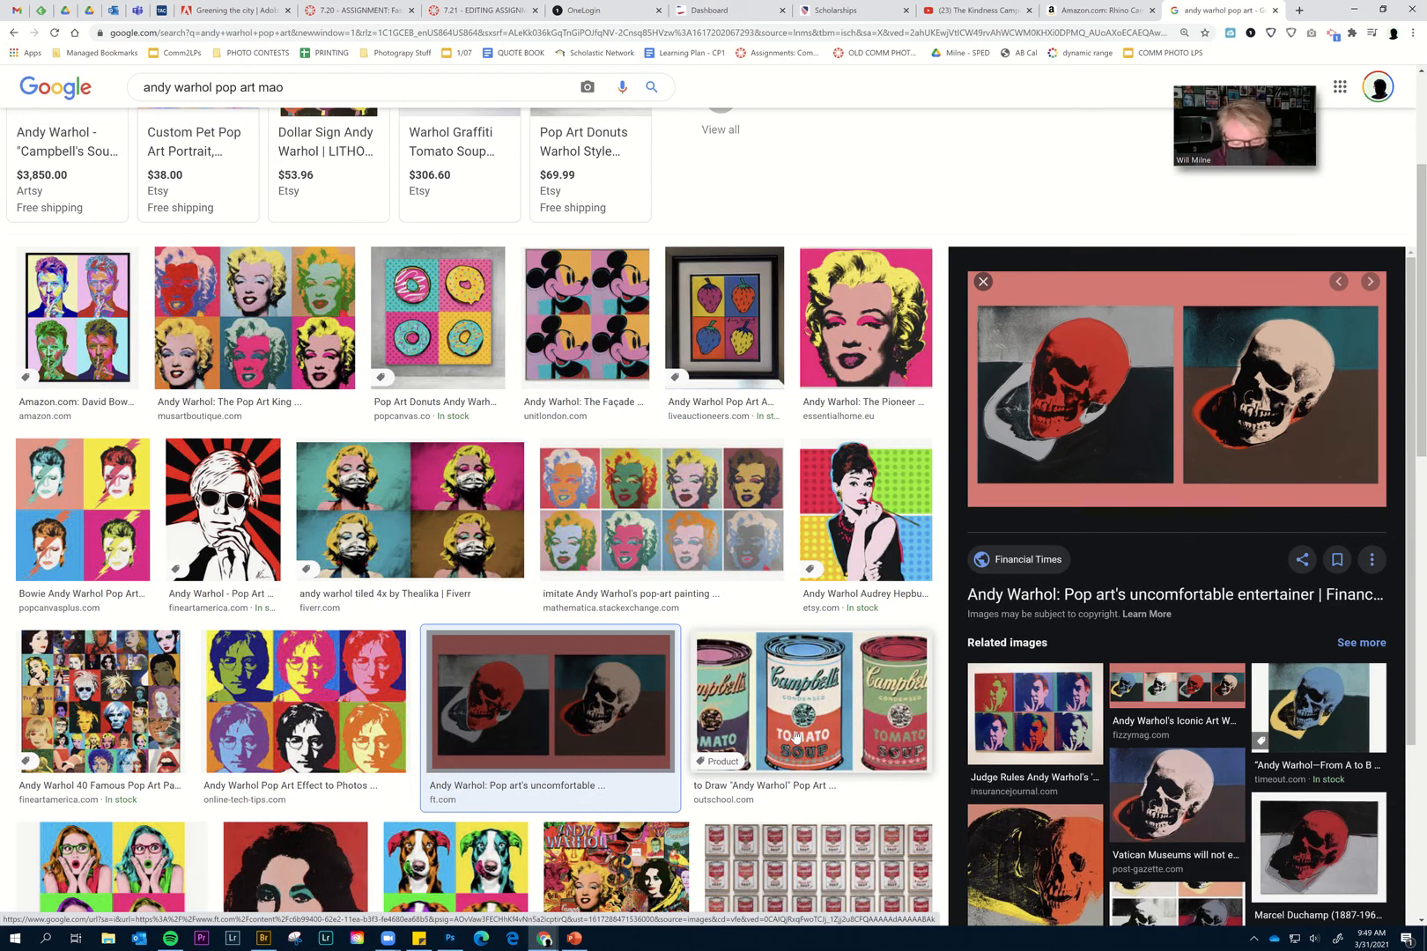
Switch to Photoshop, enlarge the portrait to 25%, and arrange the Adjustments and Layers panels beside it.
{"action": "left_click", "coordinate": [450, 938]}
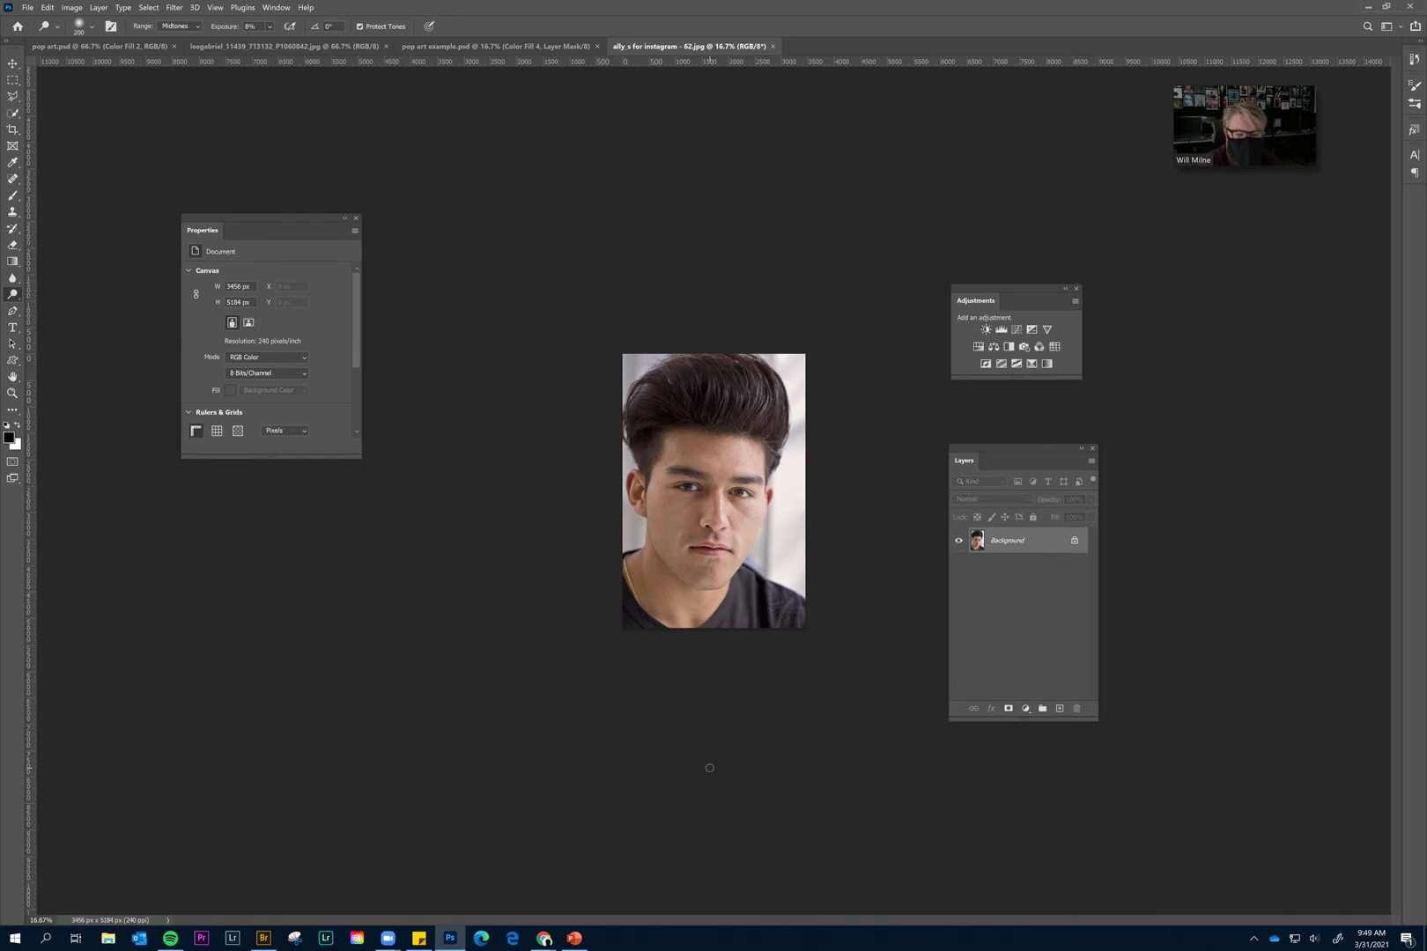
{"action": "key", "text": "ctrl+plus"}
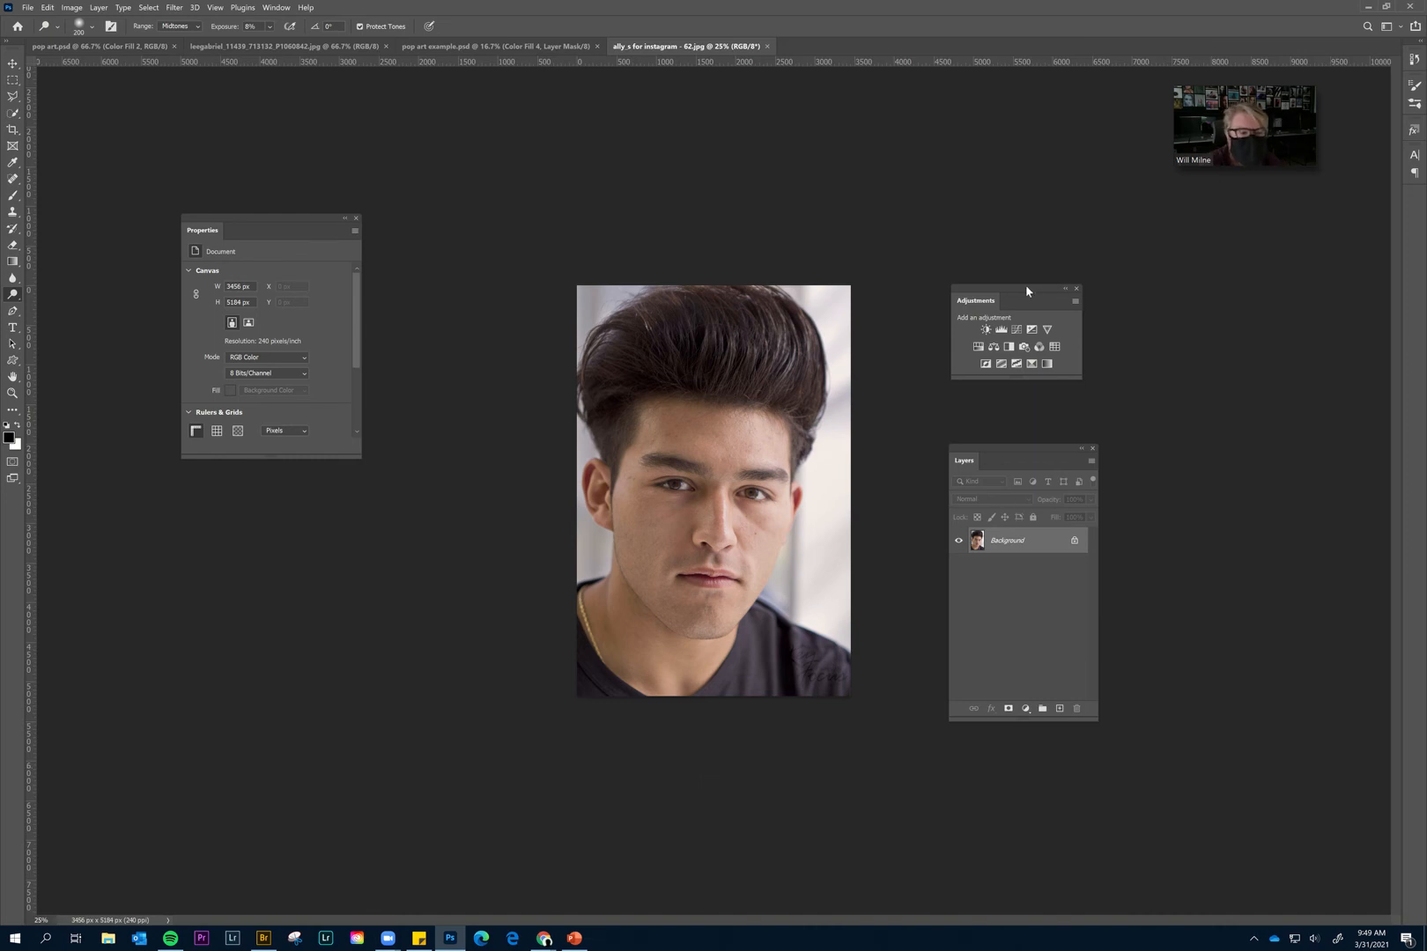
{"action": "left_click_drag", "start_coordinate": [1026, 291], "coordinate": [996, 264]}
{"action": "left_click", "coordinate": [289, 9]}
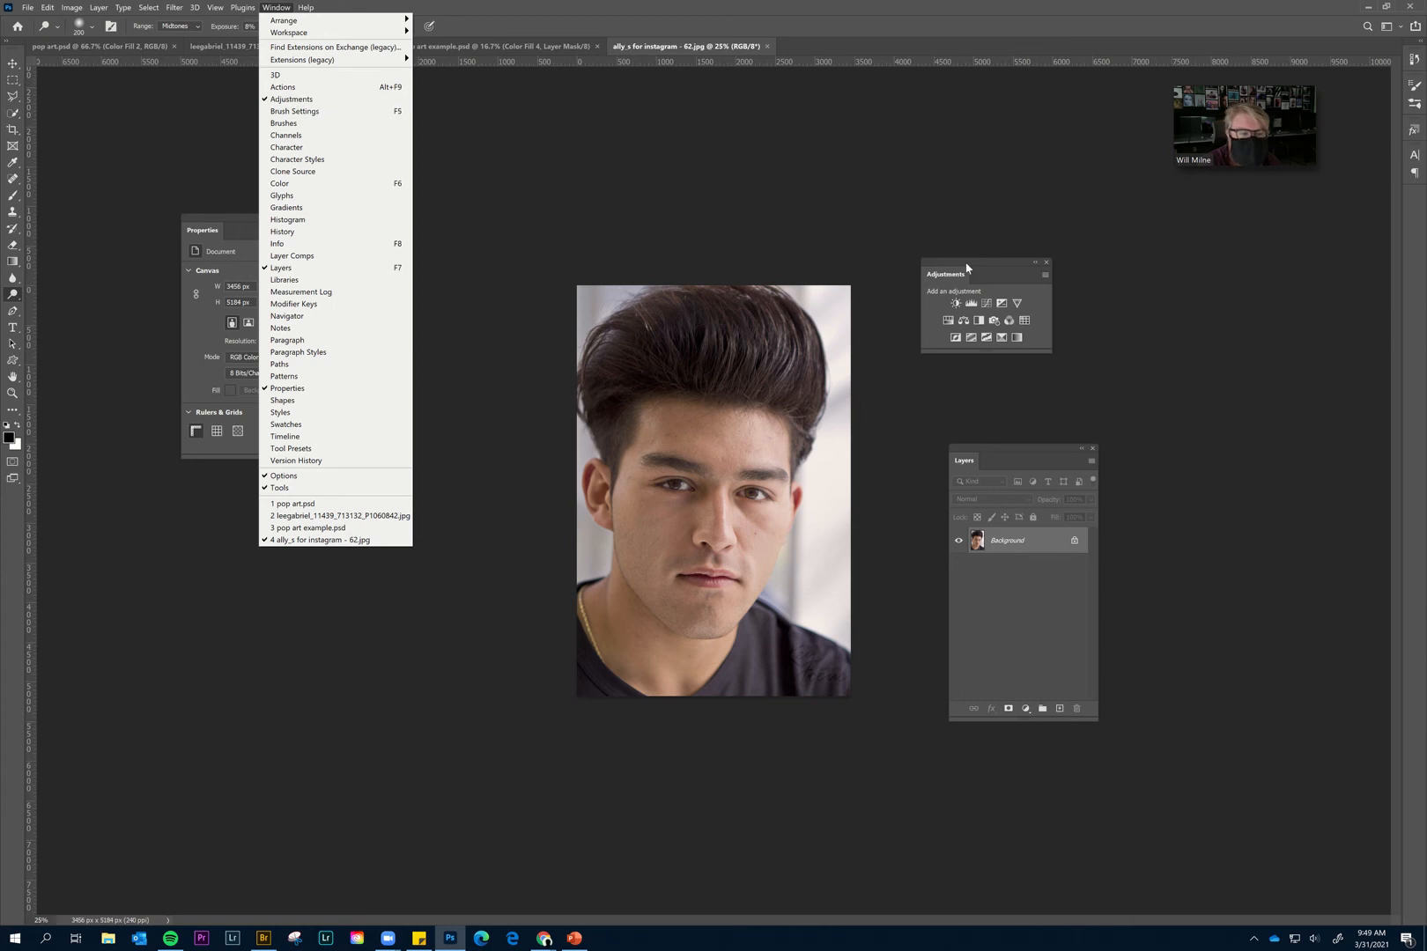
{"action": "mouse_move", "coordinate": [966, 266]}
{"action": "left_mouse_down"}
{"action": "mouse_move", "coordinate": [997, 260]}
{"action": "mouse_move", "coordinate": [995, 214]}
{"action": "mouse_move", "coordinate": [519, 247]}
{"action": "mouse_move", "coordinate": [982, 272]}
{"action": "left_mouse_up"}
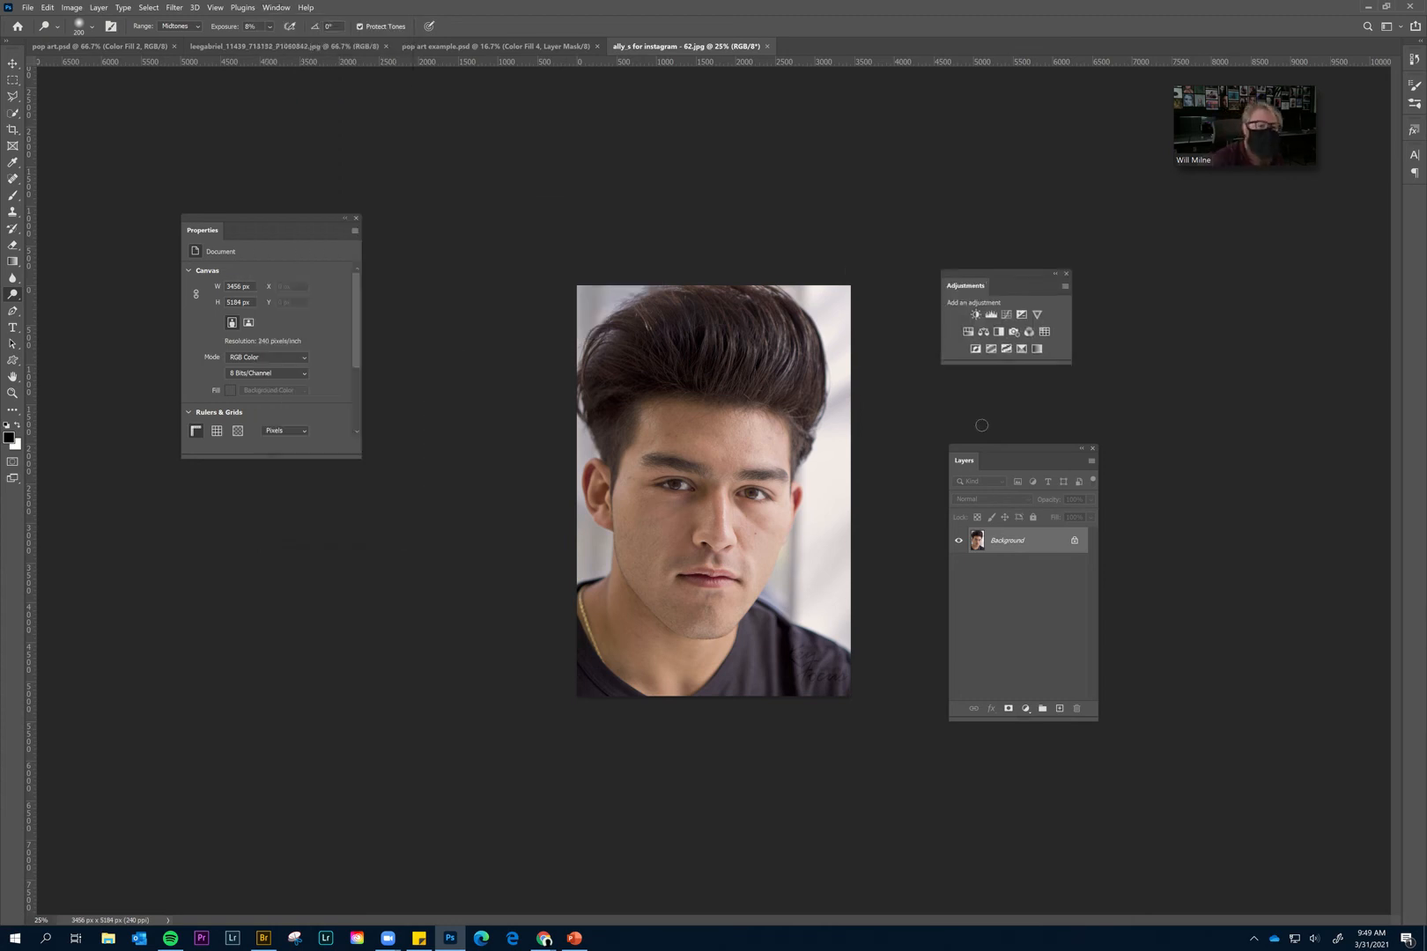
{"action": "left_click_drag", "start_coordinate": [966, 465], "coordinate": [953, 409]}
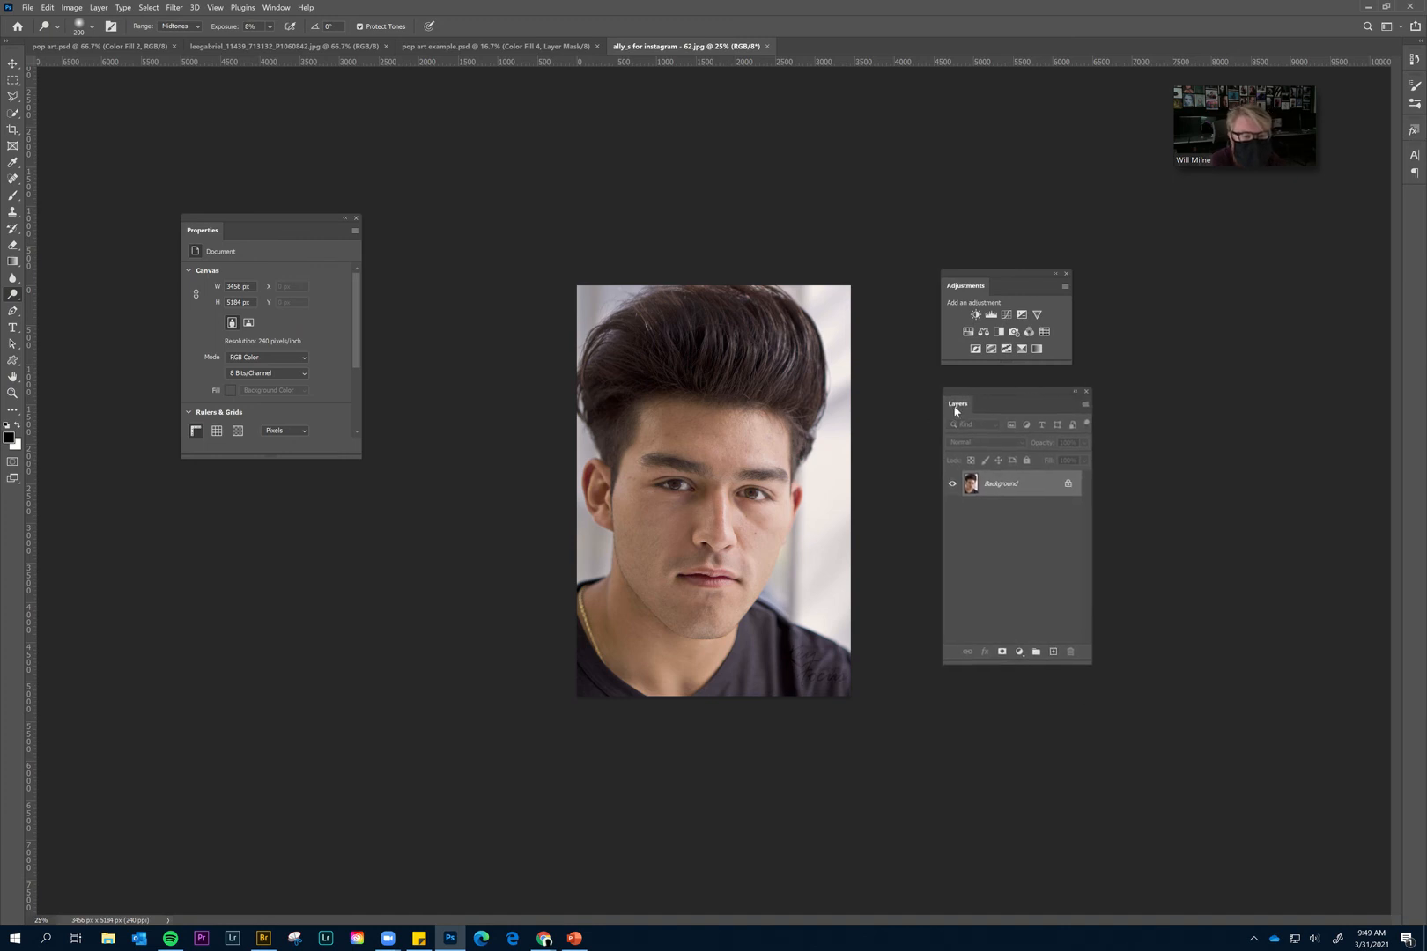
Add a Threshold adjustment layer over the portrait and set its threshold level to 103.
{"action": "left_click", "coordinate": [1003, 352]}
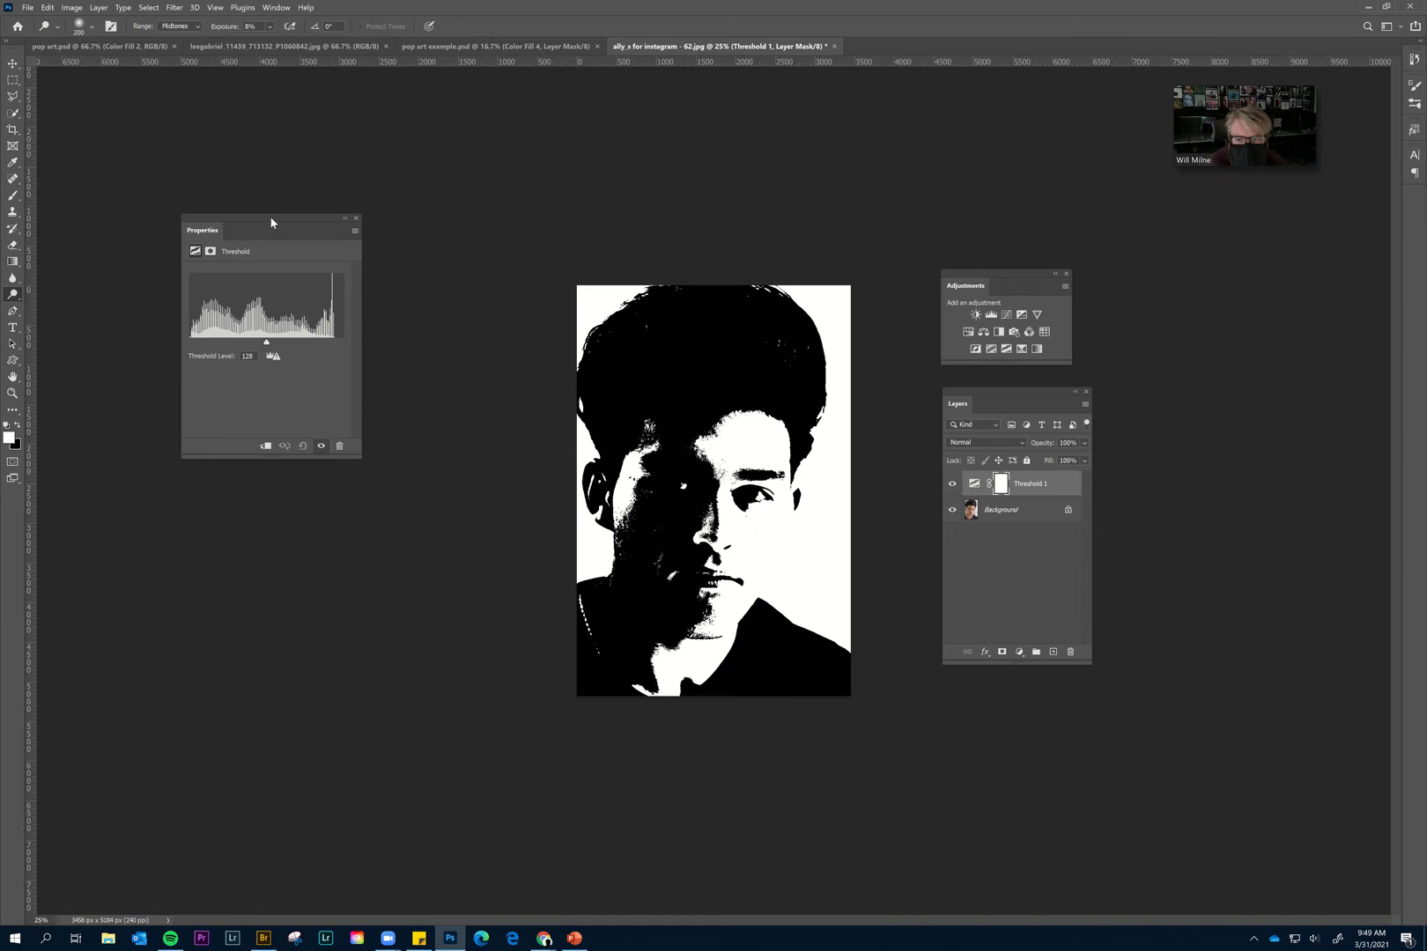
{"action": "left_click_drag", "start_coordinate": [271, 223], "coordinate": [348, 307]}
{"action": "scroll", "coordinate": [349, 436], "scroll_direction": "up", "scroll_amount": 3}
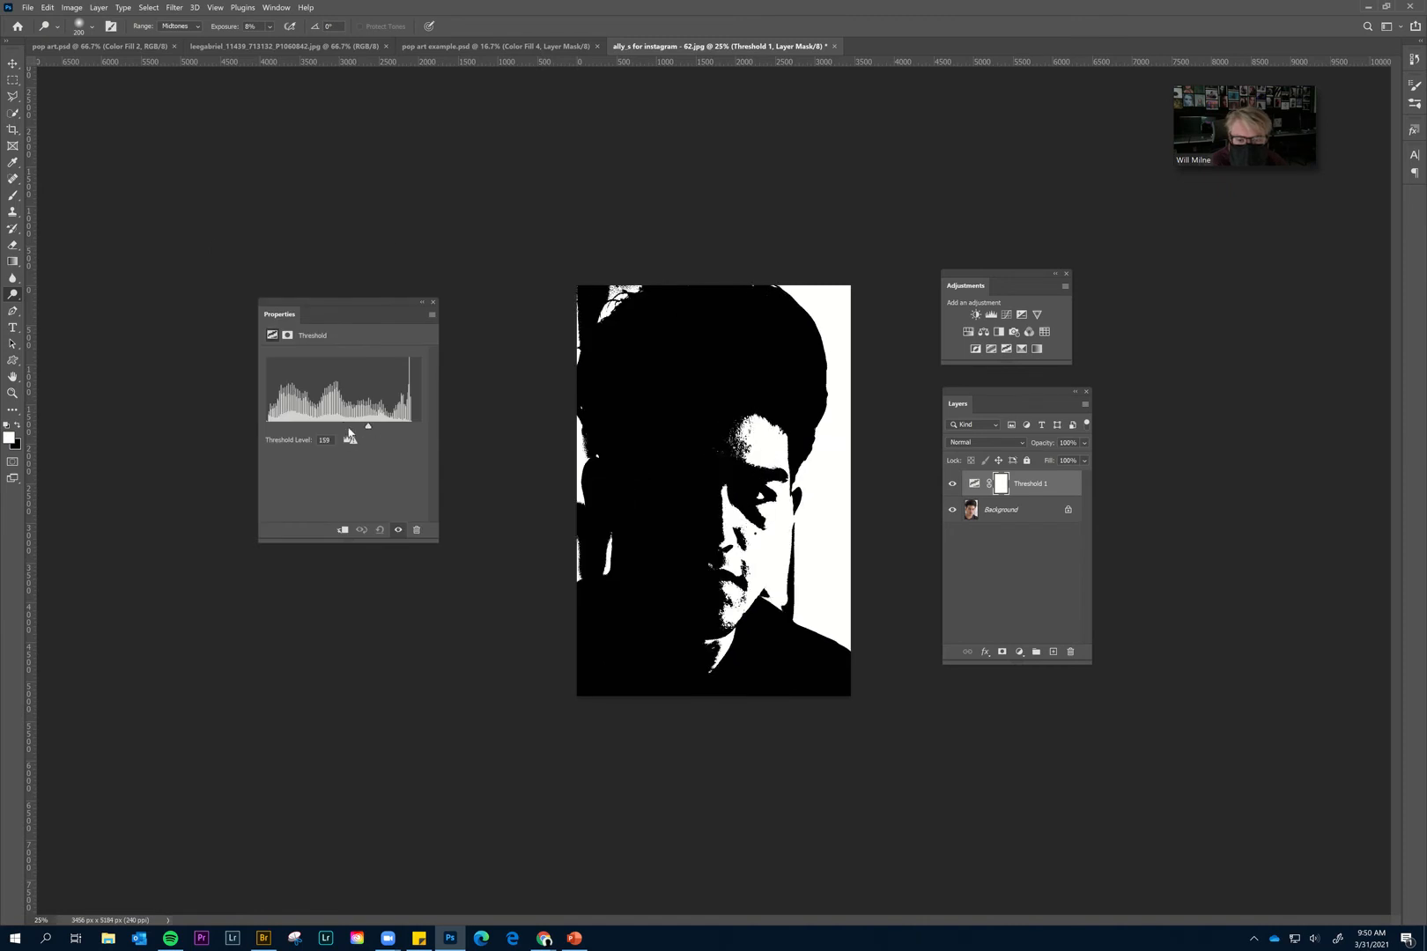
{"action": "left_click_drag", "start_coordinate": [368, 426], "coordinate": [328, 428]}
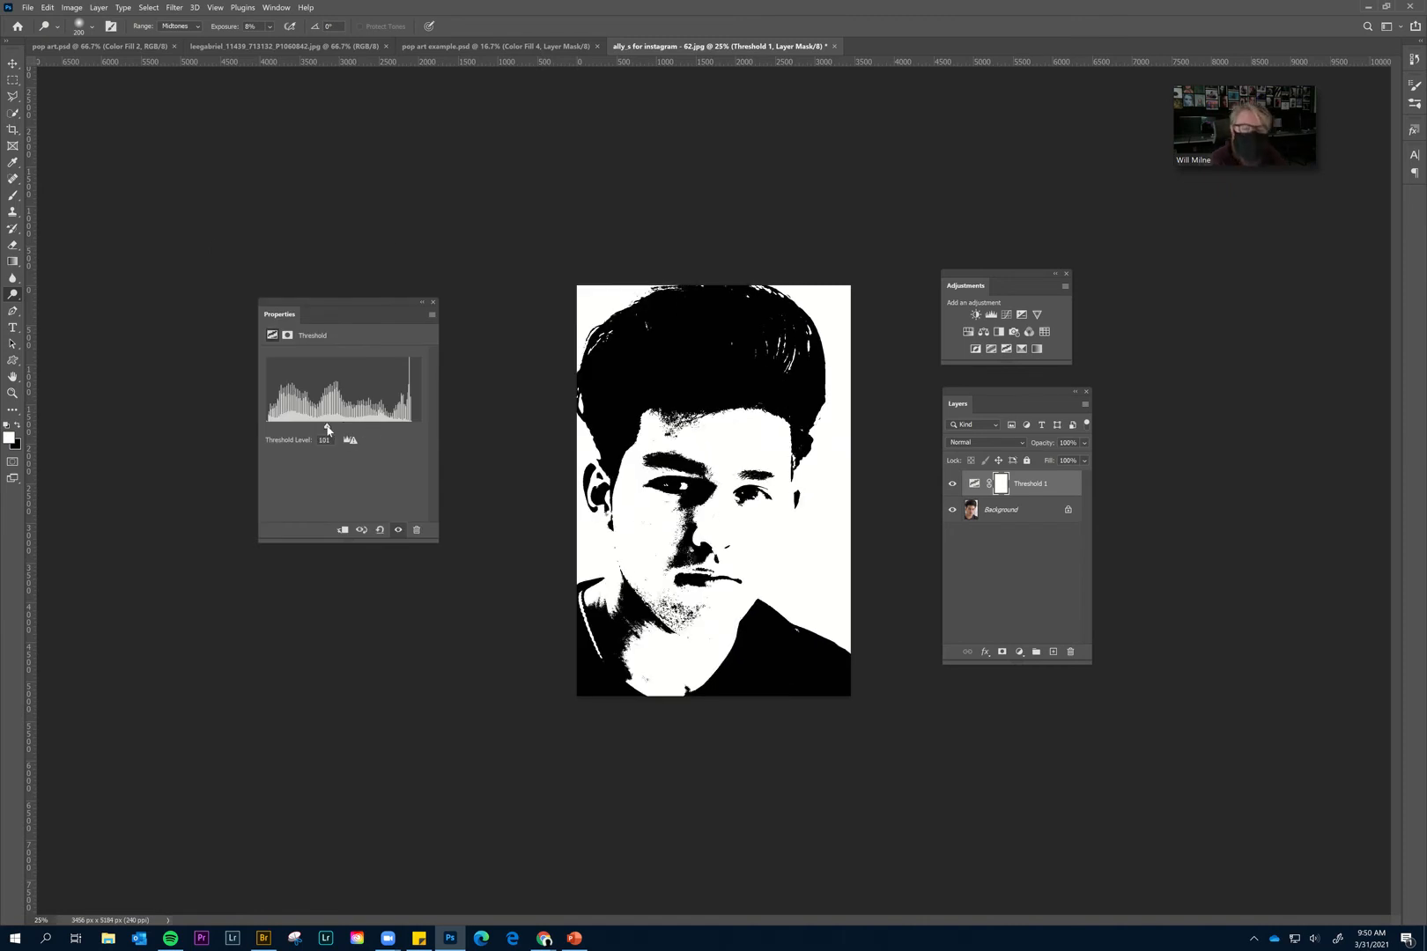
{"action": "mouse_move", "coordinate": [327, 429]}
{"action": "left_mouse_down"}
{"action": "mouse_move", "coordinate": [356, 429]}
{"action": "mouse_move", "coordinate": [325, 437]}
{"action": "left_mouse_up"}
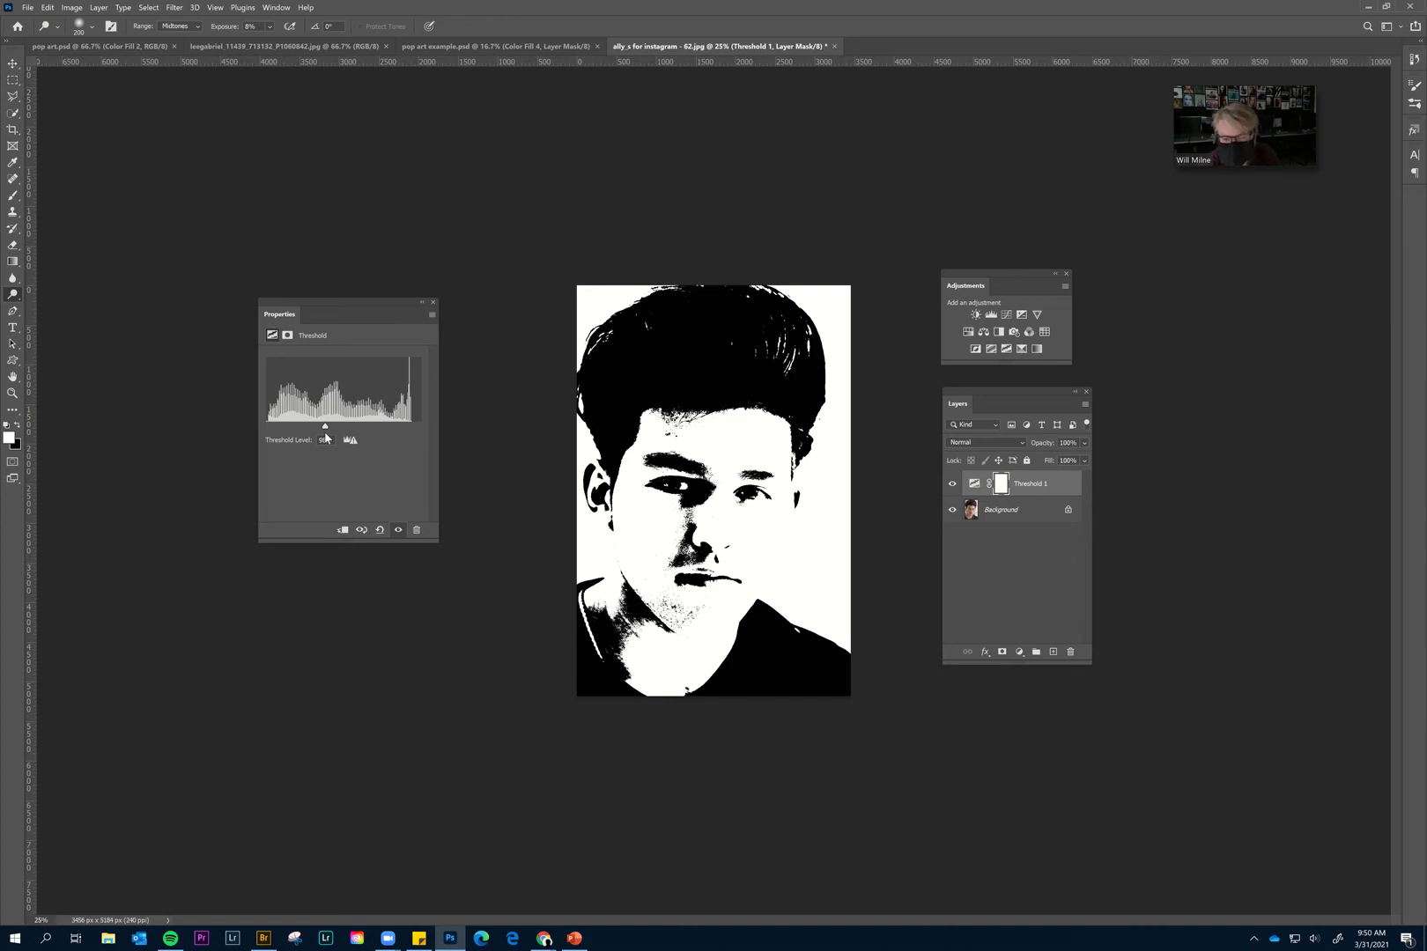
{"action": "left_click_drag", "start_coordinate": [325, 430], "coordinate": [329, 429]}
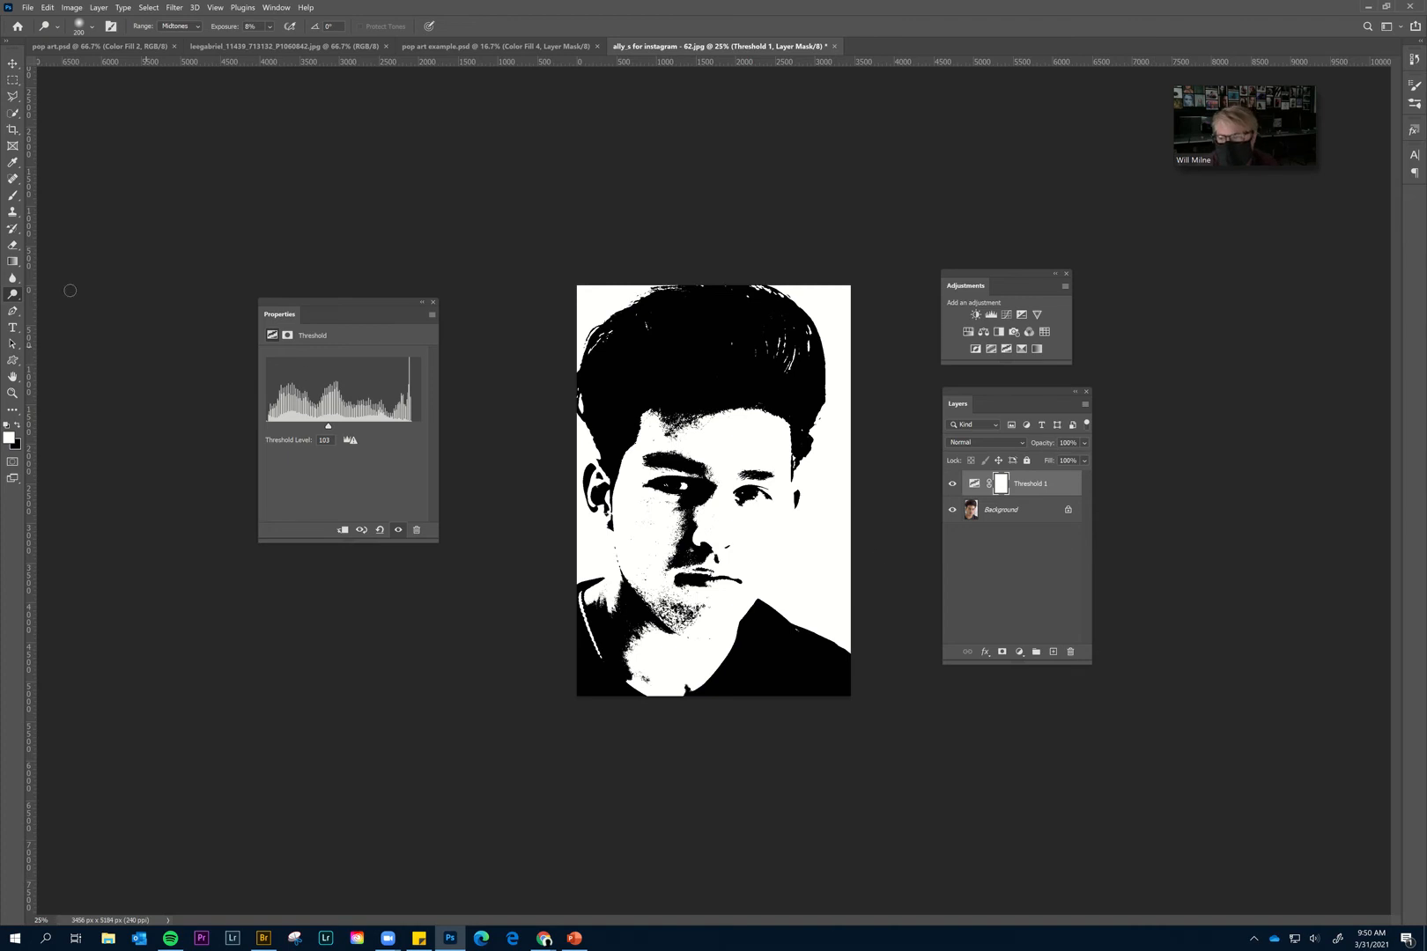
Select the Background layer and set up the Dodge tool on Midtones with 30% exposure.
{"action": "right_click", "coordinate": [14, 297]}
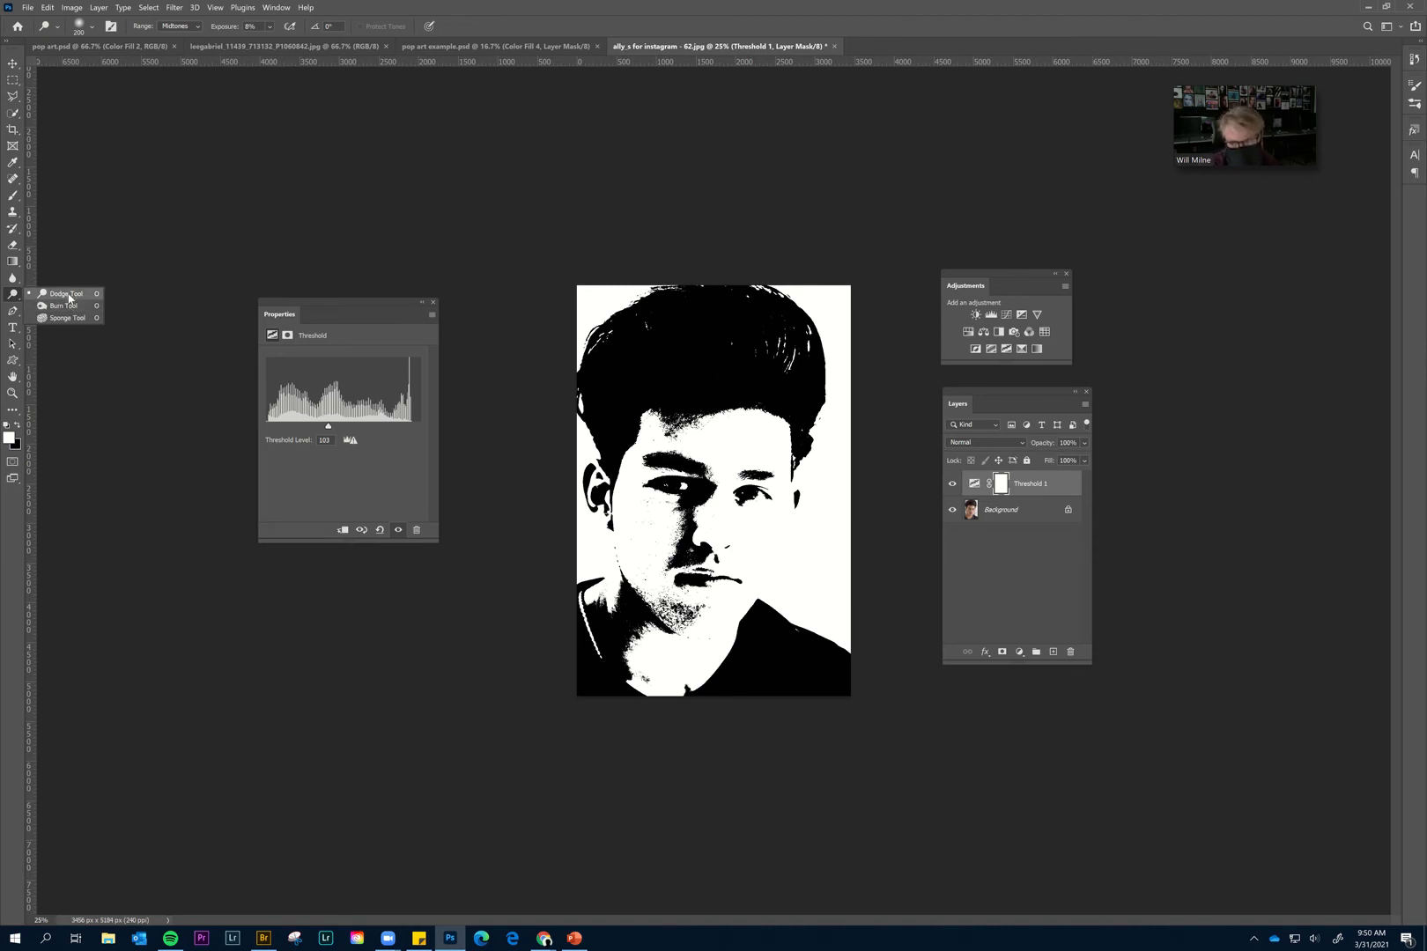
{"action": "left_click", "coordinate": [67, 295]}
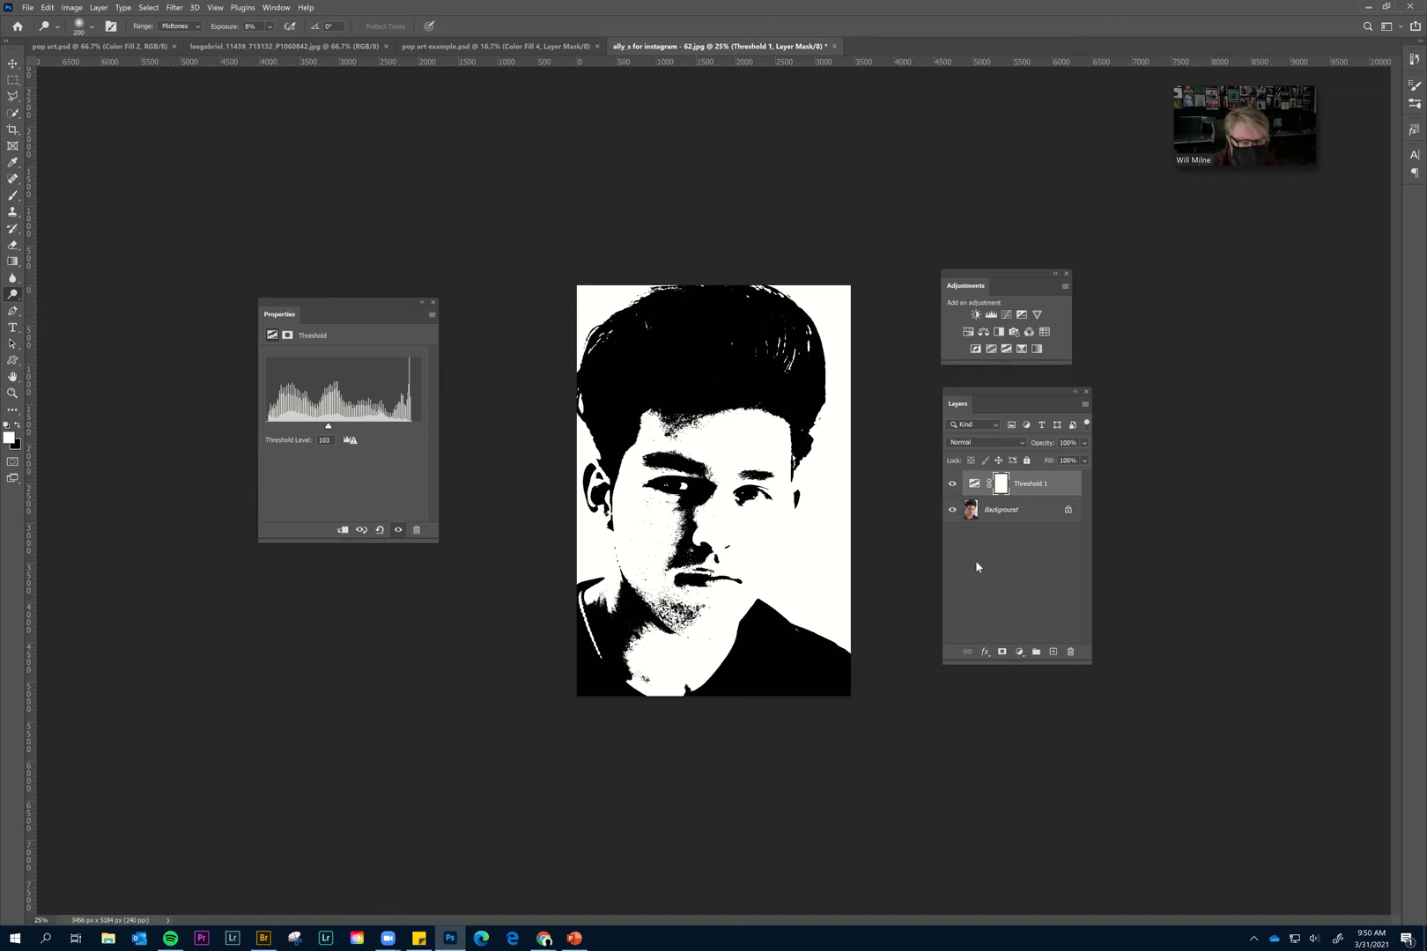
{"action": "left_click", "coordinate": [1015, 514]}
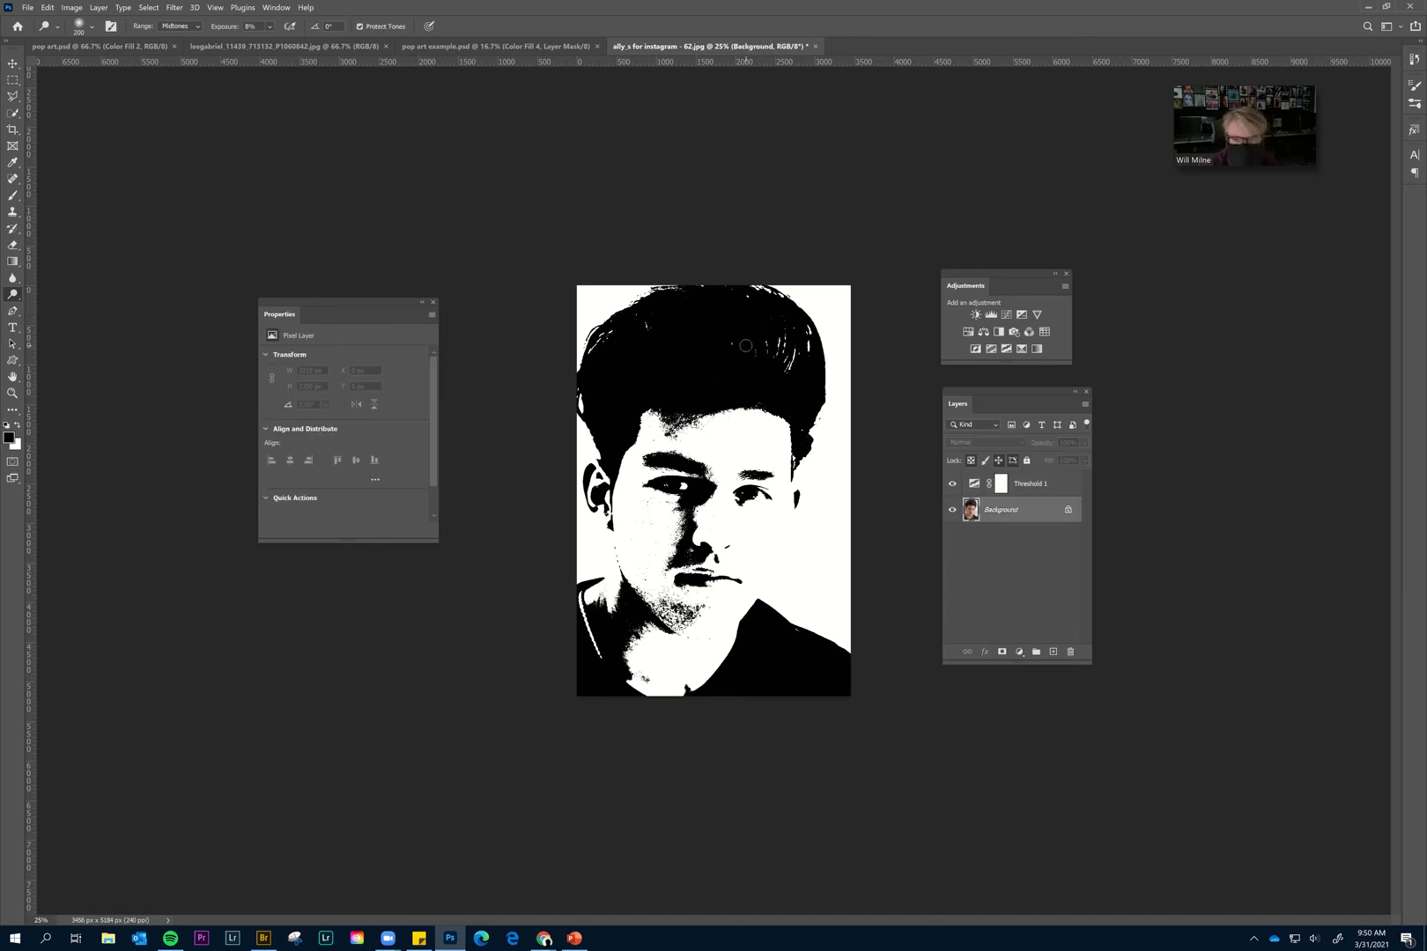
{"action": "left_click", "coordinate": [269, 27]}
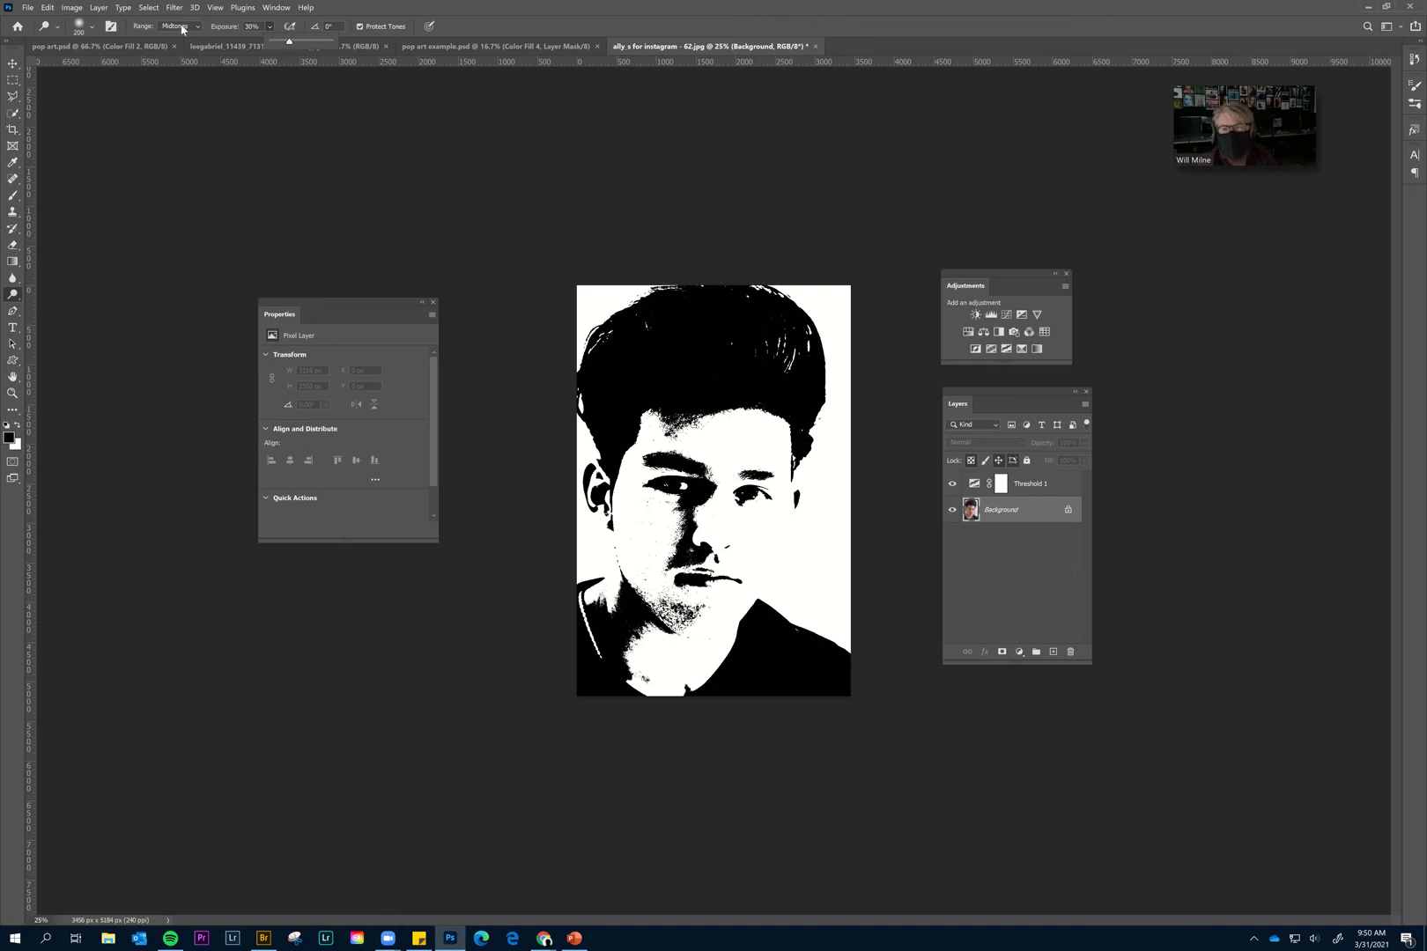
{"action": "right_click", "coordinate": [13, 296]}
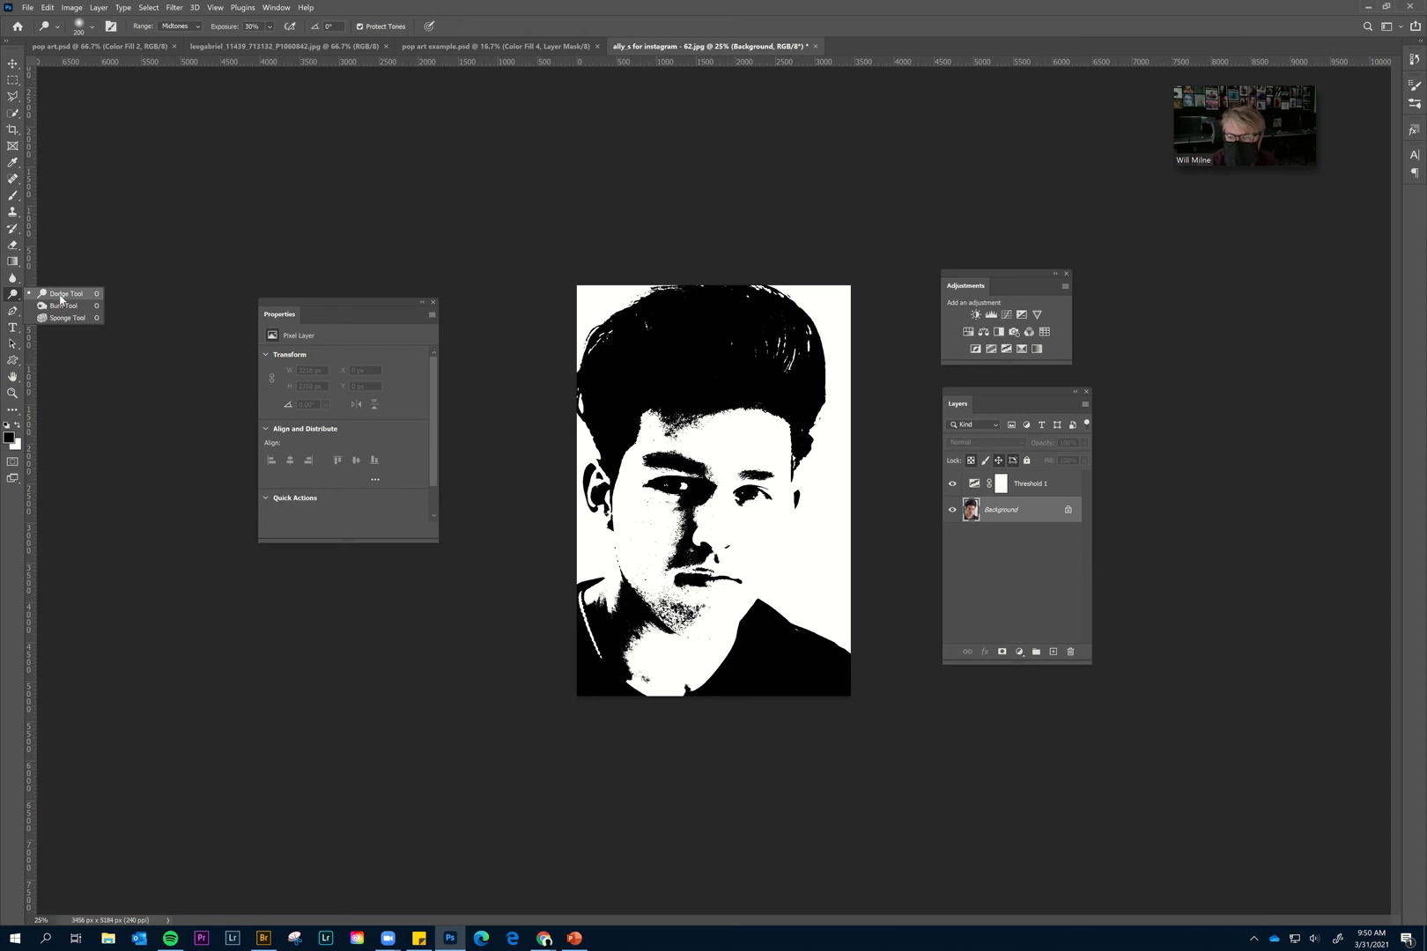
{"action": "left_click", "coordinate": [60, 297]}
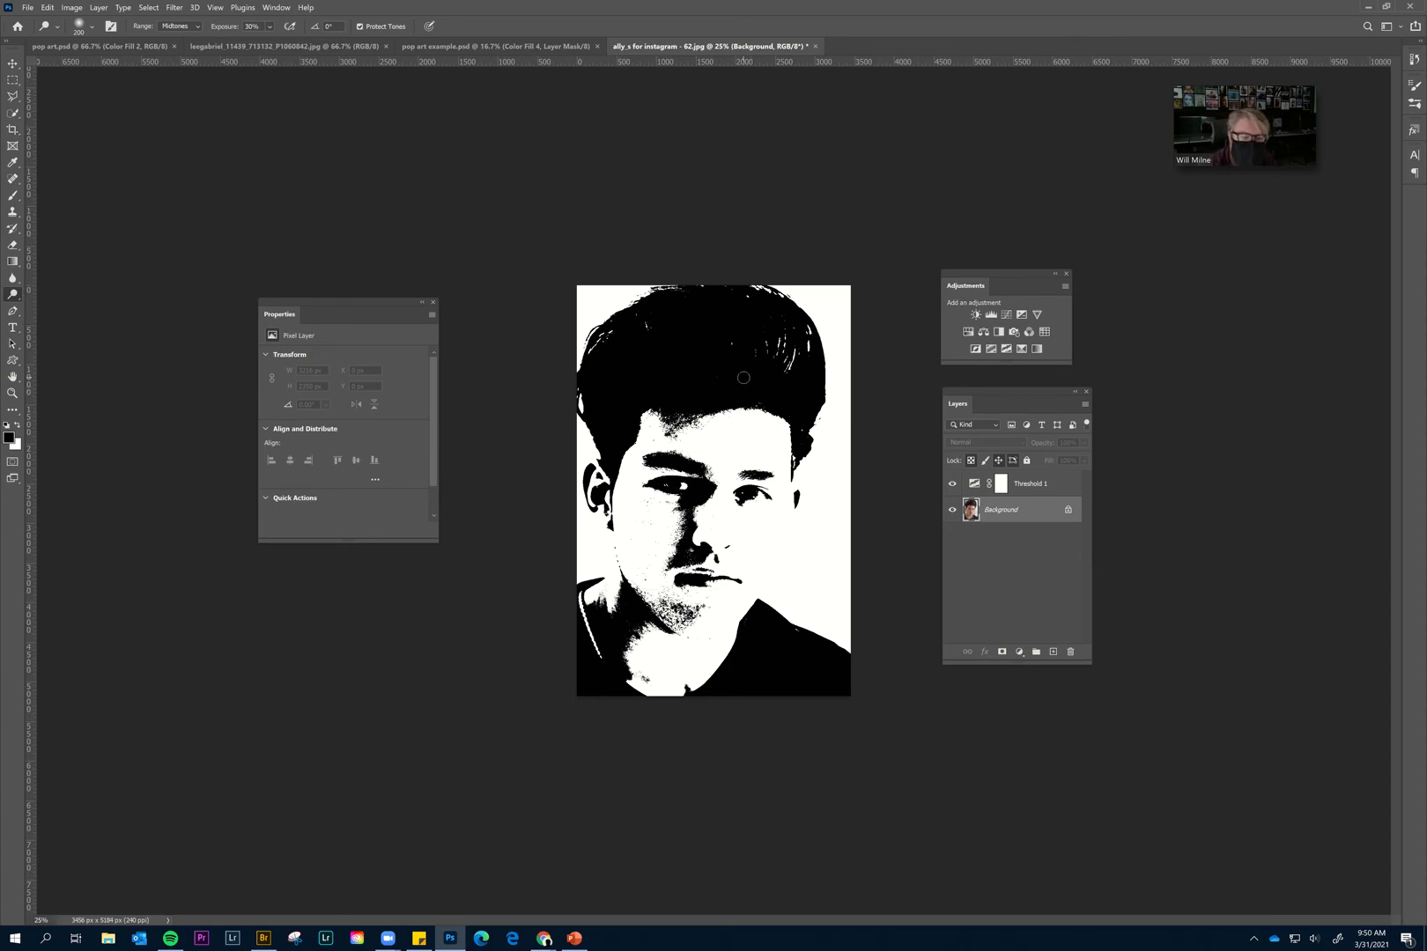
Dodge across the dark hair with a brush size of up to 700 to bring out light strands.
{"action": "key", "text": "bracketright"}
{"action": "key", "text": "bracketright"}
{"action": "key", "text": "bracketright"}
{"action": "key", "text": "bracketright"}
{"action": "key", "text": "bracketright"}
{"action": "mouse_move", "coordinate": [738, 376]}
{"action": "left_mouse_down"}
{"action": "mouse_move", "coordinate": [765, 366]}
{"action": "mouse_move", "coordinate": [692, 360]}
{"action": "mouse_move", "coordinate": [777, 340]}
{"action": "mouse_move", "coordinate": [726, 323]}
{"action": "mouse_move", "coordinate": [754, 310]}
{"action": "mouse_move", "coordinate": [760, 328]}
{"action": "left_mouse_up"}
{"action": "key", "text": "bracketleft"}
{"action": "key", "text": "bracketleft"}
{"action": "key", "text": "bracketleft"}
{"action": "mouse_move", "coordinate": [723, 389]}
{"action": "left_mouse_down"}
{"action": "mouse_move", "coordinate": [645, 412]}
{"action": "mouse_move", "coordinate": [769, 412]}
{"action": "mouse_move", "coordinate": [766, 387]}
{"action": "mouse_move", "coordinate": [686, 376]}
{"action": "left_mouse_up"}
{"action": "key", "text": "bracketright"}
{"action": "key", "text": "bracketright"}
{"action": "key", "text": "bracketright"}
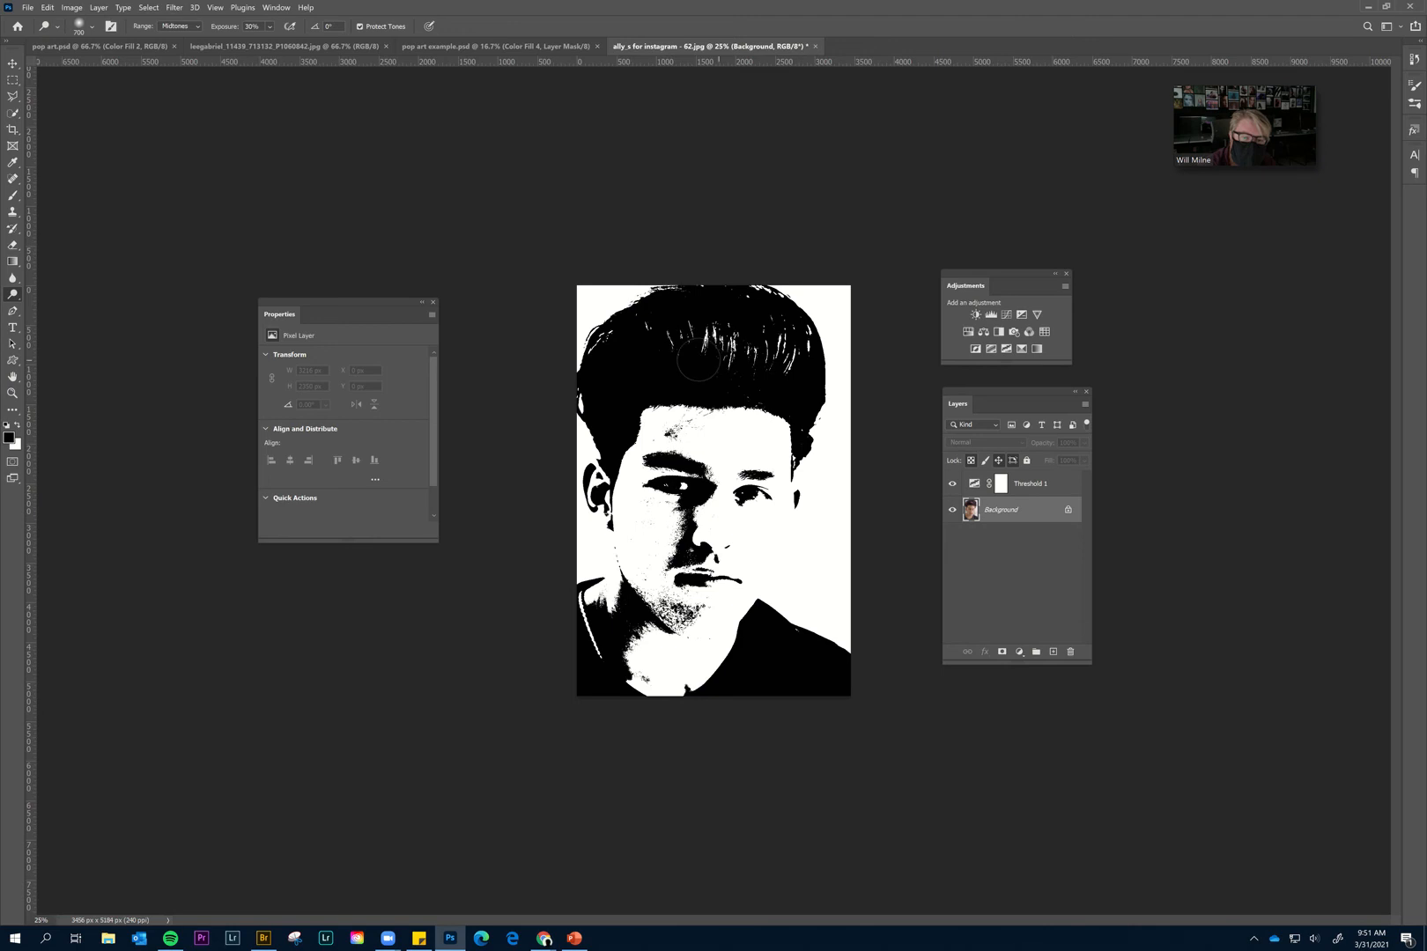
{"action": "mouse_move", "coordinate": [685, 377]}
{"action": "left_mouse_down"}
{"action": "mouse_move", "coordinate": [684, 318]}
{"action": "mouse_move", "coordinate": [752, 316]}
{"action": "mouse_move", "coordinate": [709, 325]}
{"action": "mouse_move", "coordinate": [735, 359]}
{"action": "mouse_move", "coordinate": [695, 368]}
{"action": "mouse_move", "coordinate": [714, 371]}
{"action": "mouse_move", "coordinate": [626, 374]}
{"action": "mouse_move", "coordinate": [624, 352]}
{"action": "mouse_move", "coordinate": [714, 323]}
{"action": "mouse_move", "coordinate": [691, 313]}
{"action": "mouse_move", "coordinate": [778, 328]}
{"action": "mouse_move", "coordinate": [637, 344]}
{"action": "mouse_move", "coordinate": [617, 379]}
{"action": "left_mouse_up"}
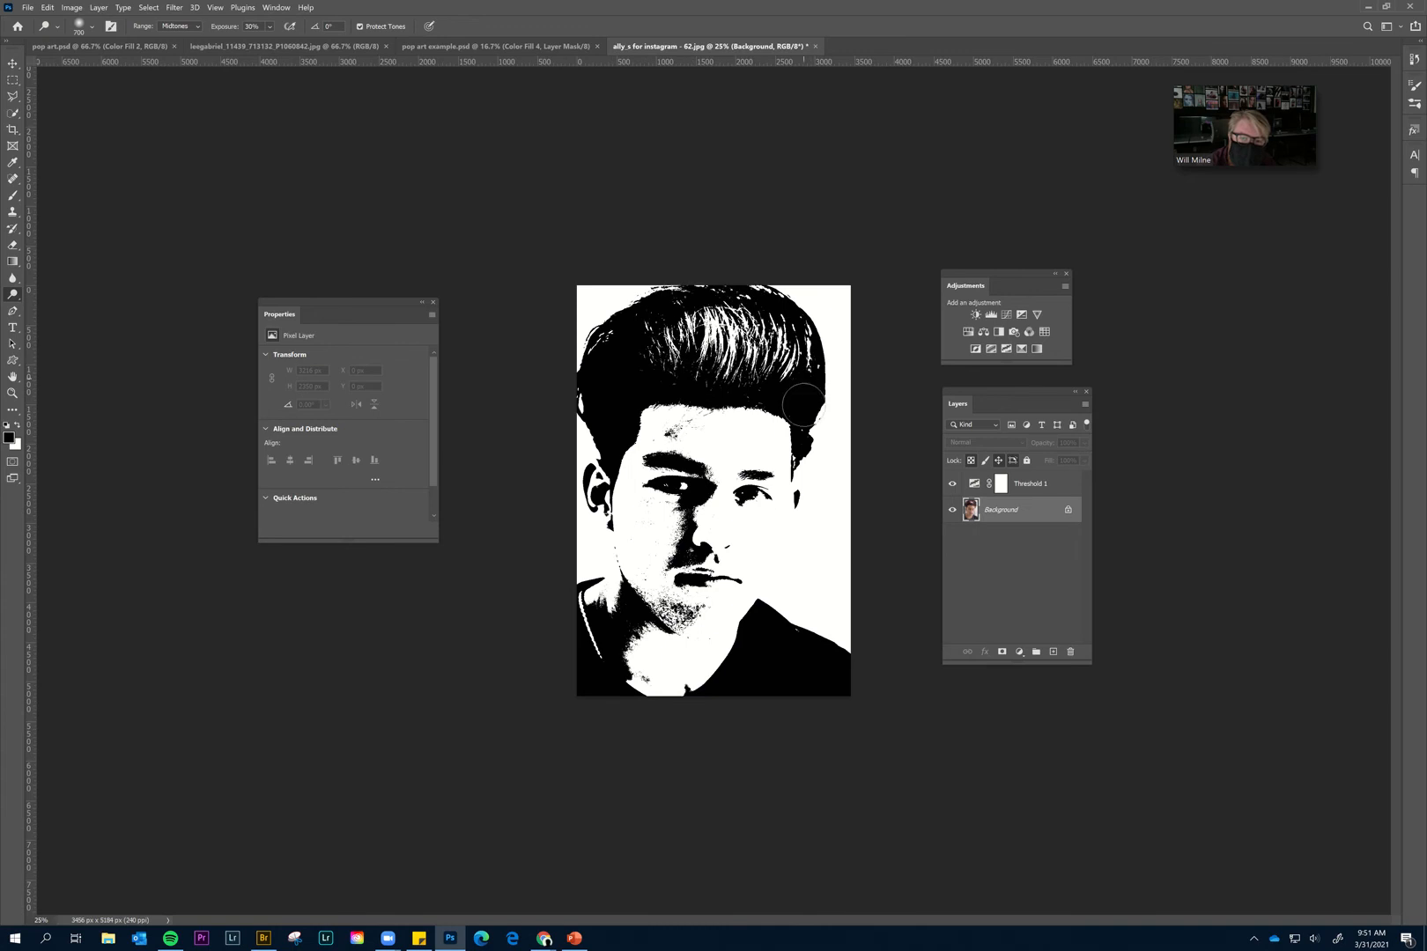
Dodge the shadows beside the nose, around the lips and on the shaded side of the neck with a smaller brush.
{"action": "key", "text": "ctrl+plus"}
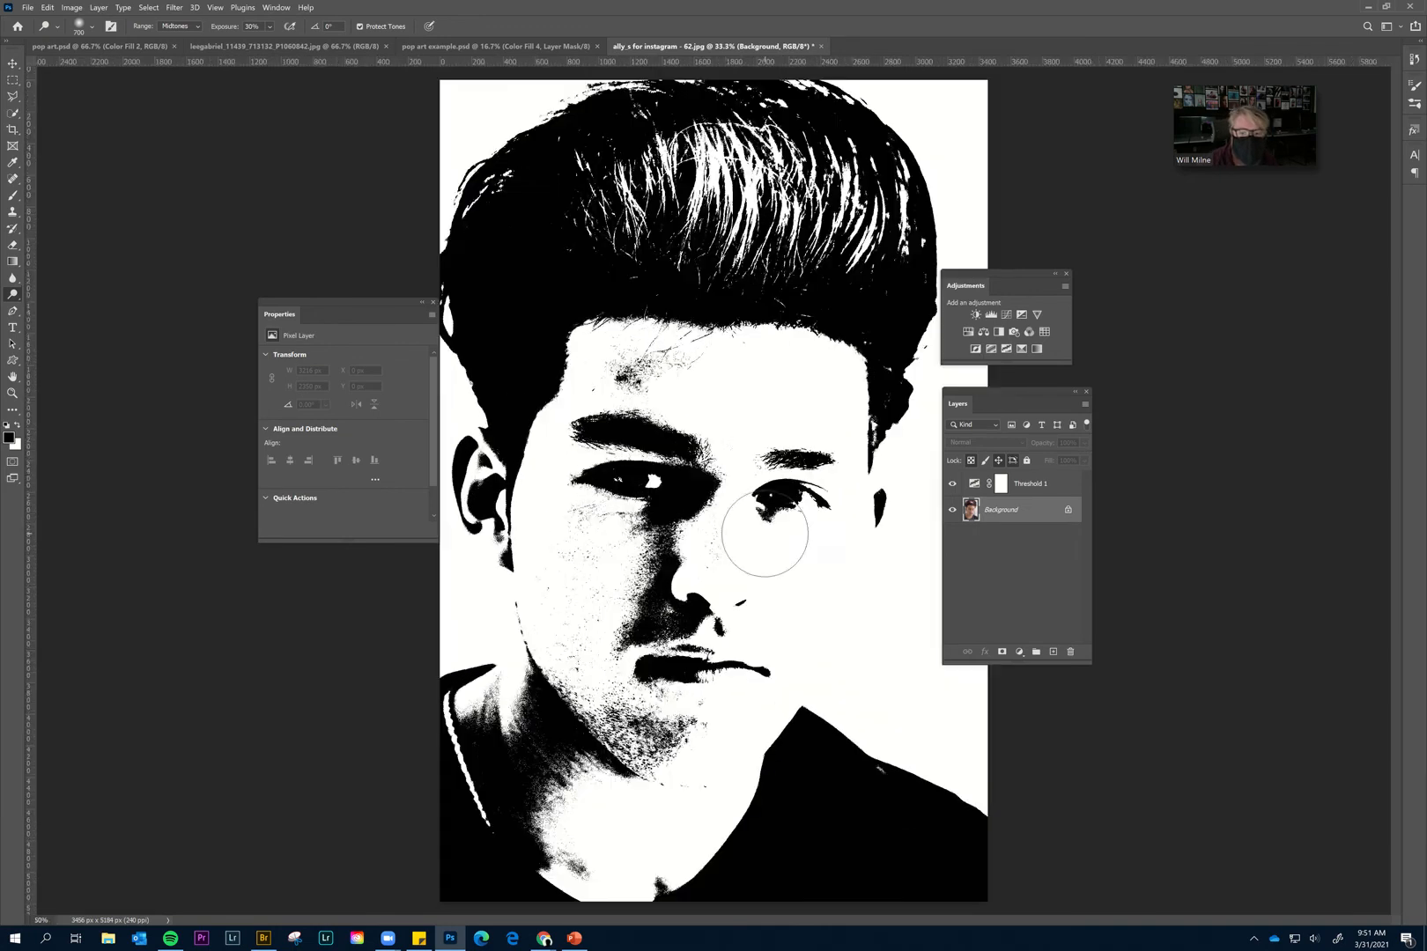
{"action": "key", "text": "bracketleft"}
{"action": "key", "text": "bracketleft"}
{"action": "key", "text": "bracketleft"}
{"action": "key", "text": "bracketleft"}
{"action": "key", "text": "bracketleft"}
{"action": "key", "text": "bracketleft"}
{"action": "key", "text": "bracketleft"}
{"action": "key", "text": "bracketleft"}
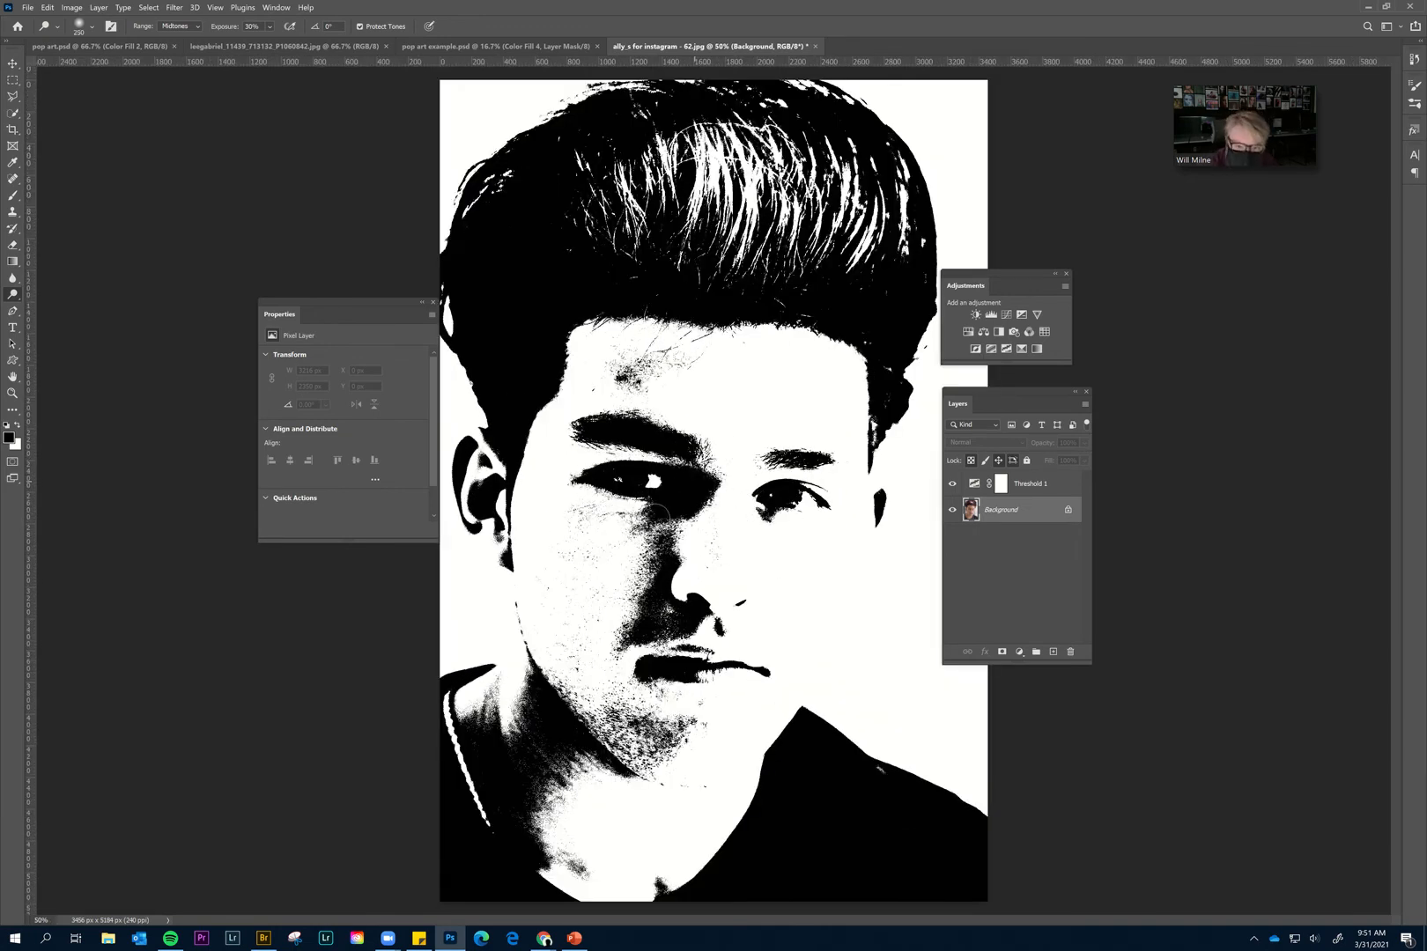
{"action": "mouse_move", "coordinate": [692, 475]}
{"action": "left_mouse_down"}
{"action": "mouse_move", "coordinate": [668, 505]}
{"action": "mouse_move", "coordinate": [734, 486]}
{"action": "mouse_move", "coordinate": [700, 497]}
{"action": "left_mouse_up"}
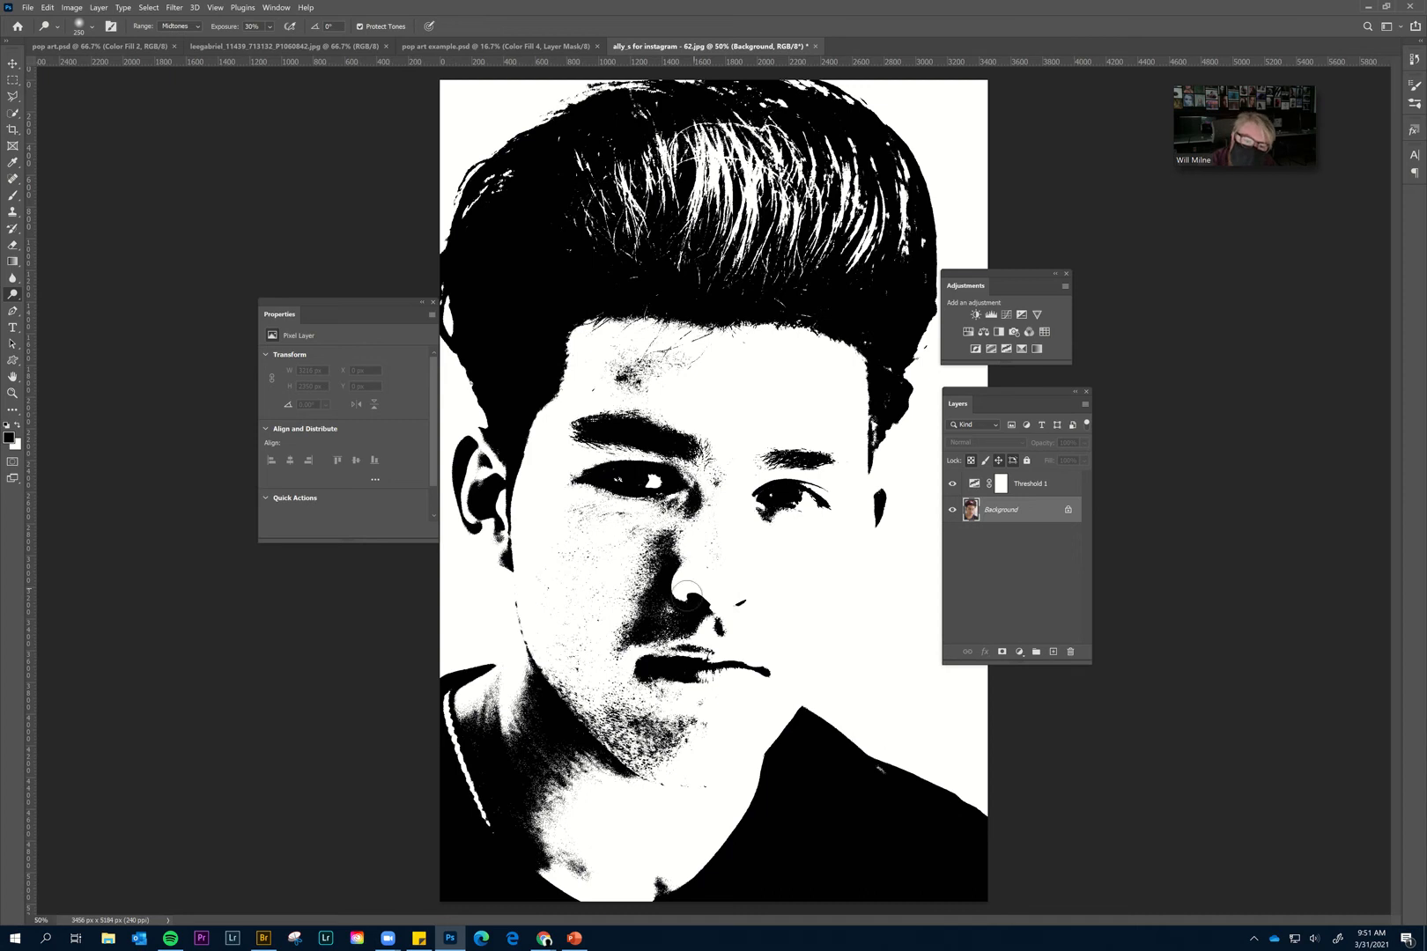
{"action": "mouse_move", "coordinate": [688, 586]}
{"action": "left_mouse_down"}
{"action": "mouse_move", "coordinate": [654, 599]}
{"action": "mouse_move", "coordinate": [660, 620]}
{"action": "mouse_move", "coordinate": [783, 646]}
{"action": "mouse_move", "coordinate": [675, 669]}
{"action": "left_mouse_up"}
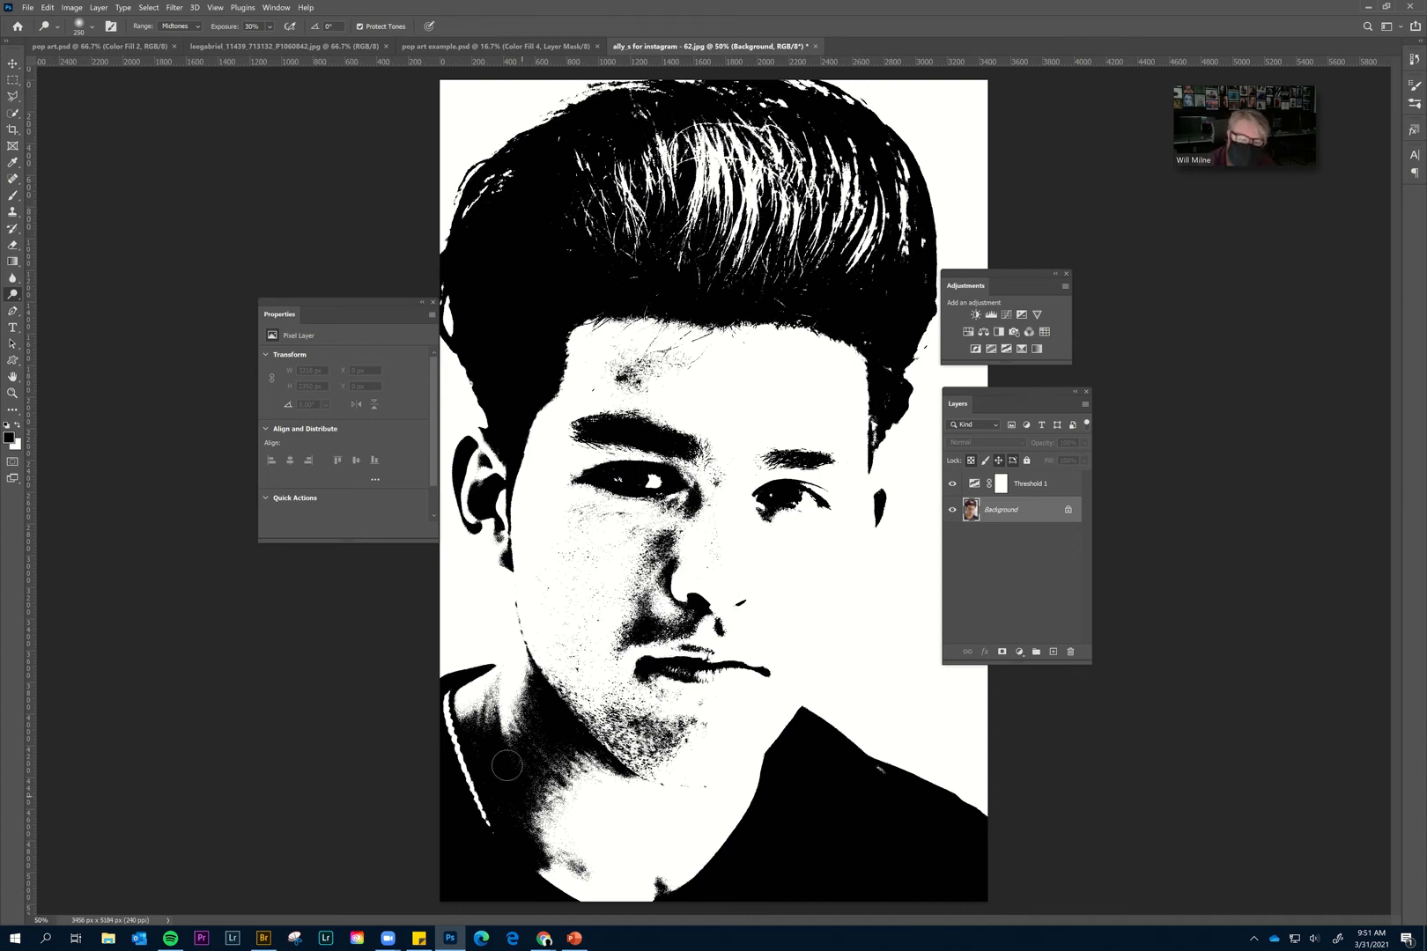
{"action": "mouse_move", "coordinate": [507, 765]}
{"action": "left_mouse_down"}
{"action": "mouse_move", "coordinate": [549, 740]}
{"action": "mouse_move", "coordinate": [583, 785]}
{"action": "mouse_move", "coordinate": [520, 745]}
{"action": "mouse_move", "coordinate": [500, 710]}
{"action": "mouse_move", "coordinate": [519, 801]}
{"action": "mouse_move", "coordinate": [518, 745]}
{"action": "mouse_move", "coordinate": [545, 775]}
{"action": "left_mouse_up"}
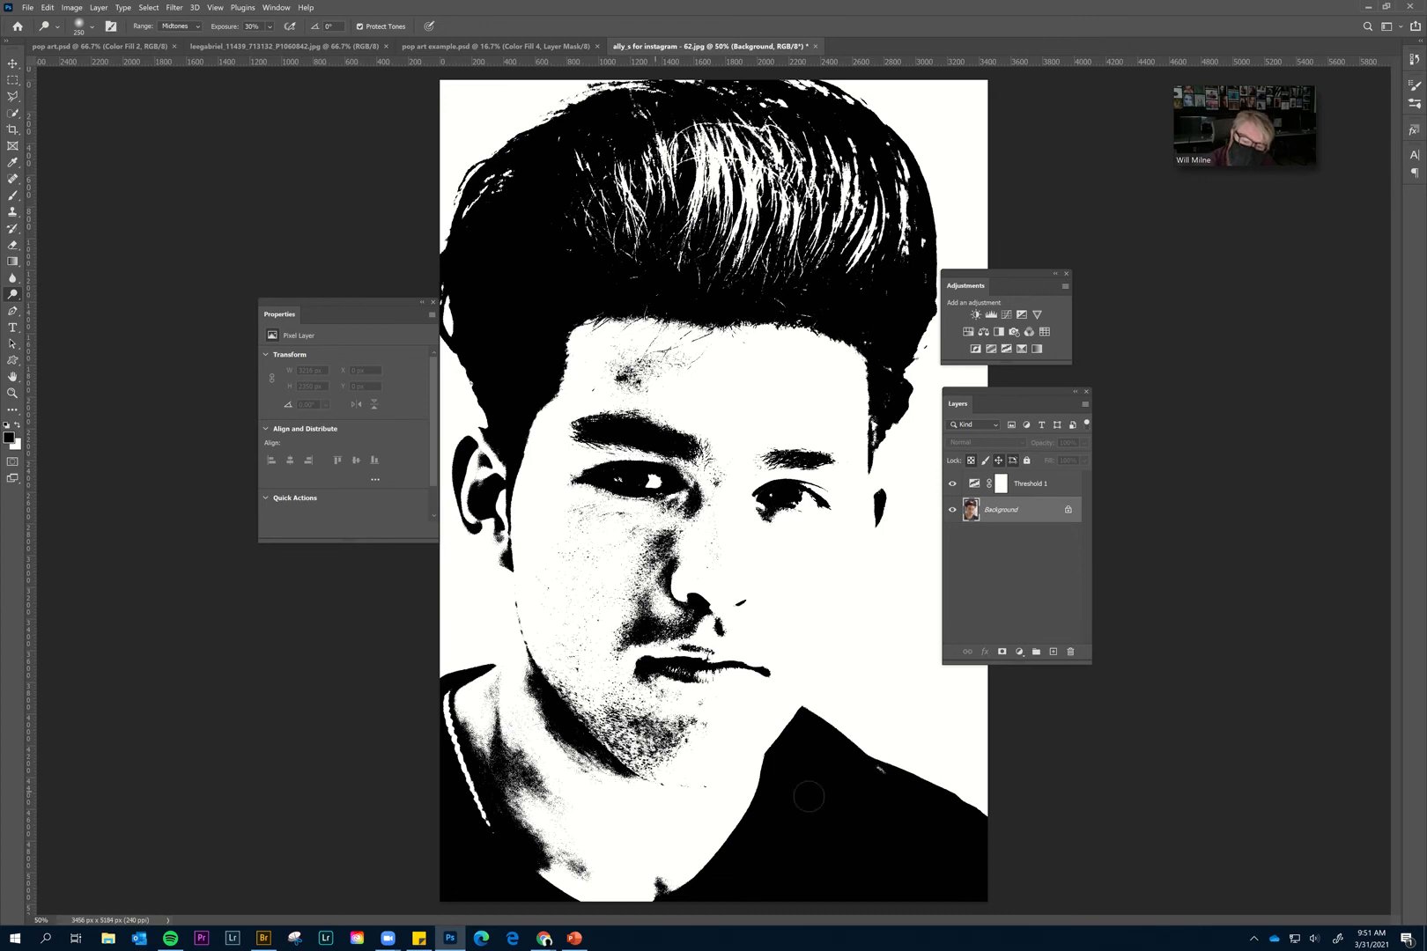
Burn the jawline, neck edge and ear on the shaded side of the face, reducing the Burn tool's exposure to 40%.
{"action": "right_click", "coordinate": [13, 297]}
{"action": "left_click", "coordinate": [49, 310]}
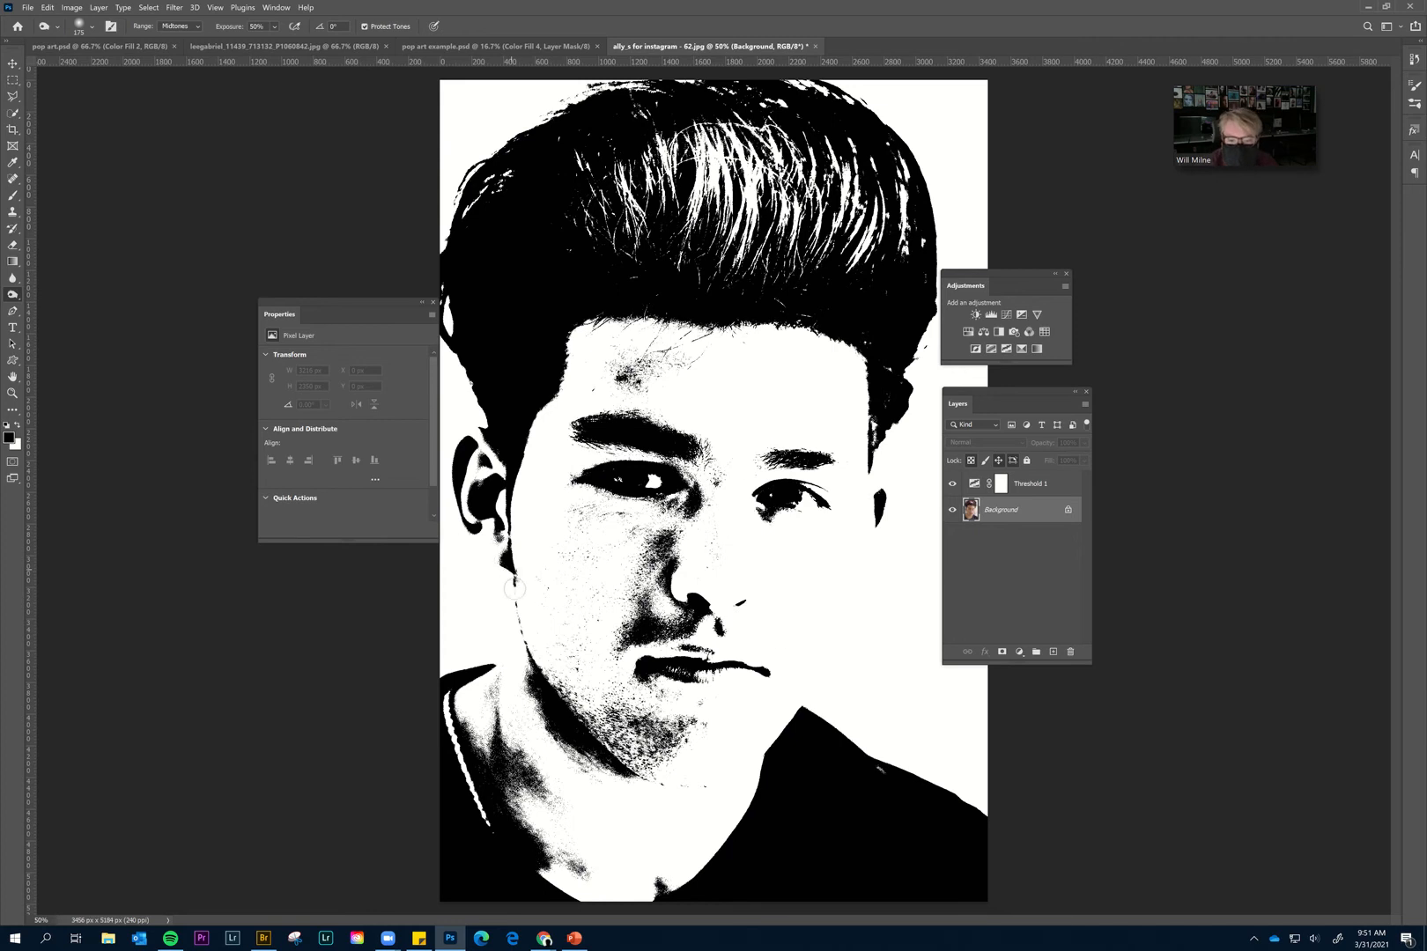
{"action": "left_click_drag", "start_coordinate": [519, 617], "coordinate": [583, 667]}
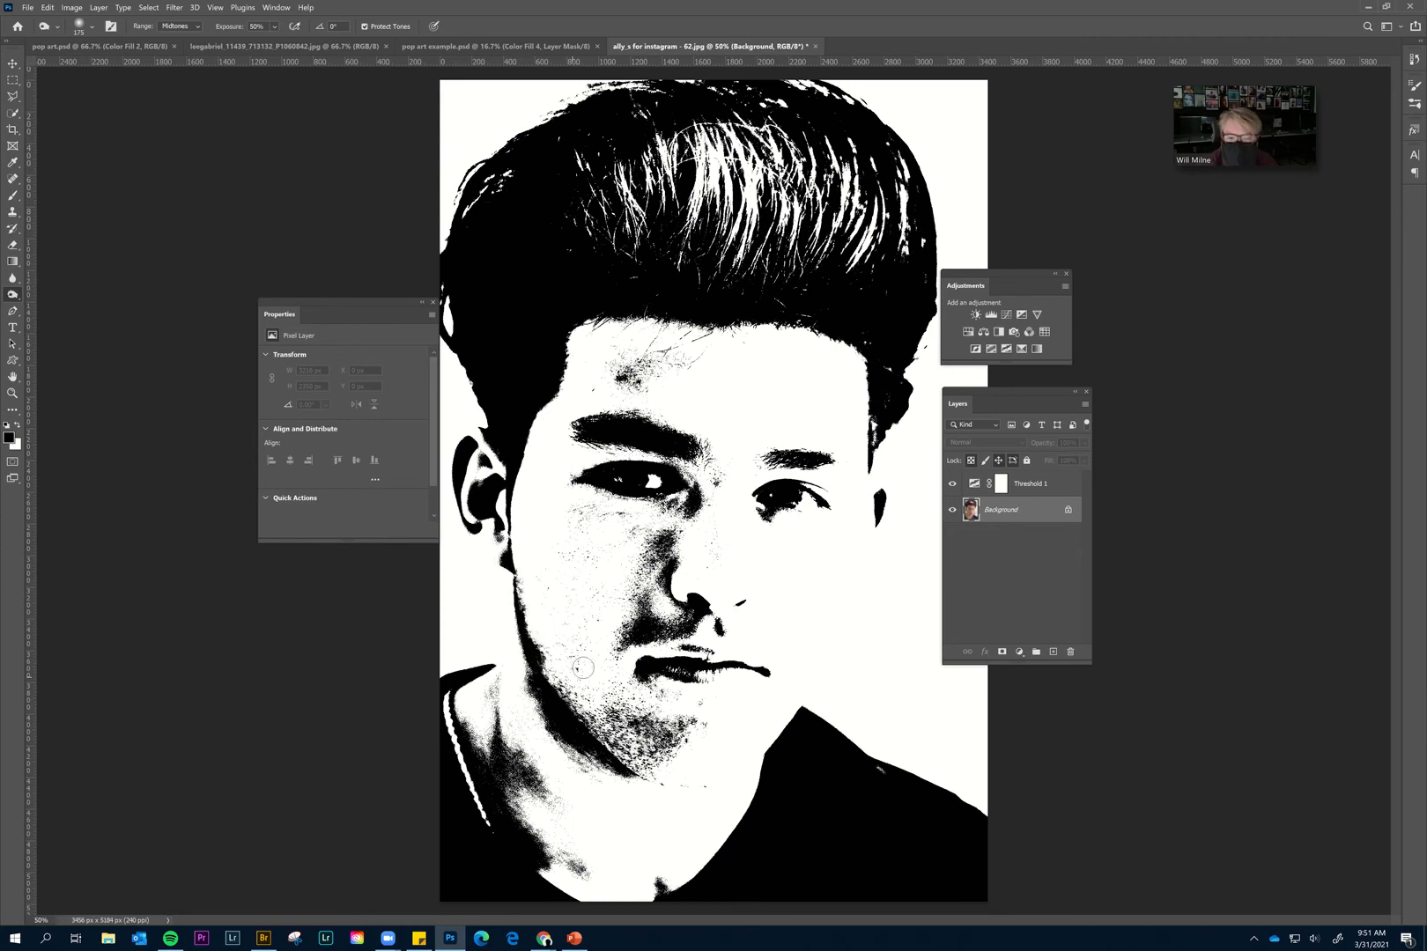
{"action": "left_click", "coordinate": [273, 27]}
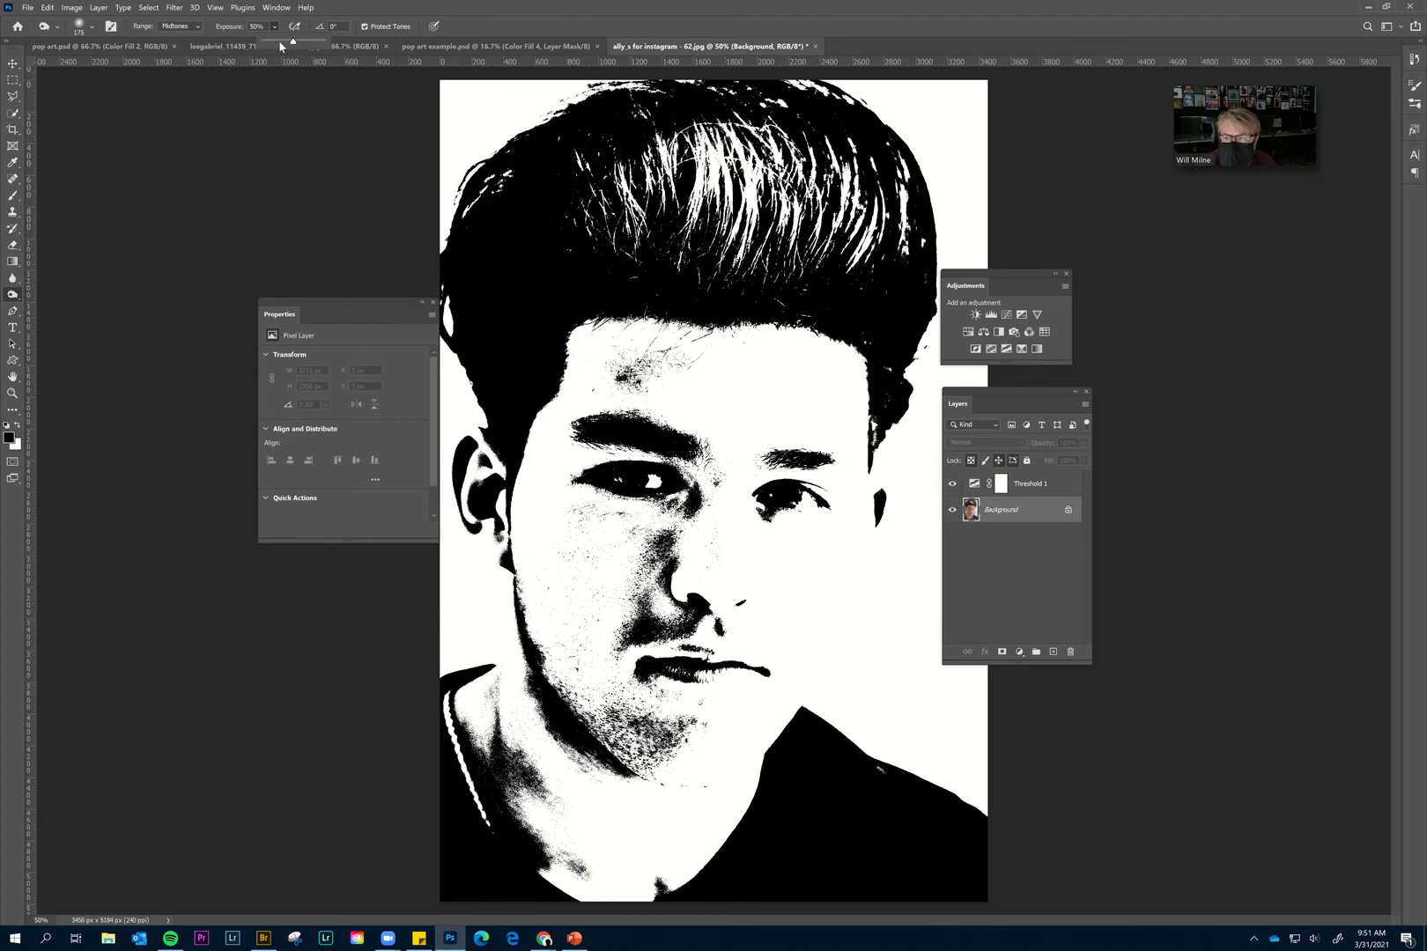
{"action": "left_click_drag", "start_coordinate": [294, 41], "coordinate": [288, 43]}
{"action": "left_click_drag", "start_coordinate": [514, 654], "coordinate": [488, 669]}
{"action": "mouse_move", "coordinate": [493, 539]}
{"action": "left_mouse_down"}
{"action": "mouse_move", "coordinate": [476, 539]}
{"action": "mouse_move", "coordinate": [490, 554]}
{"action": "mouse_move", "coordinate": [472, 538]}
{"action": "mouse_move", "coordinate": [456, 458]}
{"action": "mouse_move", "coordinate": [471, 433]}
{"action": "mouse_move", "coordinate": [456, 434]}
{"action": "left_mouse_up"}
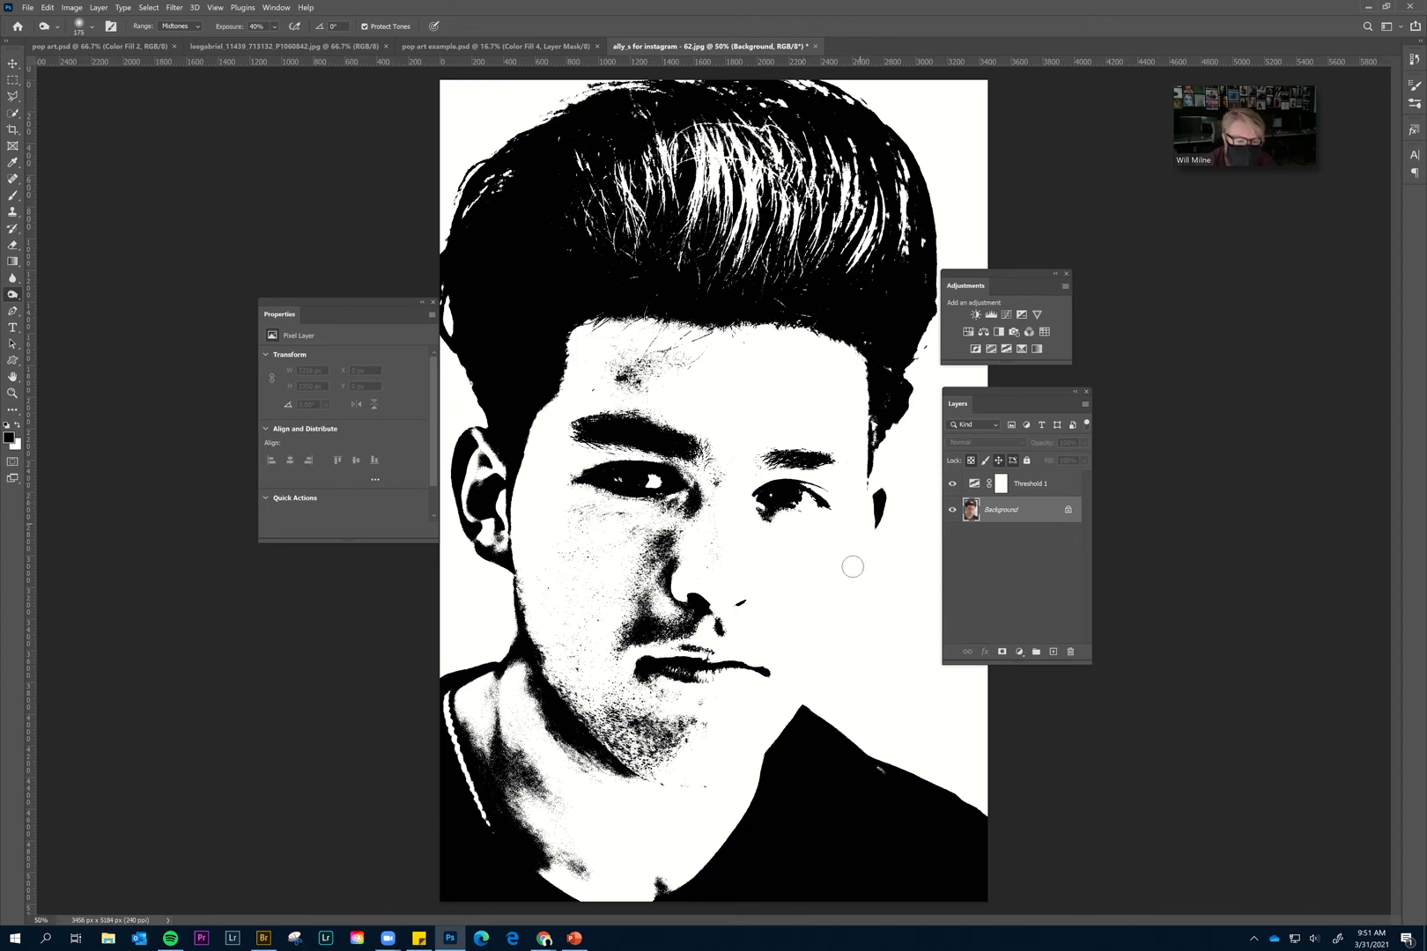
Burn the outer edge of the bright cheek, its ear and the underside of the chin with a size 300 brush.
{"action": "key", "text": "bracketright"}
{"action": "key", "text": "bracketright"}
{"action": "key", "text": "bracketright"}
{"action": "mouse_move", "coordinate": [874, 480]}
{"action": "left_mouse_down"}
{"action": "mouse_move", "coordinate": [798, 700]}
{"action": "mouse_move", "coordinate": [867, 528]}
{"action": "mouse_move", "coordinate": [871, 548]}
{"action": "mouse_move", "coordinate": [876, 498]}
{"action": "mouse_move", "coordinate": [803, 713]}
{"action": "mouse_move", "coordinate": [881, 546]}
{"action": "mouse_move", "coordinate": [907, 610]}
{"action": "left_mouse_up"}
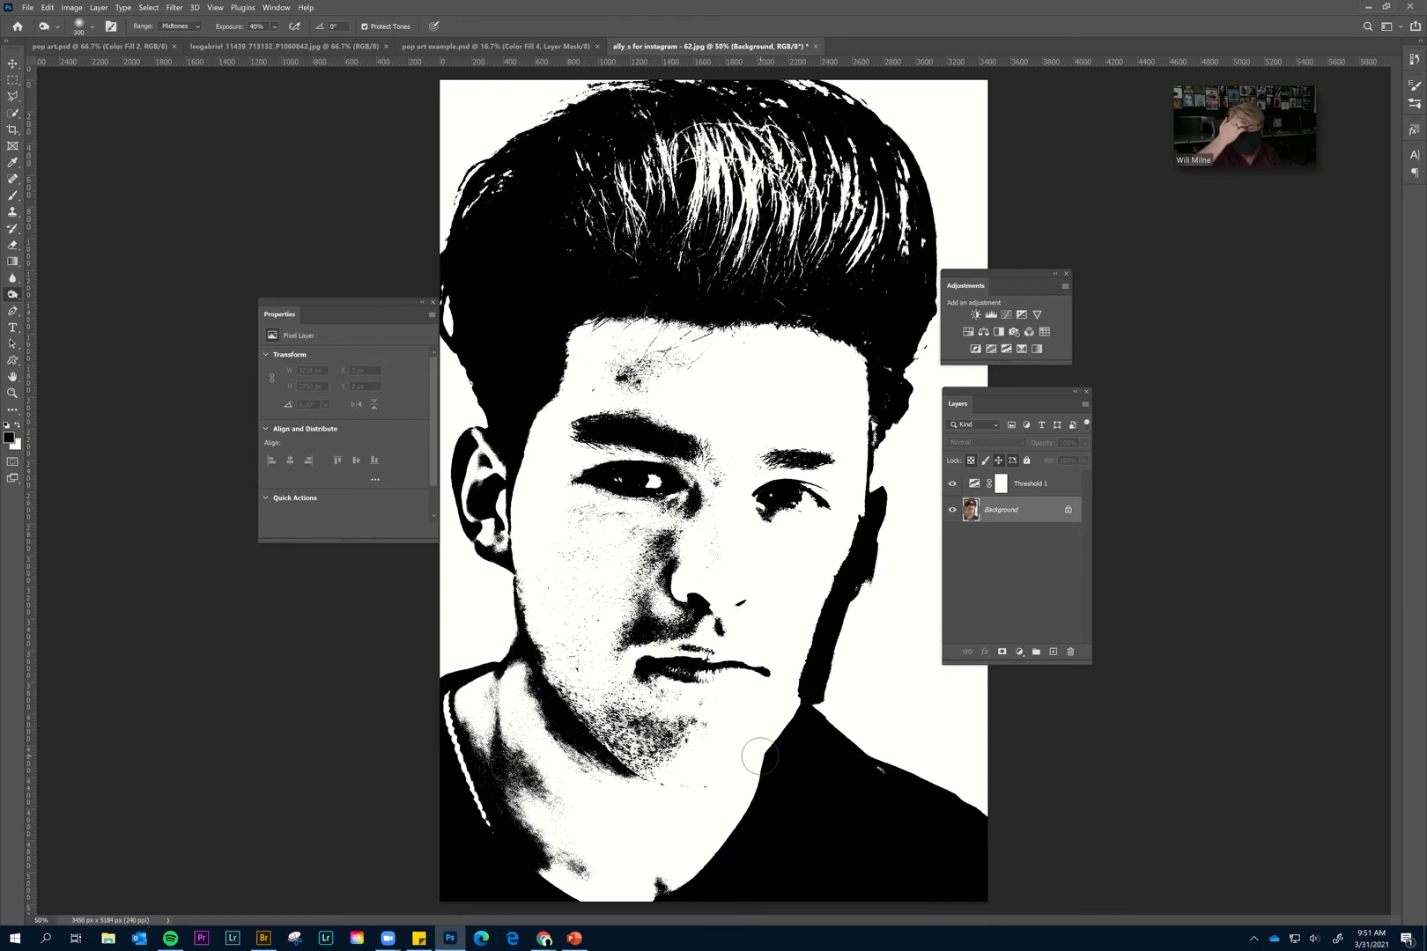
{"action": "mouse_move", "coordinate": [751, 753]}
{"action": "left_mouse_down"}
{"action": "mouse_move", "coordinate": [789, 734]}
{"action": "mouse_move", "coordinate": [752, 768]}
{"action": "mouse_move", "coordinate": [658, 778]}
{"action": "mouse_move", "coordinate": [733, 788]}
{"action": "mouse_move", "coordinate": [780, 757]}
{"action": "left_mouse_up"}
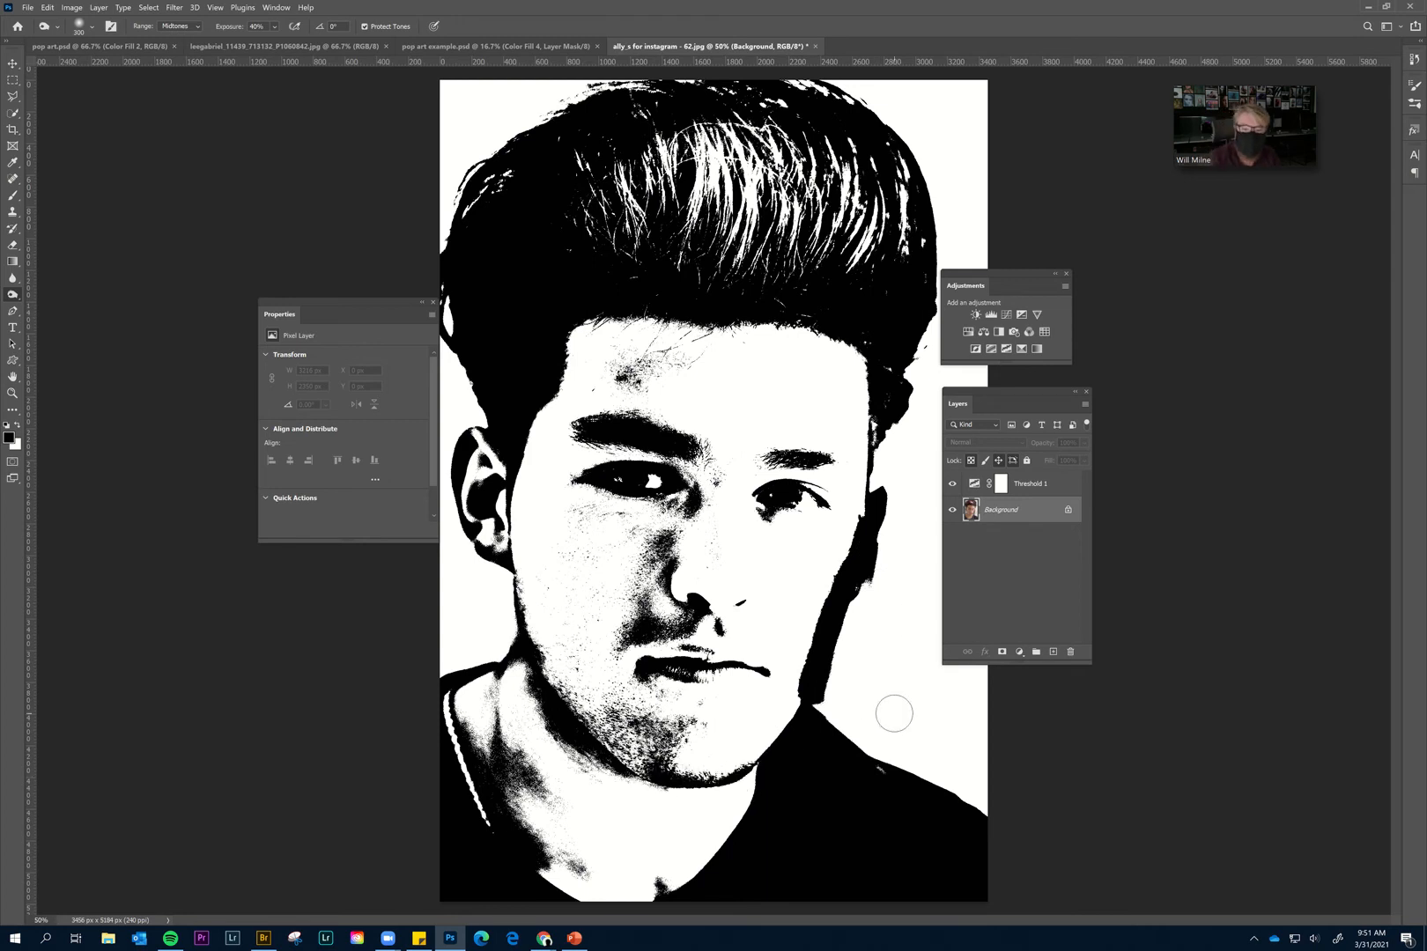
Thin the over-burned strip along the bright cheek with the Dodge tool, and return to the Burn tool to touch up the edge.
{"action": "right_click", "coordinate": [12, 294]}
{"action": "left_click", "coordinate": [67, 294]}
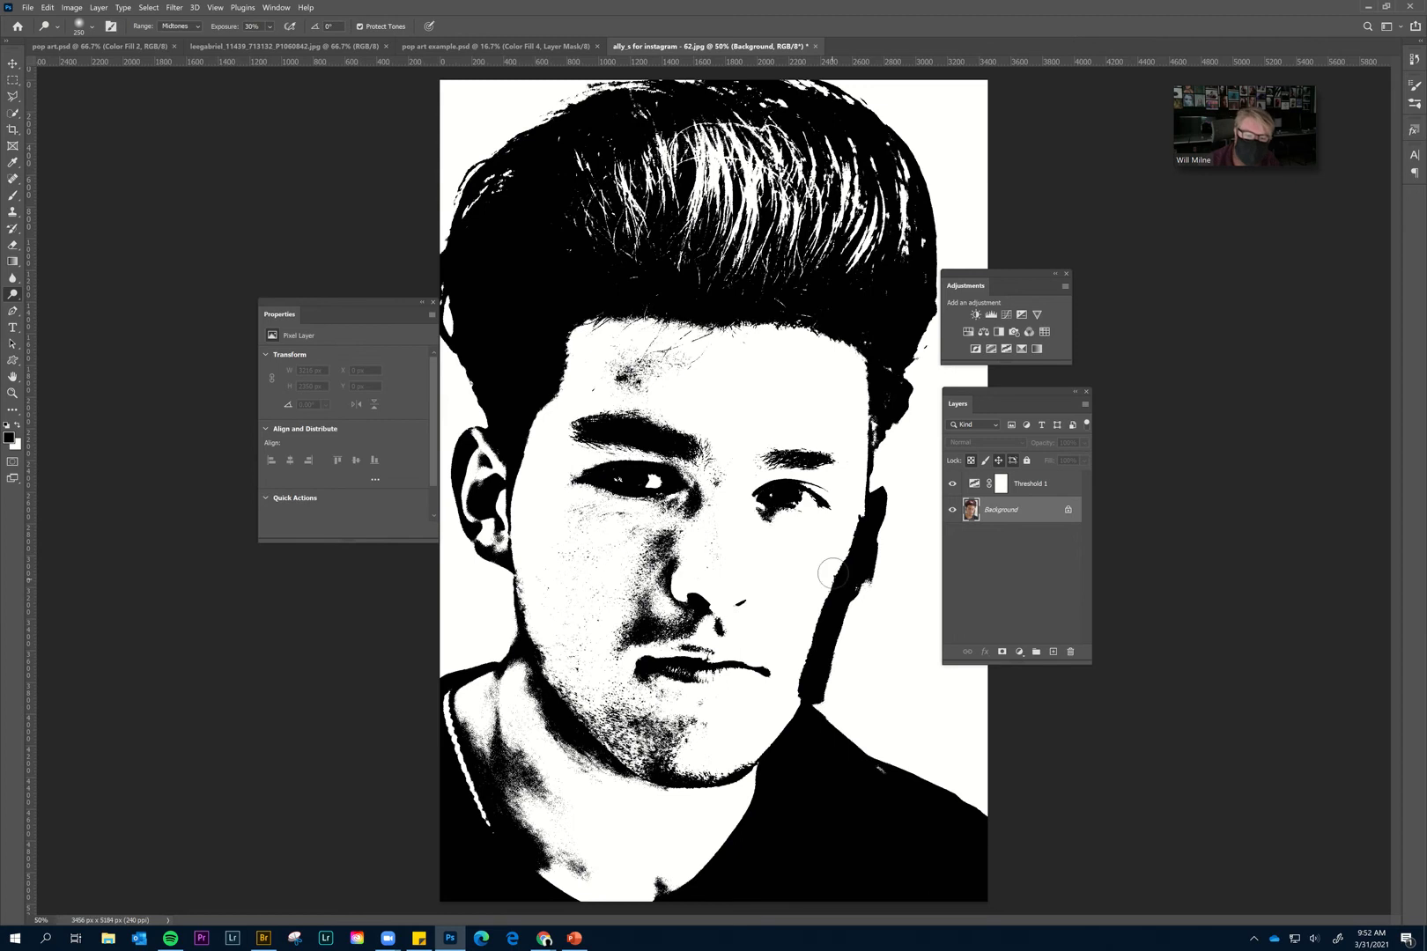
{"action": "mouse_move", "coordinate": [832, 574]}
{"action": "left_mouse_down"}
{"action": "mouse_move", "coordinate": [853, 536]}
{"action": "mouse_move", "coordinate": [791, 687]}
{"action": "mouse_move", "coordinate": [835, 531]}
{"action": "mouse_move", "coordinate": [794, 684]}
{"action": "mouse_move", "coordinate": [832, 589]}
{"action": "mouse_move", "coordinate": [900, 525]}
{"action": "mouse_move", "coordinate": [894, 487]}
{"action": "mouse_move", "coordinate": [888, 574]}
{"action": "mouse_move", "coordinate": [879, 559]}
{"action": "mouse_move", "coordinate": [879, 584]}
{"action": "mouse_move", "coordinate": [897, 495]}
{"action": "mouse_move", "coordinate": [816, 693]}
{"action": "mouse_move", "coordinate": [842, 680]}
{"action": "mouse_move", "coordinate": [807, 702]}
{"action": "mouse_move", "coordinate": [829, 601]}
{"action": "mouse_move", "coordinate": [866, 502]}
{"action": "mouse_move", "coordinate": [809, 765]}
{"action": "mouse_move", "coordinate": [906, 580]}
{"action": "left_mouse_up"}
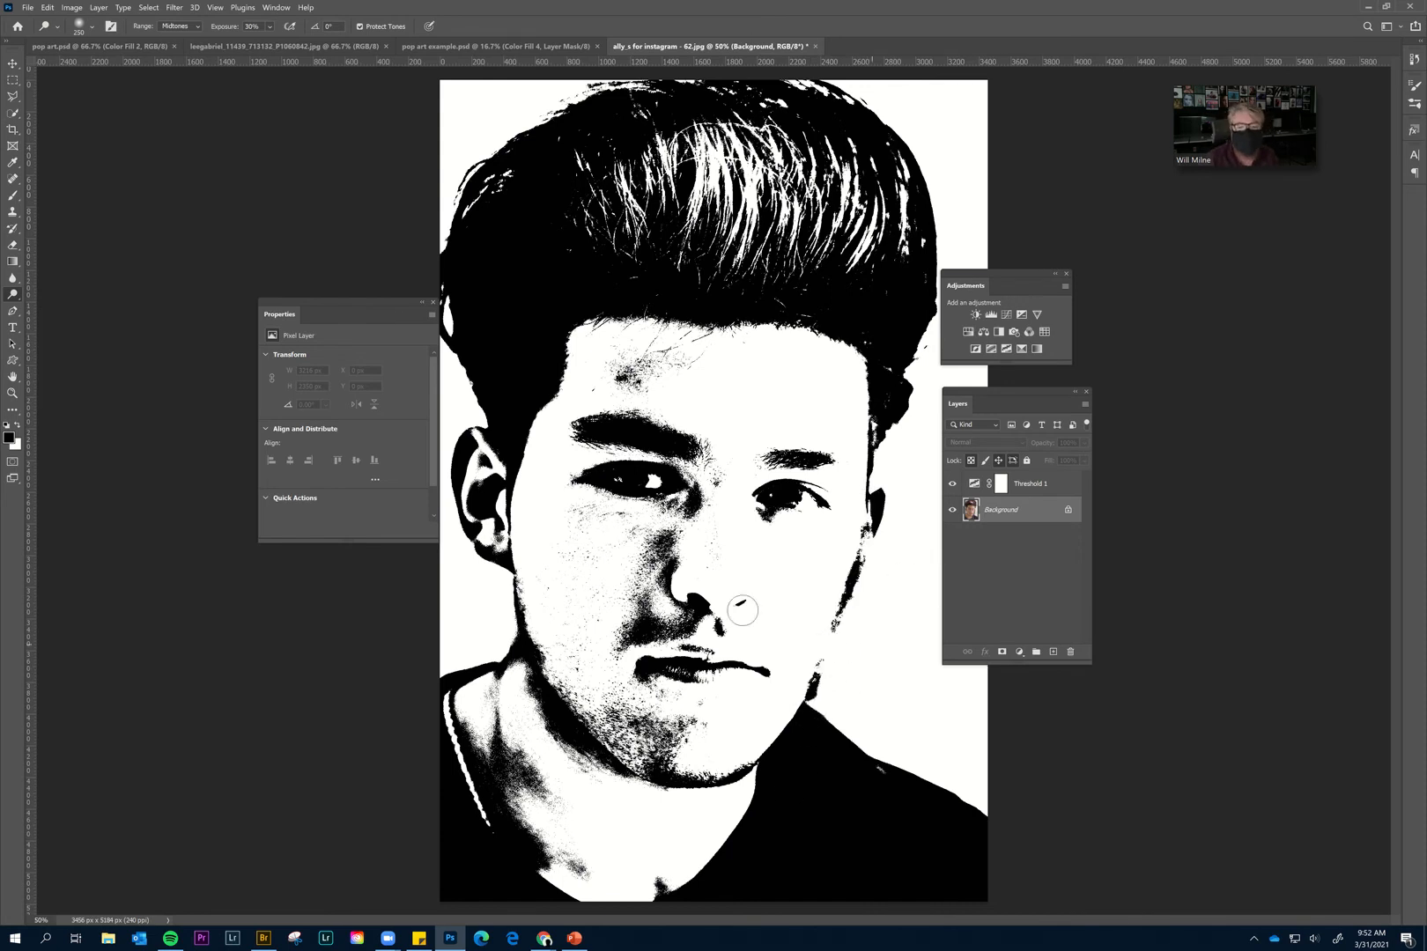
{"action": "right_click", "coordinate": [12, 294]}
{"action": "left_click", "coordinate": [60, 306]}
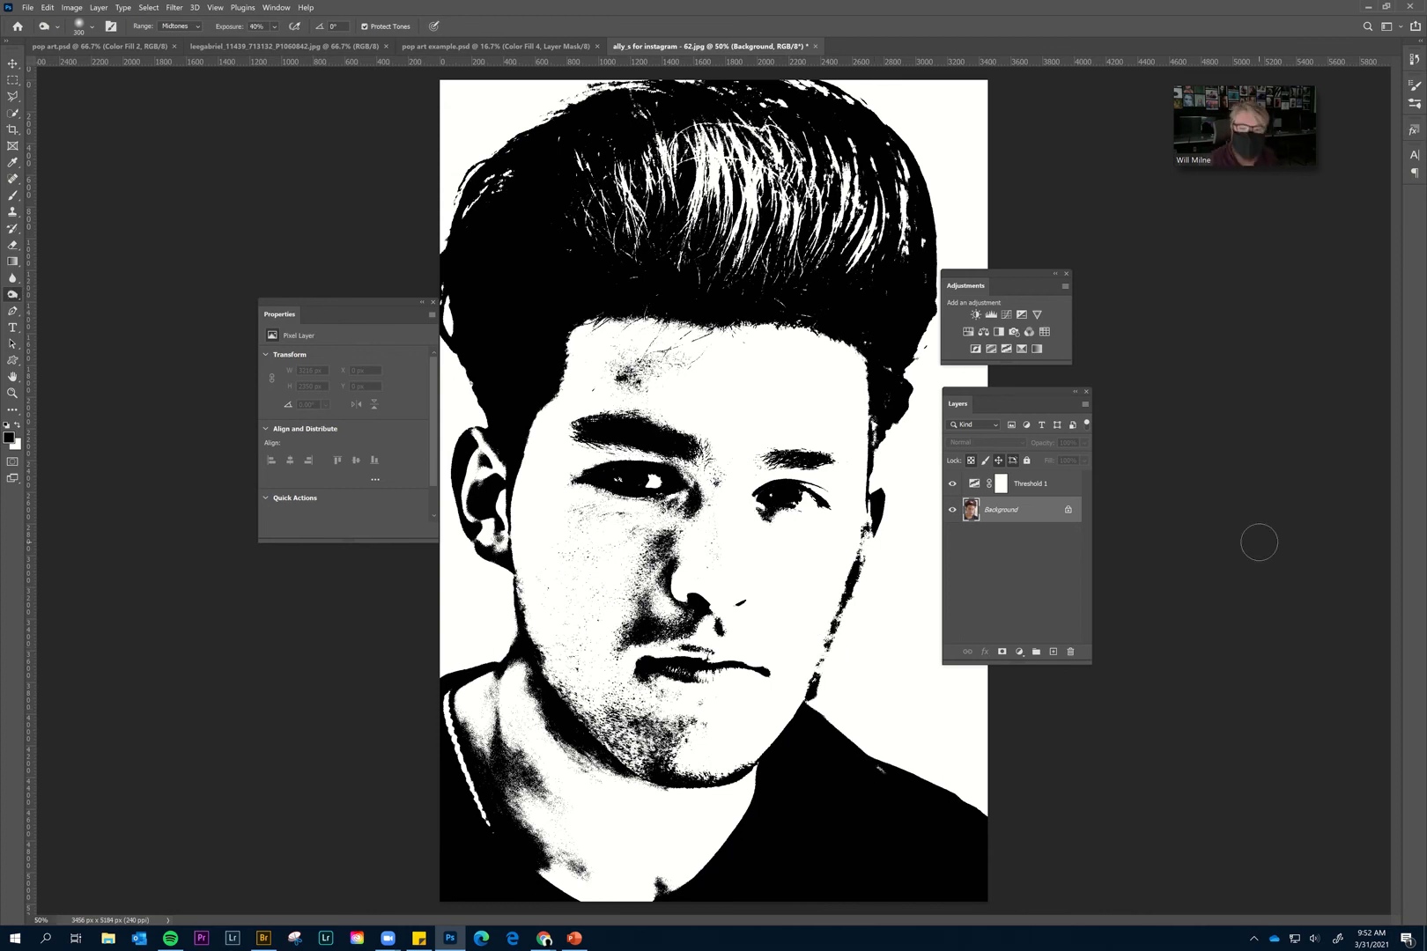
Select the Threshold 1 adjustment layer.
{"action": "left_click", "coordinate": [1045, 492]}
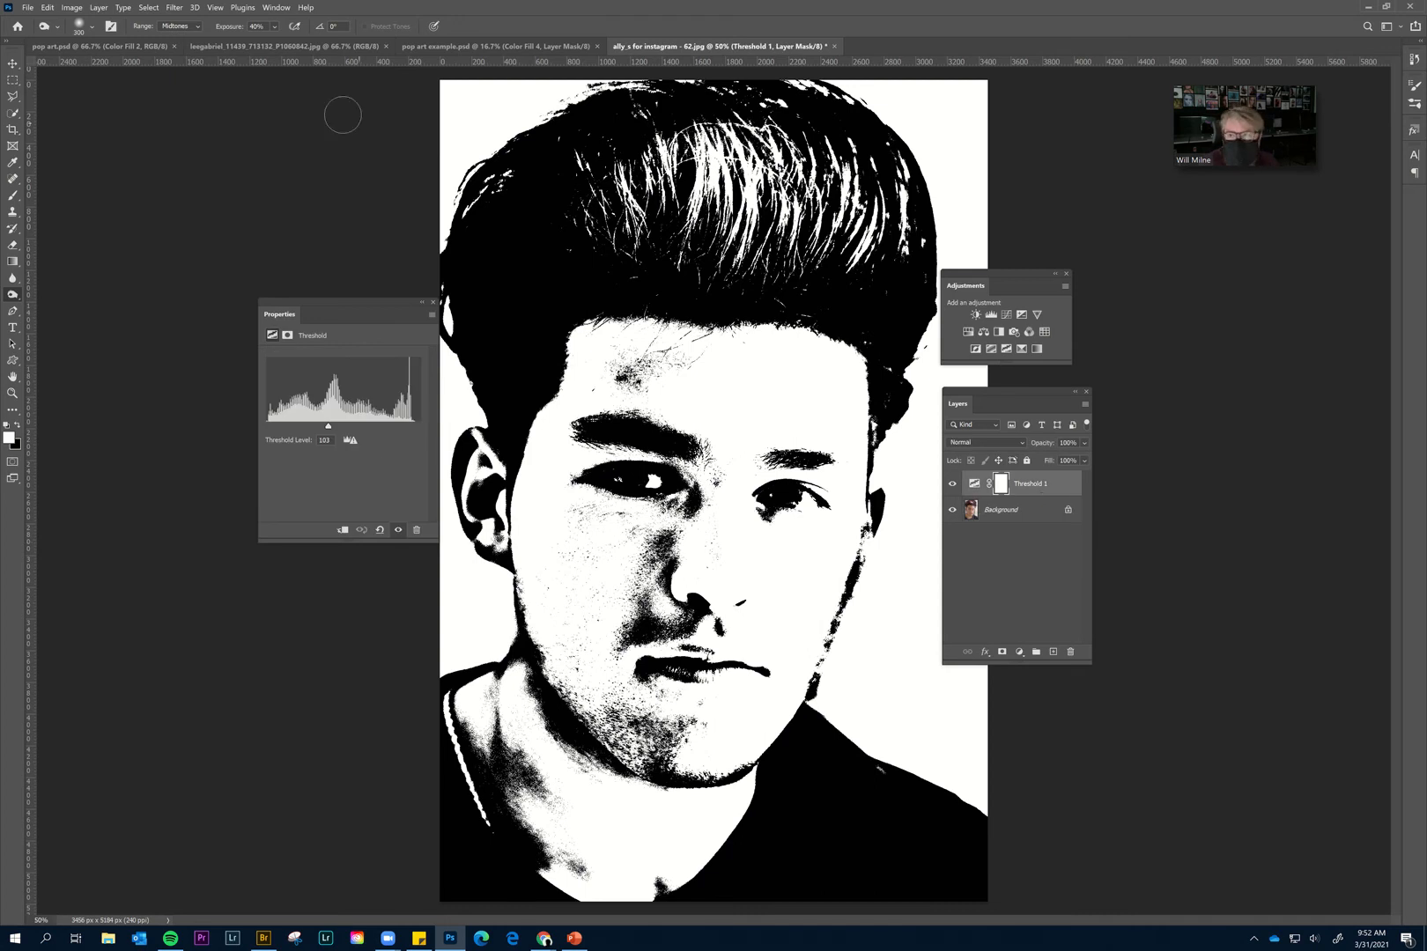
{"action": "left_click", "coordinate": [99, 8]}
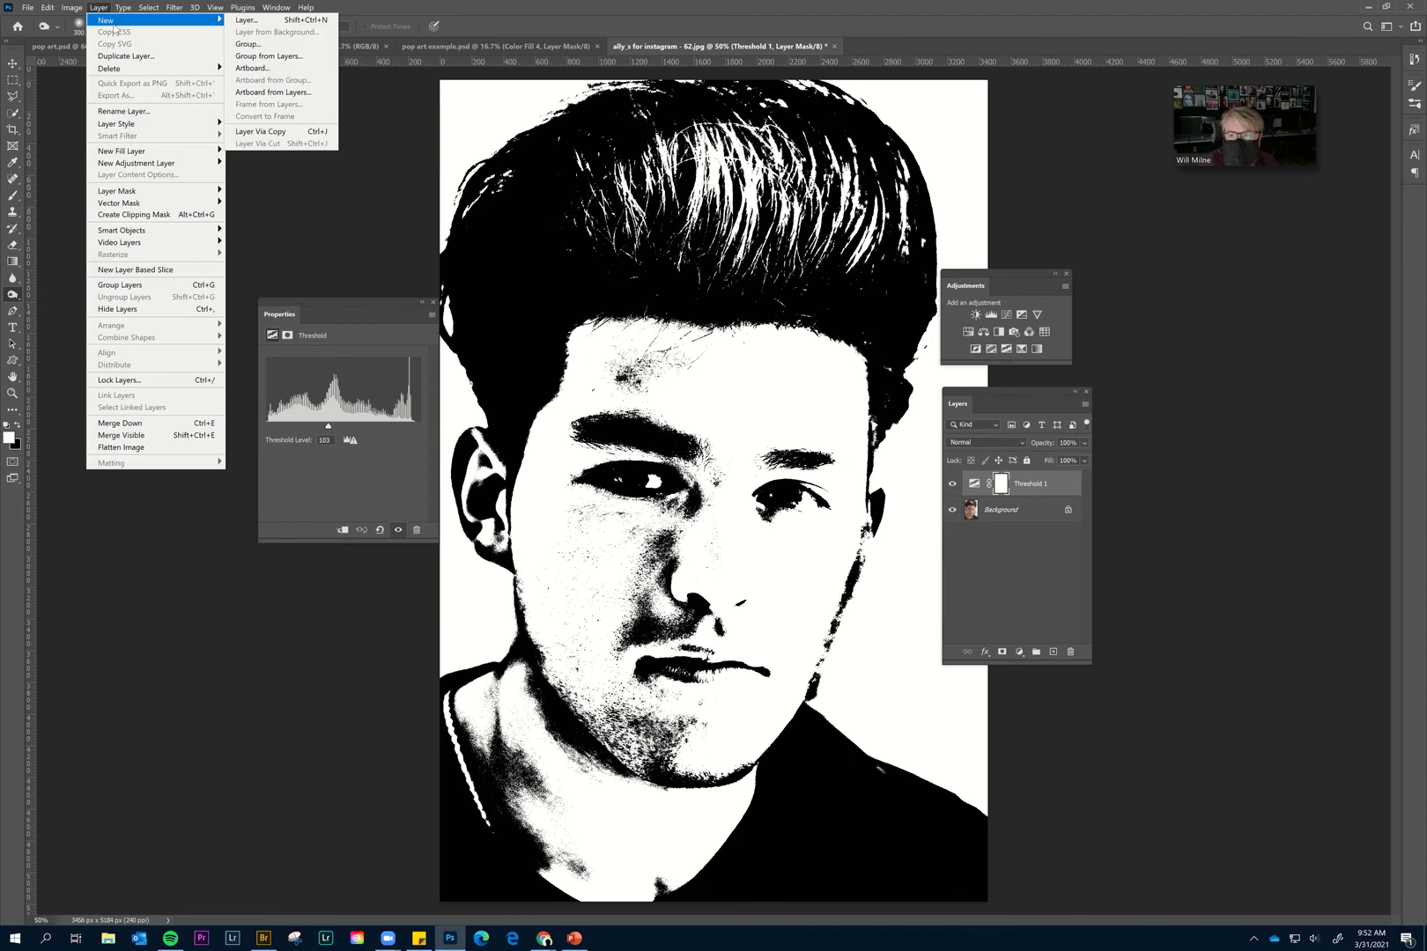
{"action": "mouse_move", "coordinate": [145, 151]}
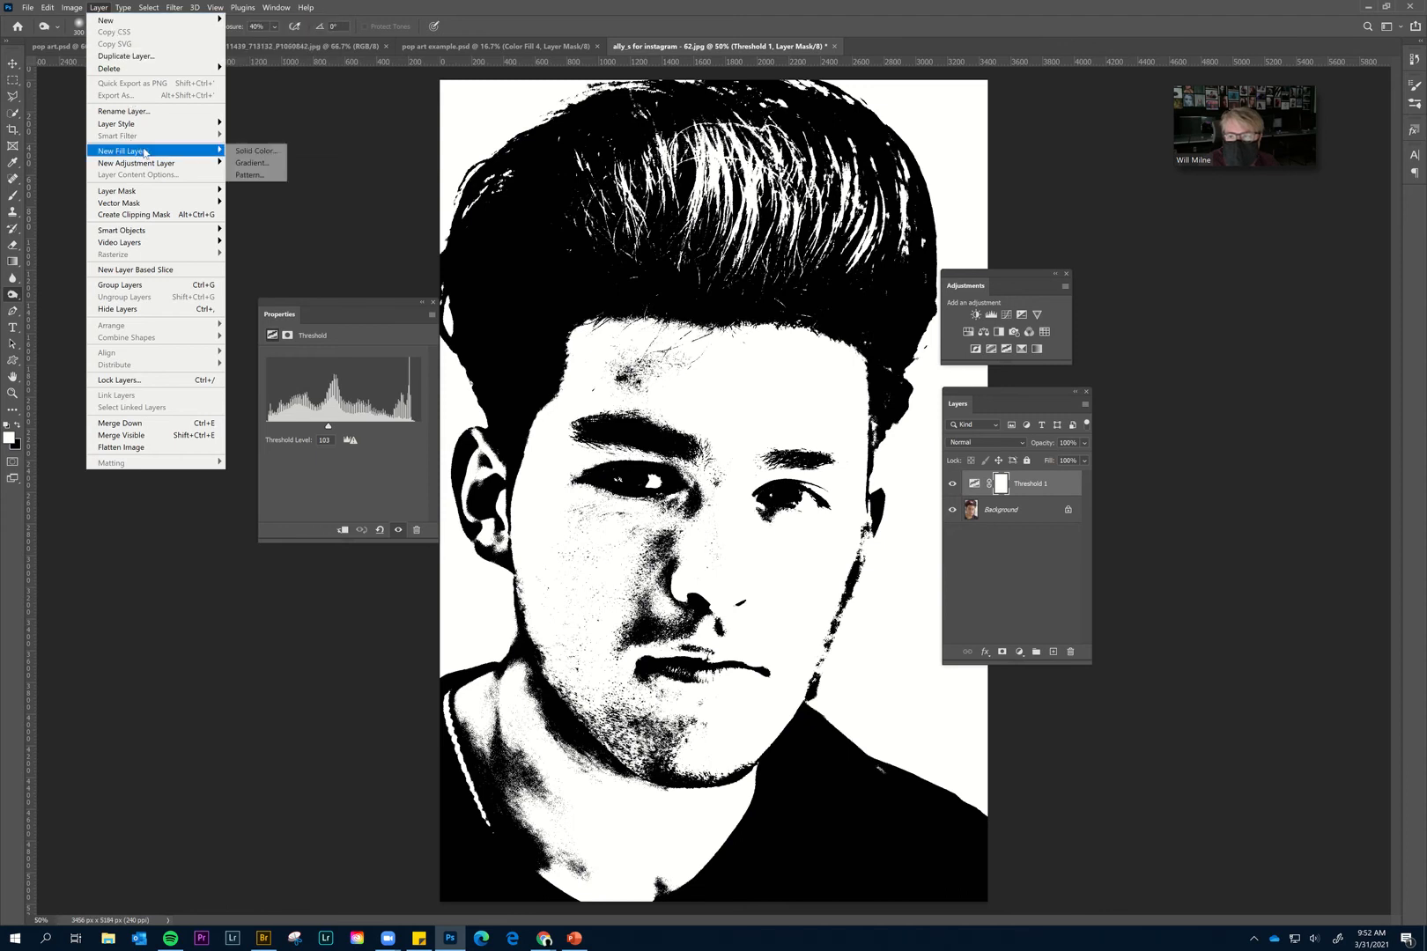
{"action": "left_click", "coordinate": [252, 151]}
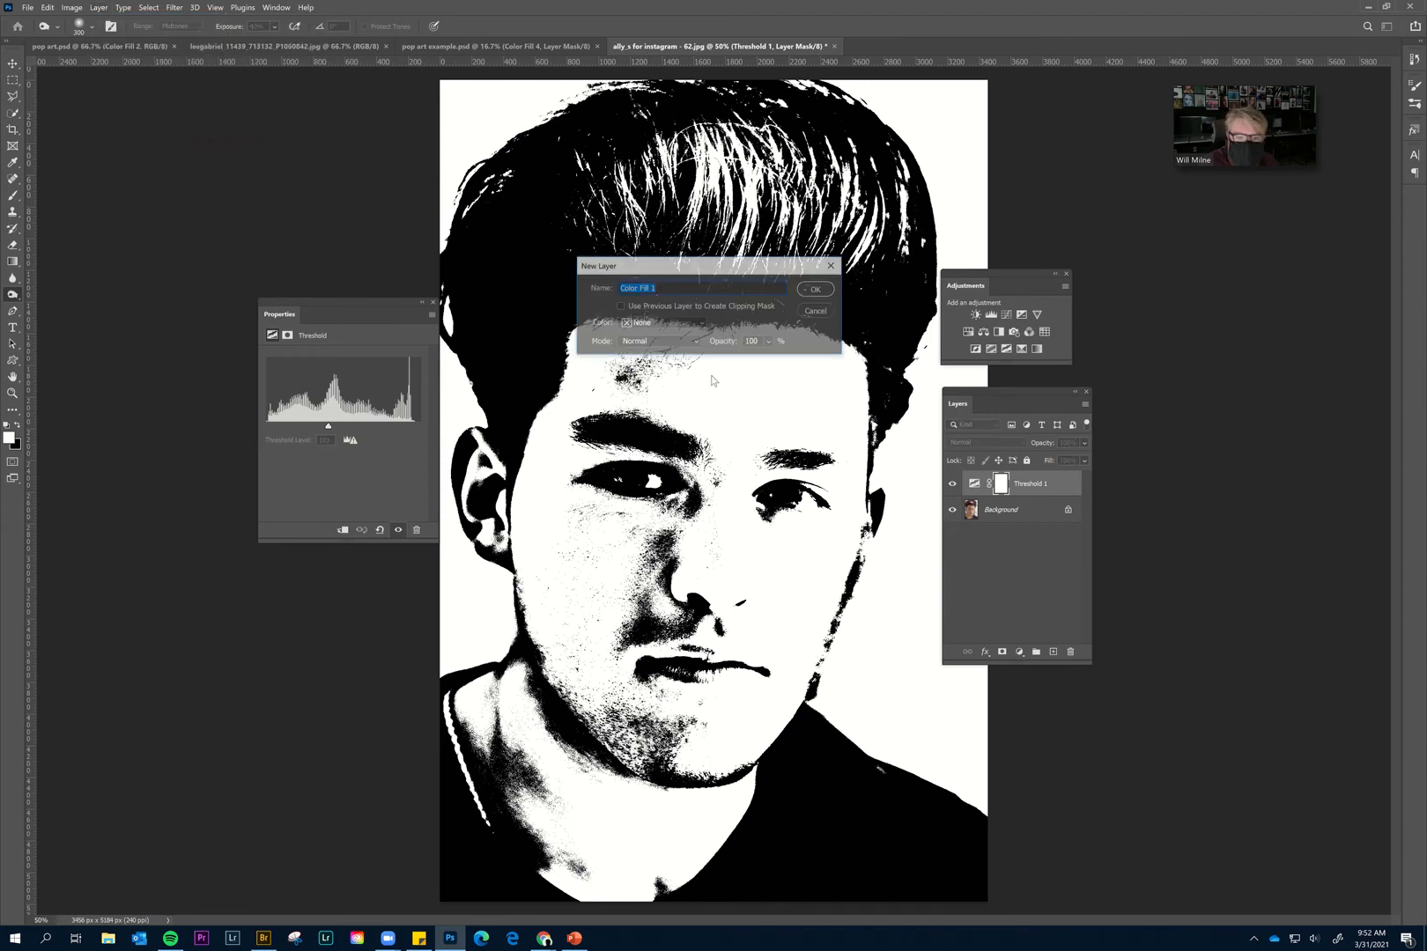
{"action": "left_click", "coordinate": [817, 287]}
{"action": "left_click_drag", "start_coordinate": [153, 635], "coordinate": [188, 612]}
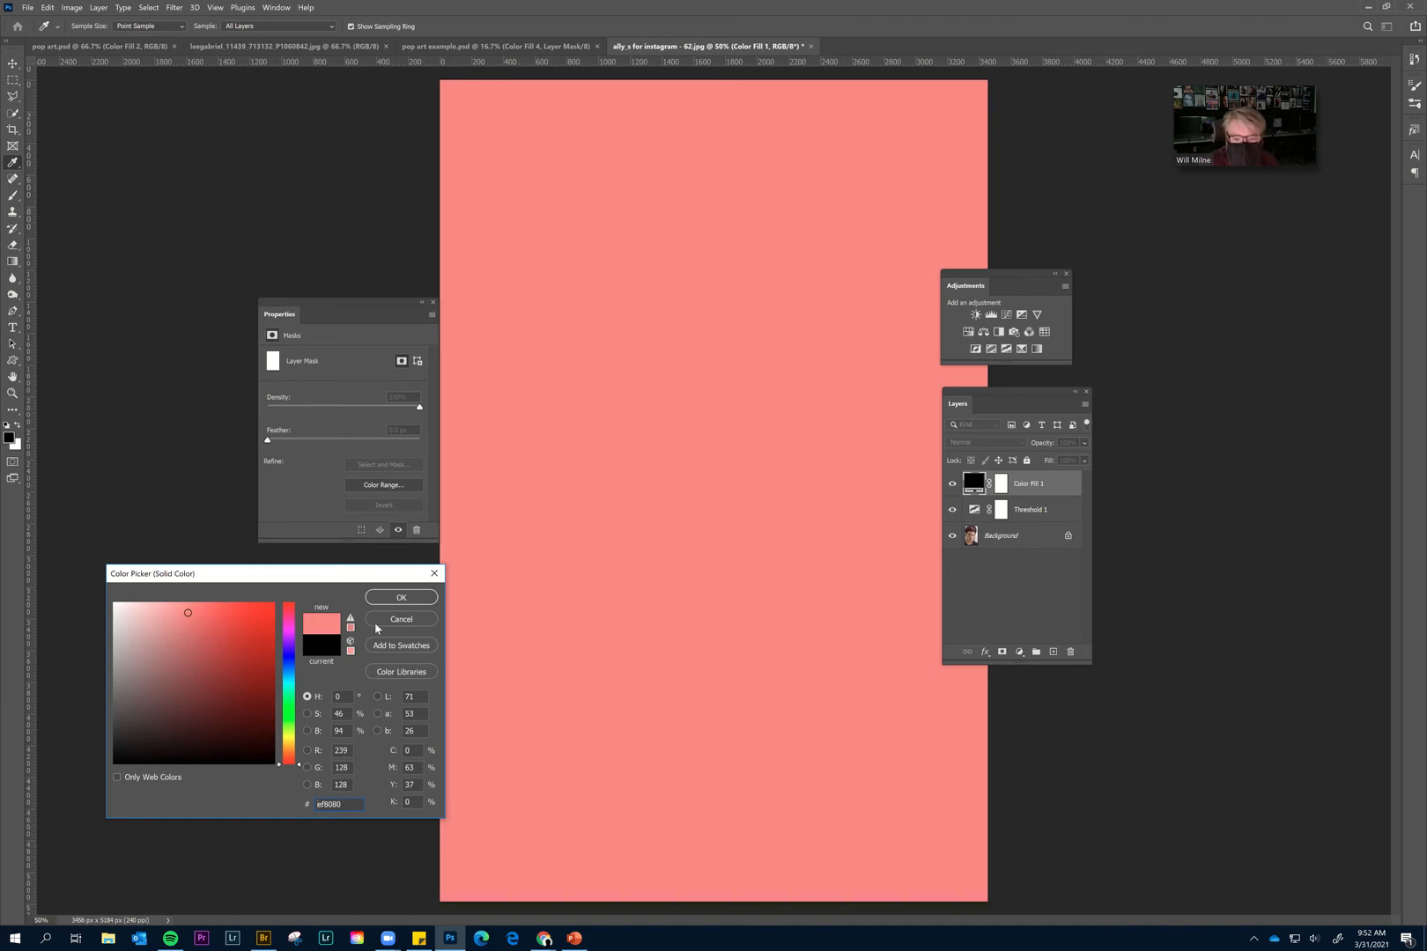
{"action": "left_click", "coordinate": [401, 619]}
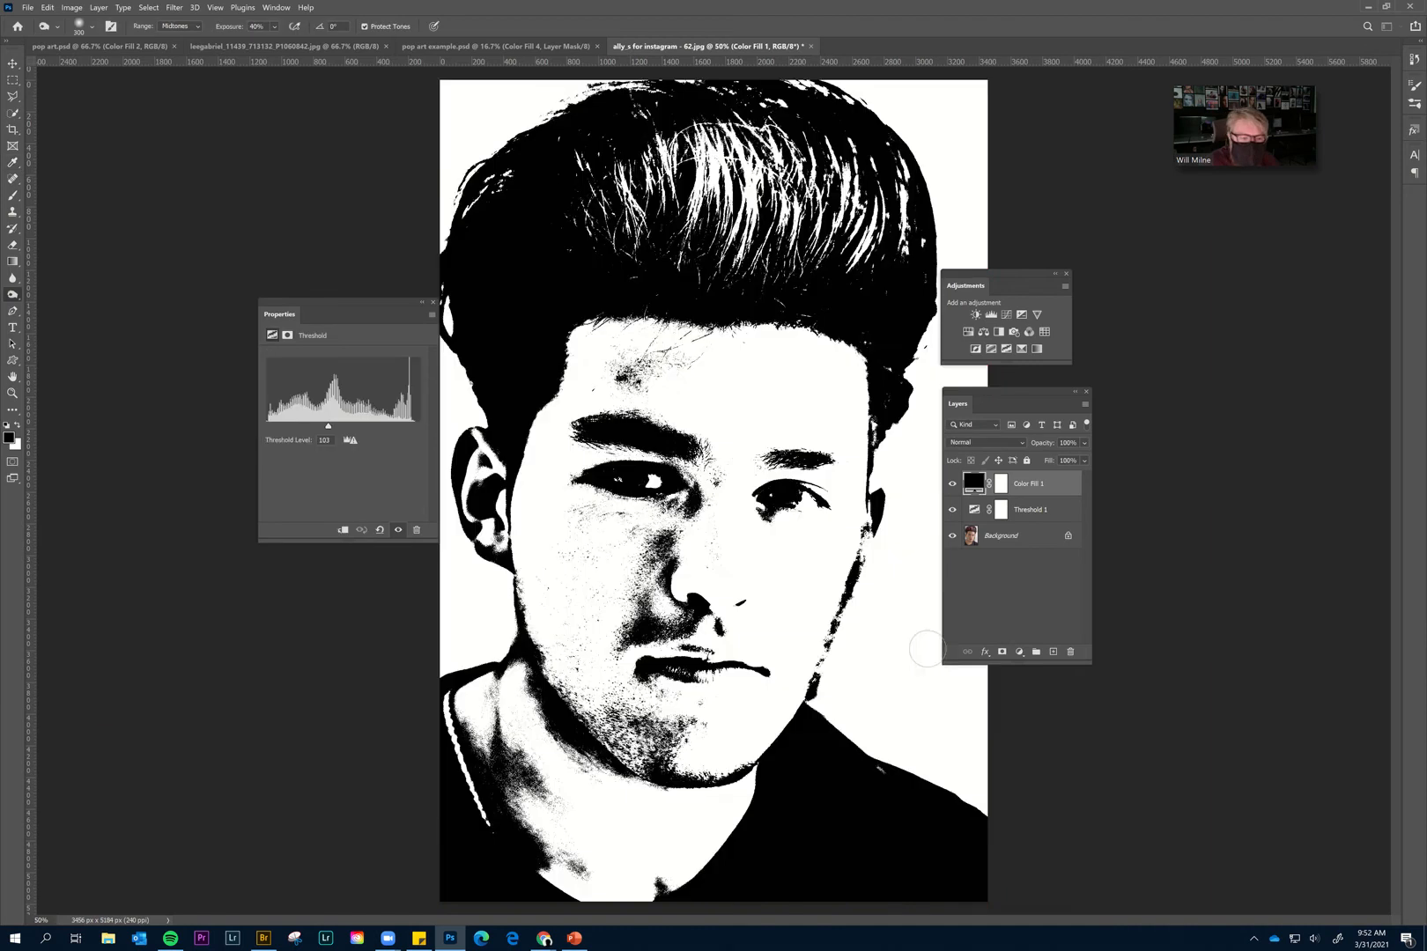
Add a light pink Solid Color fill layer above the Threshold layer and invert its mask to black.
{"action": "left_click", "coordinate": [1018, 653]}
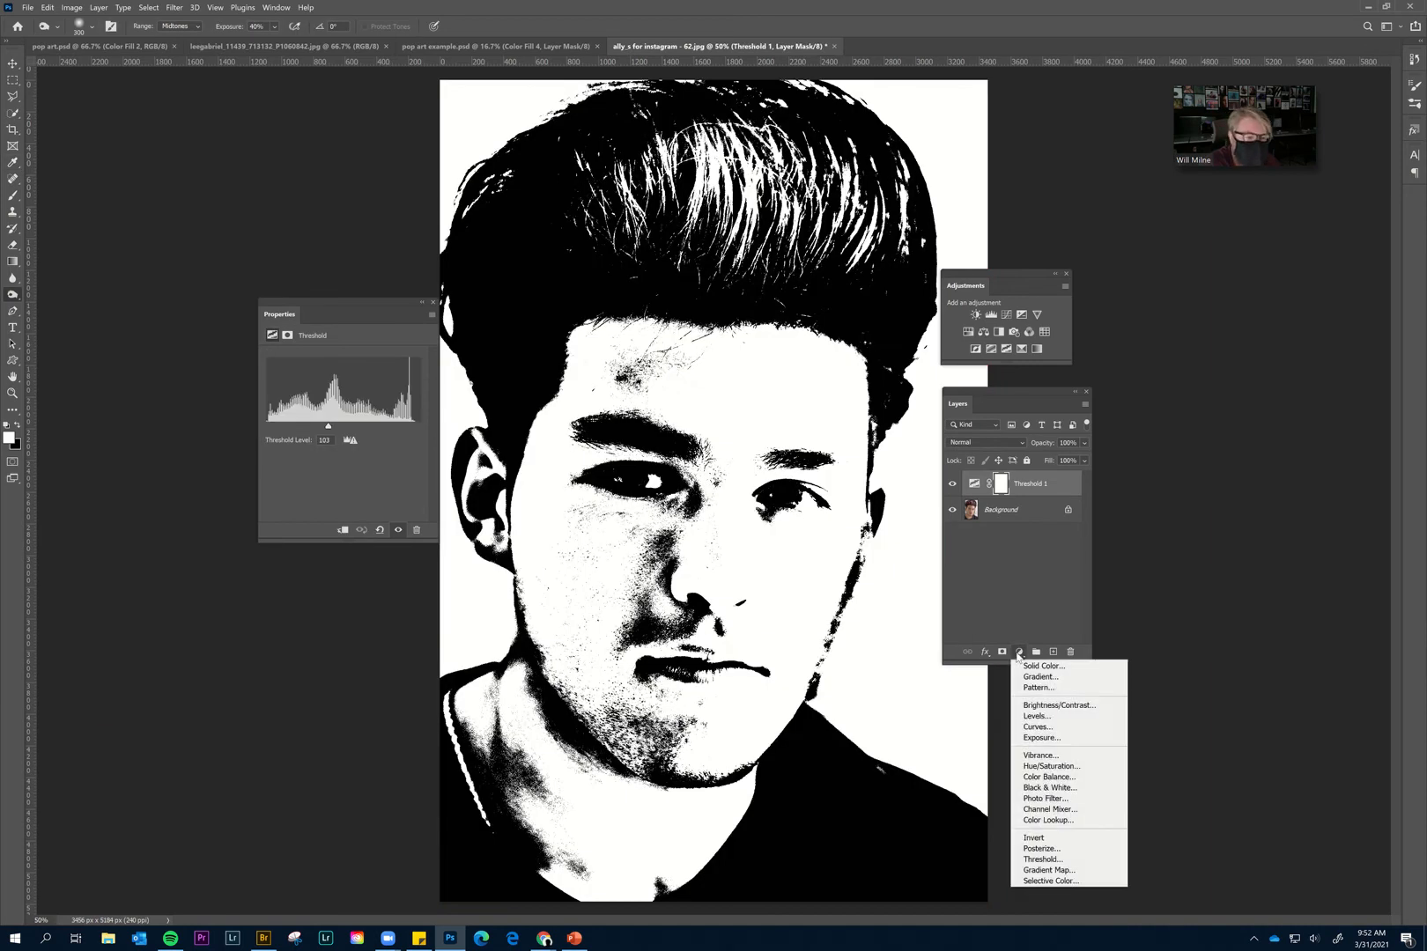
{"action": "left_click", "coordinate": [1028, 667]}
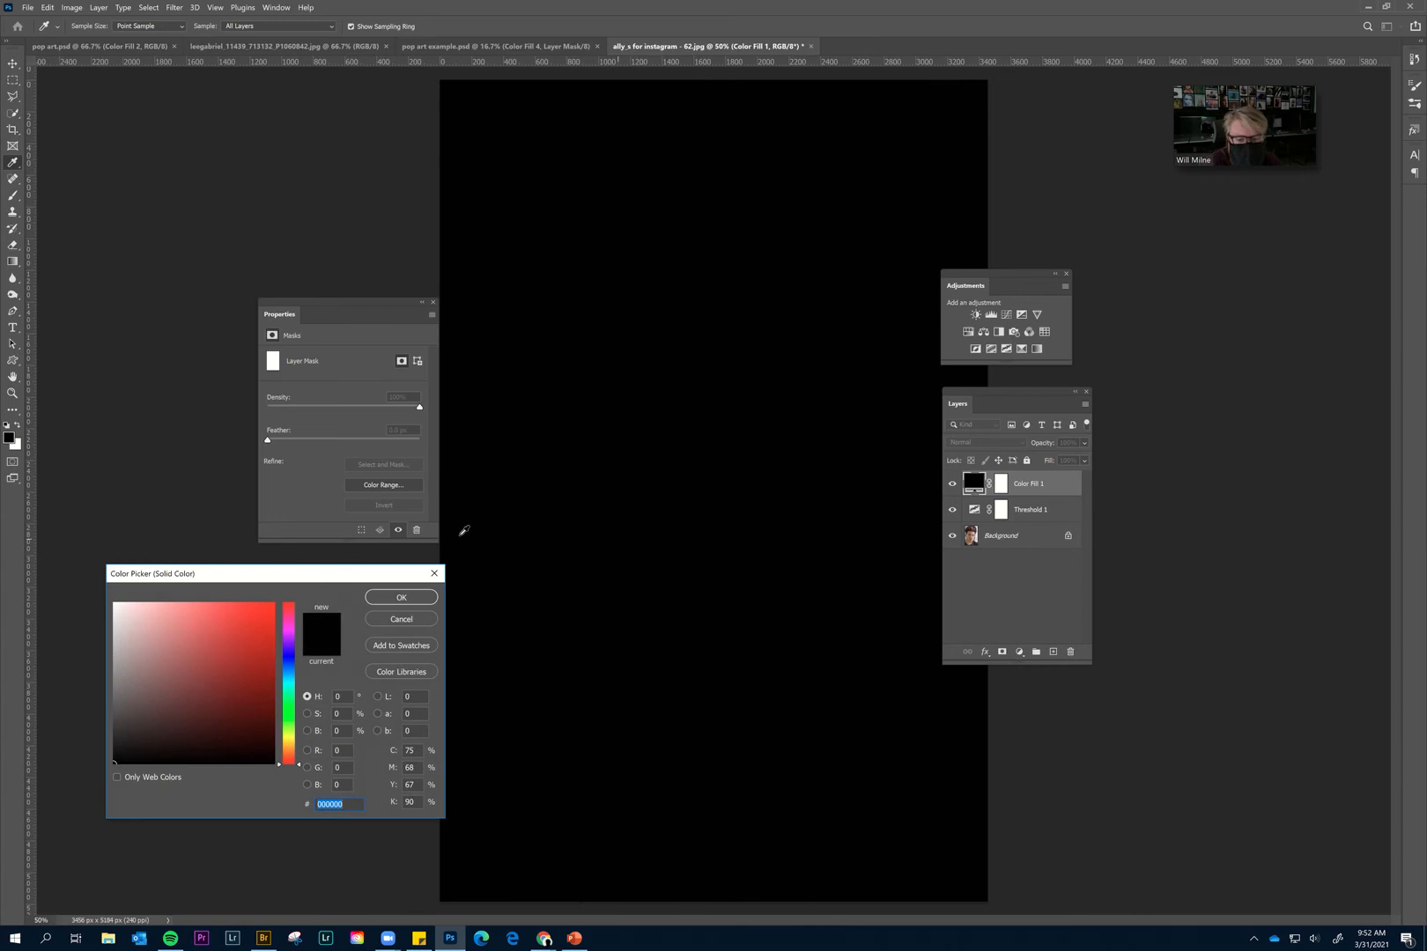
{"action": "left_click", "coordinate": [193, 600]}
{"action": "left_click_drag", "start_coordinate": [192, 602], "coordinate": [171, 597]}
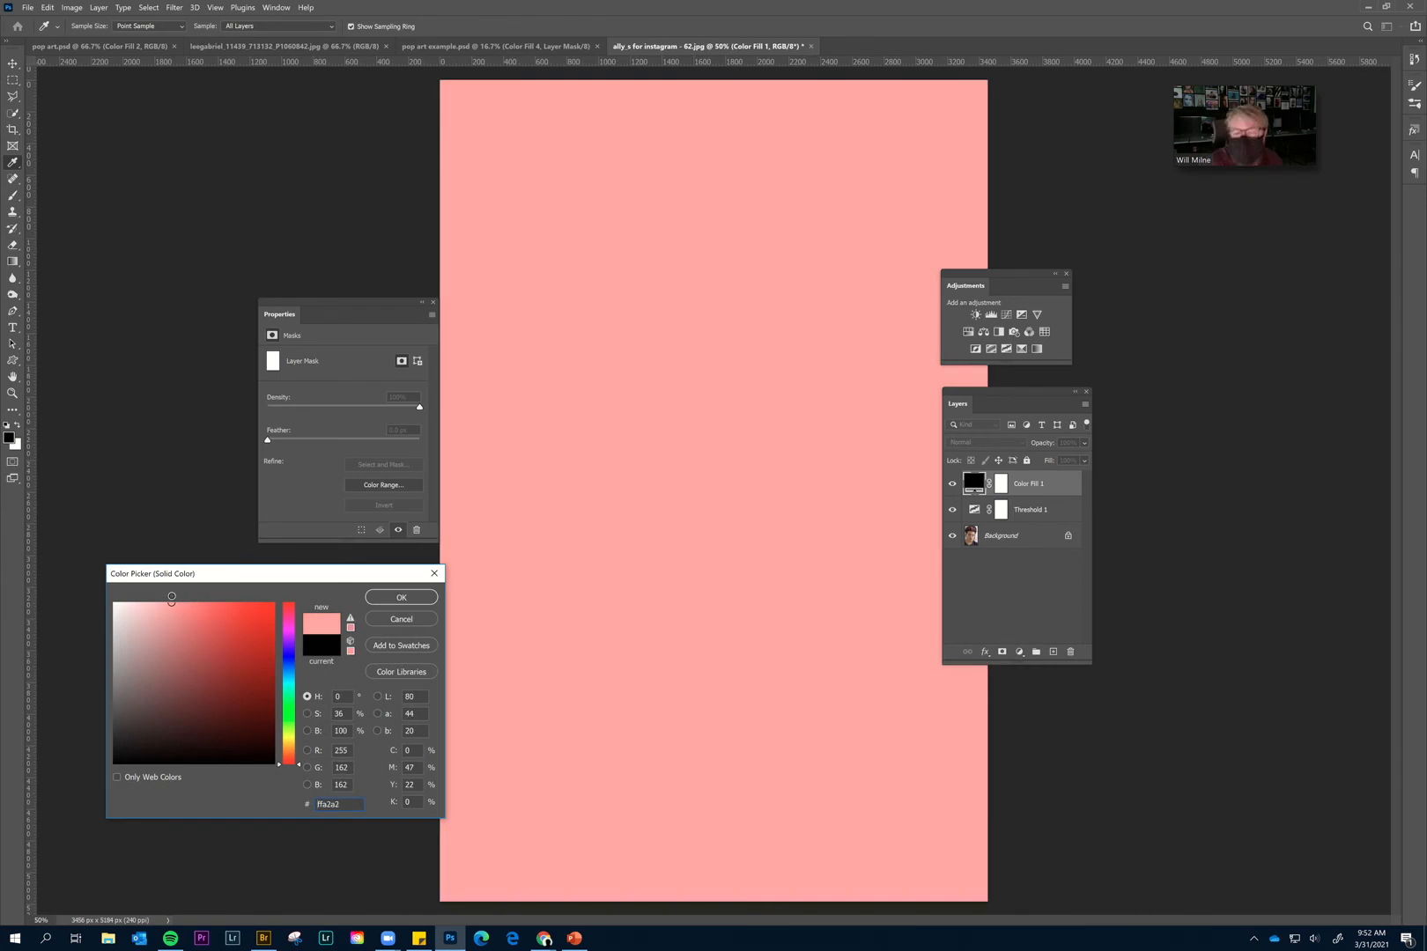
{"action": "left_click_drag", "start_coordinate": [293, 666], "coordinate": [297, 630]}
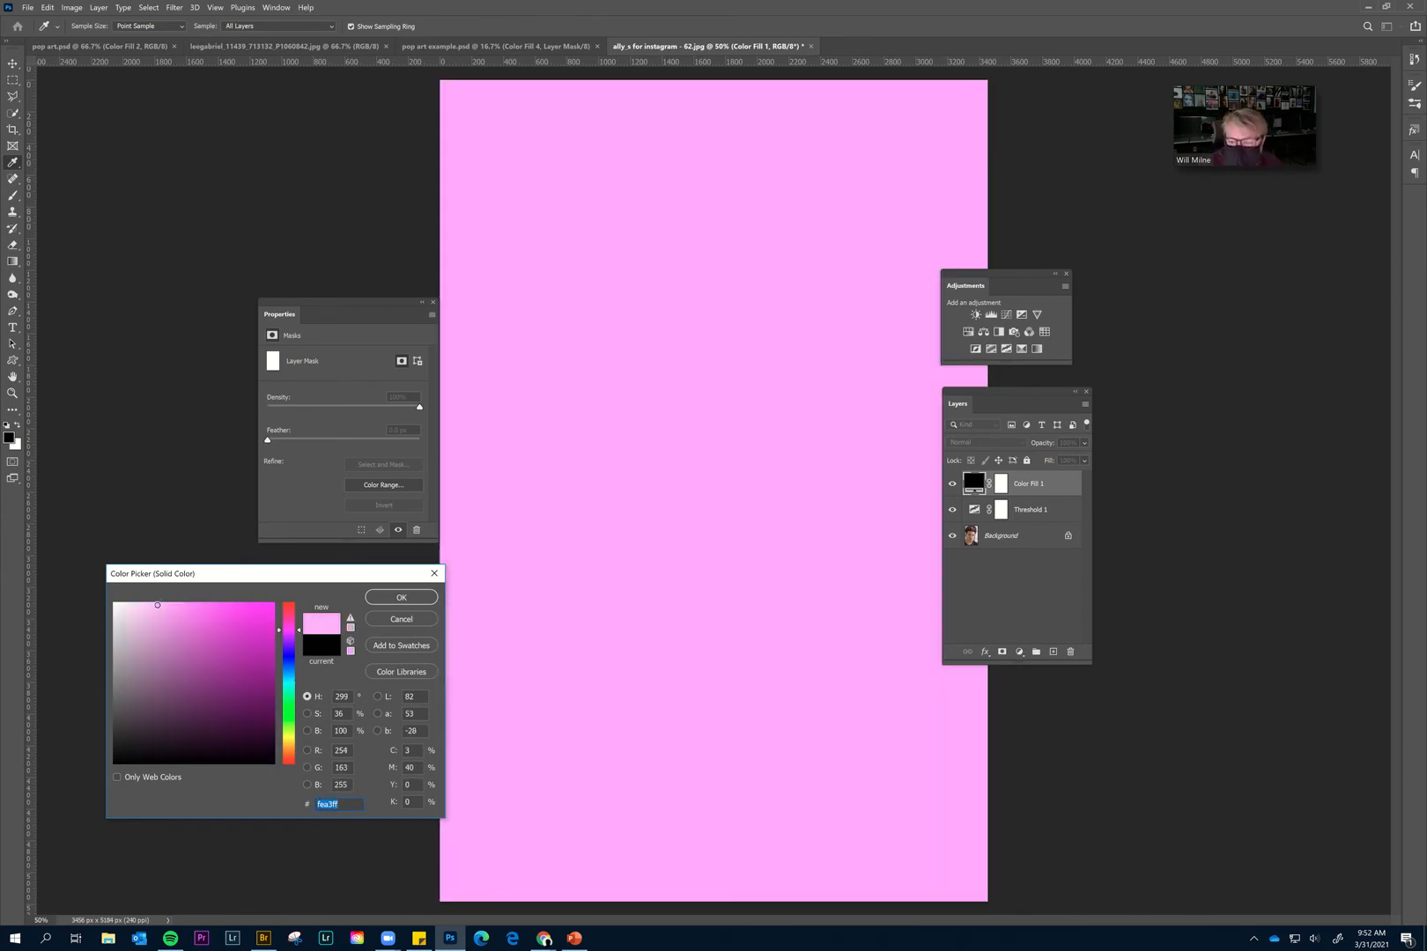
{"action": "left_click", "coordinate": [157, 605]}
{"action": "left_click", "coordinate": [390, 600]}
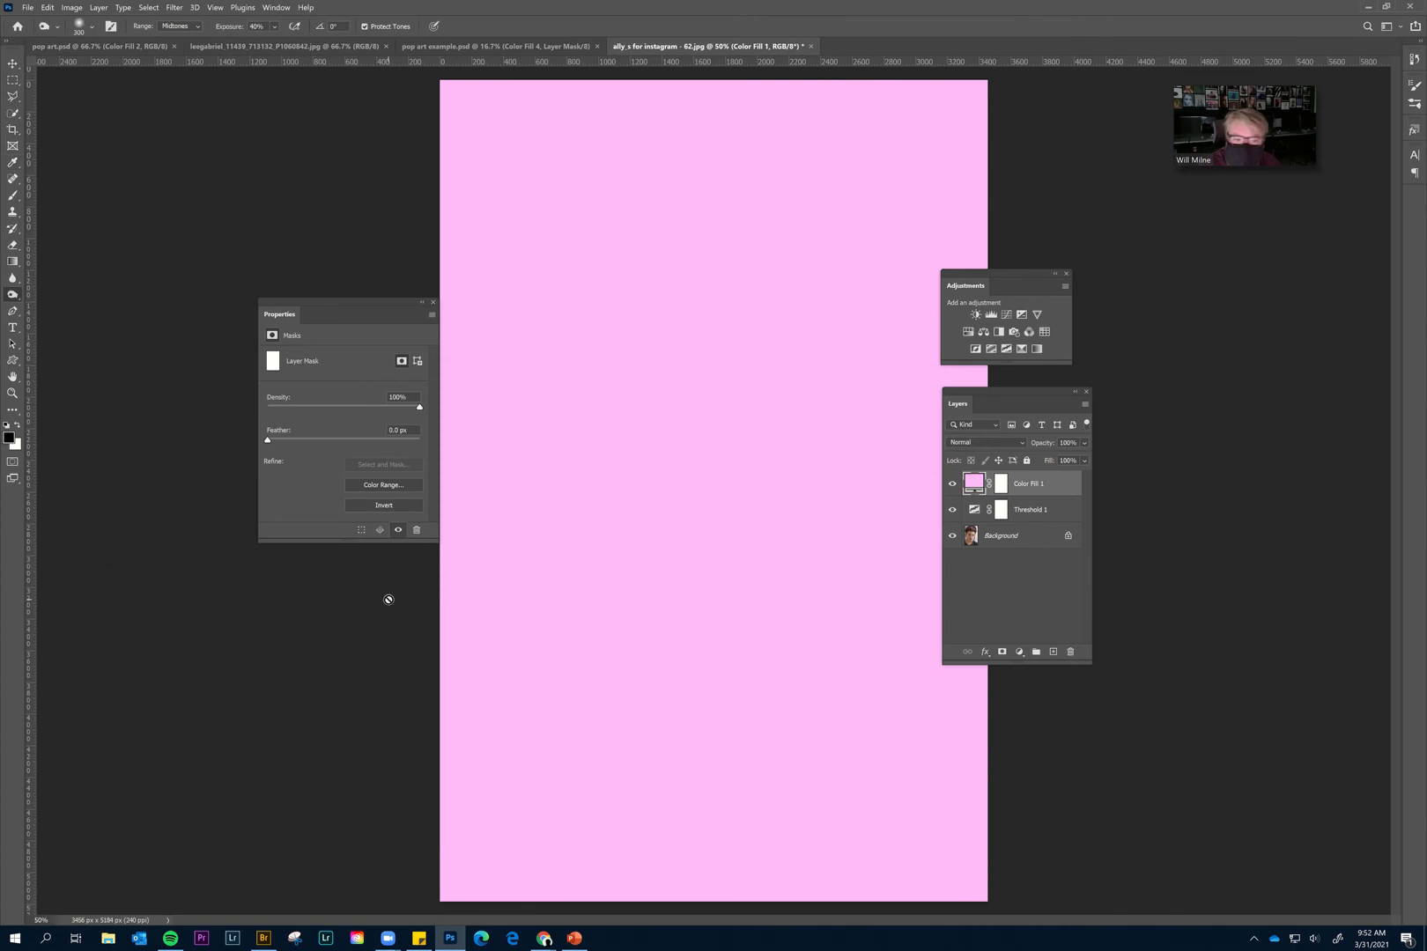
{"action": "left_click", "coordinate": [1001, 490]}
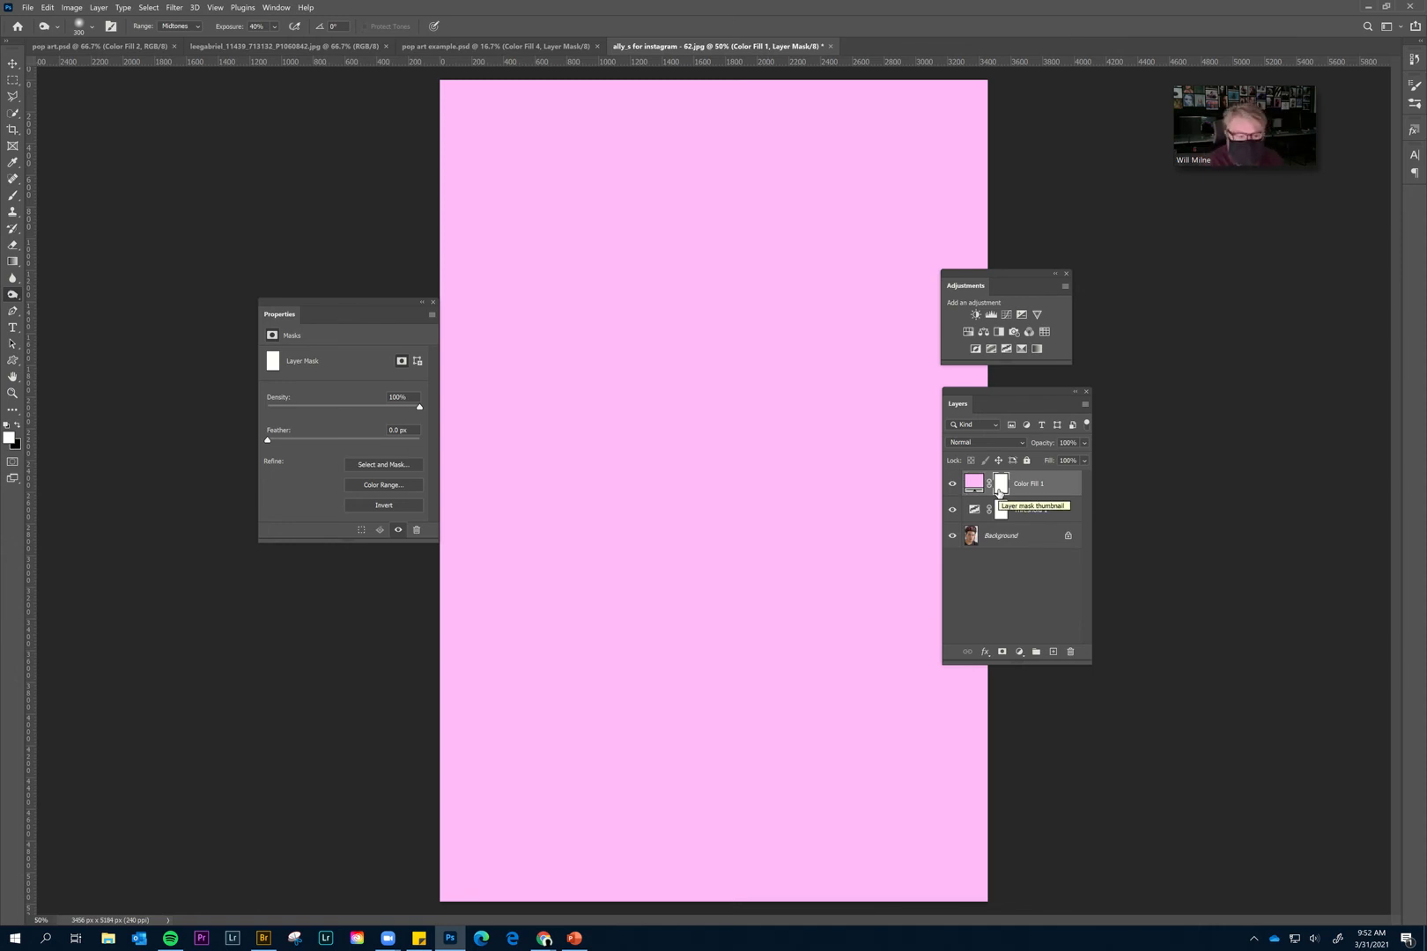
{"action": "key", "text": "ctrl+i"}
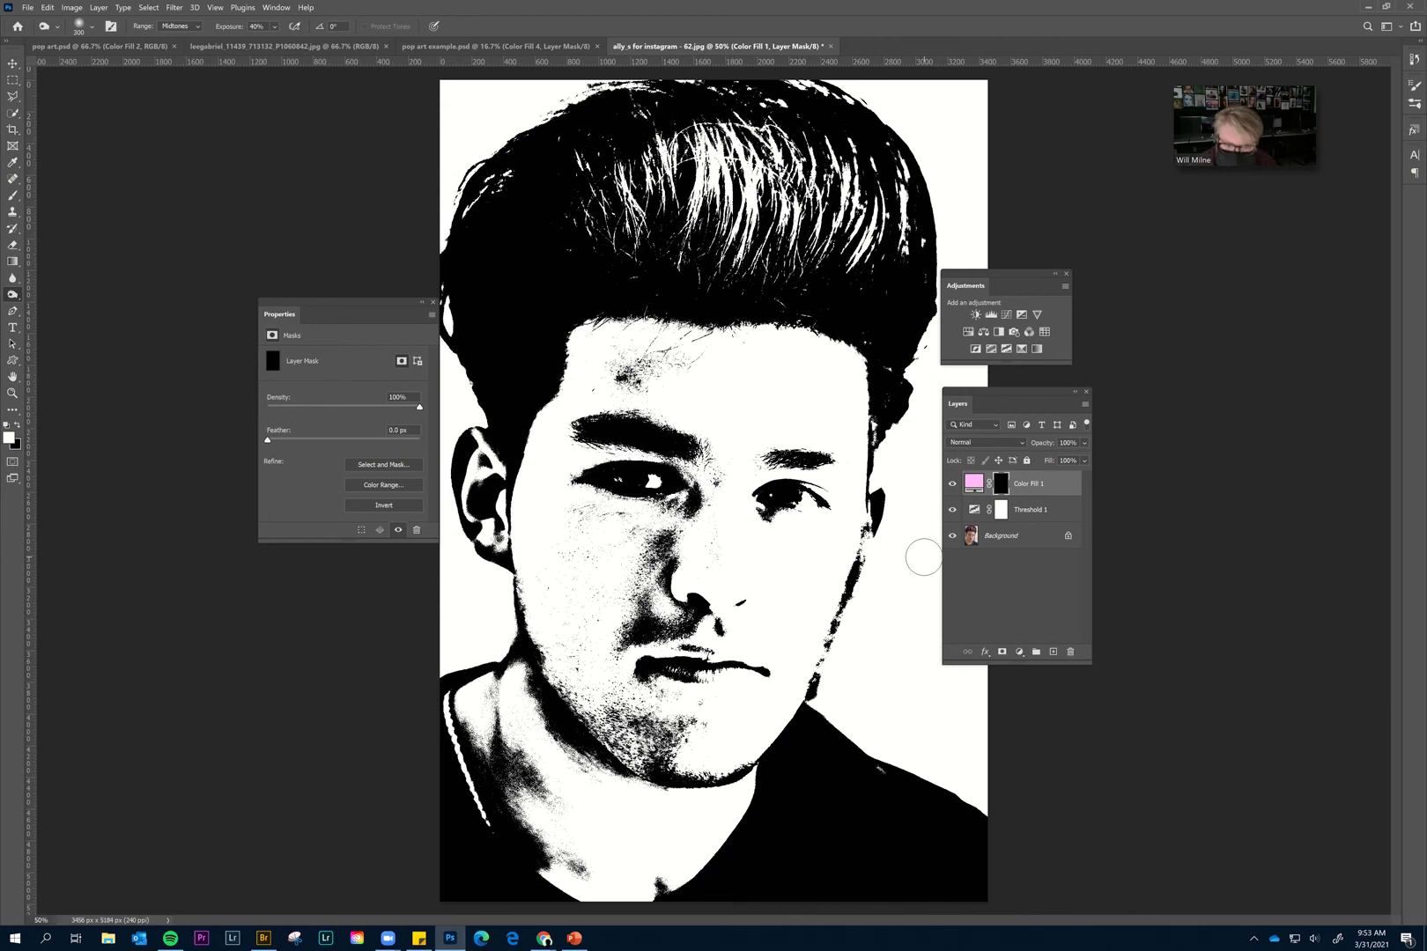
Paint white on the pink fill's mask over the upper forehead with a hard Brush, enlarging it to 300 px.
{"action": "left_click", "coordinate": [13, 194]}
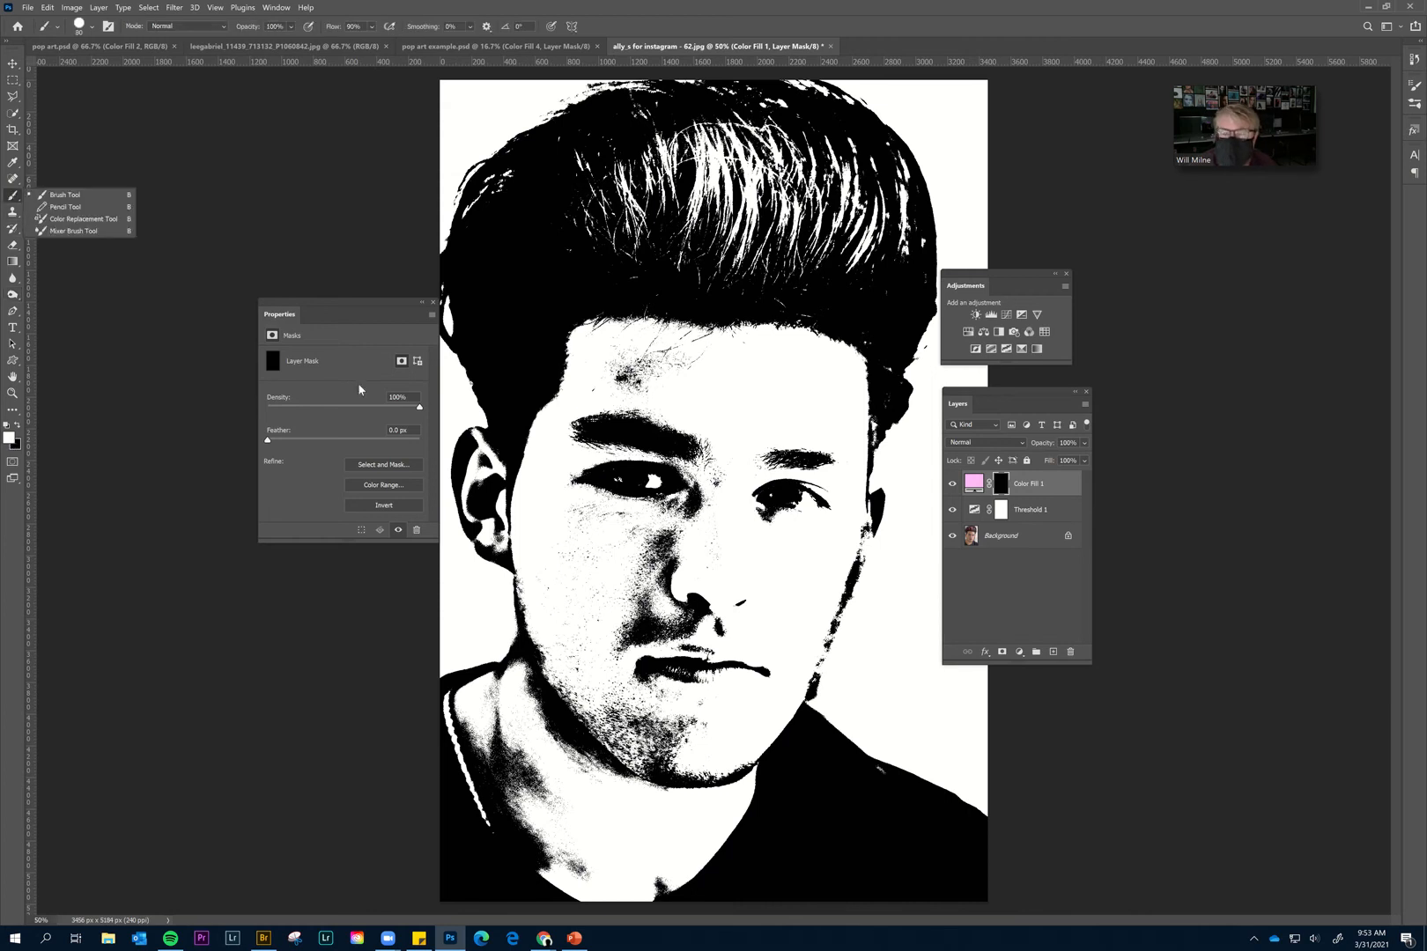
{"action": "mouse_move", "coordinate": [762, 364]}
{"action": "left_mouse_down"}
{"action": "mouse_move", "coordinate": [736, 418]}
{"action": "mouse_move", "coordinate": [767, 373]}
{"action": "mouse_move", "coordinate": [749, 430]}
{"action": "mouse_move", "coordinate": [797, 398]}
{"action": "left_mouse_up"}
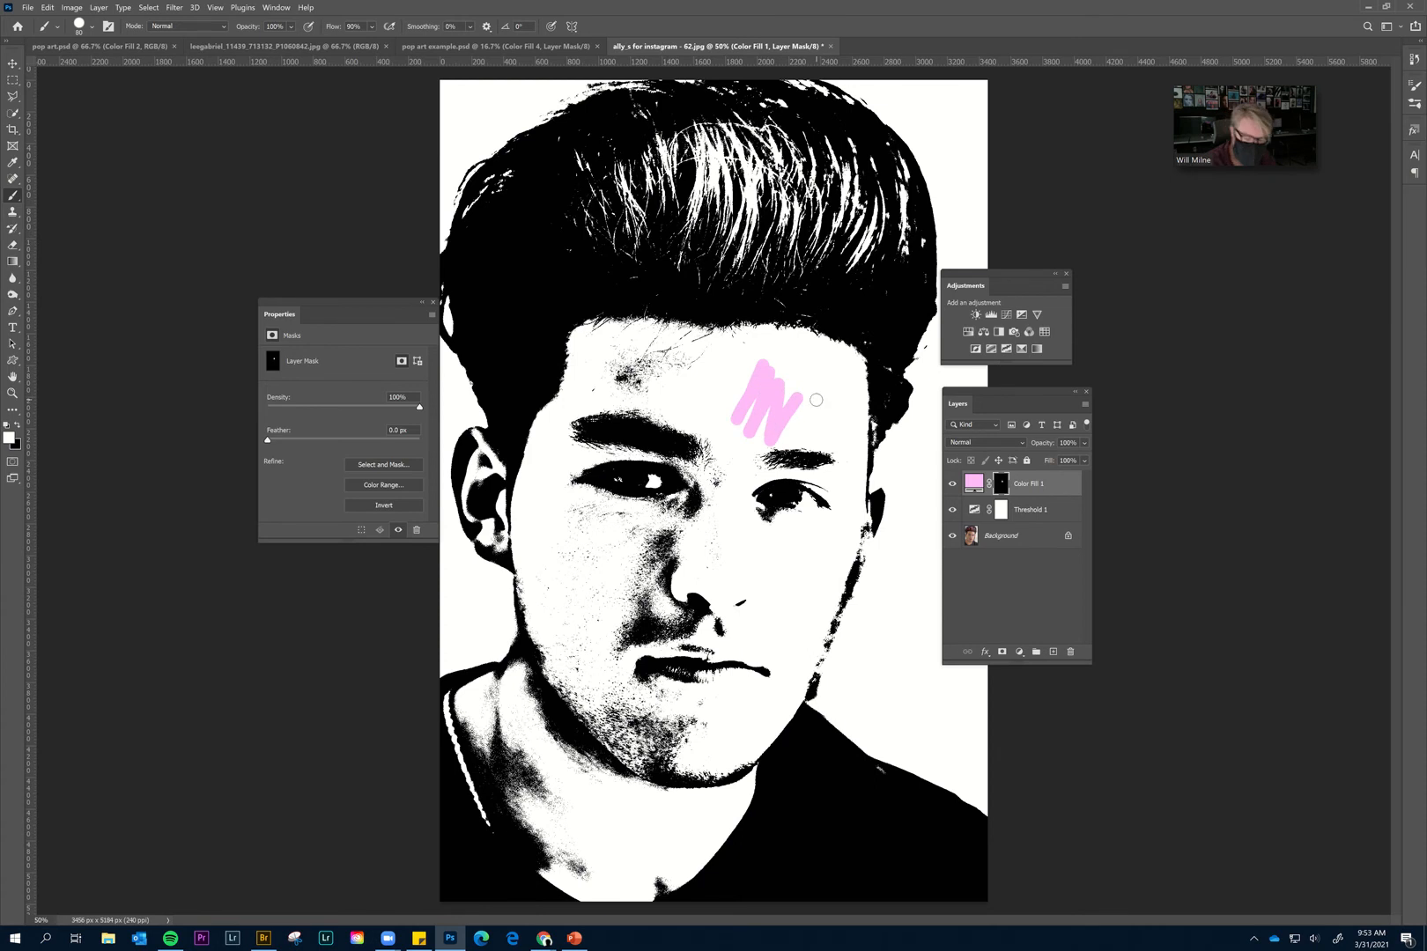
{"action": "right_click", "coordinate": [816, 400]}
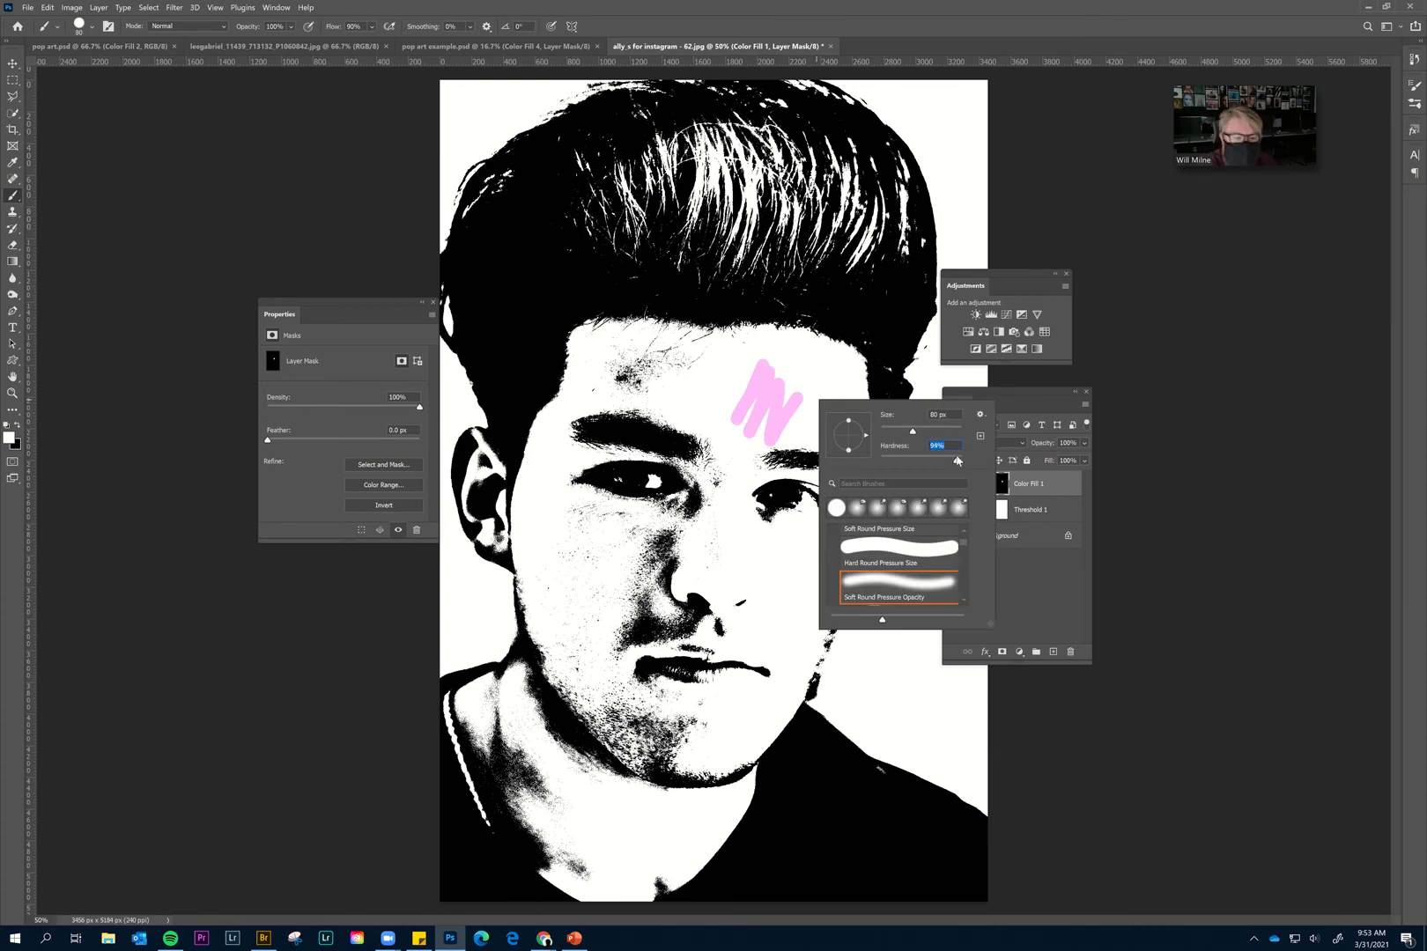
{"action": "left_click_drag", "start_coordinate": [916, 434], "coordinate": [929, 434]}
{"action": "mouse_move", "coordinate": [746, 365]}
{"action": "left_mouse_down"}
{"action": "mouse_move", "coordinate": [773, 418]}
{"action": "mouse_move", "coordinate": [786, 386]}
{"action": "mouse_move", "coordinate": [779, 408]}
{"action": "mouse_move", "coordinate": [775, 356]}
{"action": "mouse_move", "coordinate": [749, 362]}
{"action": "mouse_move", "coordinate": [761, 330]}
{"action": "mouse_move", "coordinate": [730, 329]}
{"action": "mouse_move", "coordinate": [739, 321]}
{"action": "mouse_move", "coordinate": [715, 364]}
{"action": "mouse_move", "coordinate": [718, 339]}
{"action": "mouse_move", "coordinate": [682, 331]}
{"action": "mouse_move", "coordinate": [589, 335]}
{"action": "mouse_move", "coordinate": [616, 334]}
{"action": "mouse_move", "coordinate": [616, 365]}
{"action": "mouse_move", "coordinate": [577, 348]}
{"action": "left_mouse_up"}
{"action": "key", "text": "bracketright"}
{"action": "key", "text": "bracketright"}
{"action": "key", "text": "bracketright"}
{"action": "key", "text": "bracketright"}
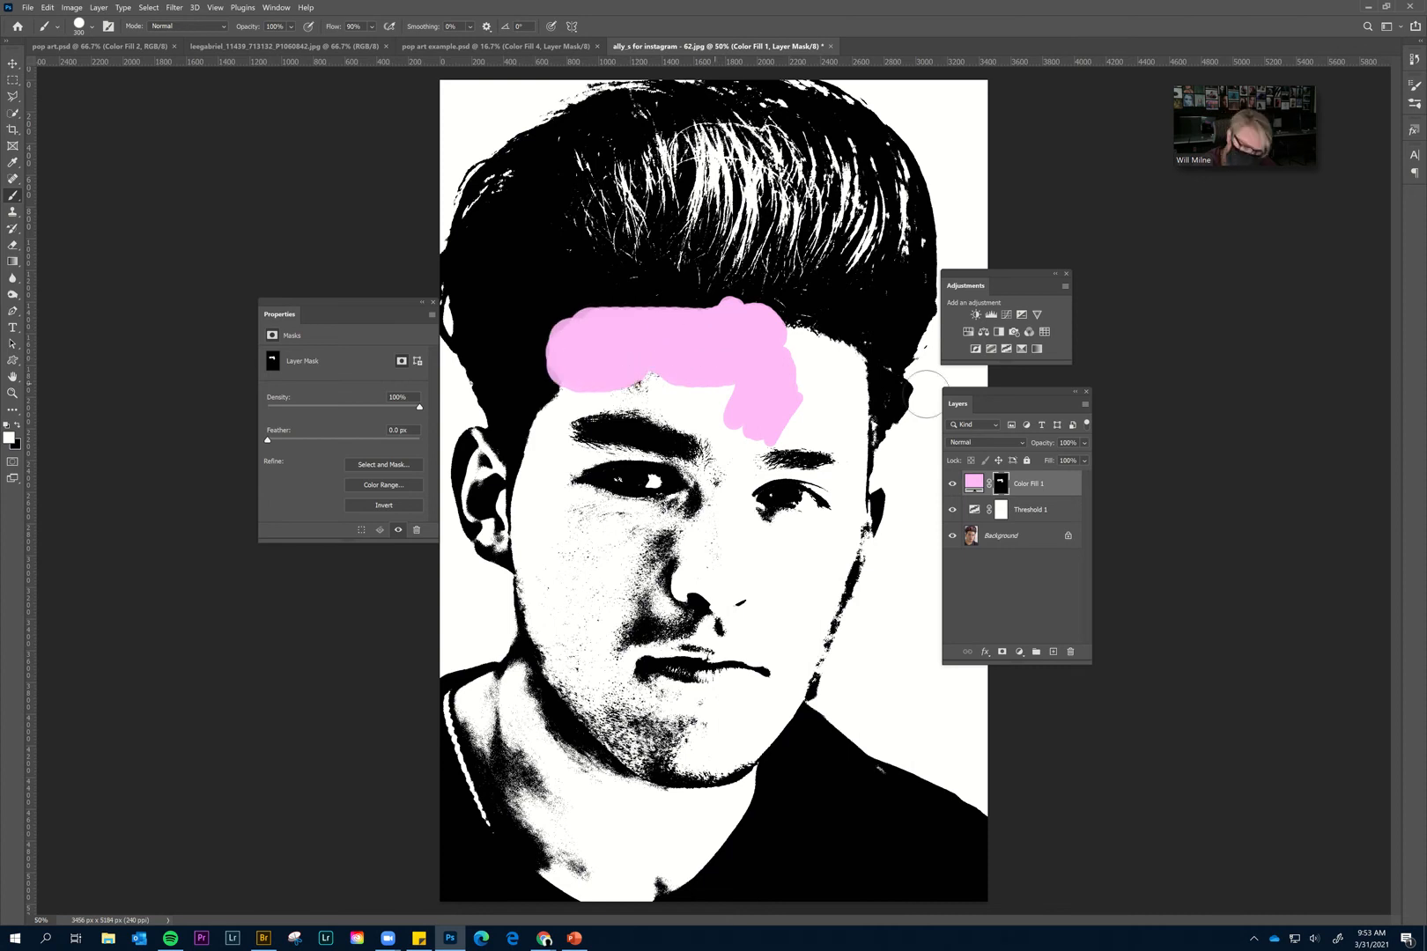
Set the pink fill layer's blend mode to Darken and paint it in over the forehead, large ear, shaded cheek and nose.
{"action": "left_click", "coordinate": [997, 443]}
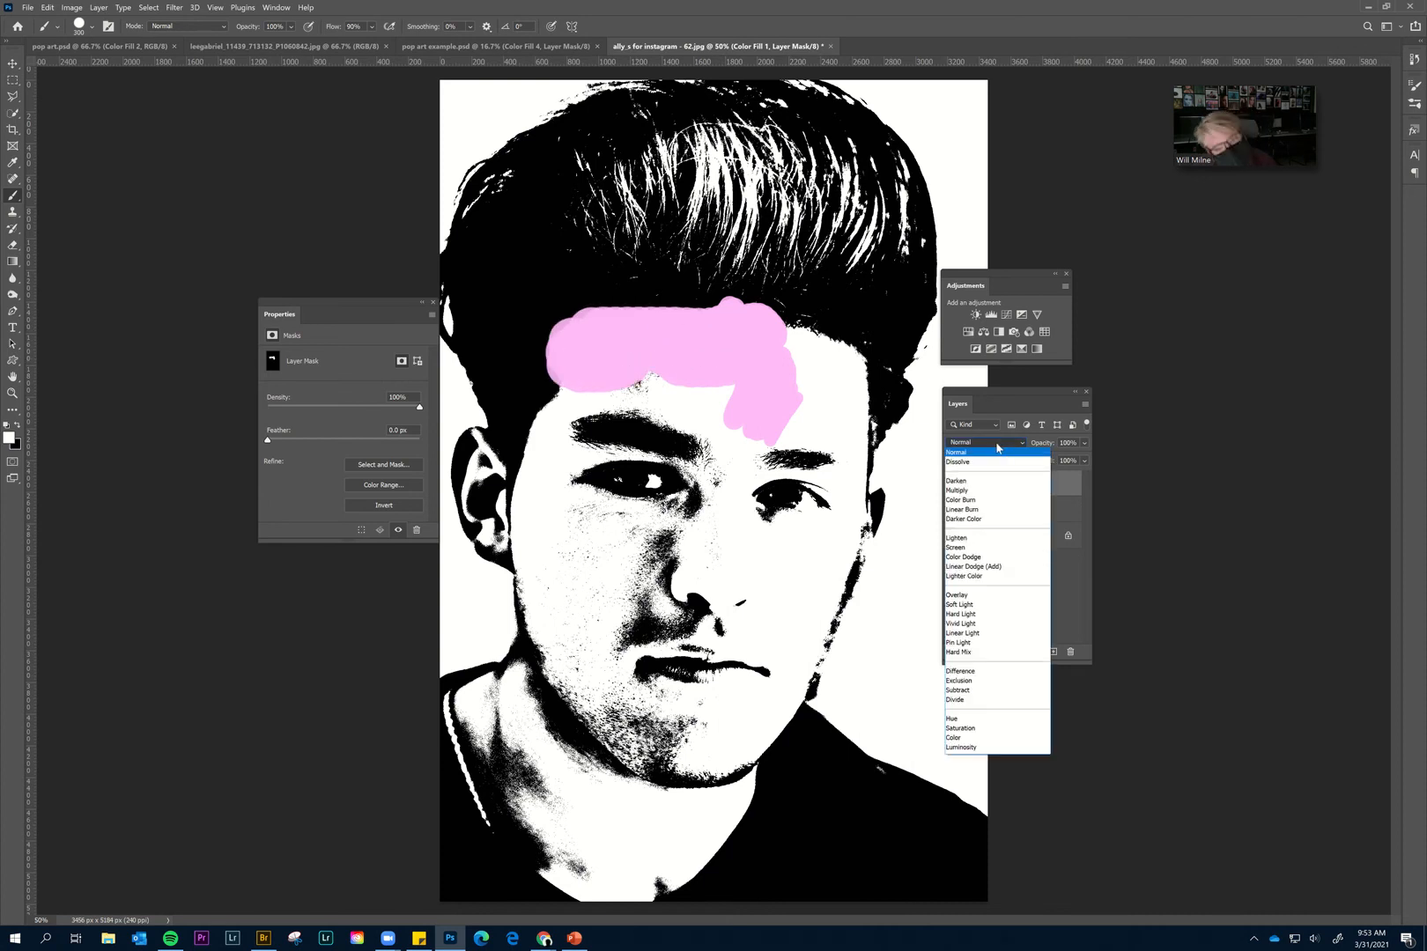
{"action": "left_click", "coordinate": [985, 484]}
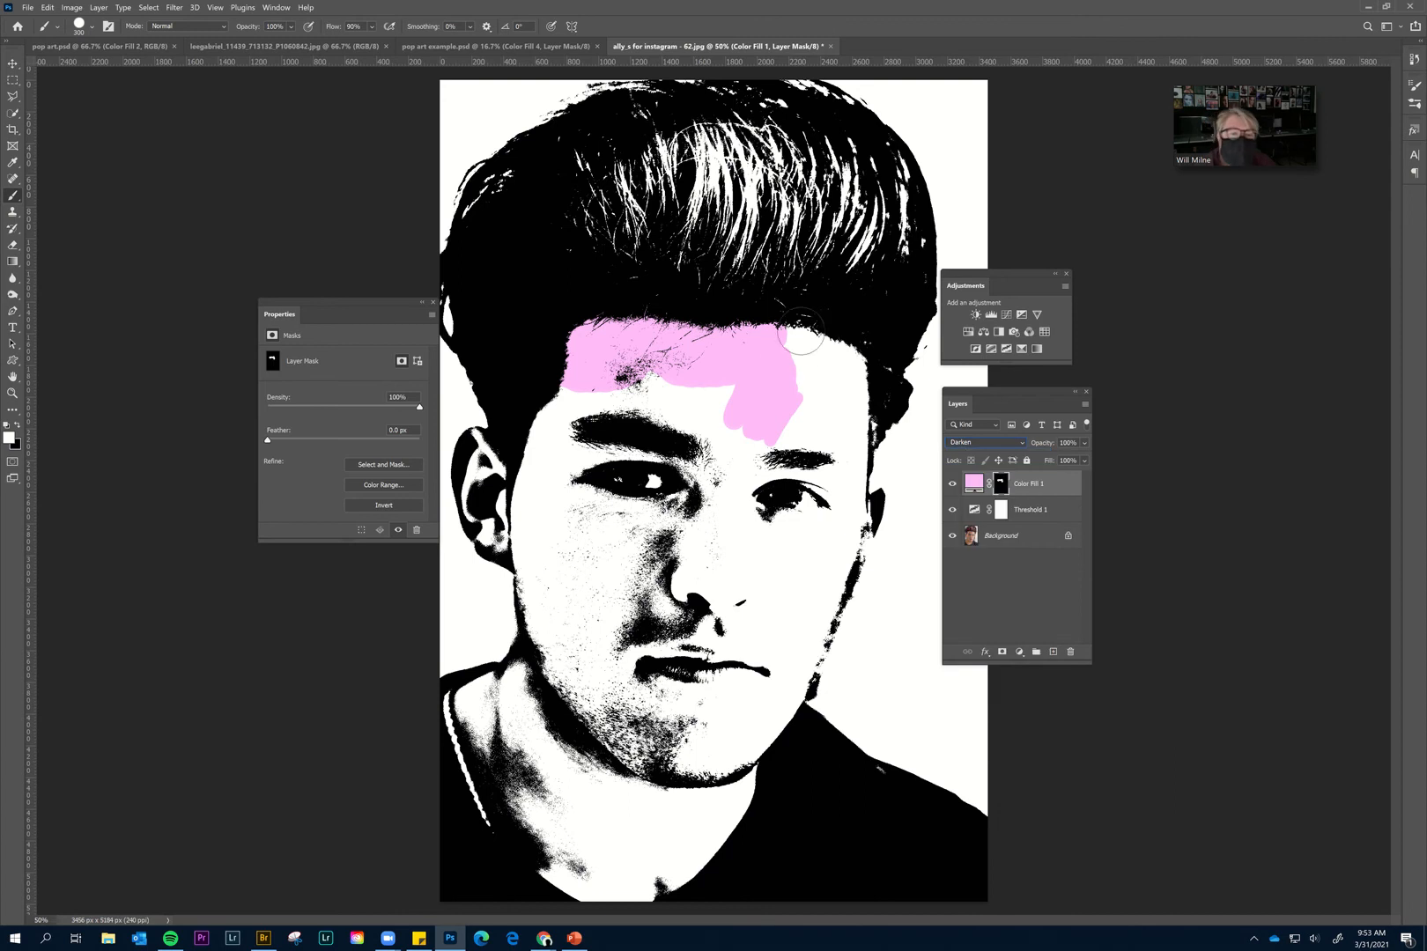
{"action": "mouse_move", "coordinate": [797, 344]}
{"action": "left_mouse_down"}
{"action": "mouse_move", "coordinate": [787, 384]}
{"action": "mouse_move", "coordinate": [816, 365]}
{"action": "mouse_move", "coordinate": [804, 418]}
{"action": "mouse_move", "coordinate": [847, 353]}
{"action": "mouse_move", "coordinate": [844, 405]}
{"action": "mouse_move", "coordinate": [835, 372]}
{"action": "mouse_move", "coordinate": [771, 396]}
{"action": "mouse_move", "coordinate": [610, 383]}
{"action": "mouse_move", "coordinate": [628, 394]}
{"action": "mouse_move", "coordinate": [580, 393]}
{"action": "mouse_move", "coordinate": [542, 423]}
{"action": "mouse_move", "coordinate": [564, 389]}
{"action": "mouse_move", "coordinate": [540, 438]}
{"action": "mouse_move", "coordinate": [594, 412]}
{"action": "mouse_move", "coordinate": [568, 445]}
{"action": "mouse_move", "coordinate": [581, 447]}
{"action": "mouse_move", "coordinate": [561, 461]}
{"action": "mouse_move", "coordinate": [547, 448]}
{"action": "mouse_move", "coordinate": [535, 471]}
{"action": "mouse_move", "coordinate": [544, 599]}
{"action": "mouse_move", "coordinate": [526, 476]}
{"action": "mouse_move", "coordinate": [513, 534]}
{"action": "mouse_move", "coordinate": [475, 489]}
{"action": "mouse_move", "coordinate": [476, 520]}
{"action": "mouse_move", "coordinate": [467, 449]}
{"action": "mouse_move", "coordinate": [479, 493]}
{"action": "mouse_move", "coordinate": [493, 502]}
{"action": "mouse_move", "coordinate": [467, 480]}
{"action": "mouse_move", "coordinate": [576, 519]}
{"action": "mouse_move", "coordinate": [550, 557]}
{"action": "mouse_move", "coordinate": [555, 669]}
{"action": "mouse_move", "coordinate": [570, 669]}
{"action": "mouse_move", "coordinate": [575, 538]}
{"action": "mouse_move", "coordinate": [709, 562]}
{"action": "mouse_move", "coordinate": [678, 586]}
{"action": "mouse_move", "coordinate": [652, 548]}
{"action": "left_mouse_up"}
{"action": "key", "text": "bracketright"}
{"action": "key", "text": "bracketright"}
{"action": "key", "text": "bracketright"}
{"action": "key", "text": "bracketright"}
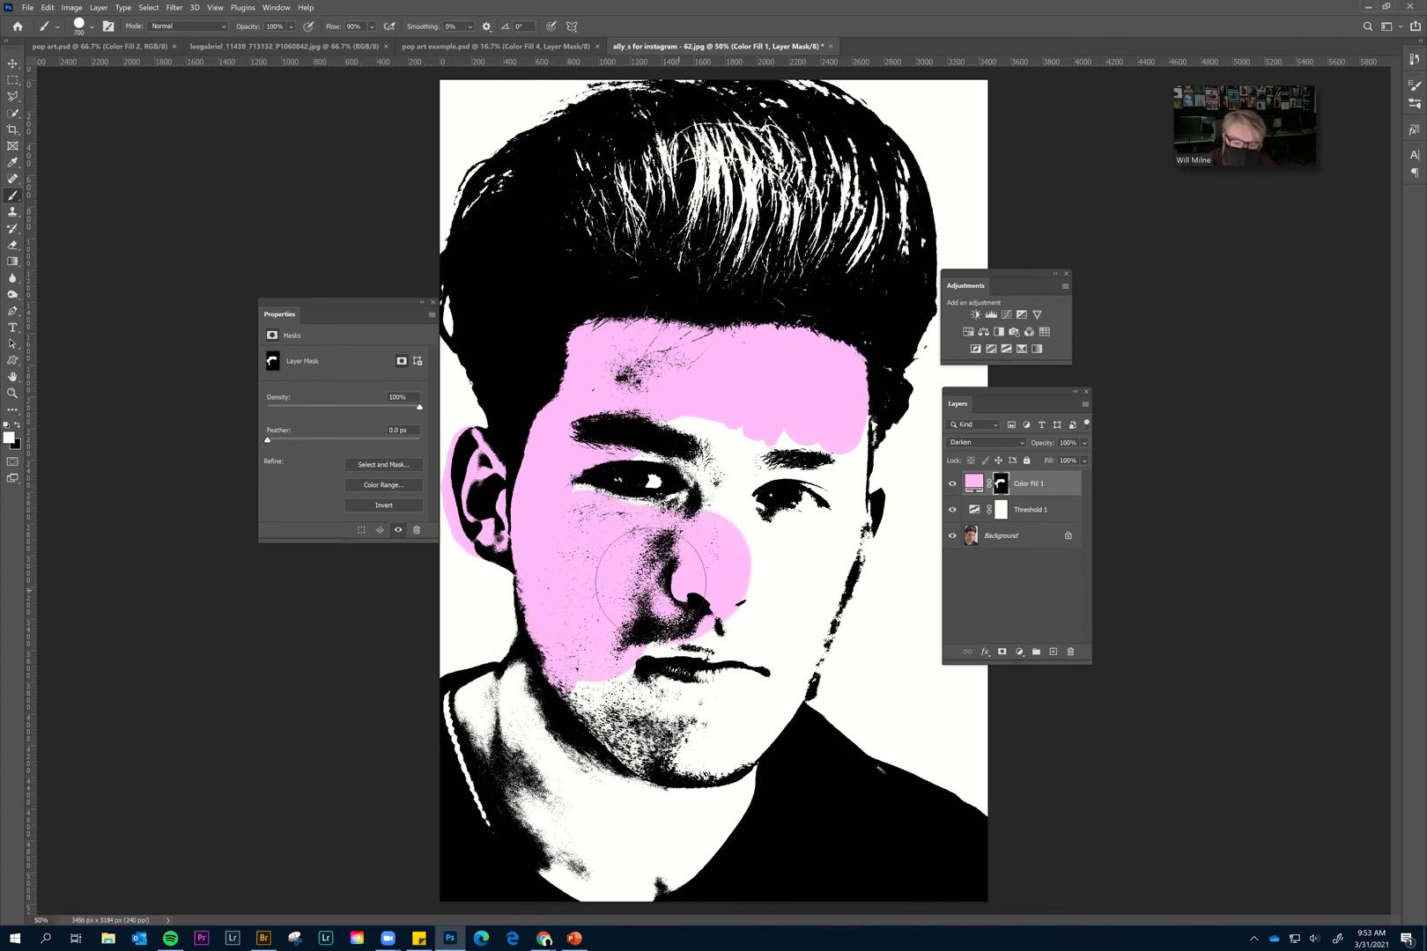
Paint the pink fill over the remaining face and the neck, using a smaller brush around the eyes to keep their whites clear.
{"action": "key", "text": "bracketleft"}
{"action": "key", "text": "bracketleft"}
{"action": "mouse_move", "coordinate": [616, 617]}
{"action": "left_mouse_down"}
{"action": "mouse_move", "coordinate": [576, 688]}
{"action": "mouse_move", "coordinate": [539, 714]}
{"action": "mouse_move", "coordinate": [526, 710]}
{"action": "mouse_move", "coordinate": [528, 674]}
{"action": "mouse_move", "coordinate": [484, 684]}
{"action": "mouse_move", "coordinate": [535, 831]}
{"action": "mouse_move", "coordinate": [608, 881]}
{"action": "mouse_move", "coordinate": [677, 876]}
{"action": "mouse_move", "coordinate": [539, 855]}
{"action": "mouse_move", "coordinate": [587, 885]}
{"action": "mouse_move", "coordinate": [574, 824]}
{"action": "mouse_move", "coordinate": [617, 828]}
{"action": "mouse_move", "coordinate": [621, 796]}
{"action": "mouse_move", "coordinate": [669, 833]}
{"action": "mouse_move", "coordinate": [678, 798]}
{"action": "mouse_move", "coordinate": [735, 840]}
{"action": "mouse_move", "coordinate": [736, 760]}
{"action": "mouse_move", "coordinate": [669, 798]}
{"action": "mouse_move", "coordinate": [669, 718]}
{"action": "mouse_move", "coordinate": [687, 661]}
{"action": "mouse_move", "coordinate": [748, 653]}
{"action": "mouse_move", "coordinate": [766, 673]}
{"action": "mouse_move", "coordinate": [735, 752]}
{"action": "mouse_move", "coordinate": [766, 725]}
{"action": "mouse_move", "coordinate": [794, 618]}
{"action": "mouse_move", "coordinate": [753, 533]}
{"action": "mouse_move", "coordinate": [766, 626]}
{"action": "mouse_move", "coordinate": [717, 563]}
{"action": "mouse_move", "coordinate": [713, 475]}
{"action": "mouse_move", "coordinate": [679, 437]}
{"action": "mouse_move", "coordinate": [629, 437]}
{"action": "left_mouse_up"}
{"action": "key", "text": "bracketleft"}
{"action": "key", "text": "bracketleft"}
{"action": "left_click_drag", "start_coordinate": [685, 498], "coordinate": [633, 498]}
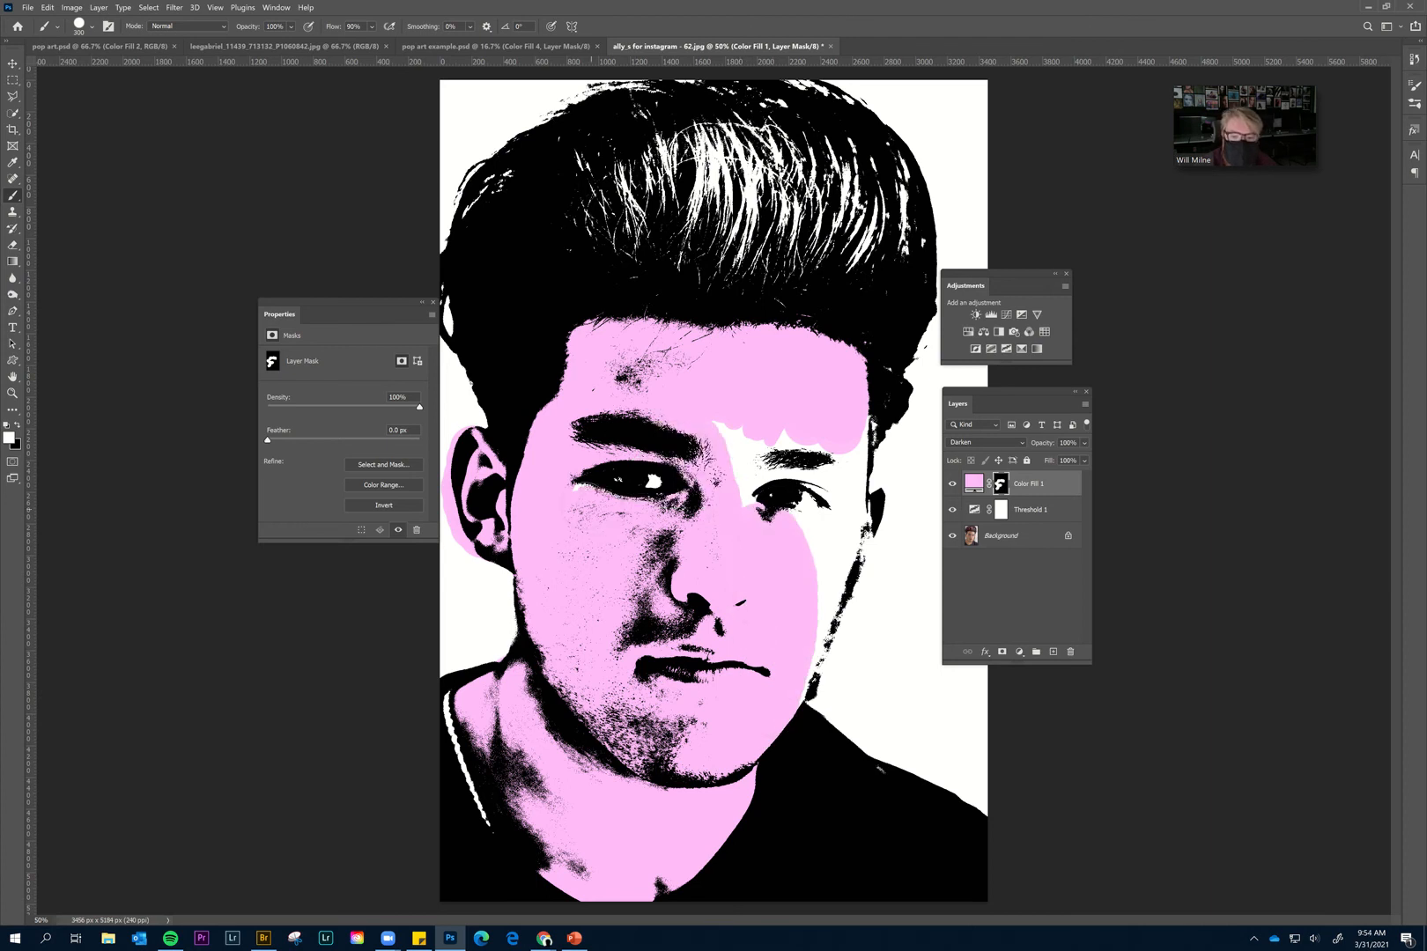
{"action": "mouse_move", "coordinate": [714, 387]}
{"action": "left_mouse_down"}
{"action": "mouse_move", "coordinate": [729, 511]}
{"action": "mouse_move", "coordinate": [733, 472]}
{"action": "mouse_move", "coordinate": [791, 436]}
{"action": "mouse_move", "coordinate": [754, 456]}
{"action": "mouse_move", "coordinate": [733, 472]}
{"action": "mouse_move", "coordinate": [807, 451]}
{"action": "mouse_move", "coordinate": [837, 468]}
{"action": "mouse_move", "coordinate": [789, 442]}
{"action": "mouse_move", "coordinate": [862, 437]}
{"action": "mouse_move", "coordinate": [777, 707]}
{"action": "mouse_move", "coordinate": [789, 635]}
{"action": "mouse_move", "coordinate": [827, 565]}
{"action": "mouse_move", "coordinate": [824, 539]}
{"action": "mouse_move", "coordinate": [773, 527]}
{"action": "left_mouse_up"}
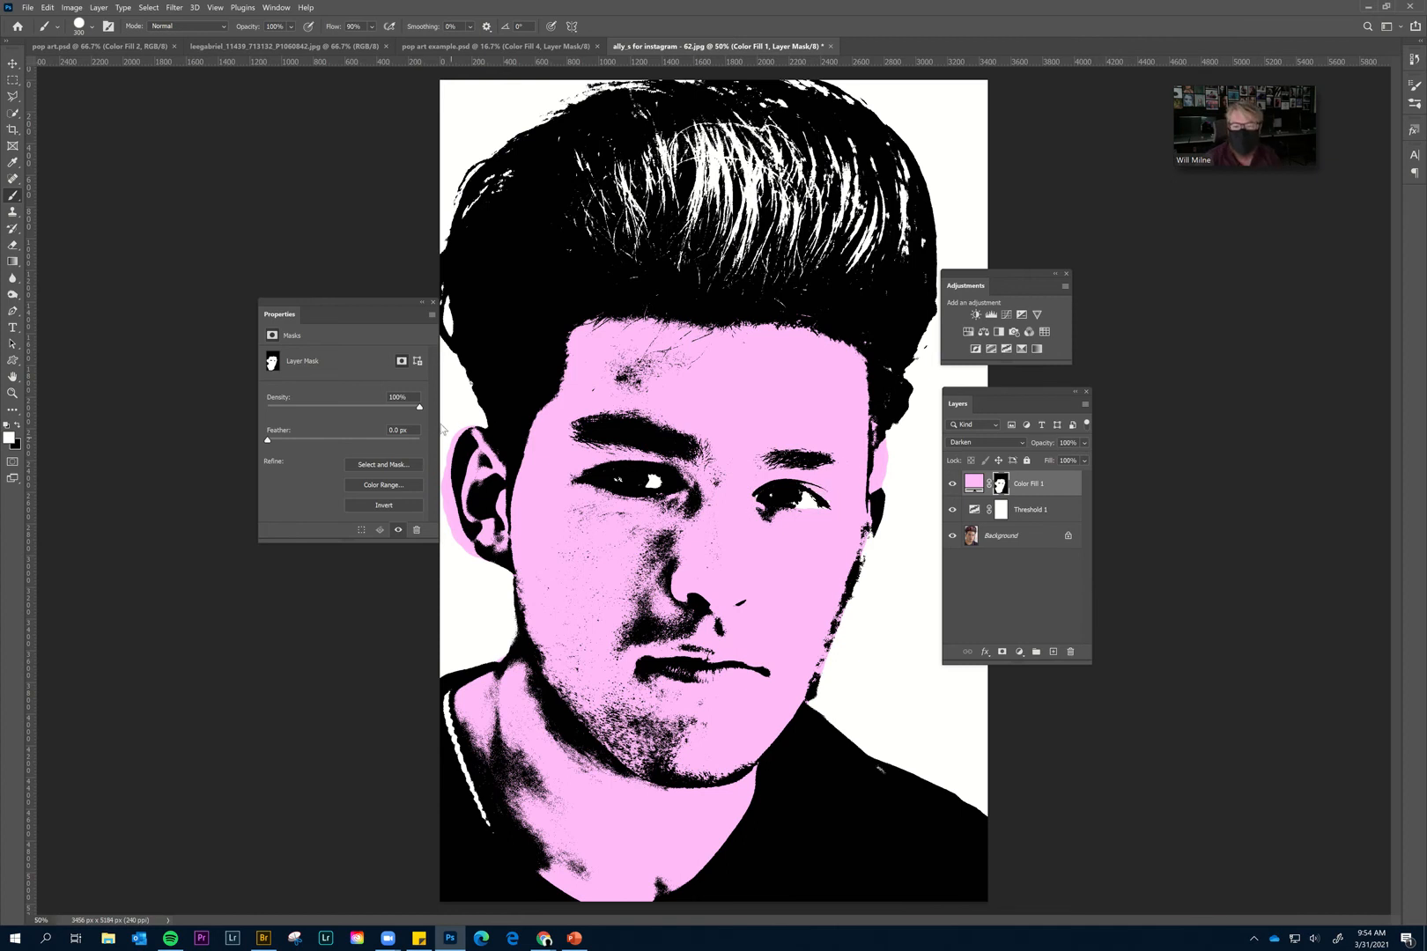
Paint black on the pink fill's mask with a 175 px brush to trim the spill outside both ears.
{"action": "left_click", "coordinate": [19, 426]}
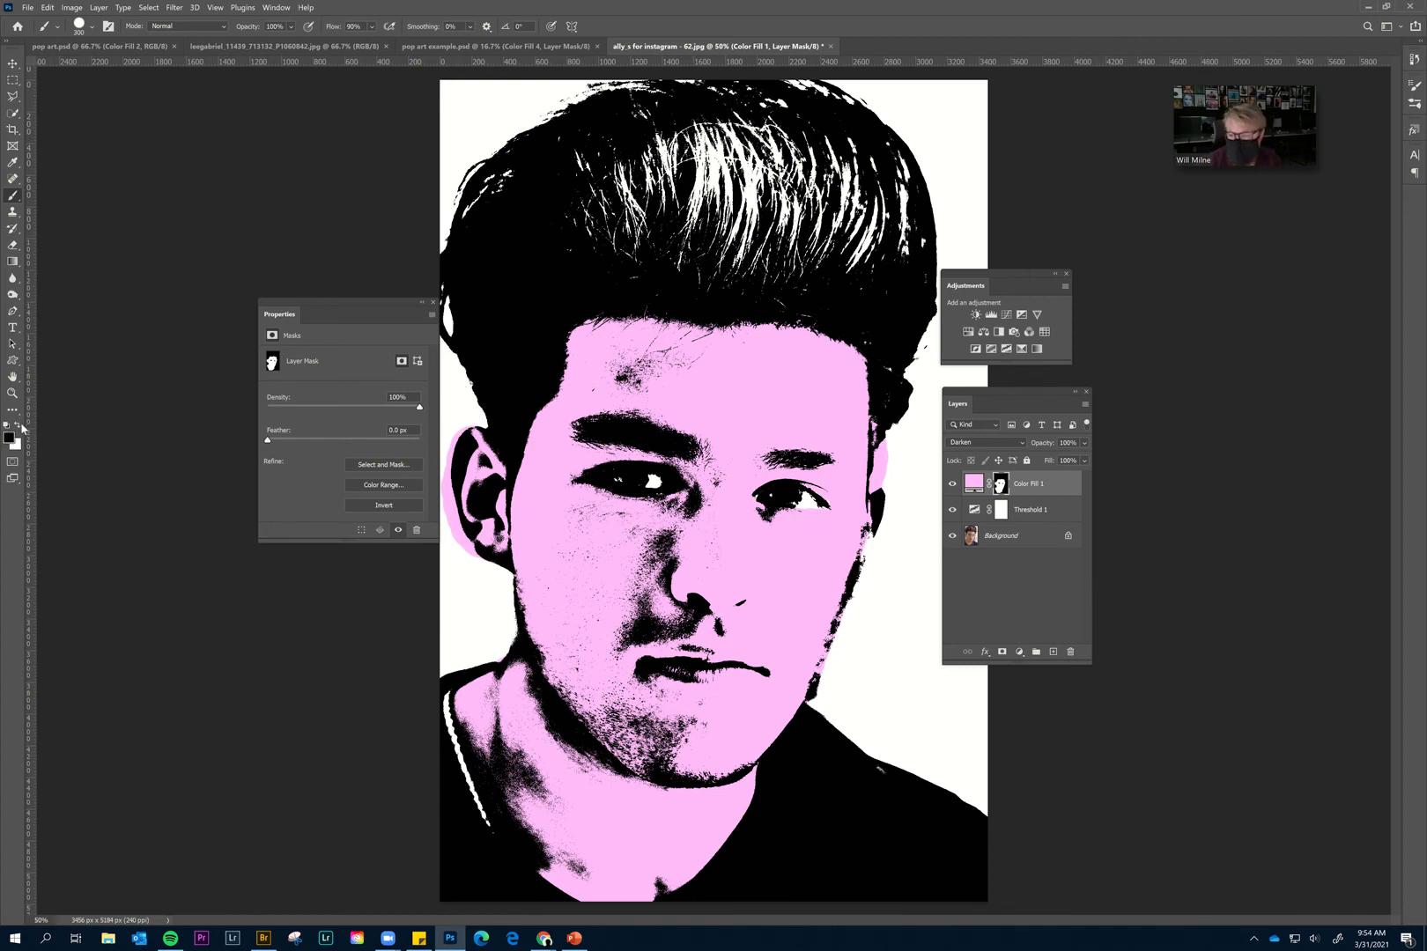
{"action": "key", "text": "bracketleft"}
{"action": "key", "text": "bracketleft"}
{"action": "key", "text": "bracketleft"}
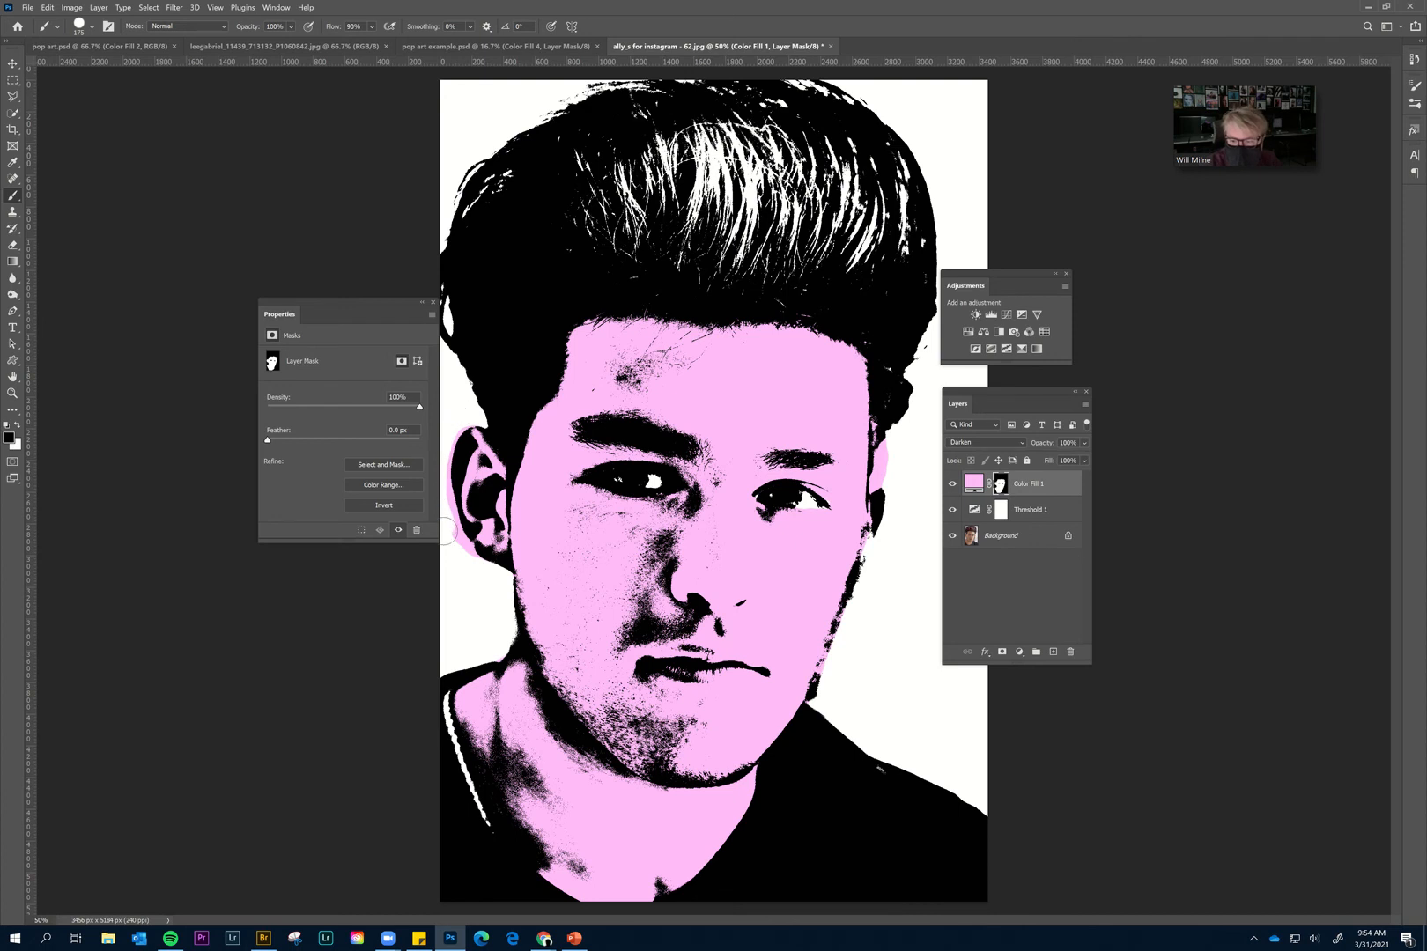
{"action": "mouse_move", "coordinate": [449, 531]}
{"action": "left_mouse_down"}
{"action": "mouse_move", "coordinate": [508, 596]}
{"action": "mouse_move", "coordinate": [497, 649]}
{"action": "left_mouse_up"}
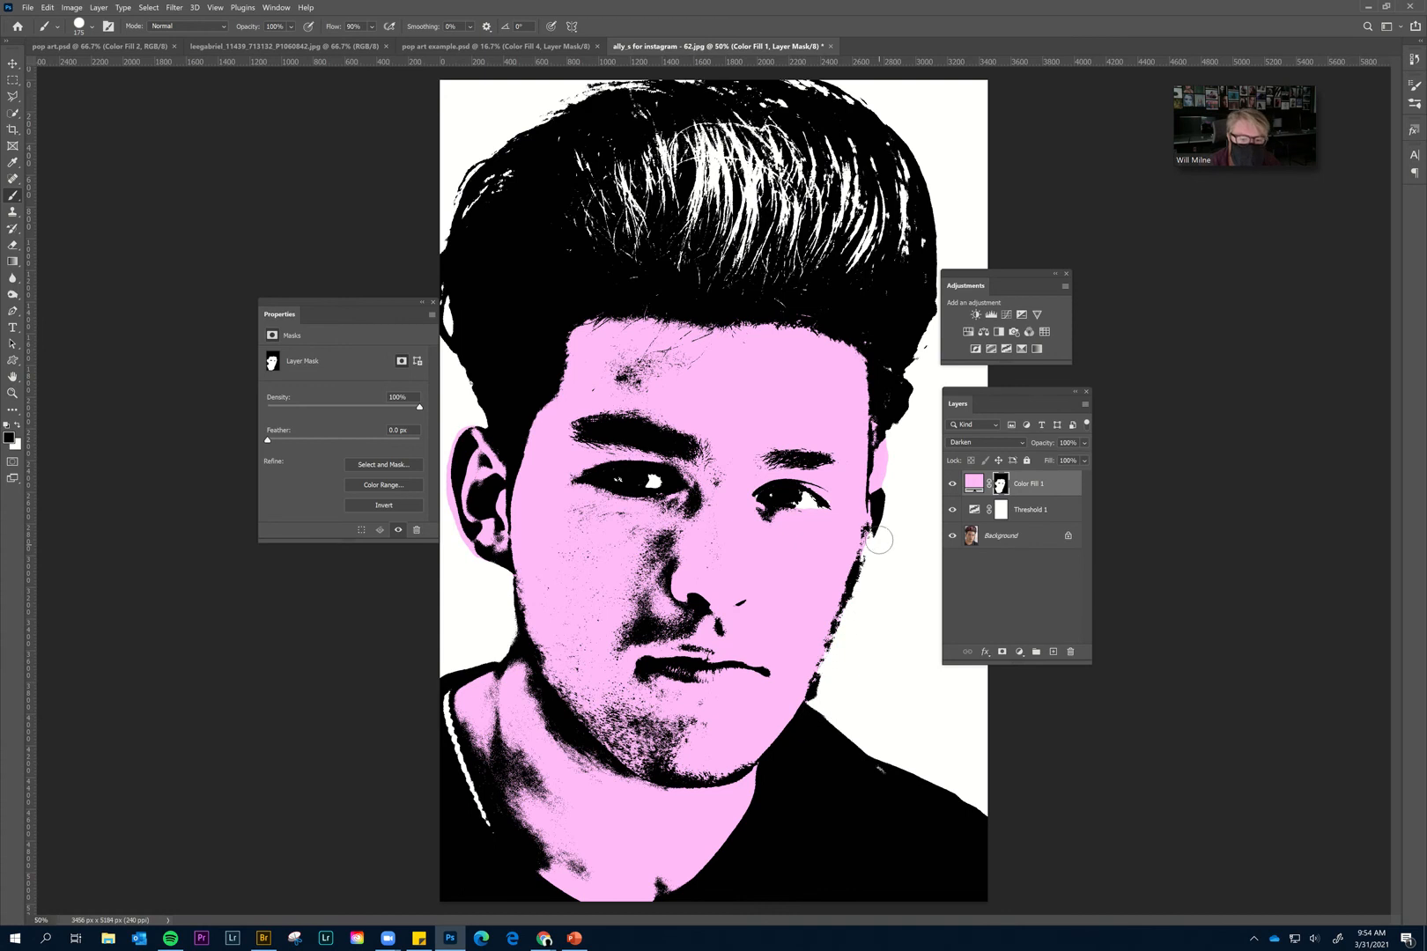
{"action": "left_click_drag", "start_coordinate": [887, 467], "coordinate": [892, 422]}
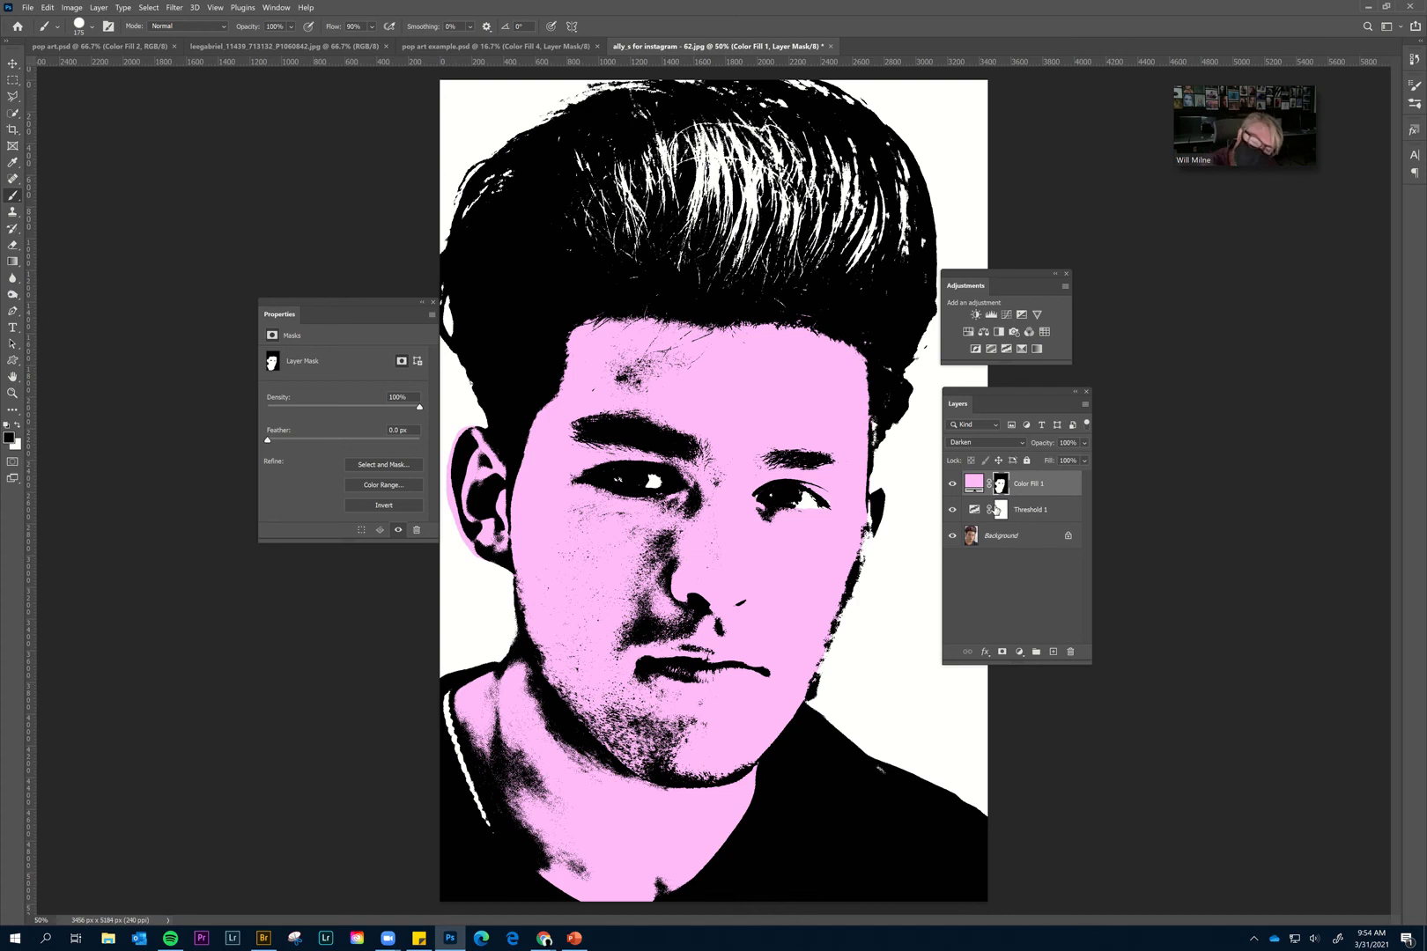
Add a light mint green Solid Color fill layer above the pink one and invert its mask to black.
{"action": "left_click", "coordinate": [1058, 519]}
{"action": "left_click", "coordinate": [1049, 490]}
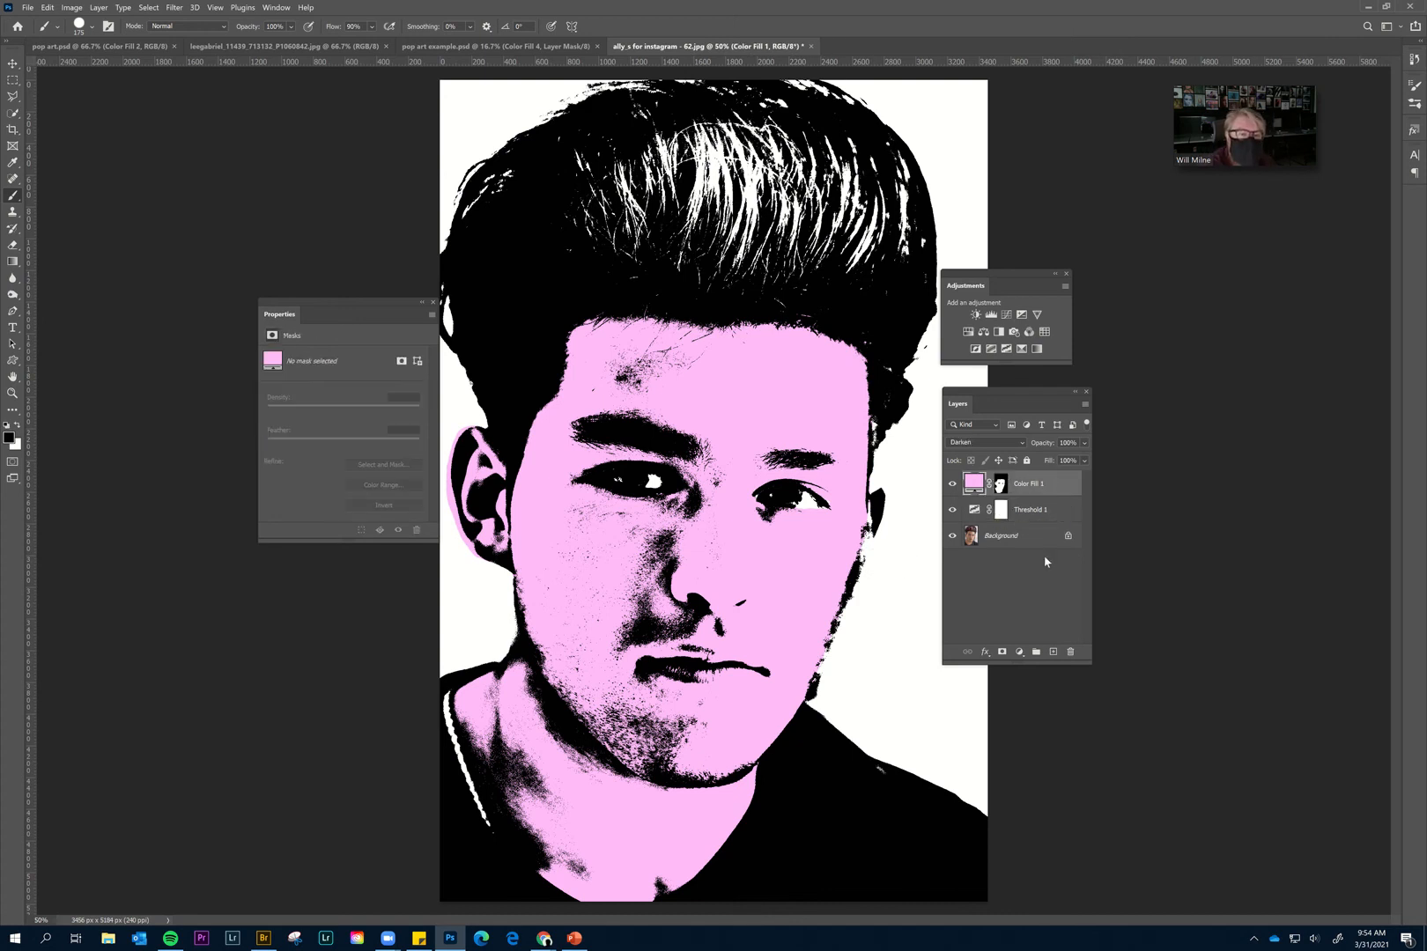
{"action": "left_click", "coordinate": [1018, 652]}
{"action": "left_click", "coordinate": [1032, 665]}
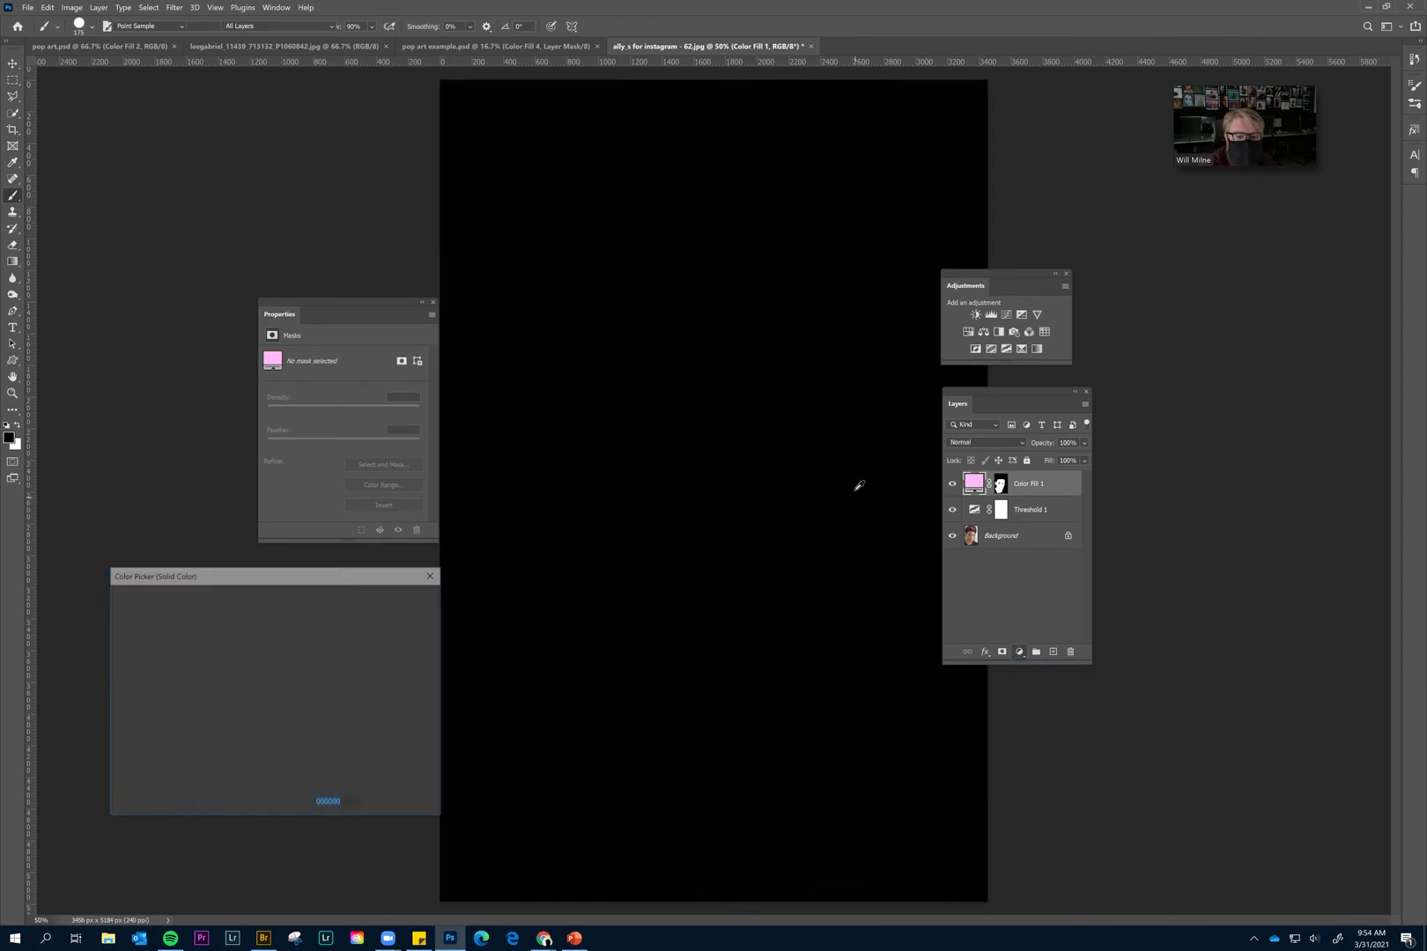
{"action": "left_click_drag", "start_coordinate": [289, 658], "coordinate": [288, 695]}
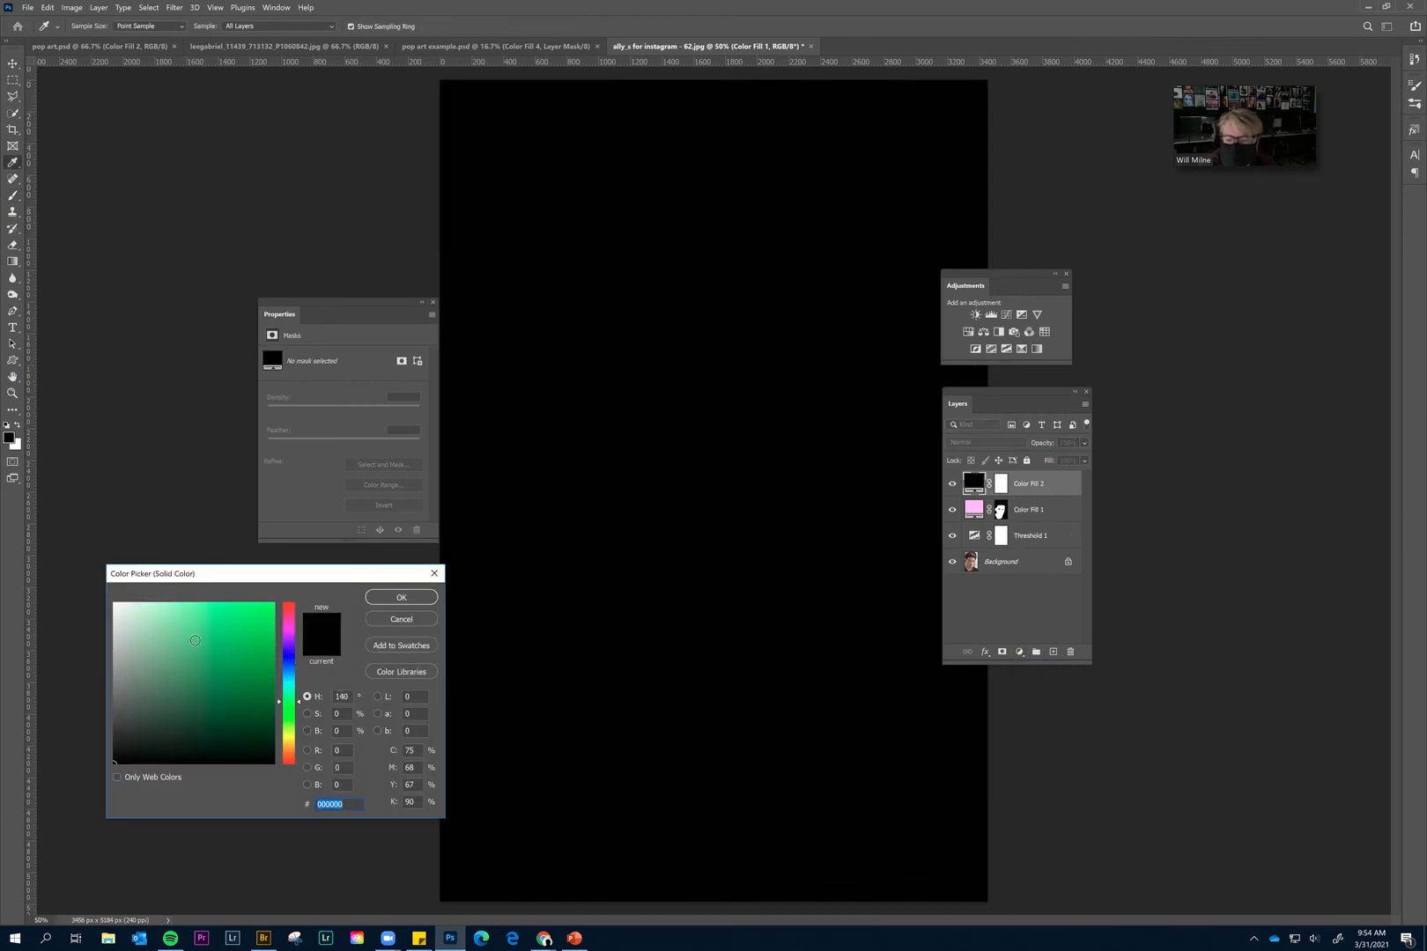
{"action": "left_click", "coordinate": [165, 606]}
{"action": "left_click", "coordinate": [401, 597]}
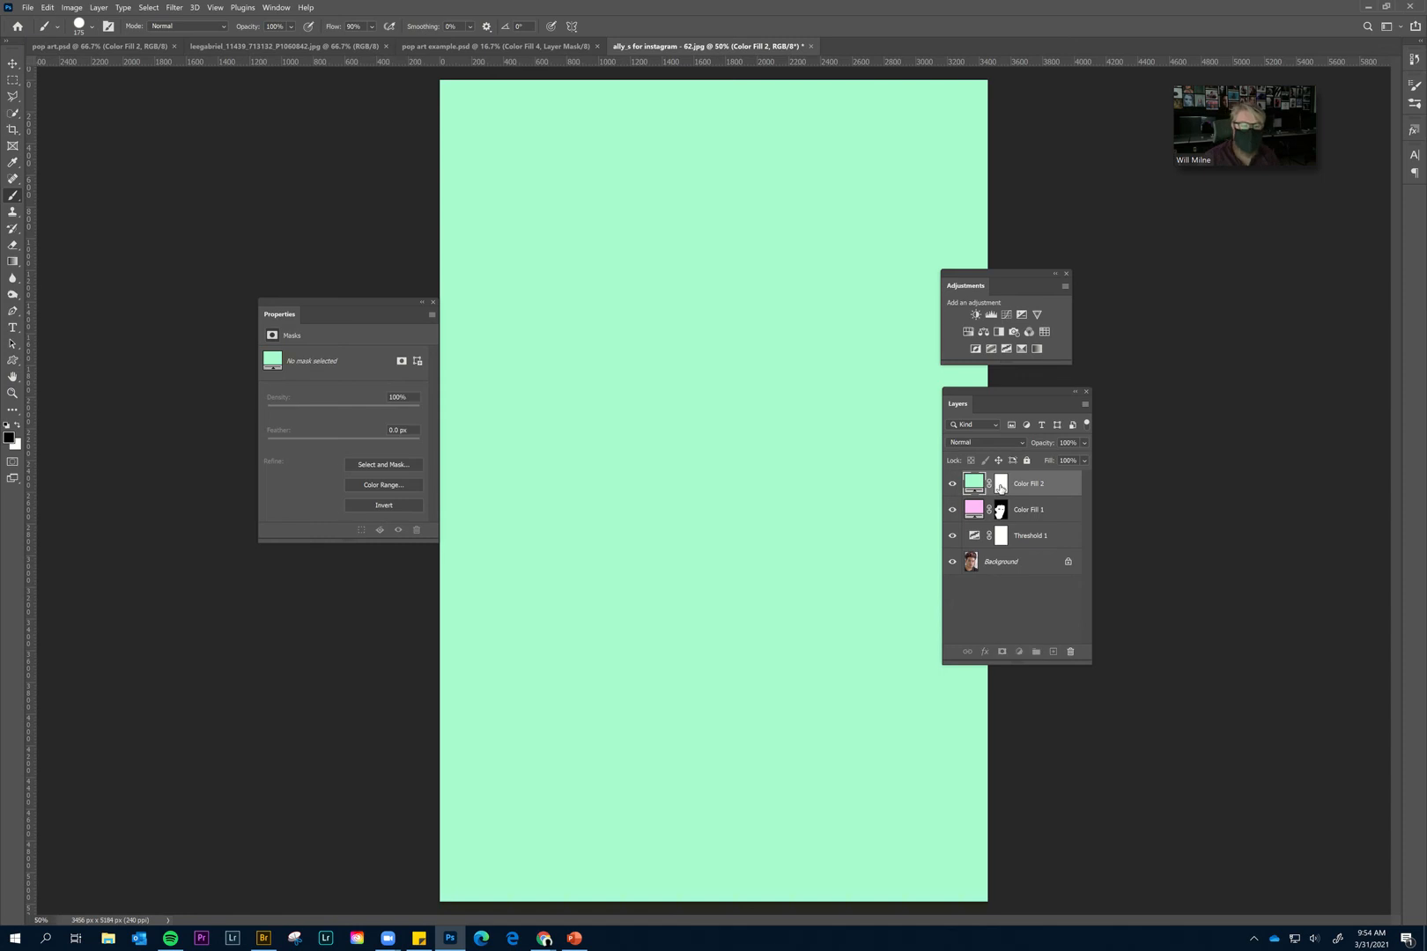
{"action": "left_click", "coordinate": [1001, 484]}
{"action": "key", "text": "ctrl+i"}
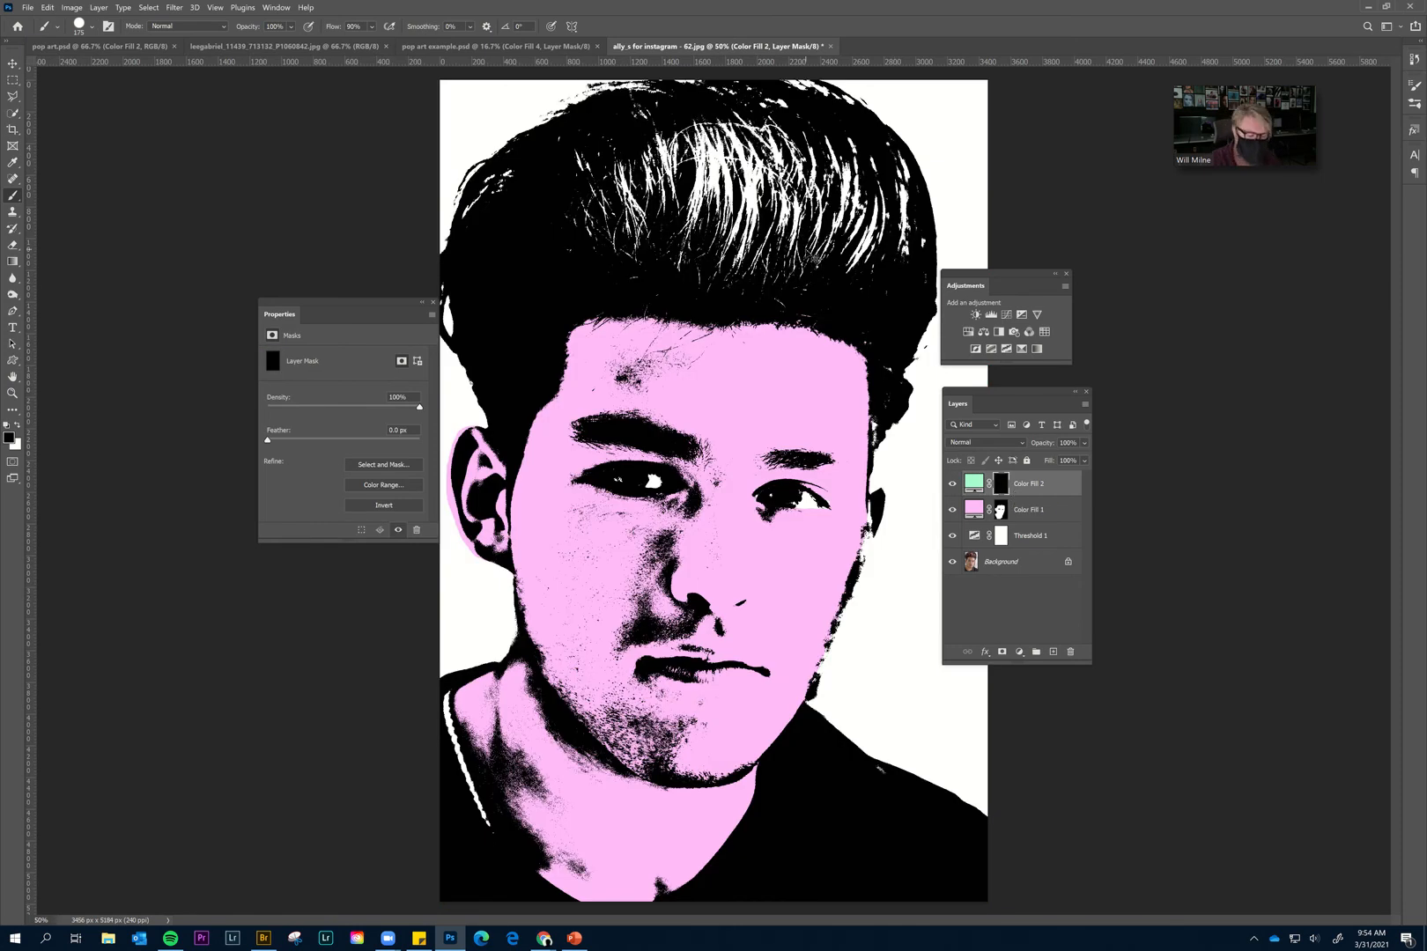
Paint white on the green fill's mask over the middle of the hair and set the layer's blend mode to Multiply.
{"action": "key", "text": "ctrl+minus"}
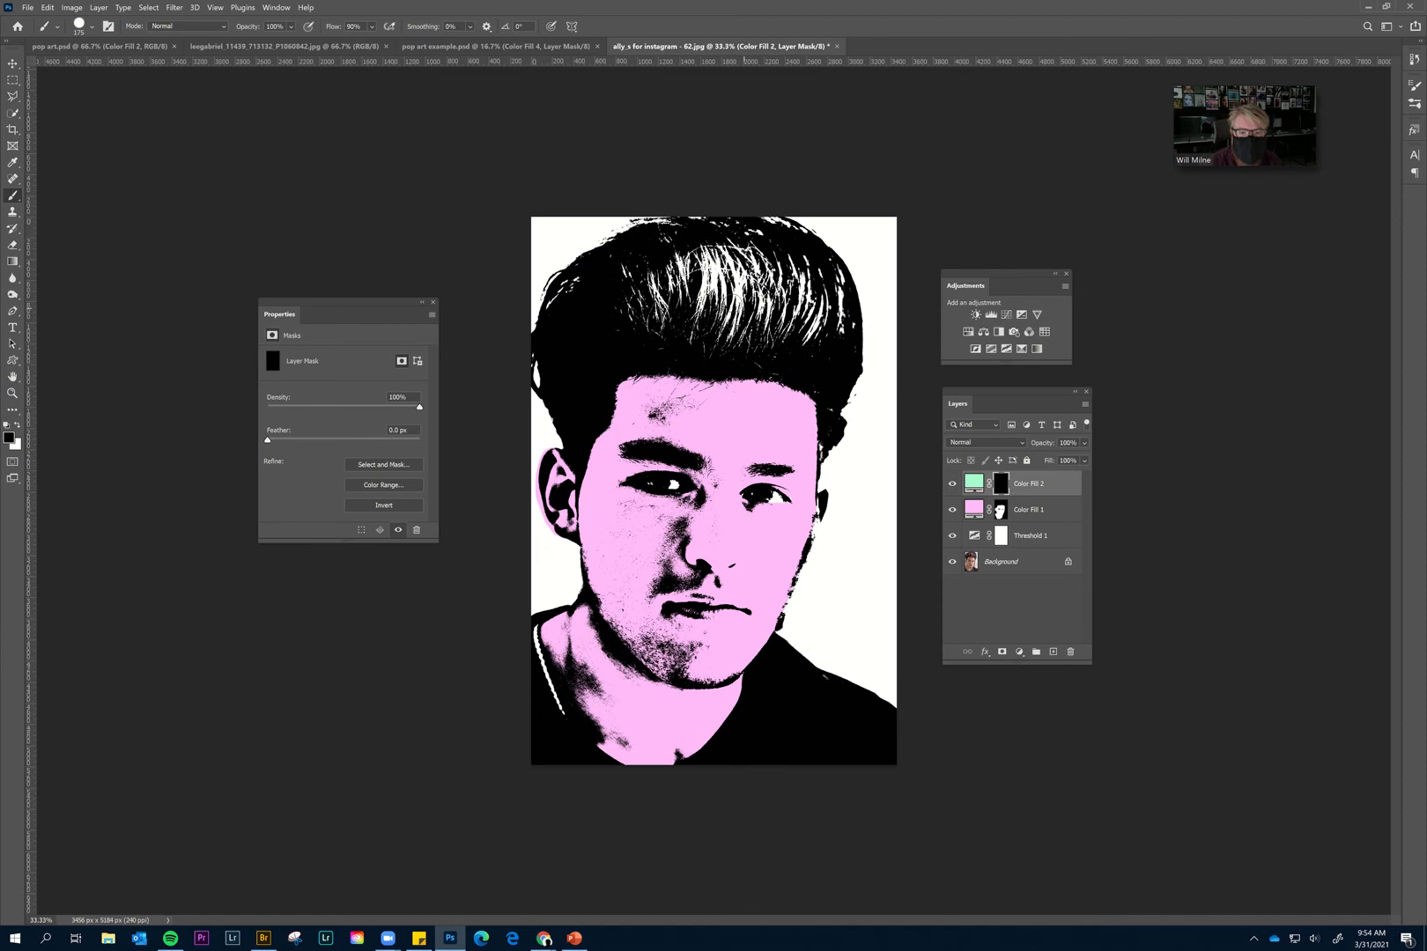
{"action": "key", "text": "x"}
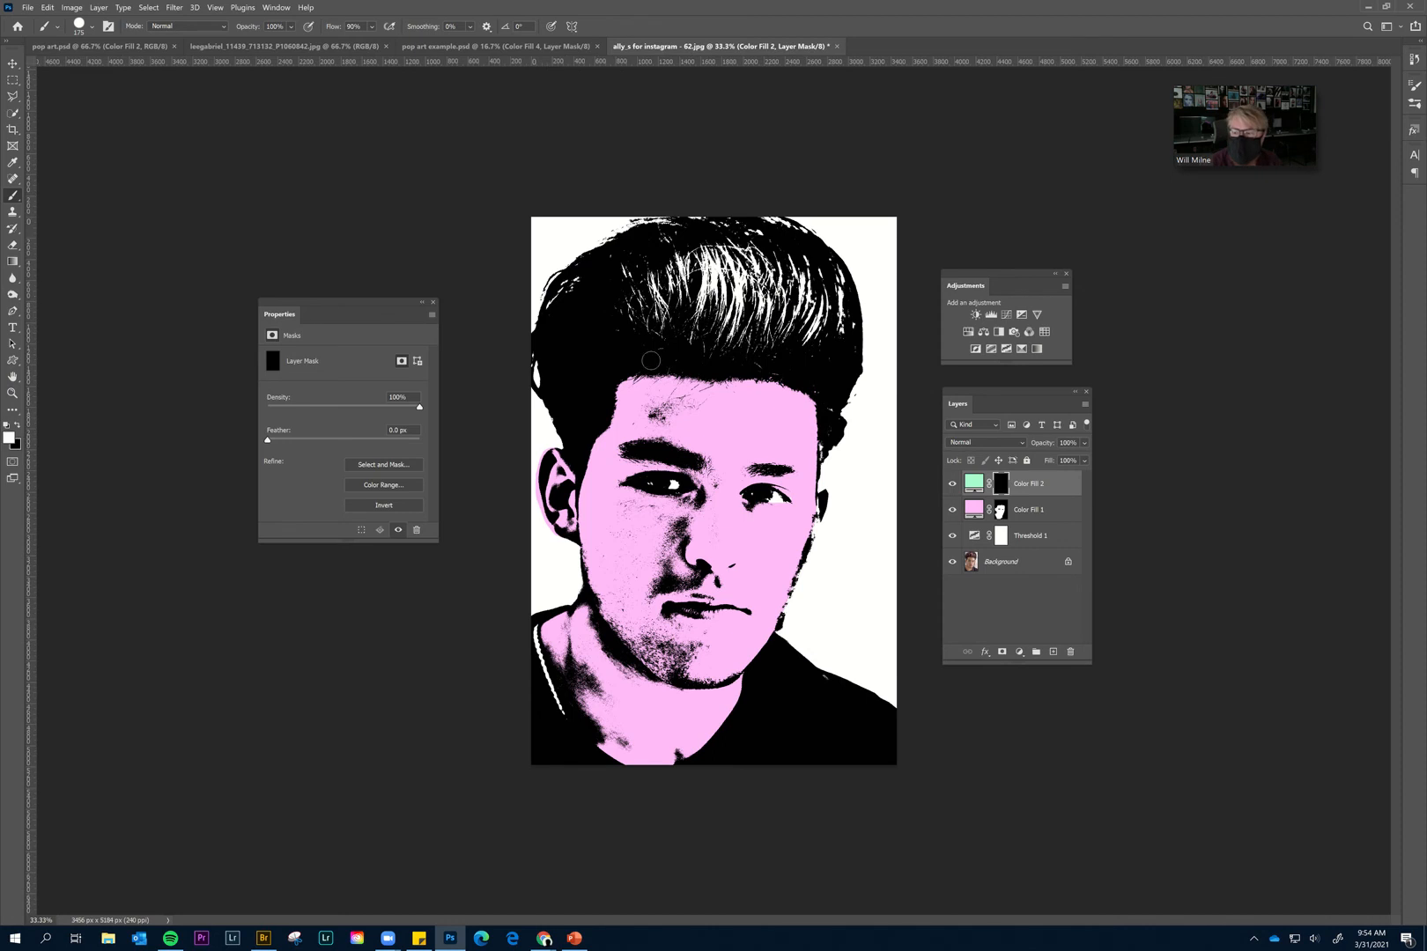
{"action": "mouse_move", "coordinate": [686, 310]}
{"action": "left_mouse_down"}
{"action": "mouse_move", "coordinate": [718, 326]}
{"action": "mouse_move", "coordinate": [704, 347]}
{"action": "mouse_move", "coordinate": [612, 309]}
{"action": "mouse_move", "coordinate": [674, 253]}
{"action": "mouse_move", "coordinate": [718, 275]}
{"action": "mouse_move", "coordinate": [750, 328]}
{"action": "left_mouse_up"}
{"action": "left_click", "coordinate": [974, 444]}
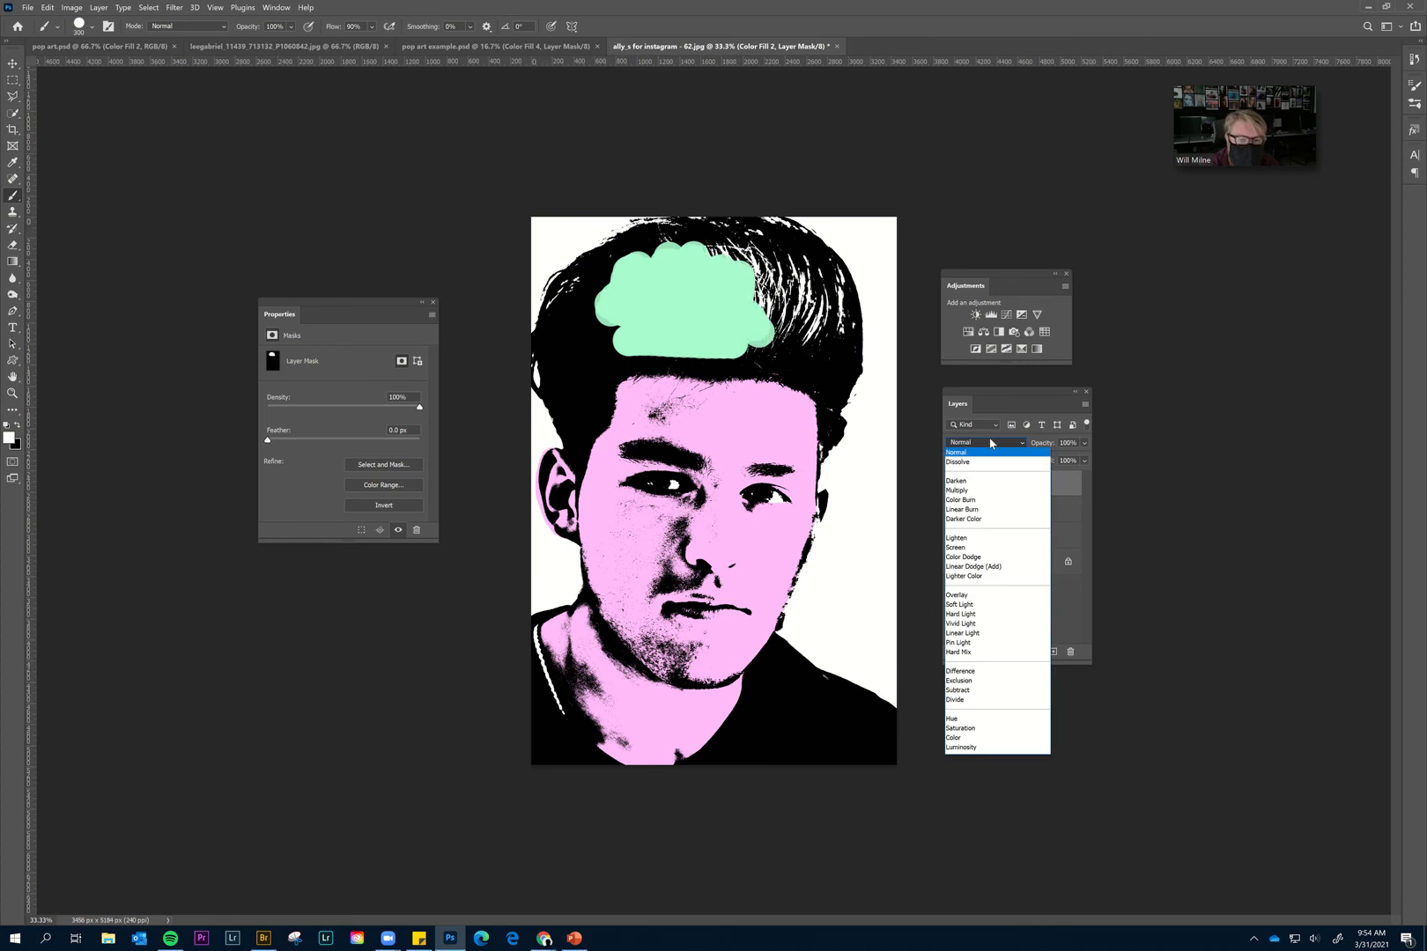
{"action": "left_click", "coordinate": [973, 496]}
Paint white on the green fill's mask over the rest of the hair out to its edges, reducing the brush to 175 px.
{"action": "mouse_move", "coordinate": [718, 245]}
{"action": "left_mouse_down"}
{"action": "mouse_move", "coordinate": [792, 281]}
{"action": "mouse_move", "coordinate": [743, 298]}
{"action": "mouse_move", "coordinate": [791, 307]}
{"action": "mouse_move", "coordinate": [755, 352]}
{"action": "left_mouse_up"}
{"action": "mouse_move", "coordinate": [837, 299]}
{"action": "left_mouse_down"}
{"action": "mouse_move", "coordinate": [788, 242]}
{"action": "mouse_move", "coordinate": [726, 221]}
{"action": "mouse_move", "coordinate": [656, 245]}
{"action": "mouse_move", "coordinate": [647, 220]}
{"action": "mouse_move", "coordinate": [558, 294]}
{"action": "mouse_move", "coordinate": [548, 387]}
{"action": "left_mouse_up"}
{"action": "key", "text": "bracketleft"}
{"action": "key", "text": "bracketleft"}
{"action": "key", "text": "bracketleft"}
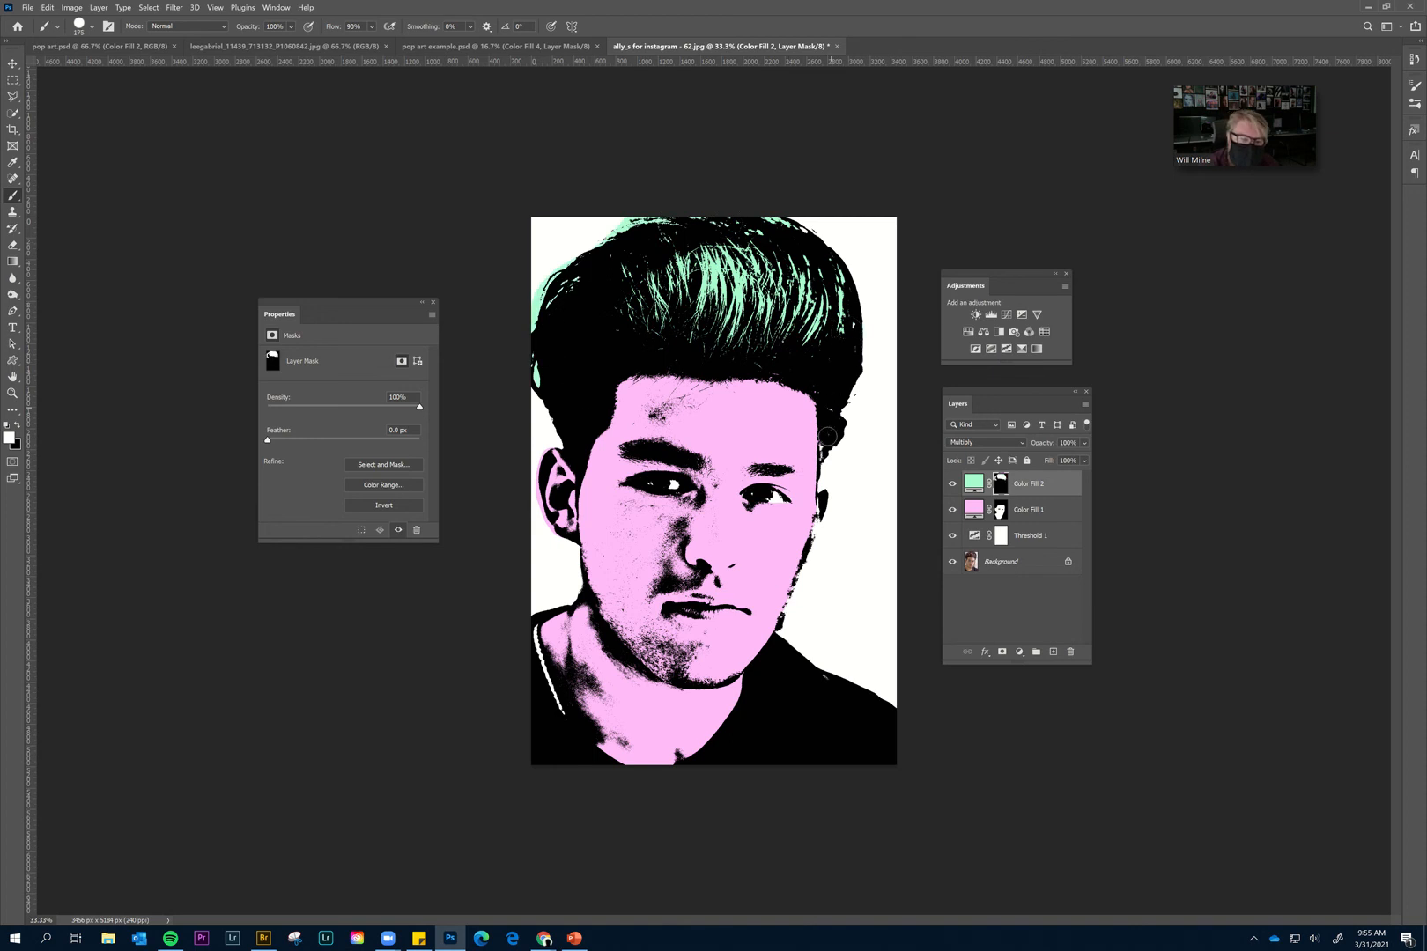
Add a light sky blue Solid Color fill layer above the green one and invert its mask to black.
{"action": "left_click", "coordinate": [1020, 659]}
{"action": "left_click", "coordinate": [1032, 664]}
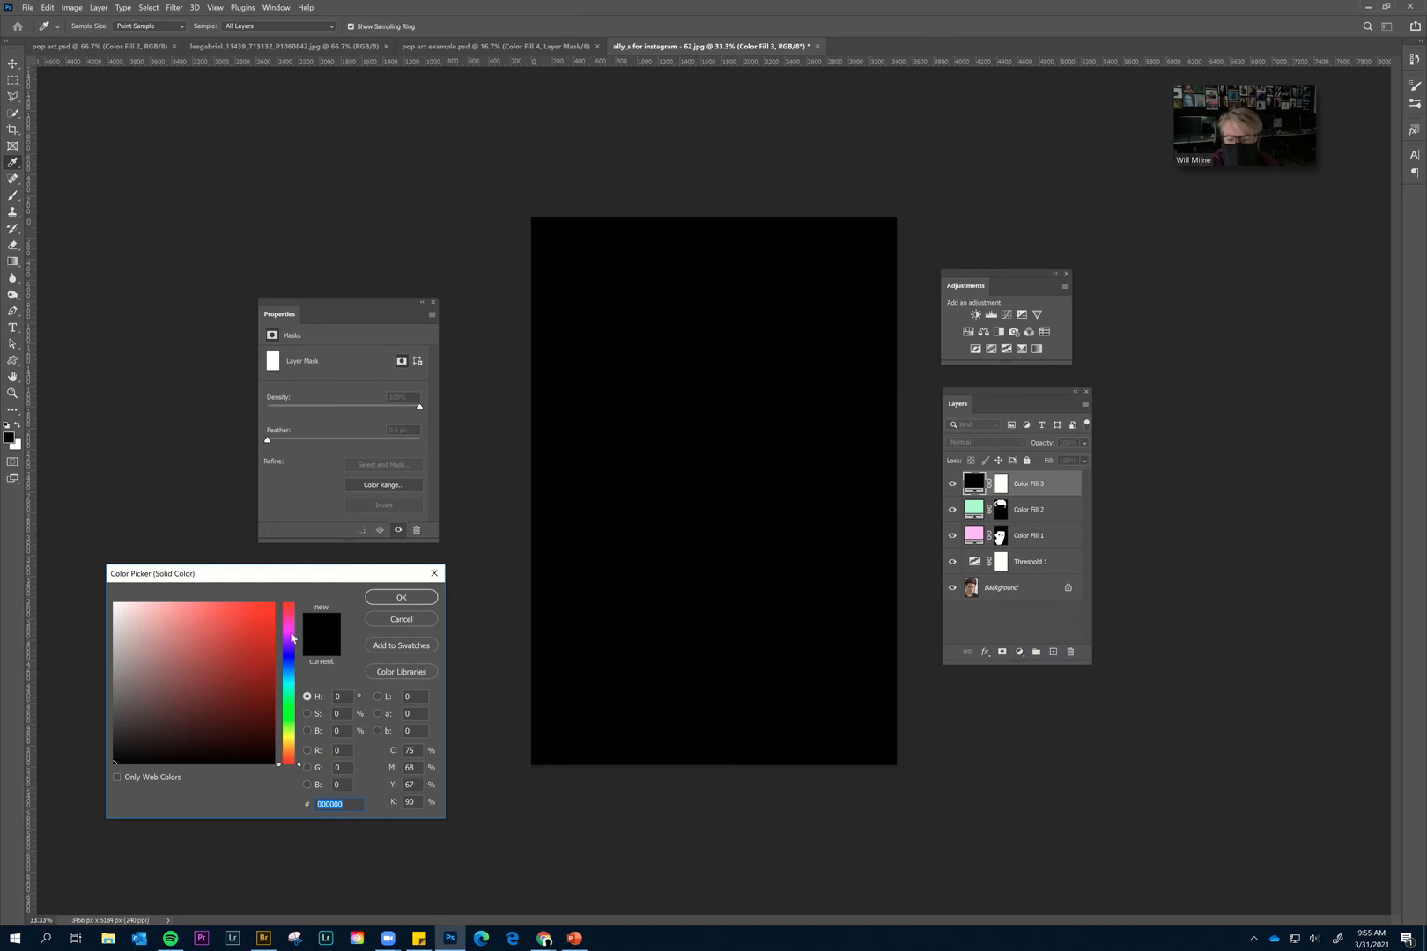
{"action": "left_click_drag", "start_coordinate": [291, 638], "coordinate": [289, 686]}
{"action": "left_click_drag", "start_coordinate": [233, 652], "coordinate": [256, 632]}
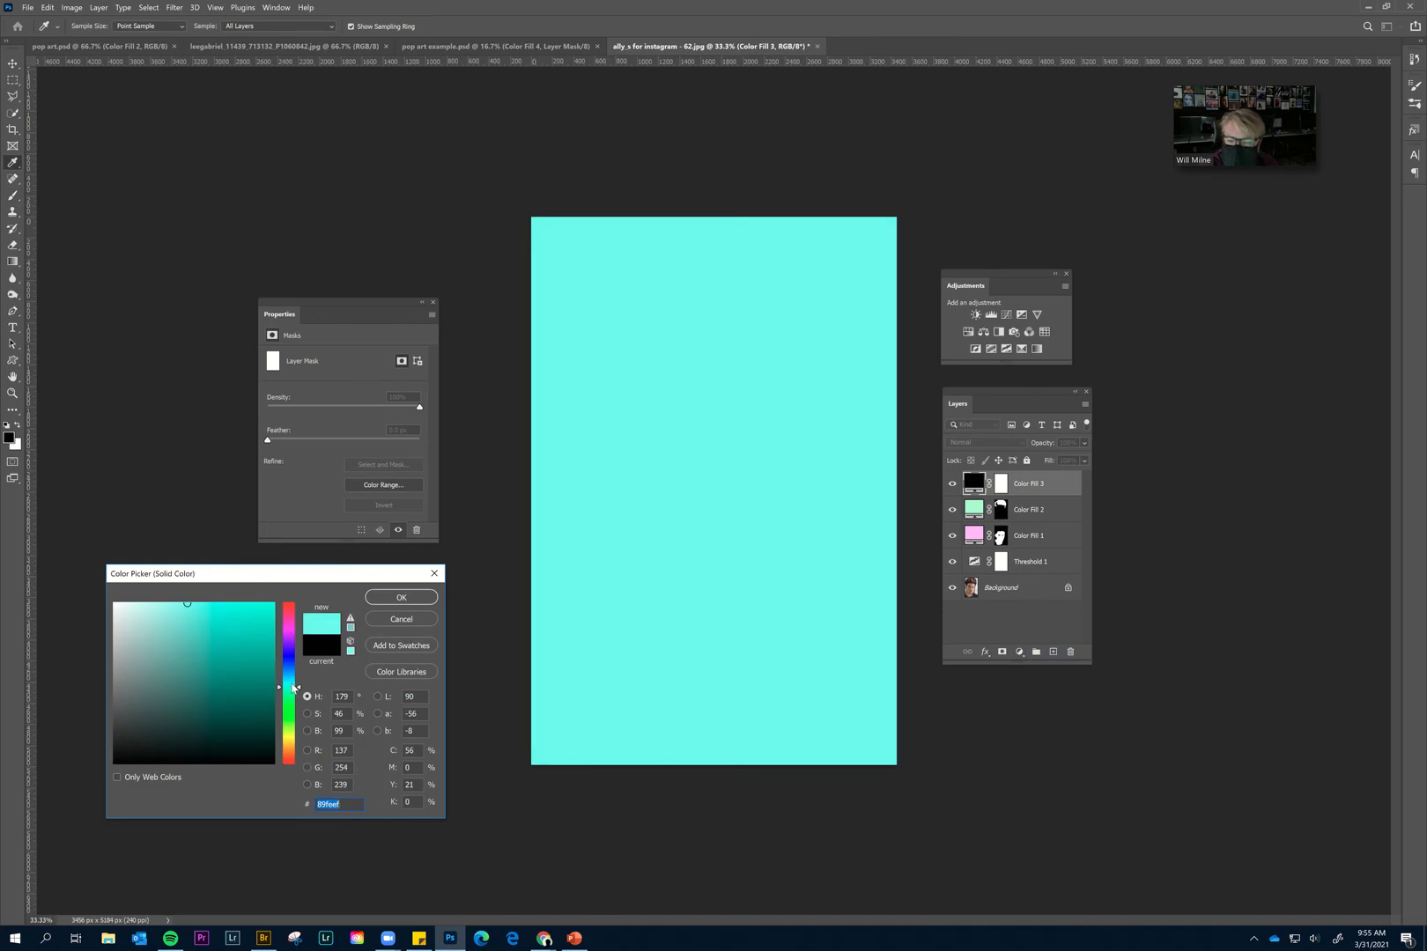
{"action": "left_click_drag", "start_coordinate": [293, 687], "coordinate": [291, 676]}
{"action": "left_click", "coordinate": [392, 599]}
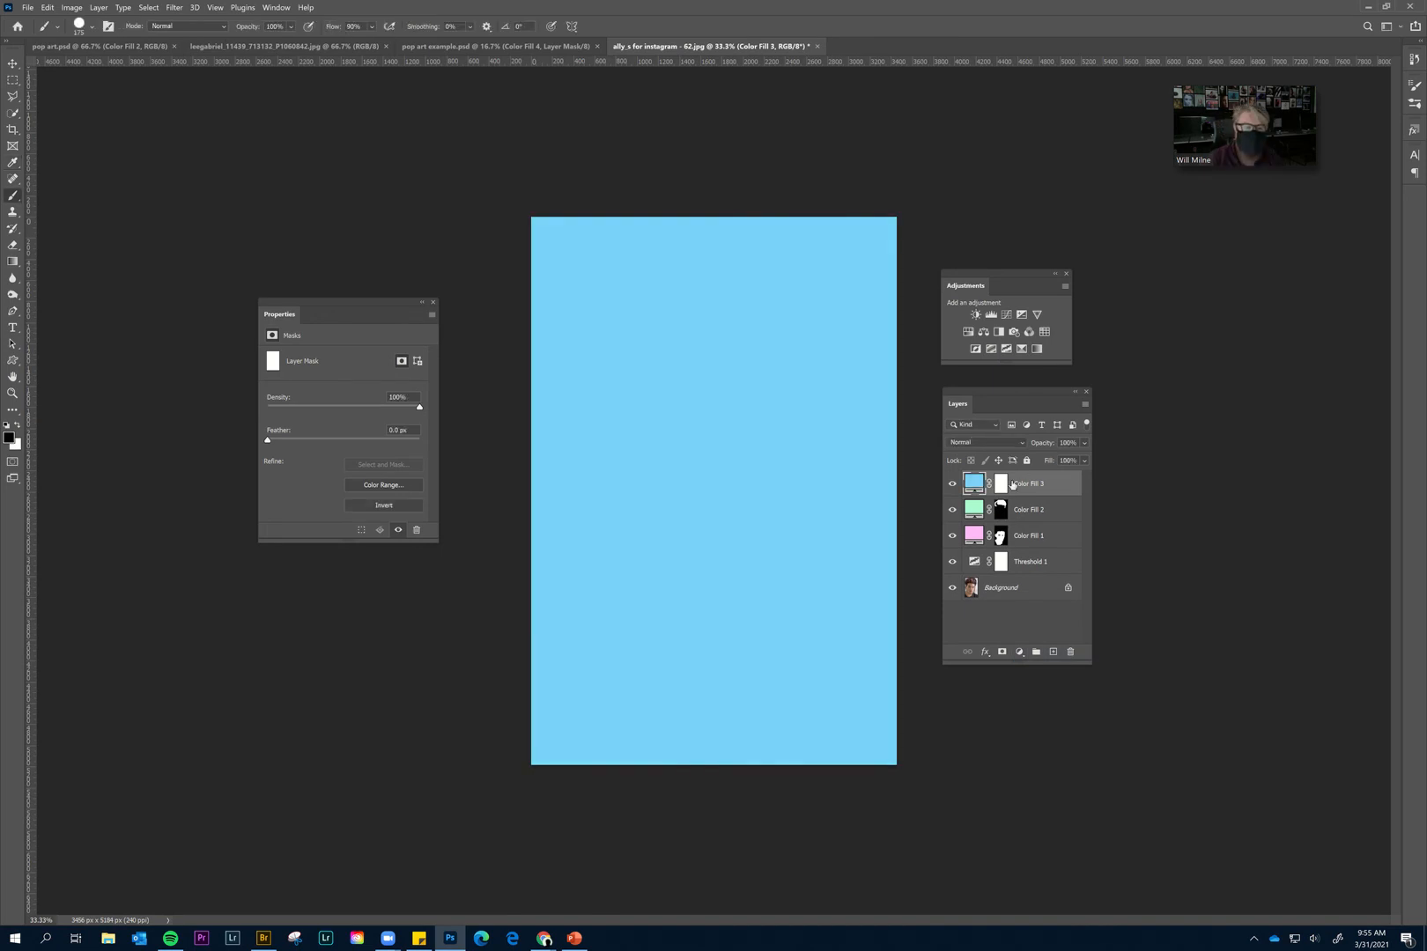
{"action": "left_click", "coordinate": [1008, 485]}
{"action": "key", "text": "ctrl+i"}
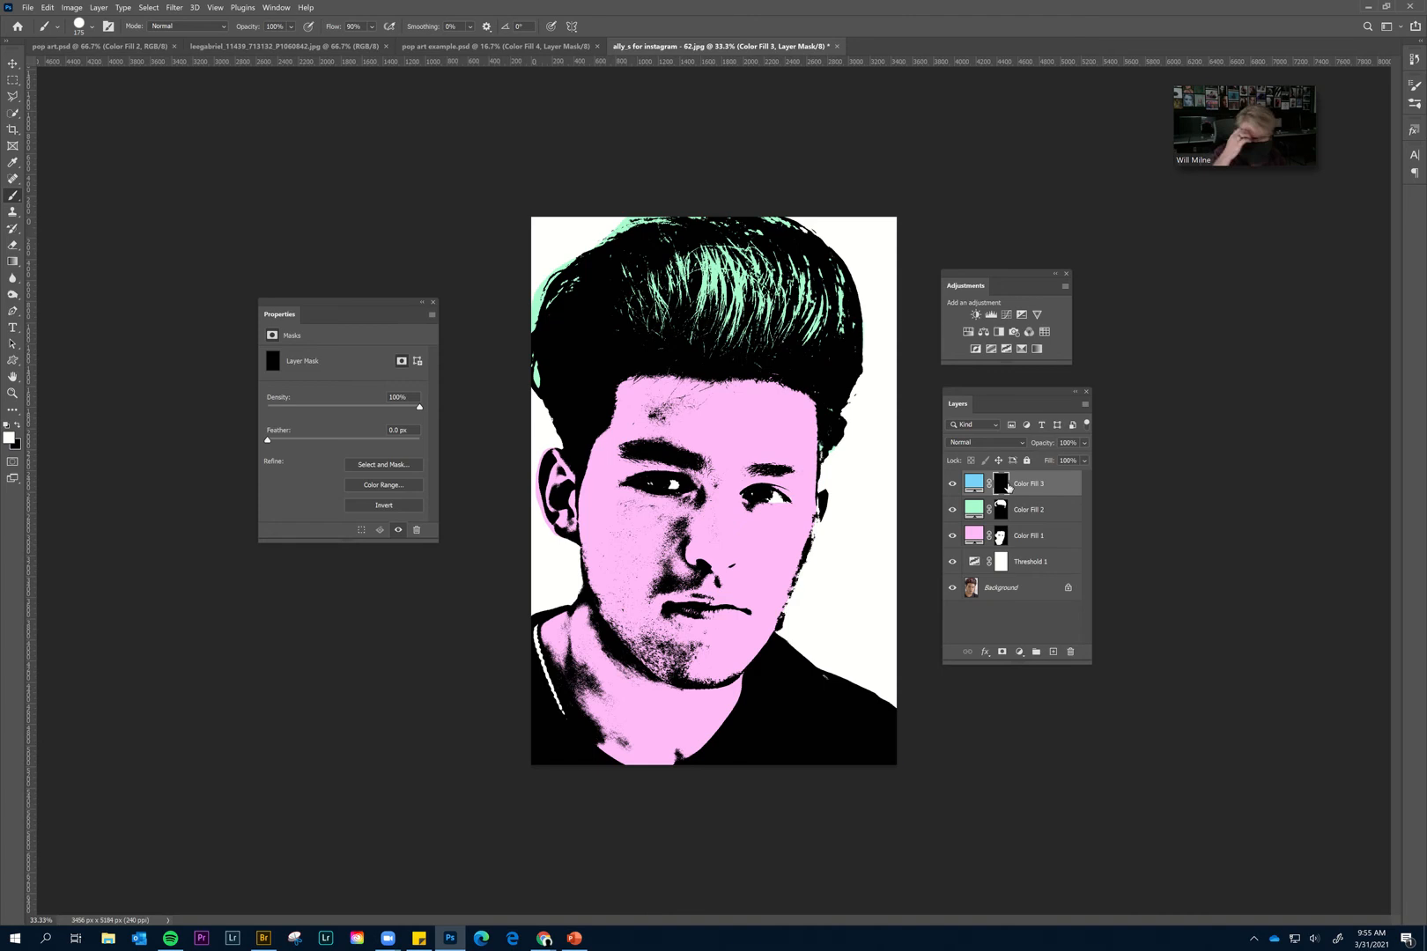
Invert the blue fill's mask back to white and use the Fill command to fill it with black.
{"action": "key", "text": "ctrl+i"}
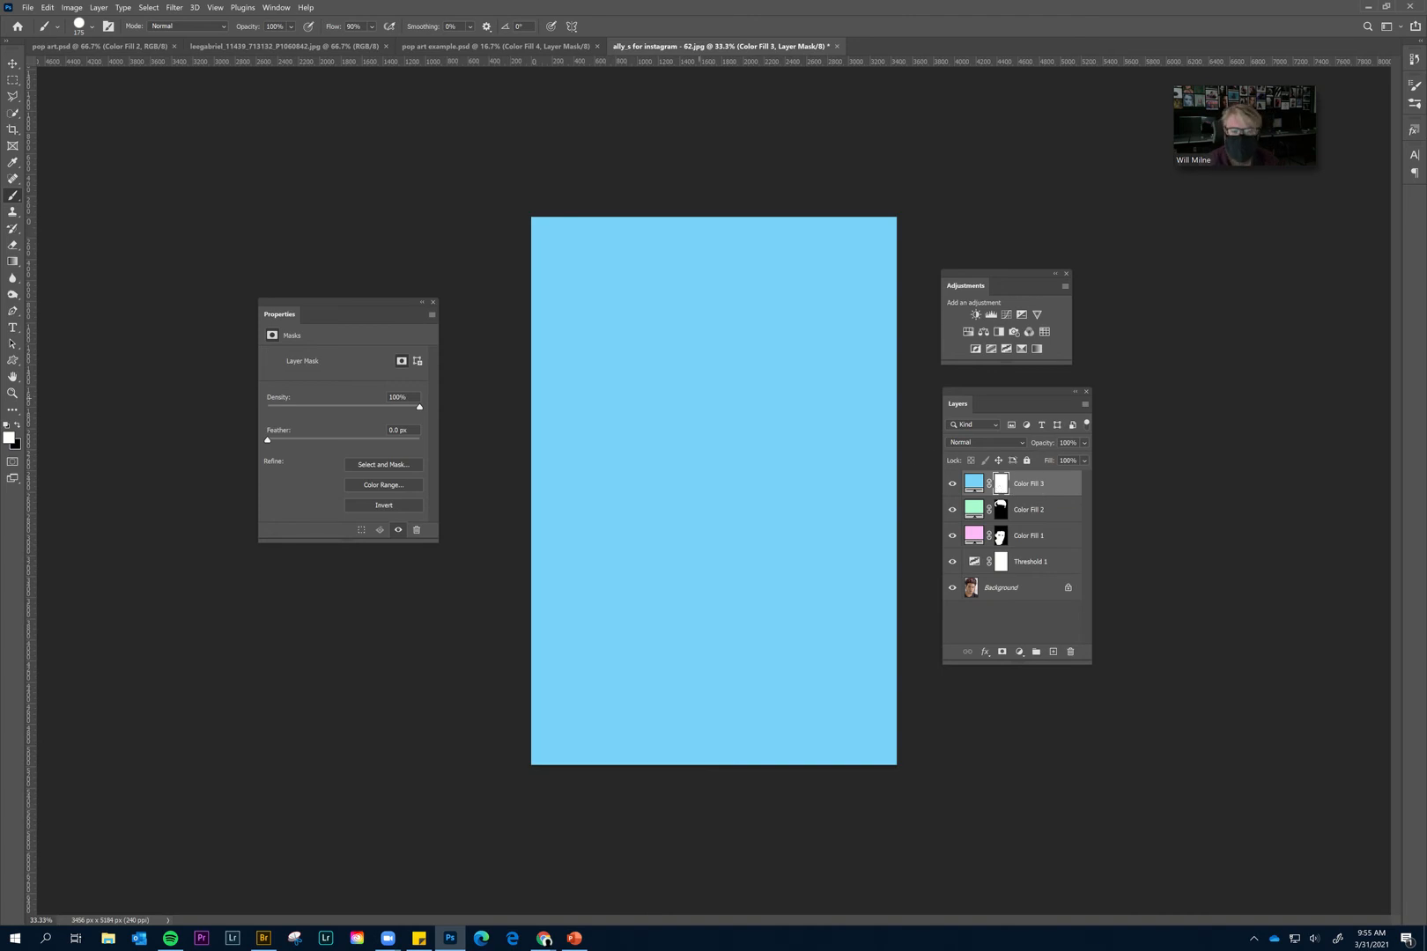
{"action": "key", "text": "shift+BackSpace"}
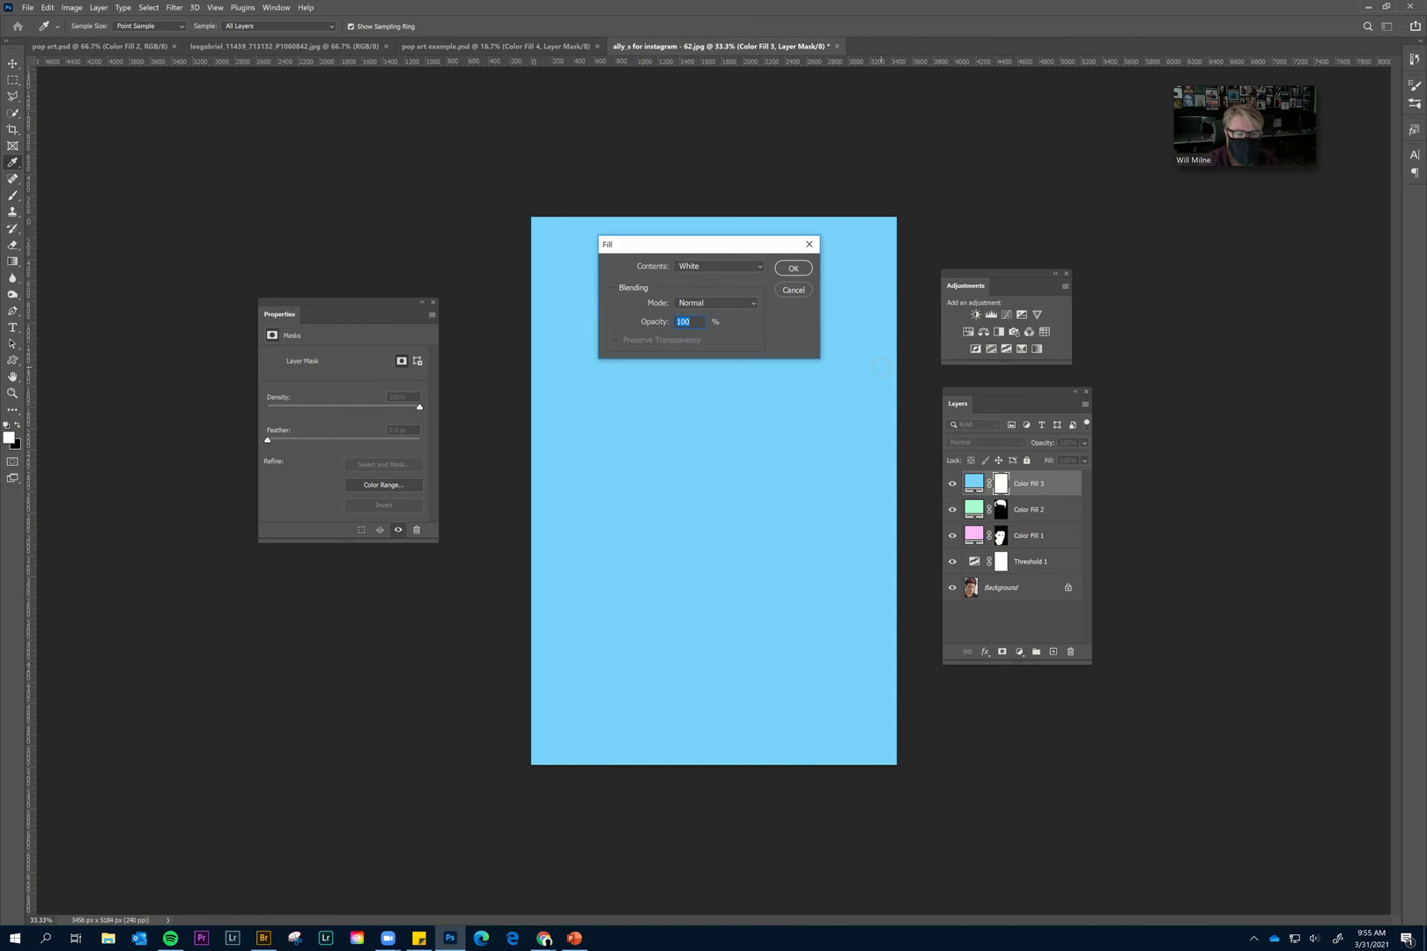
{"action": "left_click", "coordinate": [705, 267]}
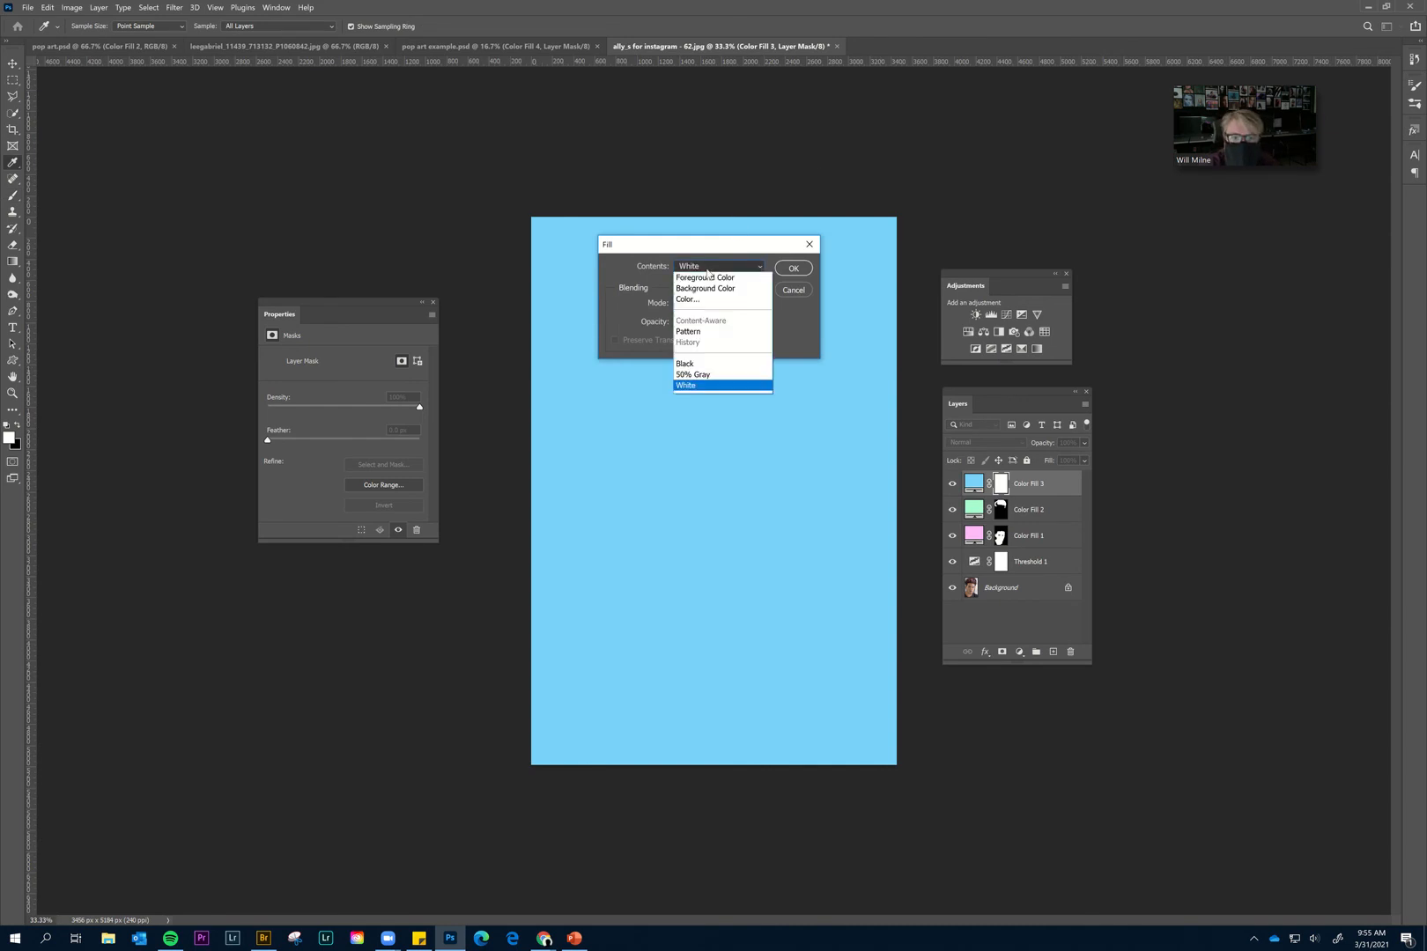
{"action": "left_click", "coordinate": [705, 364]}
{"action": "left_click", "coordinate": [794, 269]}
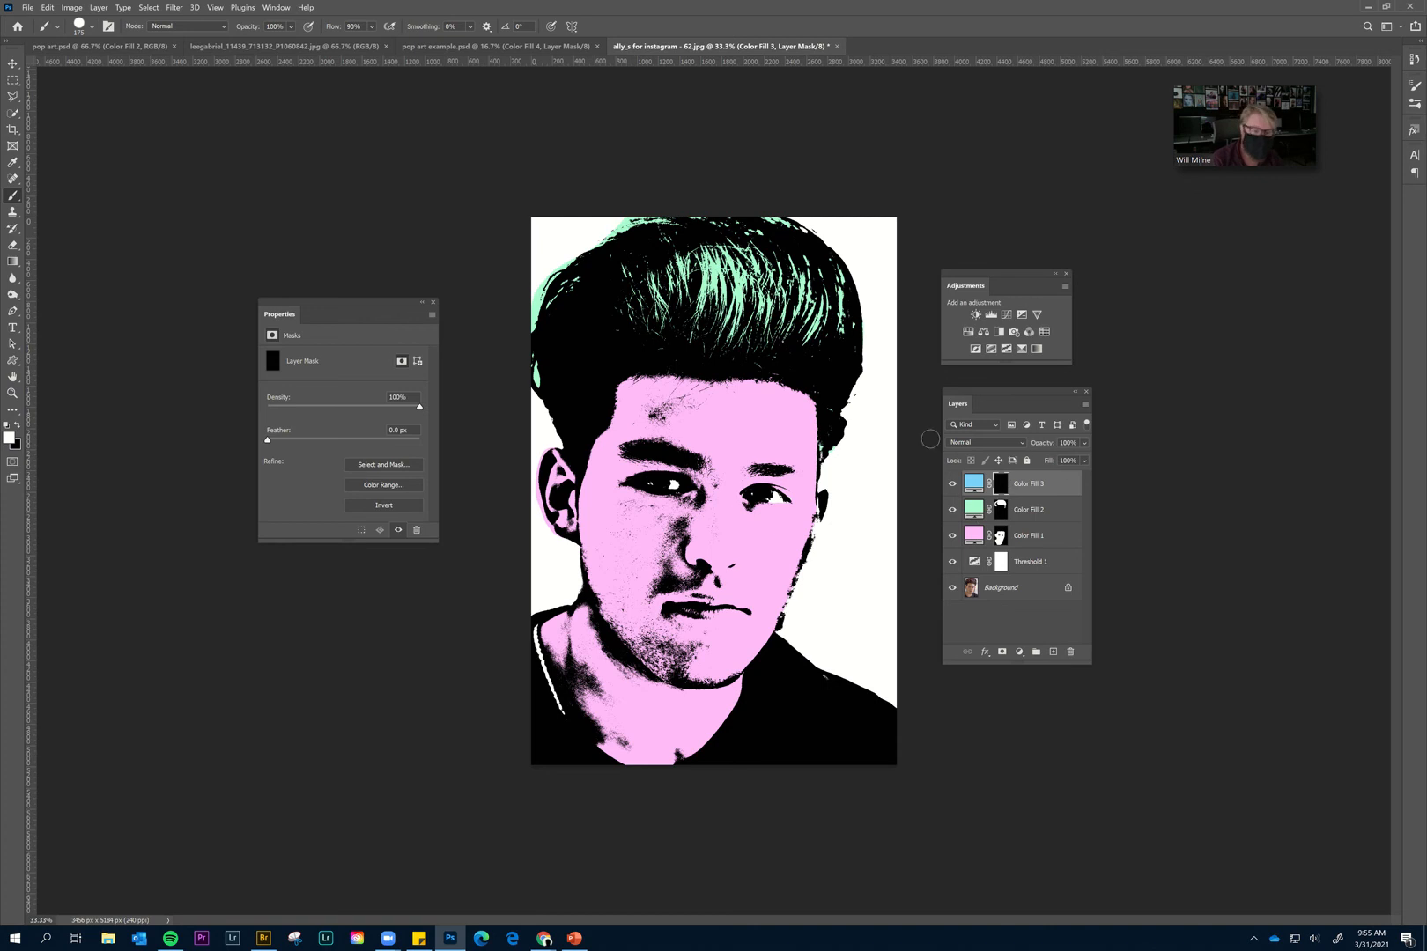
Paint white on the blue fill's mask over the background right of the face, with Darken blending and a brush enlarged to 500 px.
{"action": "mouse_move", "coordinate": [884, 421]}
{"action": "left_mouse_down"}
{"action": "mouse_move", "coordinate": [856, 521]}
{"action": "mouse_move", "coordinate": [869, 455]}
{"action": "mouse_move", "coordinate": [859, 483]}
{"action": "left_mouse_up"}
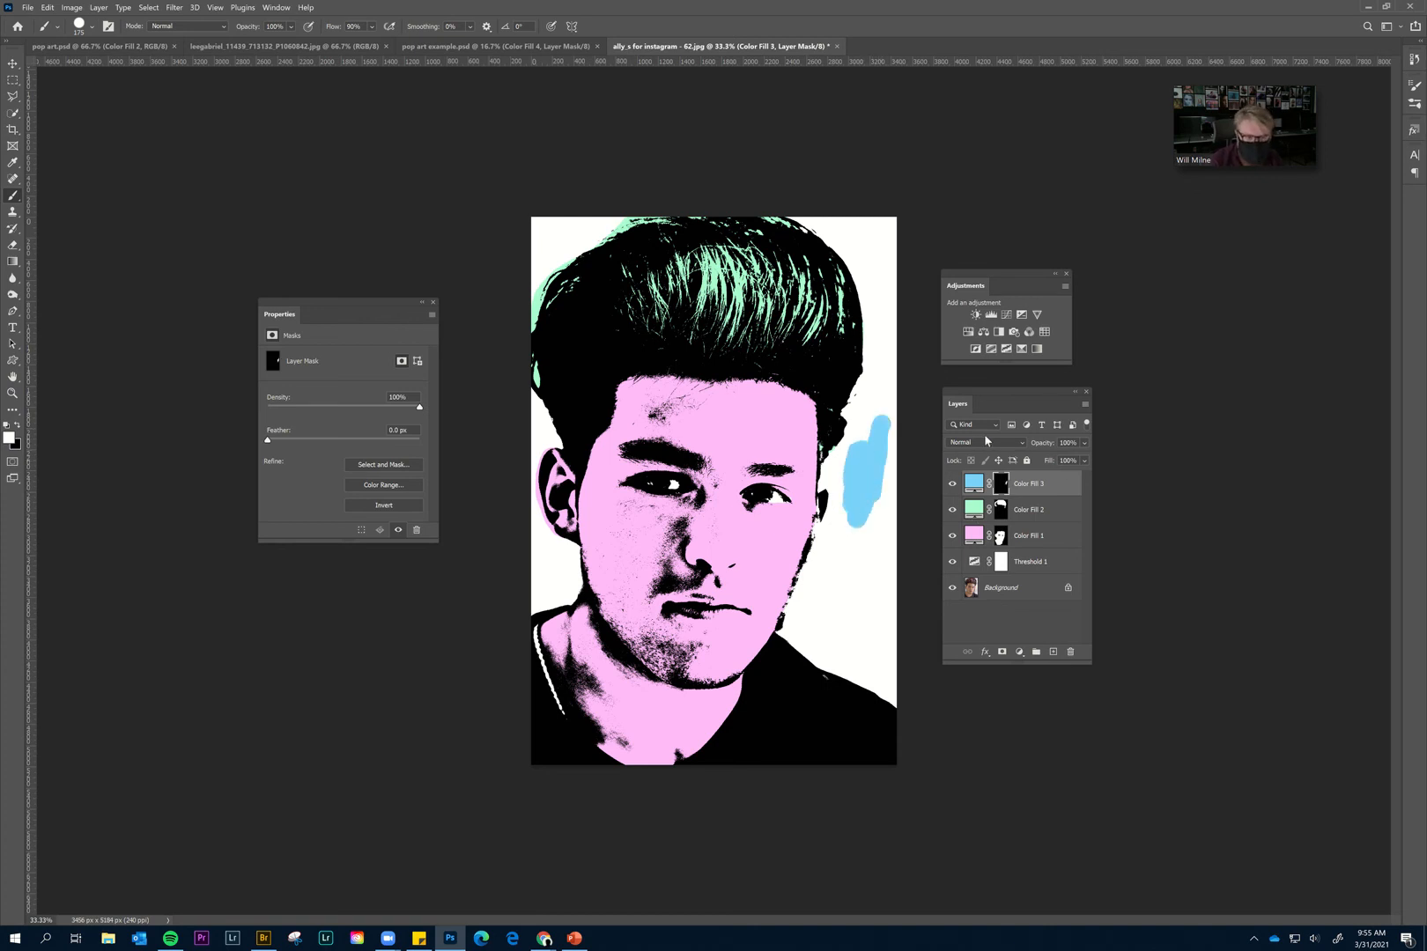
{"action": "left_click", "coordinate": [985, 440]}
{"action": "left_click", "coordinate": [986, 483]}
{"action": "mouse_move", "coordinate": [850, 433]}
{"action": "left_mouse_down"}
{"action": "mouse_move", "coordinate": [861, 404]}
{"action": "mouse_move", "coordinate": [849, 422]}
{"action": "mouse_move", "coordinate": [848, 409]}
{"action": "mouse_move", "coordinate": [863, 369]}
{"action": "mouse_move", "coordinate": [890, 442]}
{"action": "mouse_move", "coordinate": [887, 552]}
{"action": "mouse_move", "coordinate": [869, 467]}
{"action": "mouse_move", "coordinate": [857, 514]}
{"action": "mouse_move", "coordinate": [845, 461]}
{"action": "mouse_move", "coordinate": [830, 643]}
{"action": "mouse_move", "coordinate": [891, 692]}
{"action": "mouse_move", "coordinate": [900, 581]}
{"action": "mouse_move", "coordinate": [839, 669]}
{"action": "mouse_move", "coordinate": [819, 632]}
{"action": "mouse_move", "coordinate": [806, 654]}
{"action": "mouse_move", "coordinate": [851, 513]}
{"action": "mouse_move", "coordinate": [842, 612]}
{"action": "mouse_move", "coordinate": [868, 575]}
{"action": "mouse_move", "coordinate": [839, 519]}
{"action": "mouse_move", "coordinate": [816, 606]}
{"action": "left_mouse_up"}
{"action": "key", "text": "bracketright"}
{"action": "key", "text": "bracketright"}
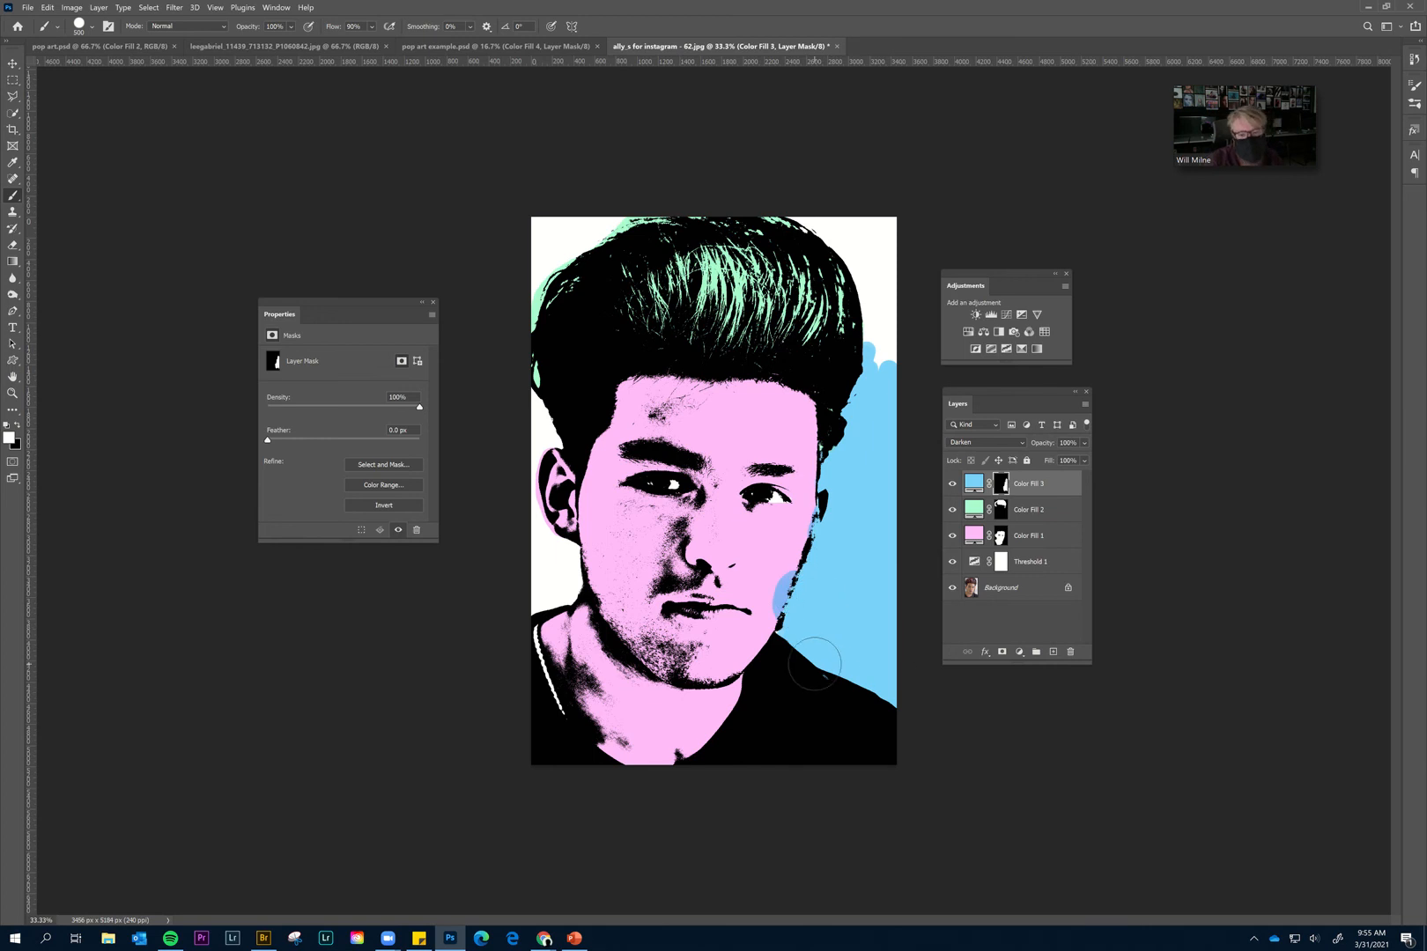
Paint black on the blue fill's mask to remove the spill from the cheek and jaw, and restore white as the foreground color.
{"action": "key", "text": "x"}
{"action": "left_click_drag", "start_coordinate": [779, 555], "coordinate": [747, 623]}
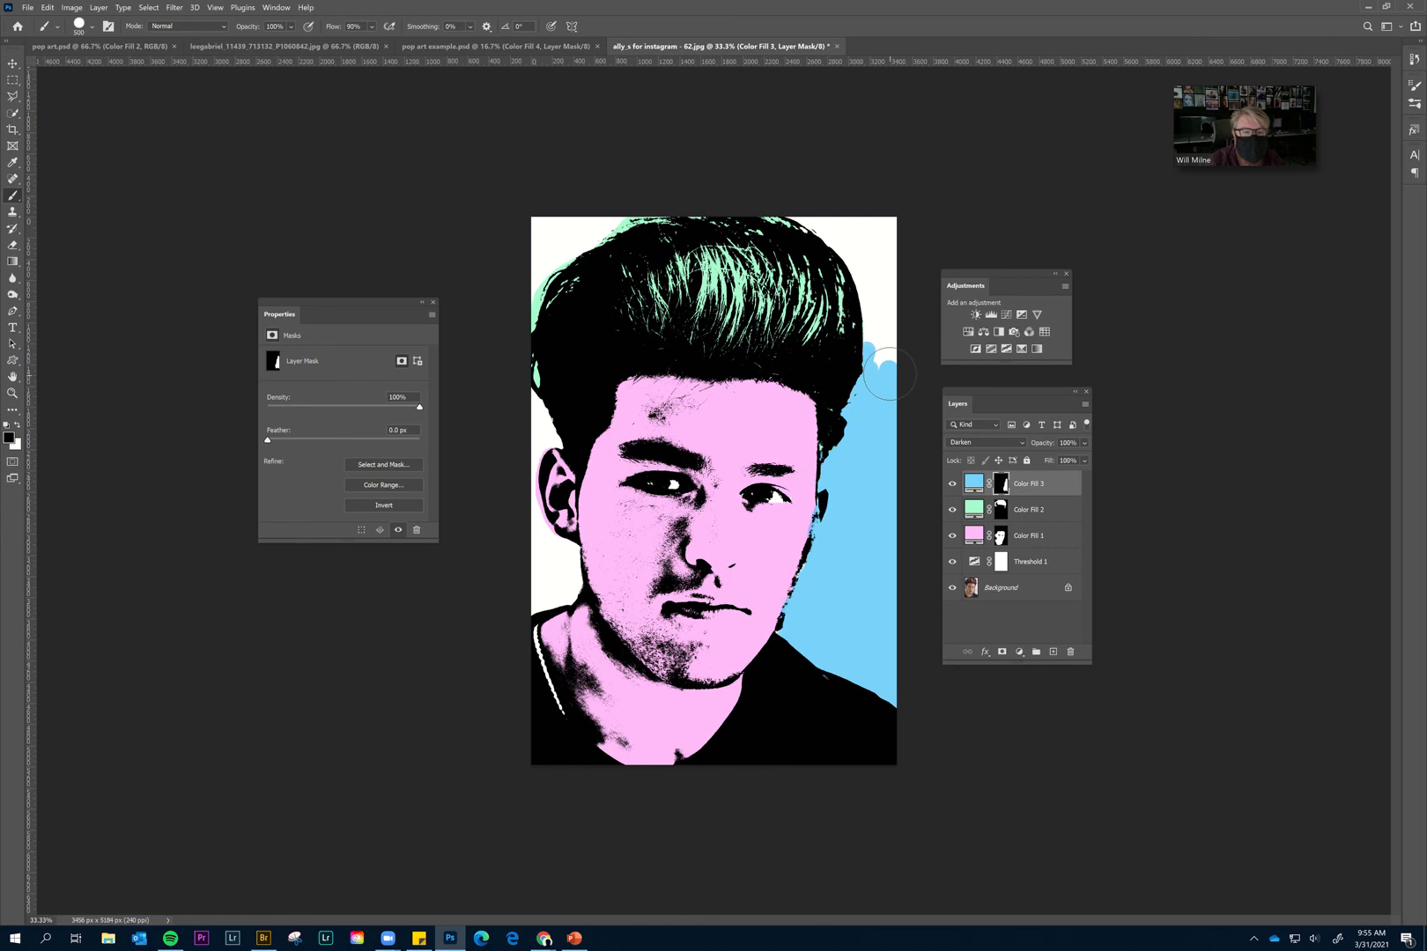
{"action": "key", "text": "x"}
Switch to the pop art example.psd document and bring its full layer stack into view.
{"action": "left_click", "coordinate": [572, 46]}
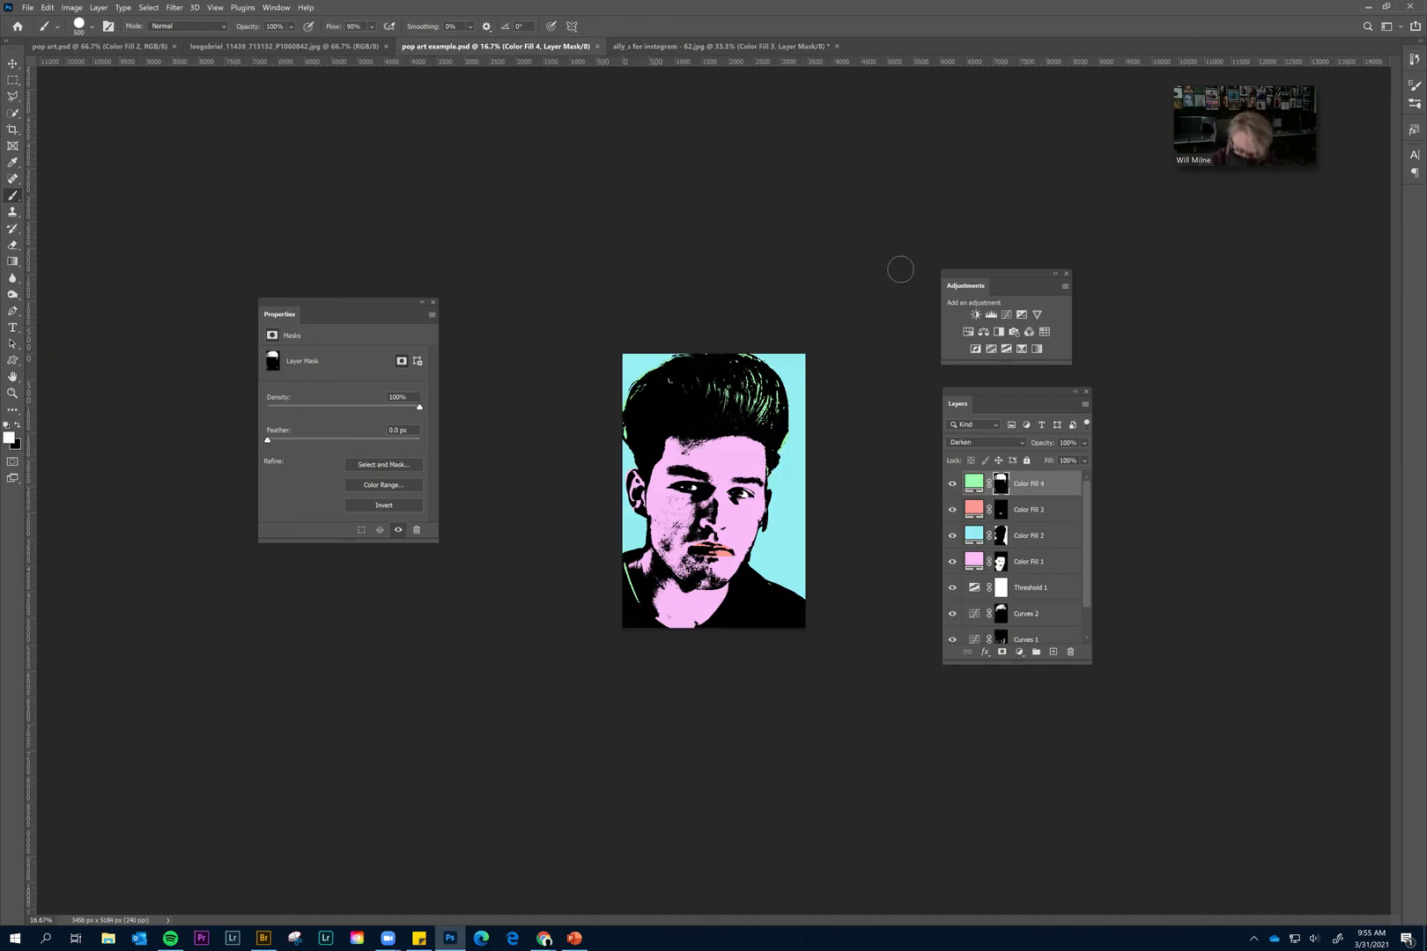
{"action": "left_click_drag", "start_coordinate": [1054, 663], "coordinate": [1056, 769]}
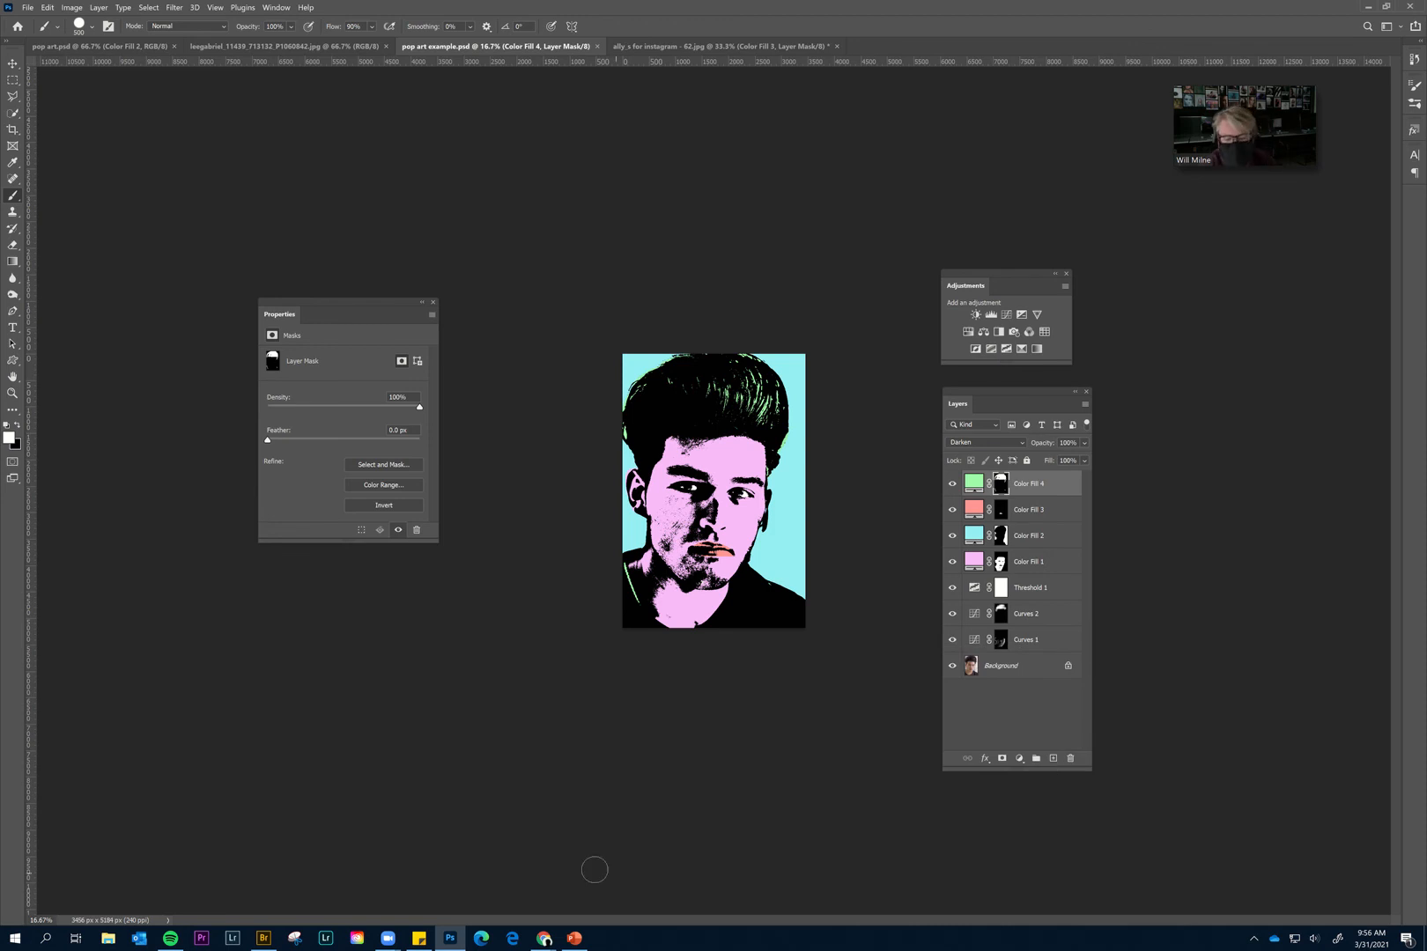
Switch to Chrome, examine the Andy Warhol pop art image results, including the David Bowie and dog grids, and return to Photoshop.
{"action": "mouse_move", "coordinate": [544, 941]}
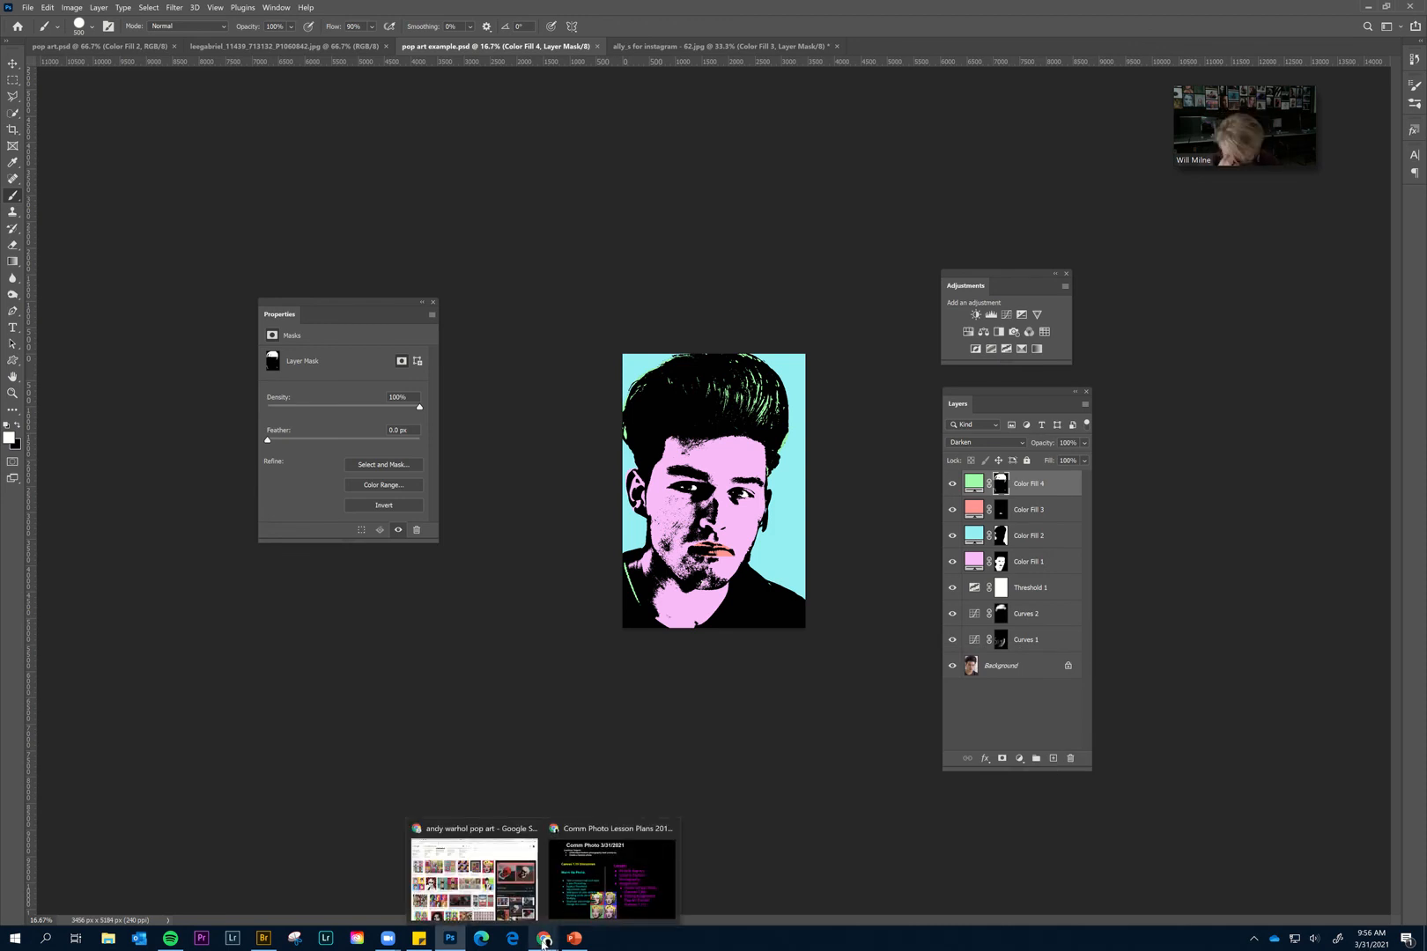
{"action": "left_click", "coordinate": [522, 892]}
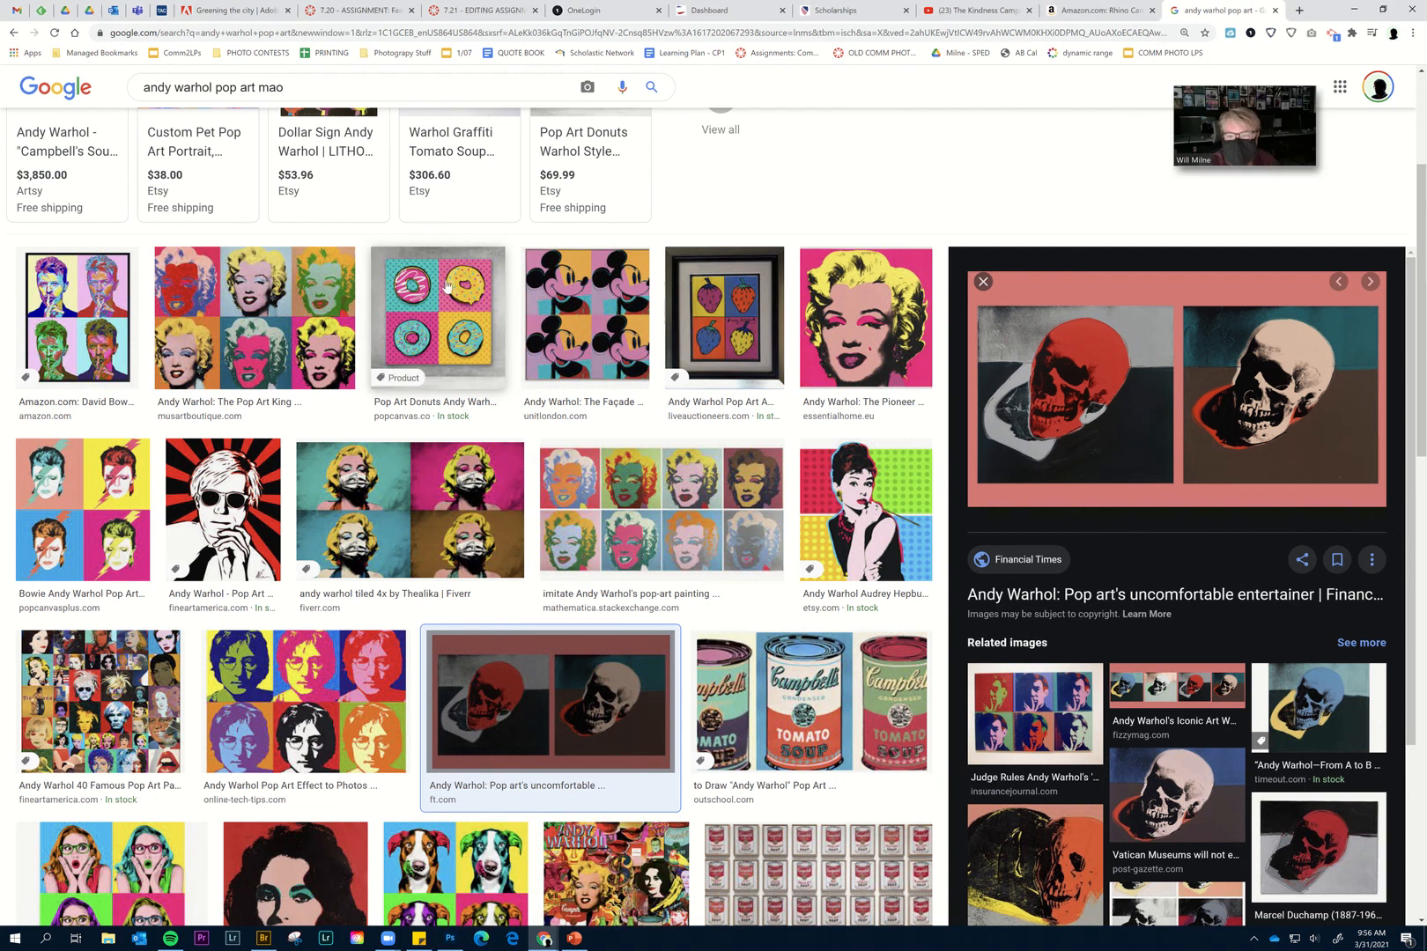
{"action": "left_click", "coordinate": [440, 308]}
{"action": "left_click", "coordinate": [44, 225]}
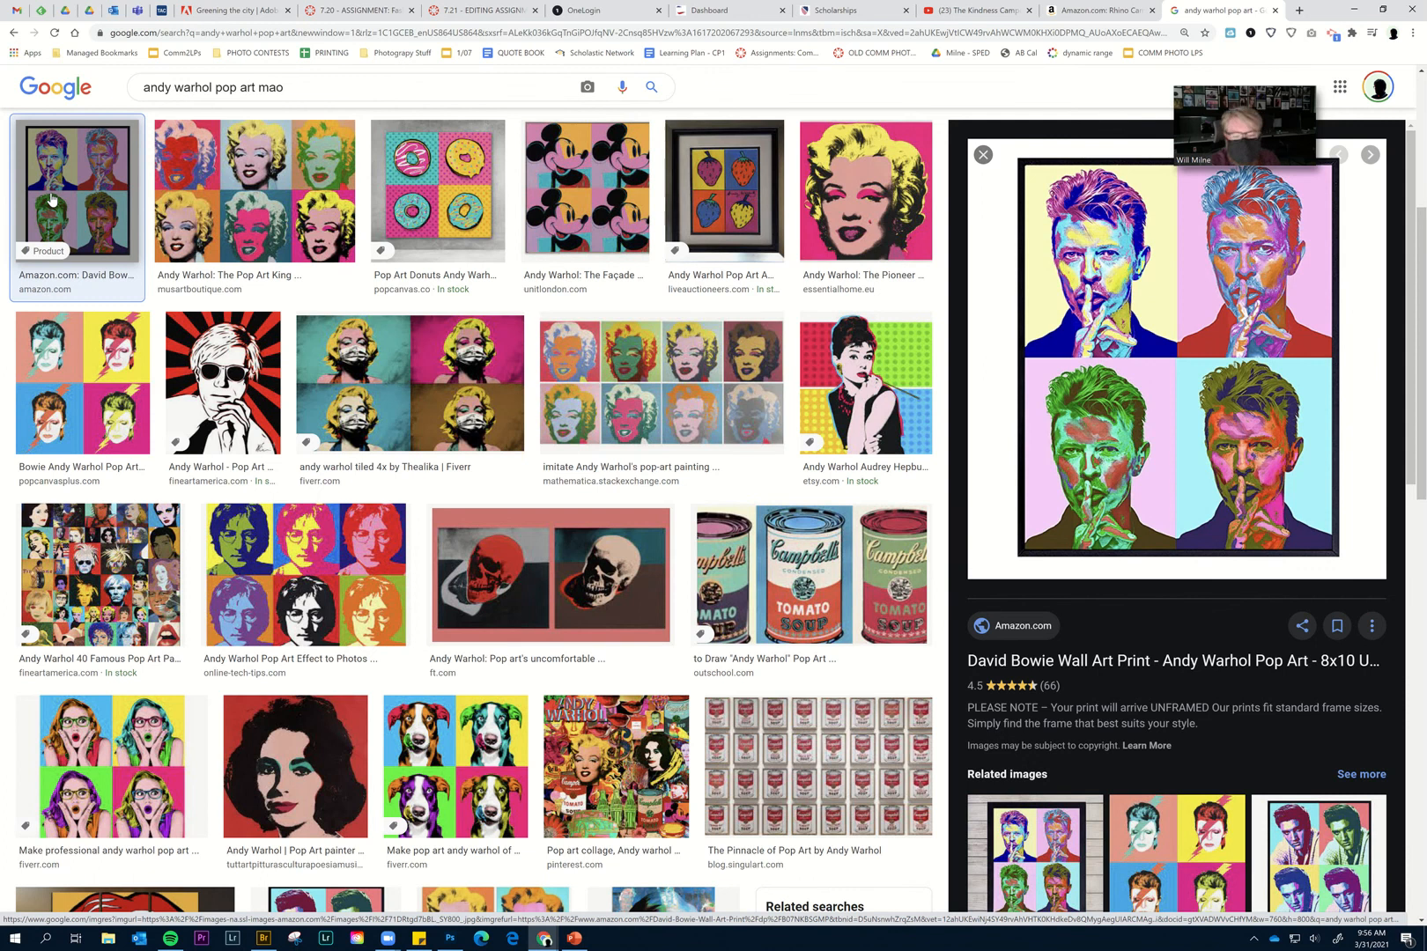
{"action": "left_click", "coordinate": [455, 790]}
{"action": "mouse_move", "coordinate": [453, 942]}
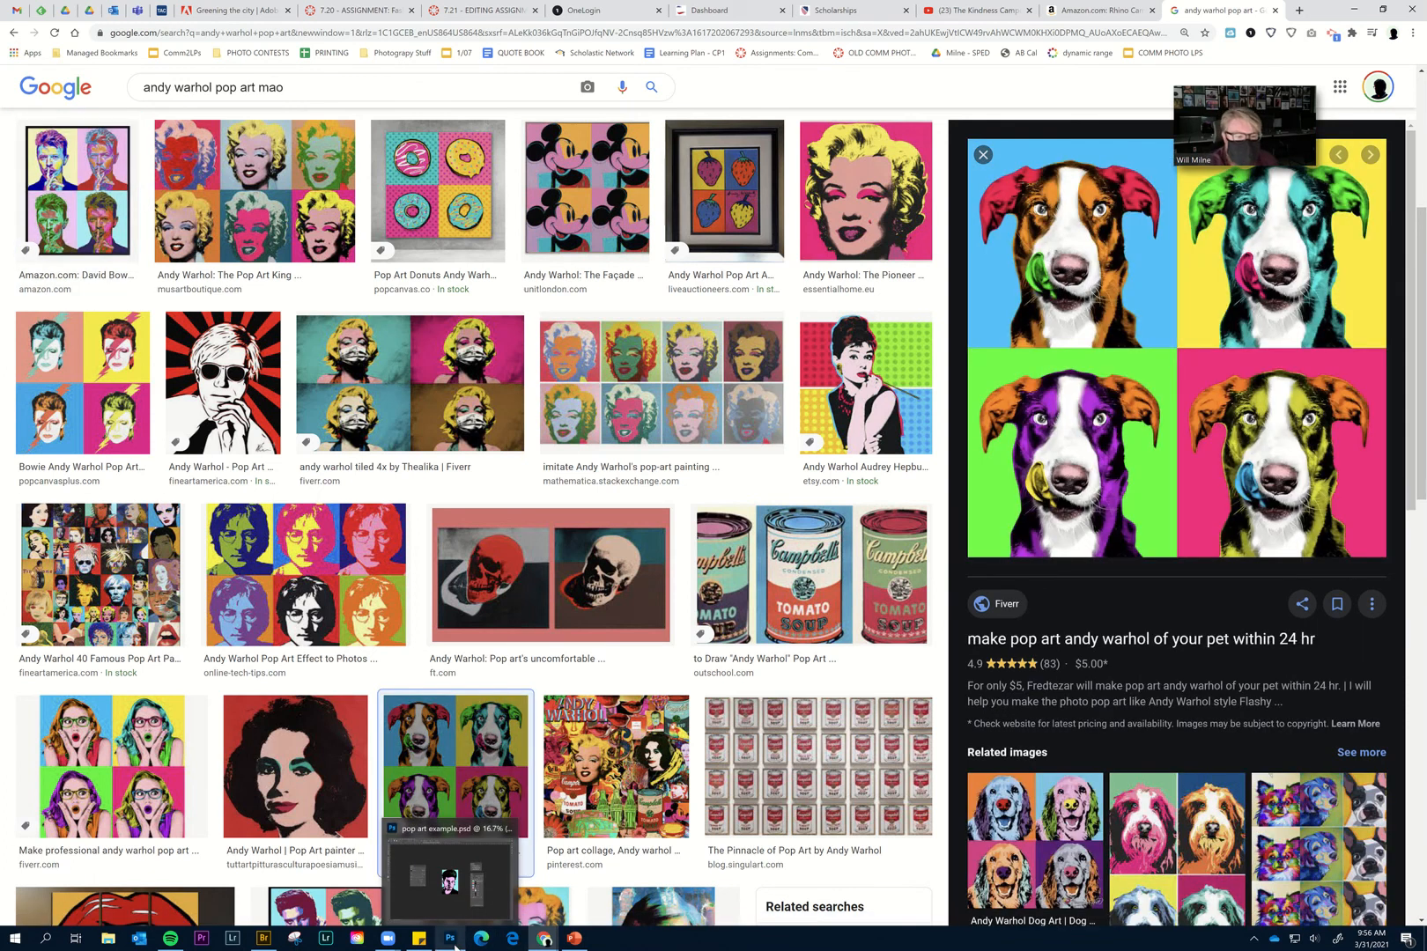
{"action": "left_click", "coordinate": [455, 944]}
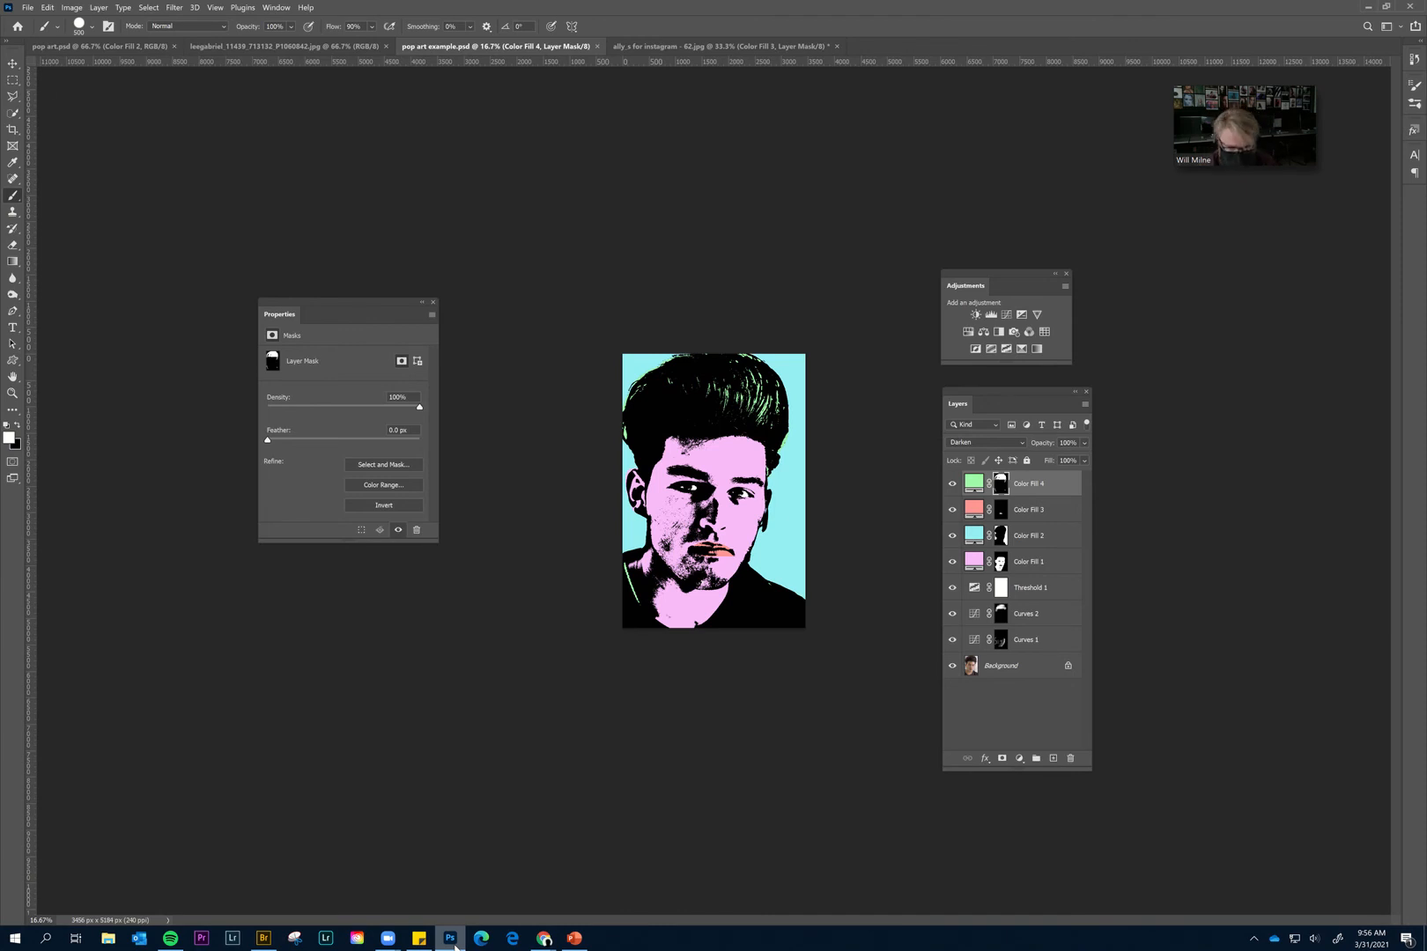
Flatten all layers of pop art example.psd into a single image.
{"action": "left_click", "coordinate": [101, 8]}
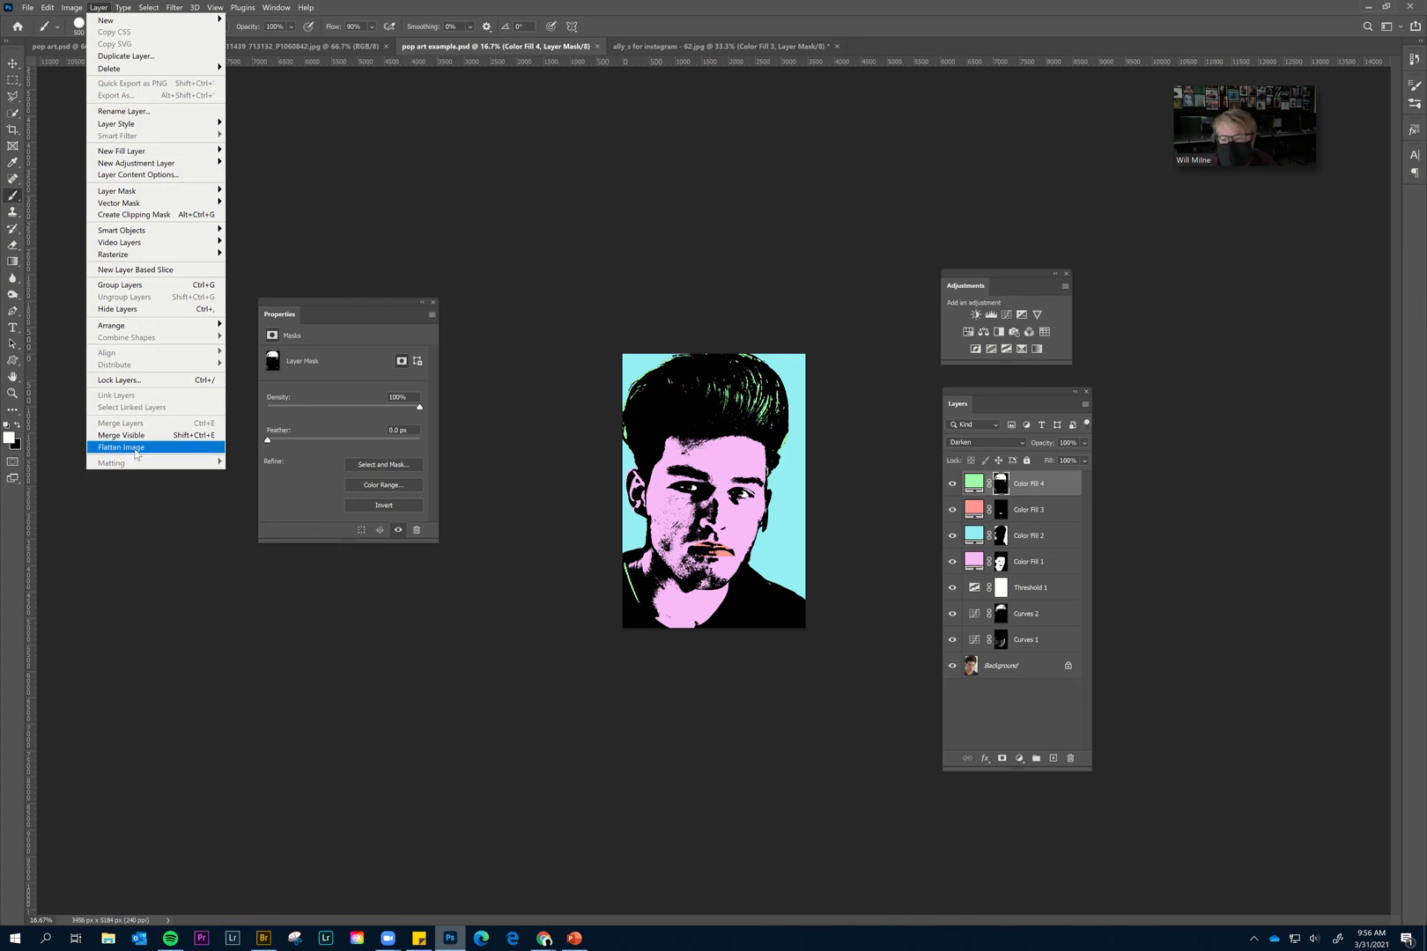
{"action": "left_click", "coordinate": [136, 451]}
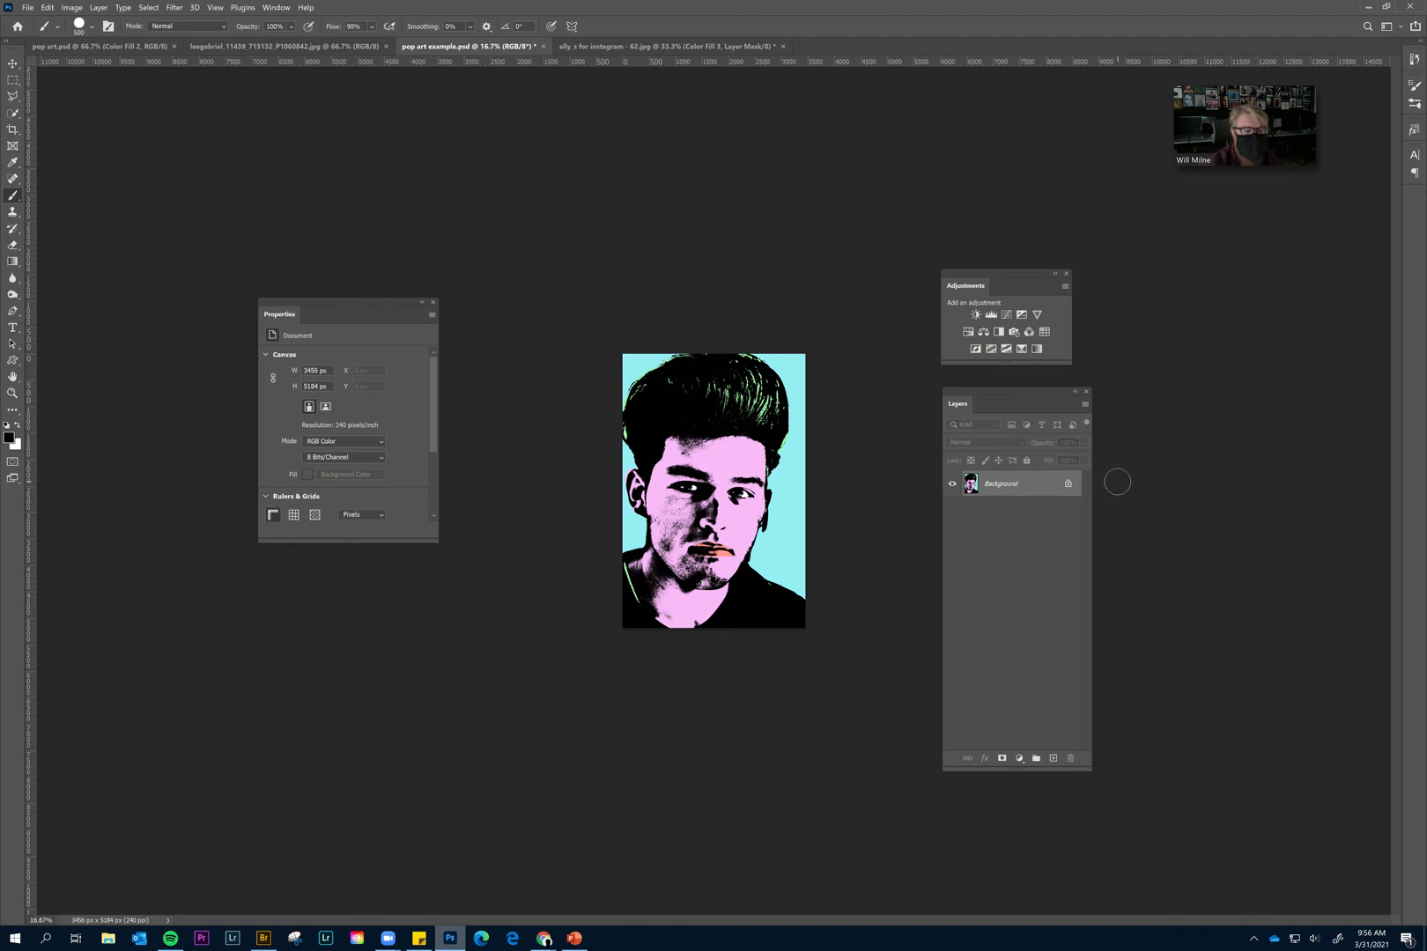
Try unlocking the Background layer and enlarging the canvas to 200 percent in width and height, and undo both changes.
{"action": "left_click", "coordinate": [1067, 487]}
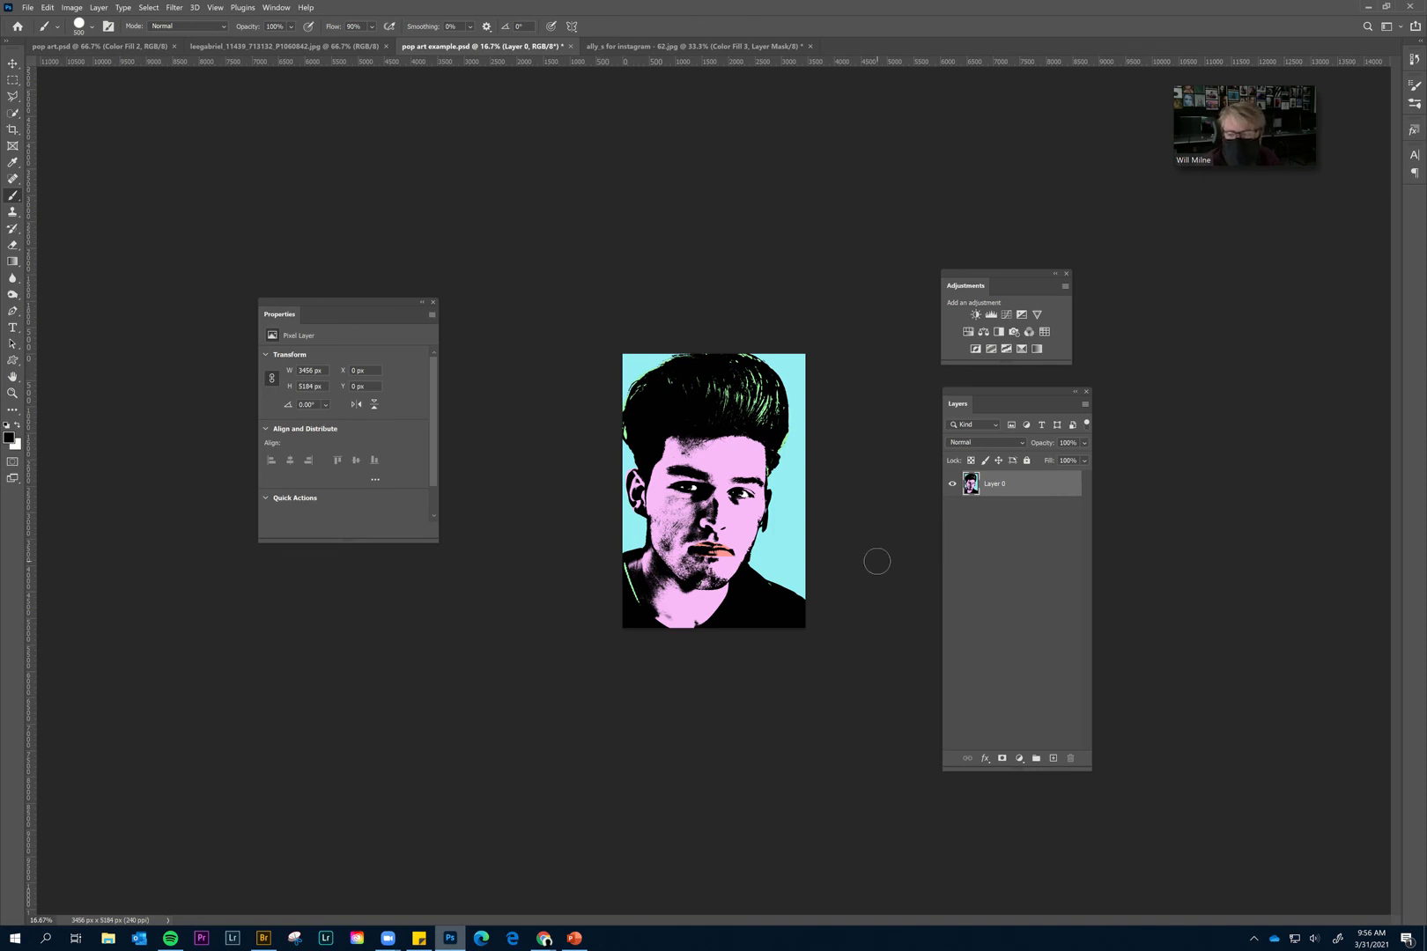
{"action": "left_click", "coordinate": [73, 13]}
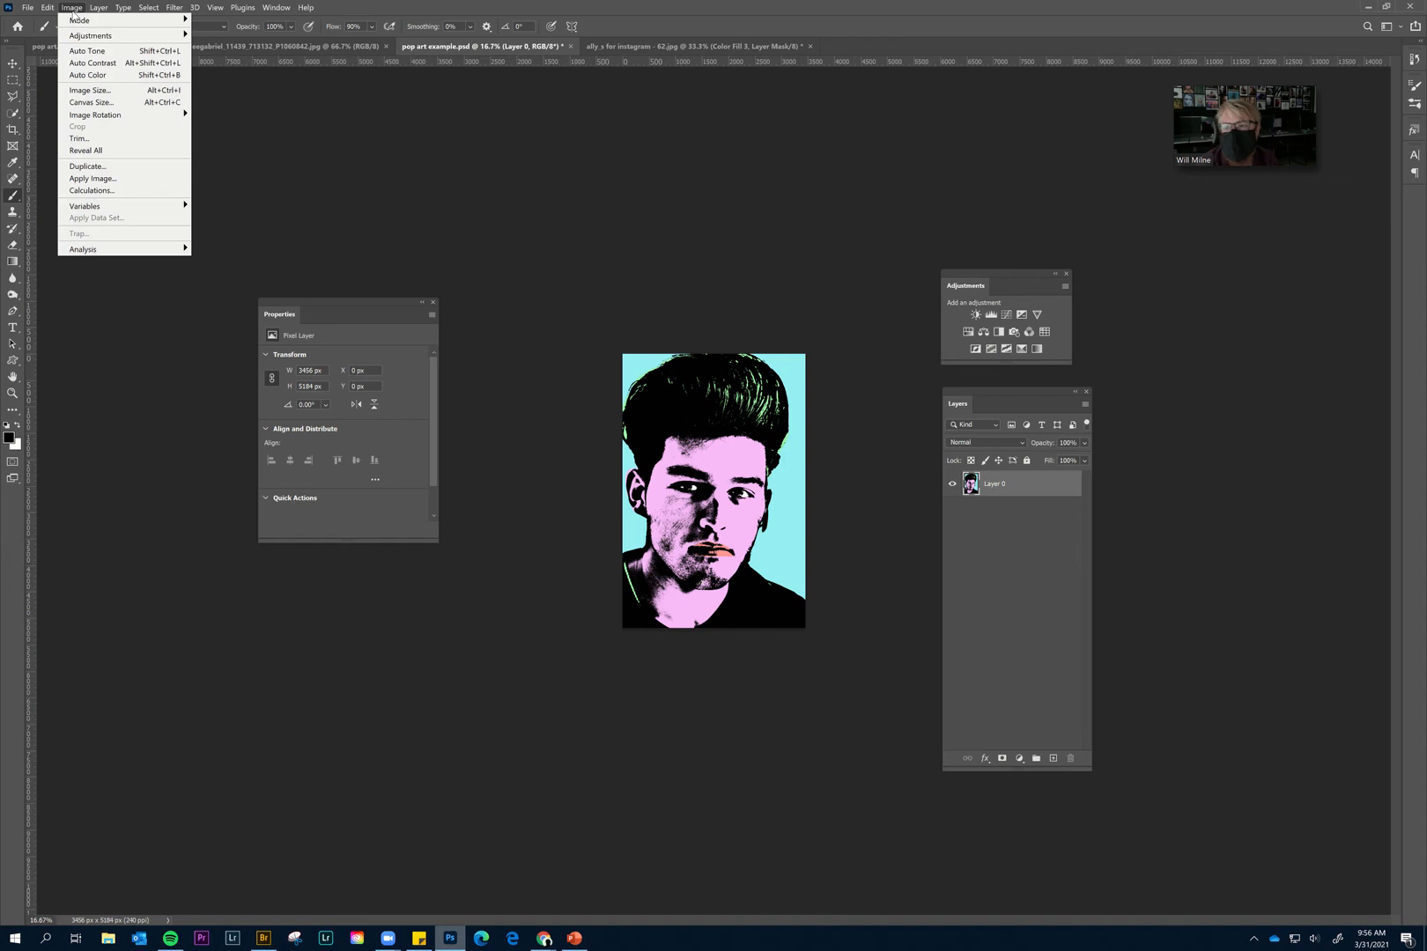
{"action": "left_click", "coordinate": [92, 102]}
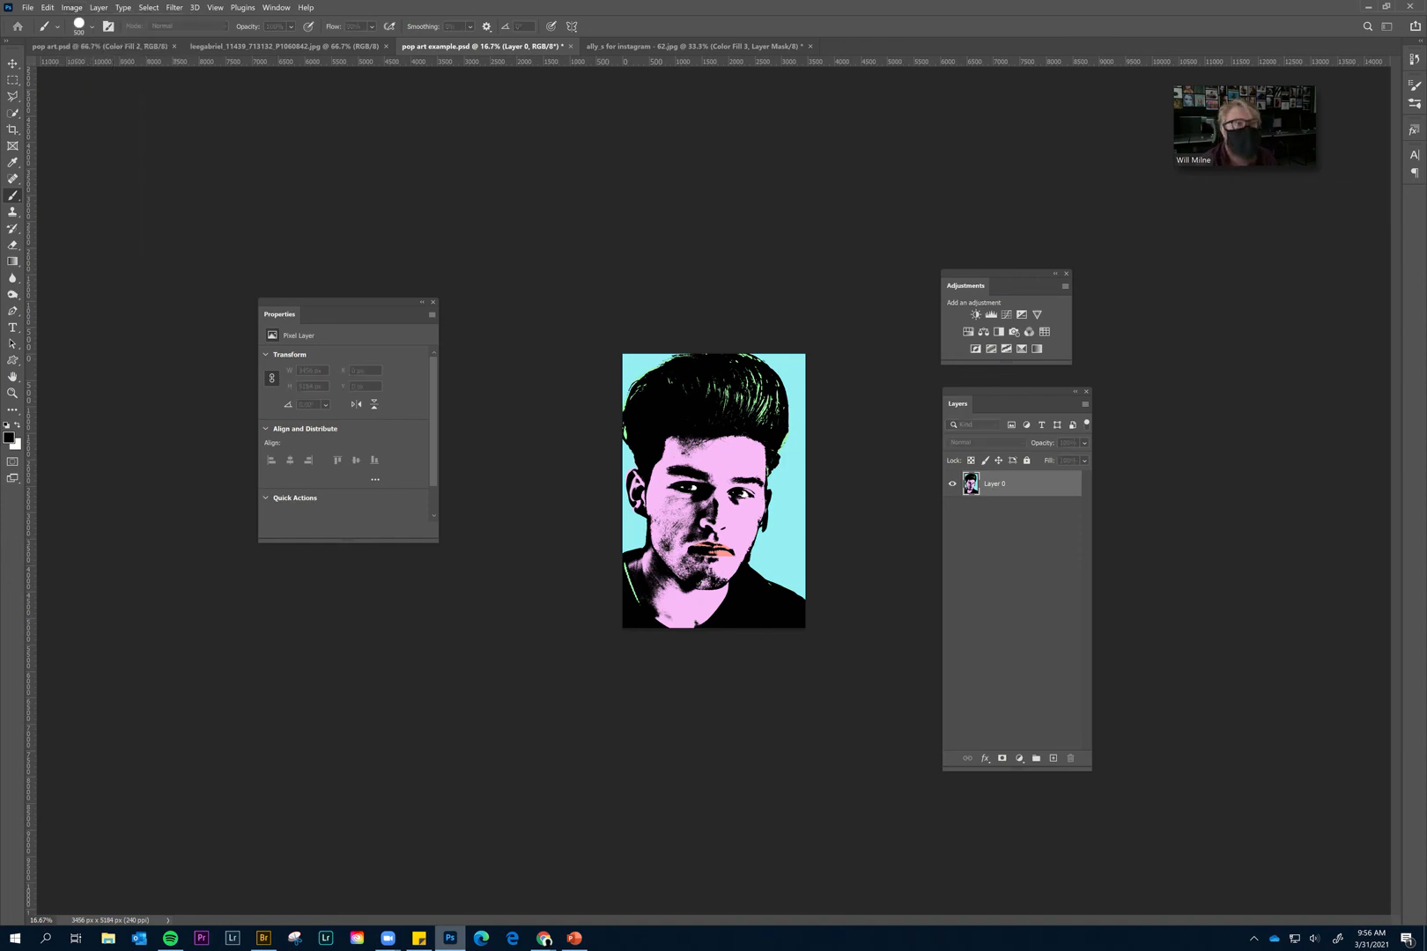
{"action": "left_click_drag", "start_coordinate": [1426, 282], "coordinate": [717, 337]}
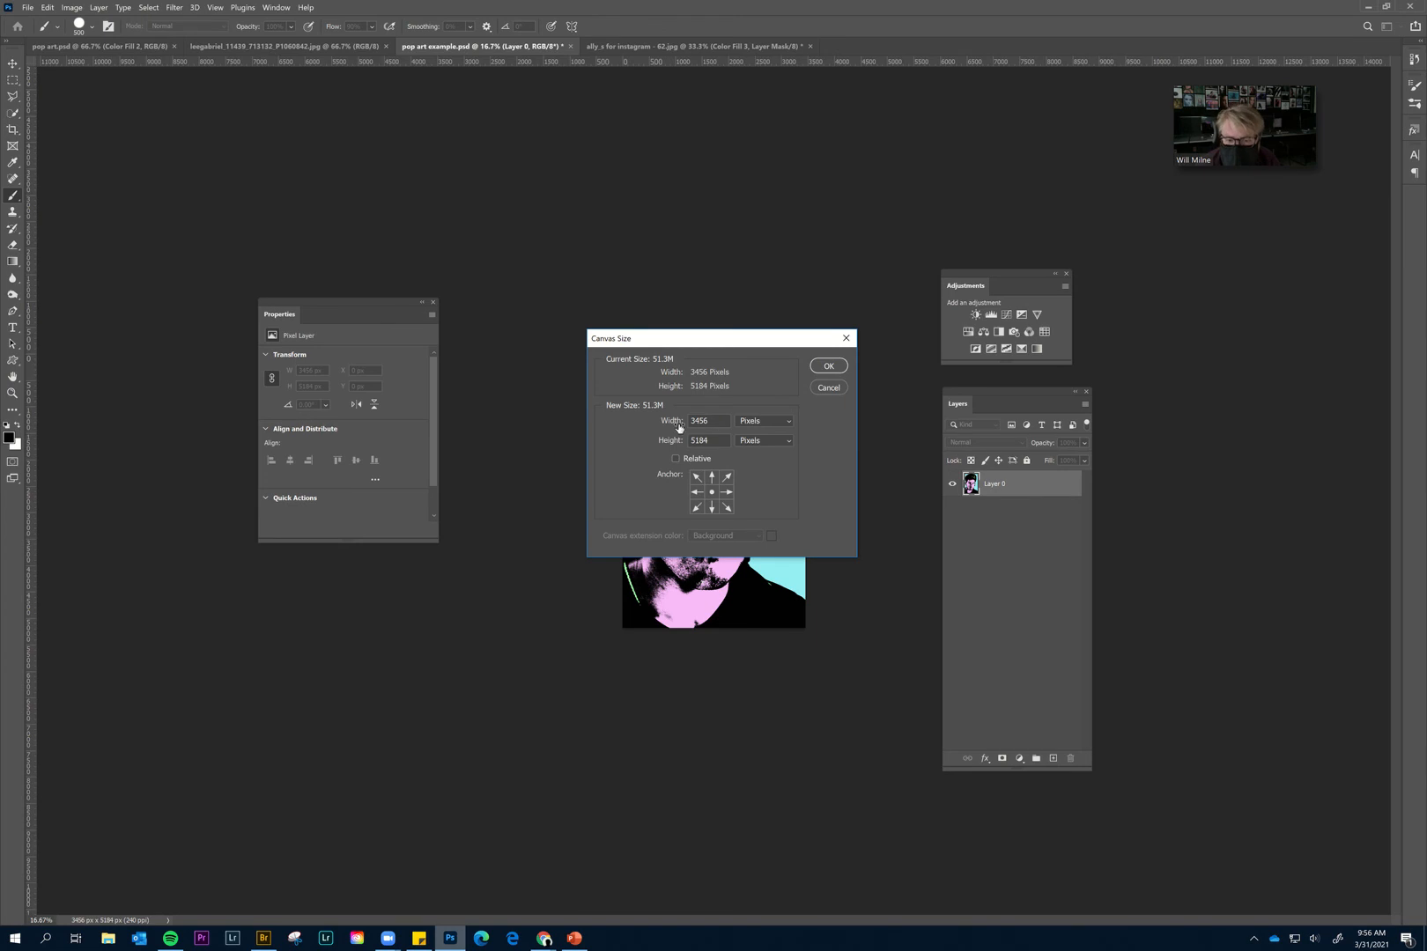
{"action": "left_click", "coordinate": [762, 421]}
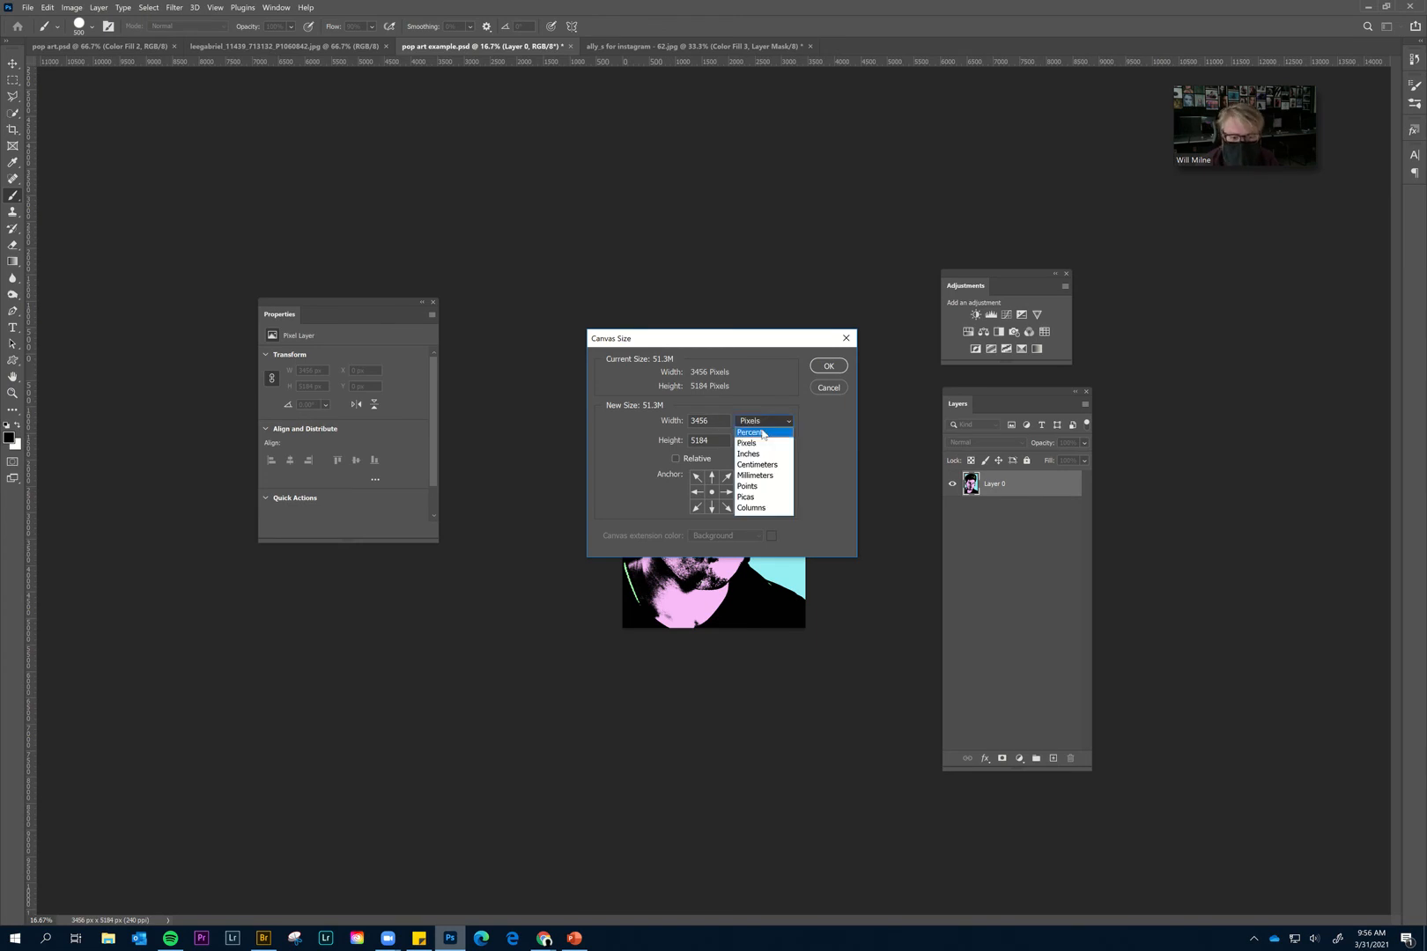
{"action": "left_click", "coordinate": [761, 425]}
{"action": "left_click_drag", "start_coordinate": [722, 333], "coordinate": [857, 315]}
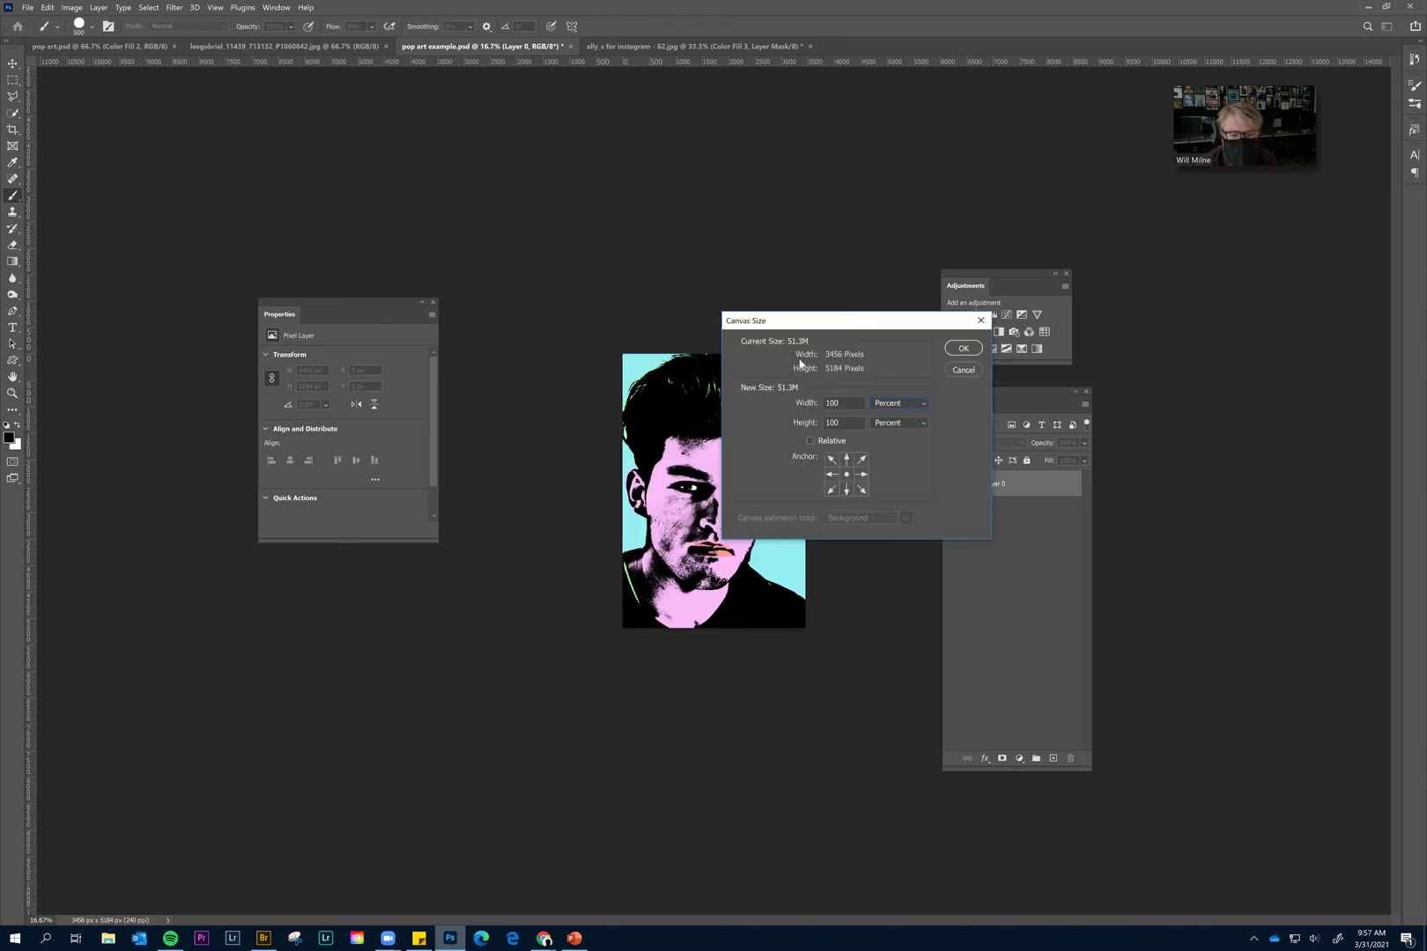
{"action": "left_click", "coordinate": [865, 406]}
{"action": "type", "text": "200"}
{"action": "key", "text": "Tab"}
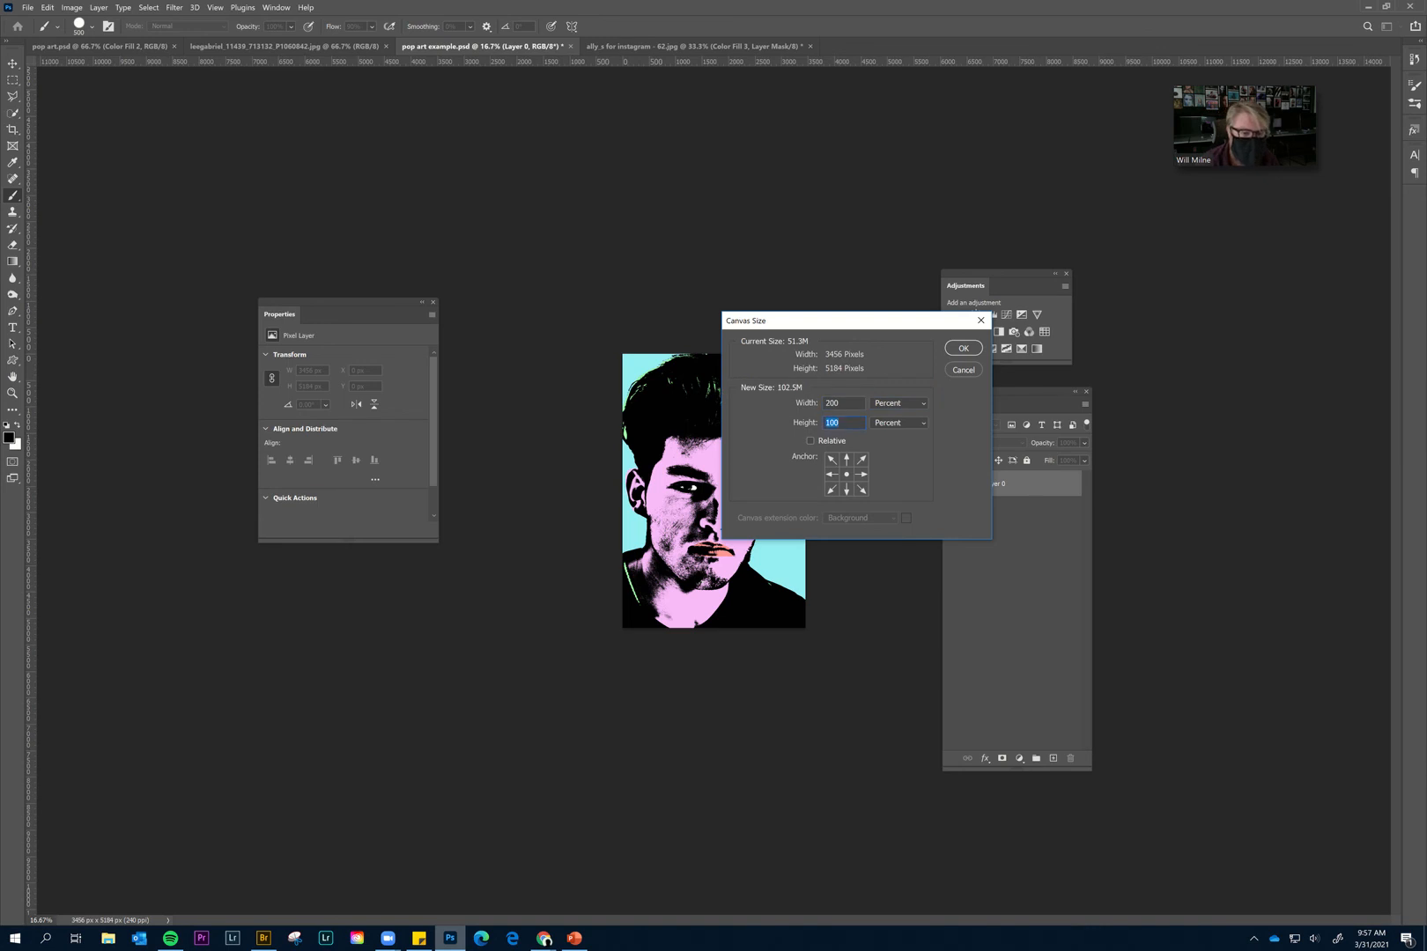
{"action": "type", "text": "200"}
{"action": "left_click", "coordinate": [970, 351]}
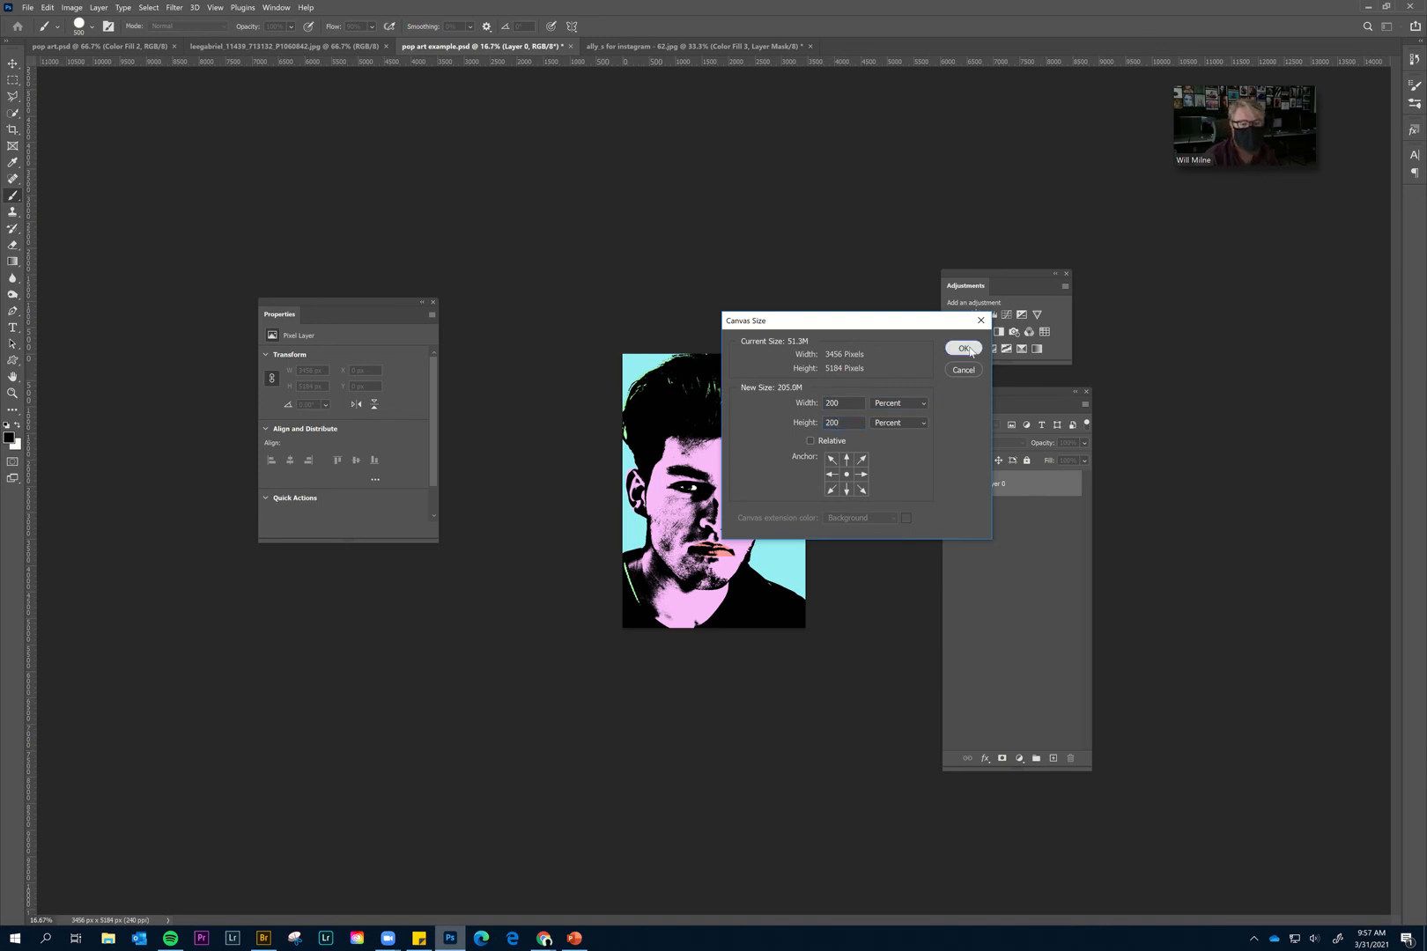
{"action": "key", "text": "ctrl+z"}
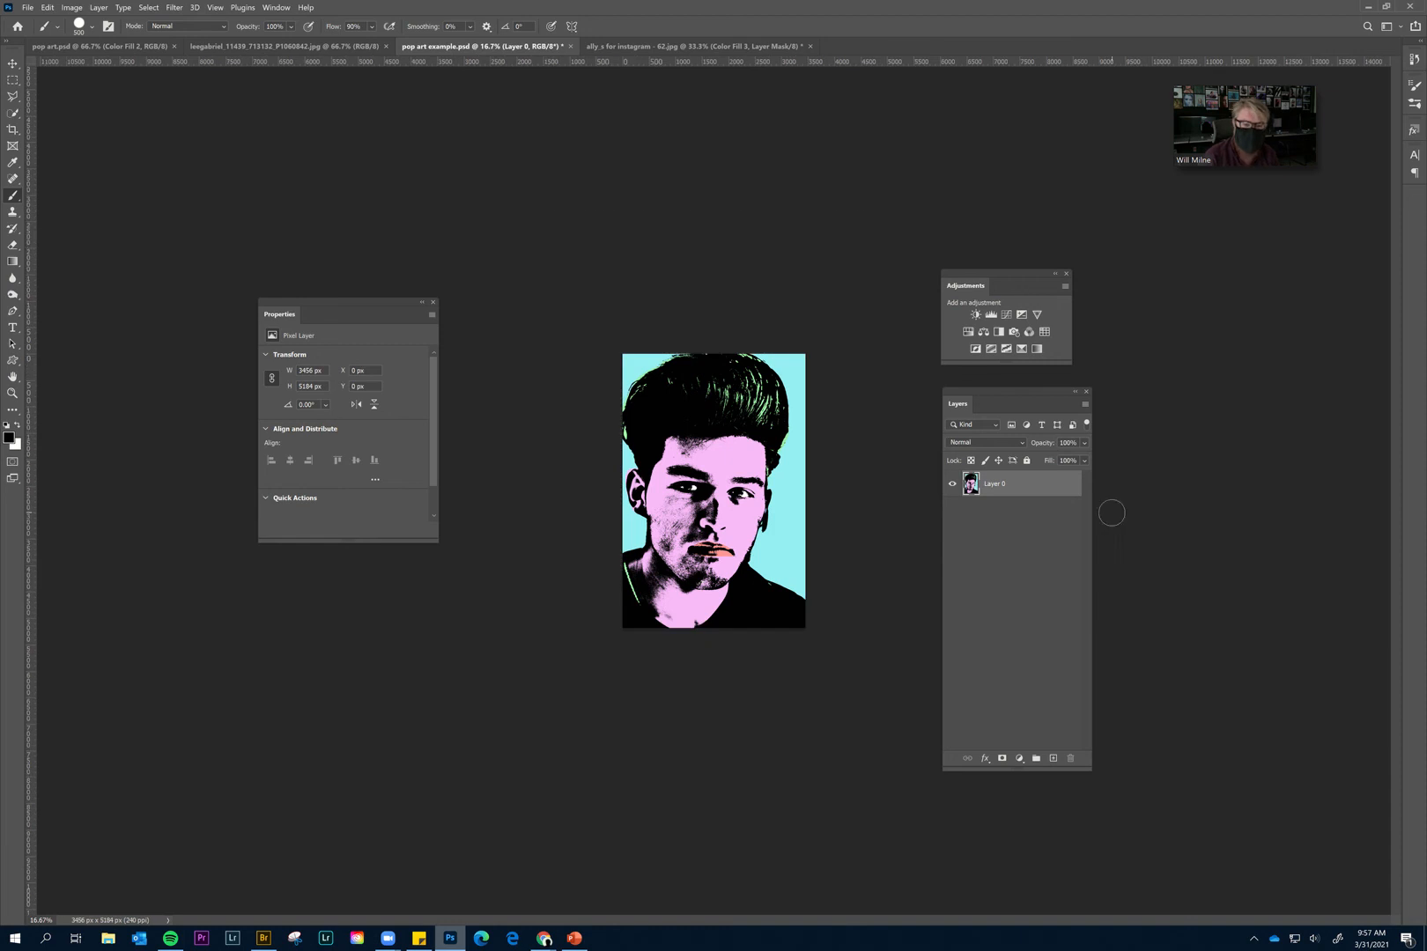
{"action": "key", "text": "ctrl+z"}
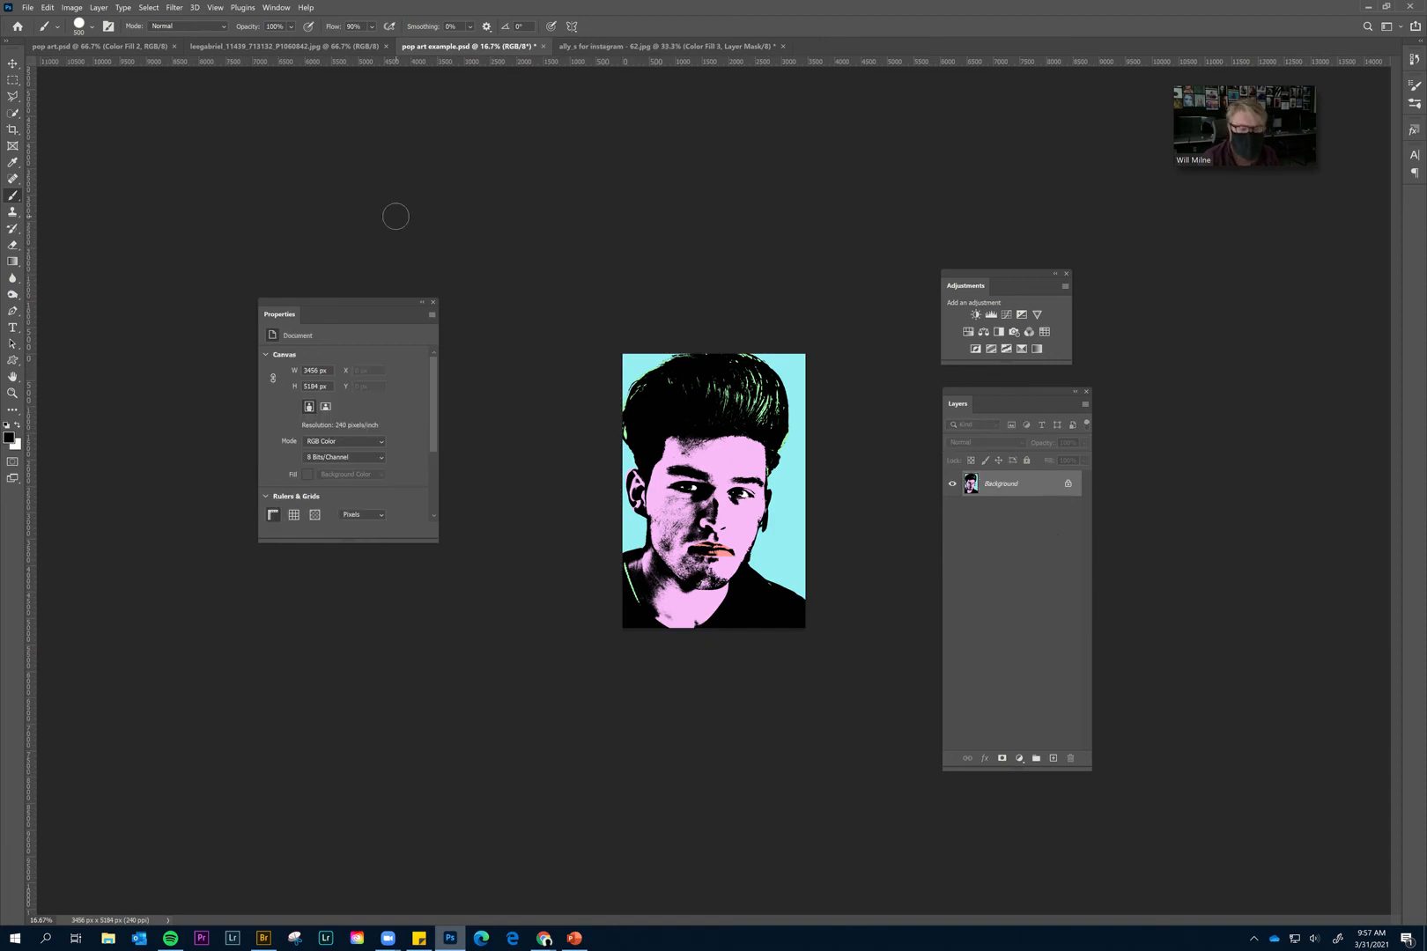
Enlarge the canvas to 200 percent in width and height while the Background layer is locked.
{"action": "left_click", "coordinate": [72, 7]}
{"action": "left_click", "coordinate": [90, 102]}
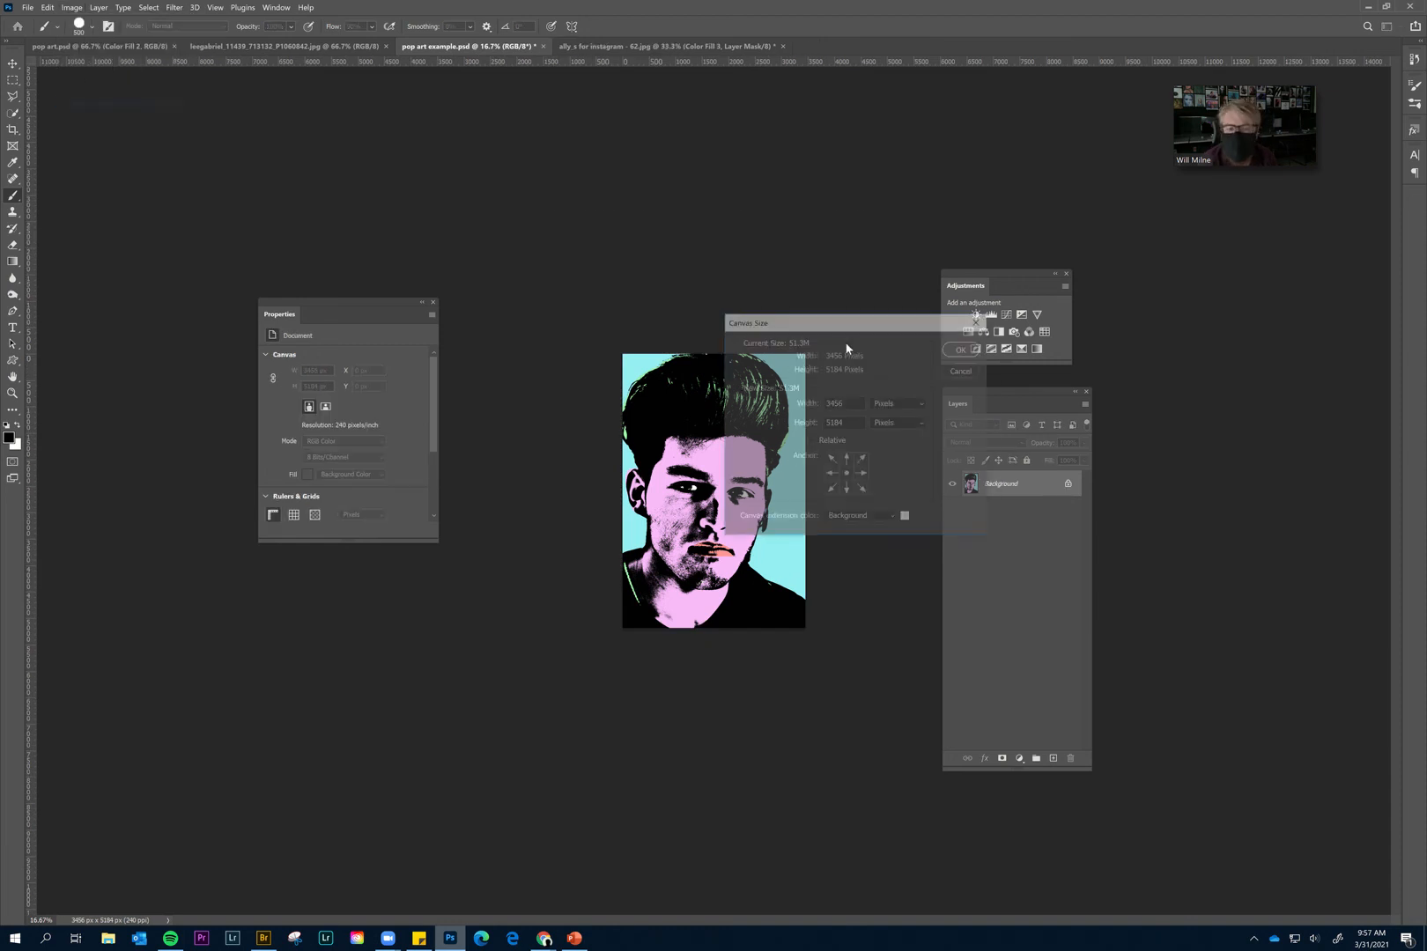
{"action": "left_click", "coordinate": [891, 404]}
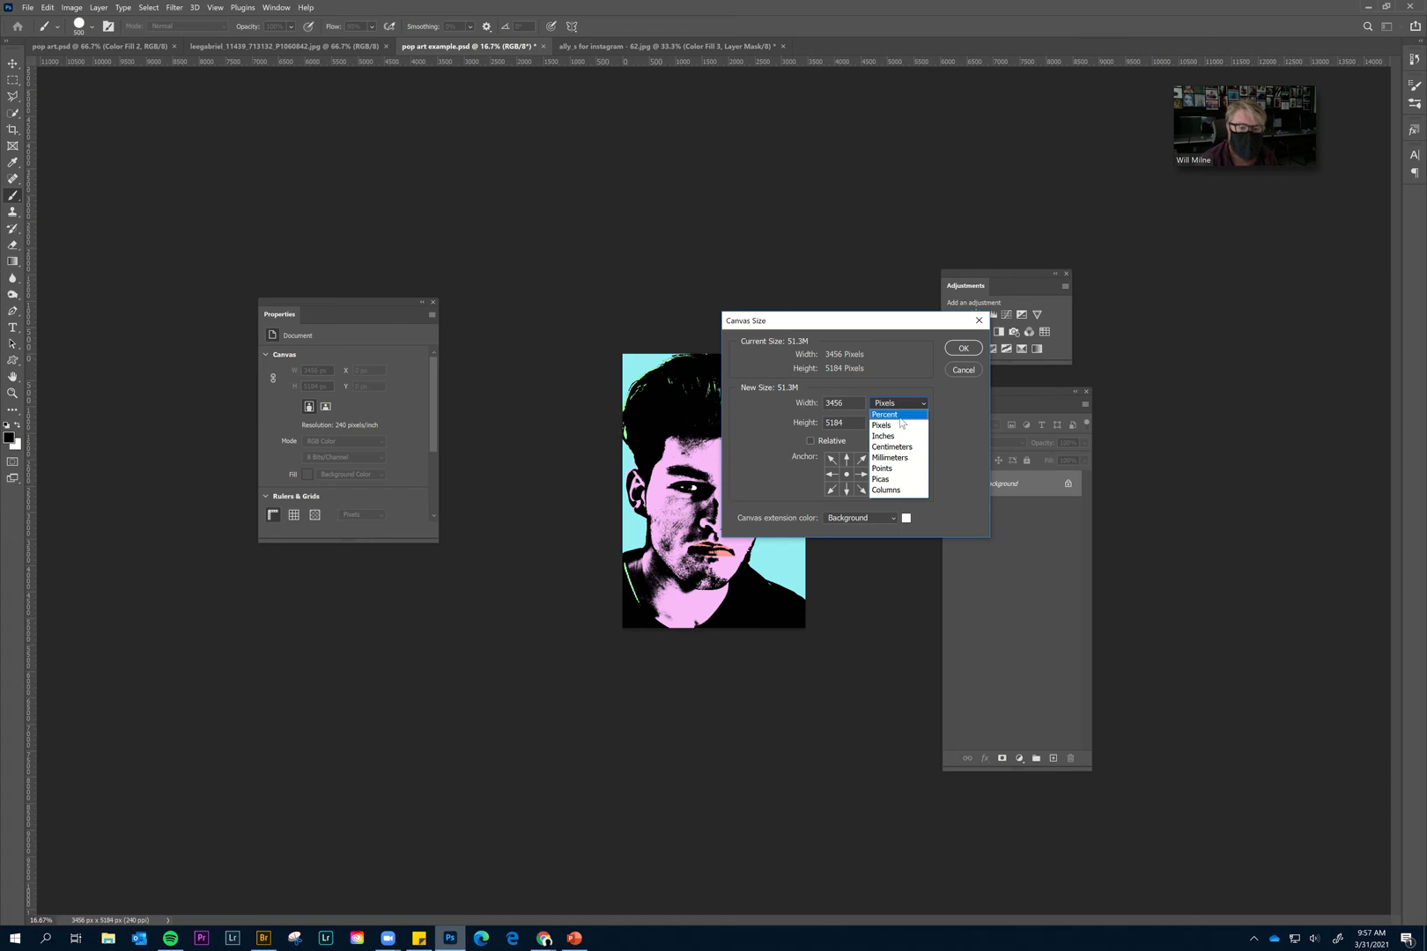
{"action": "left_click", "coordinate": [884, 414]}
{"action": "type", "text": "200"}
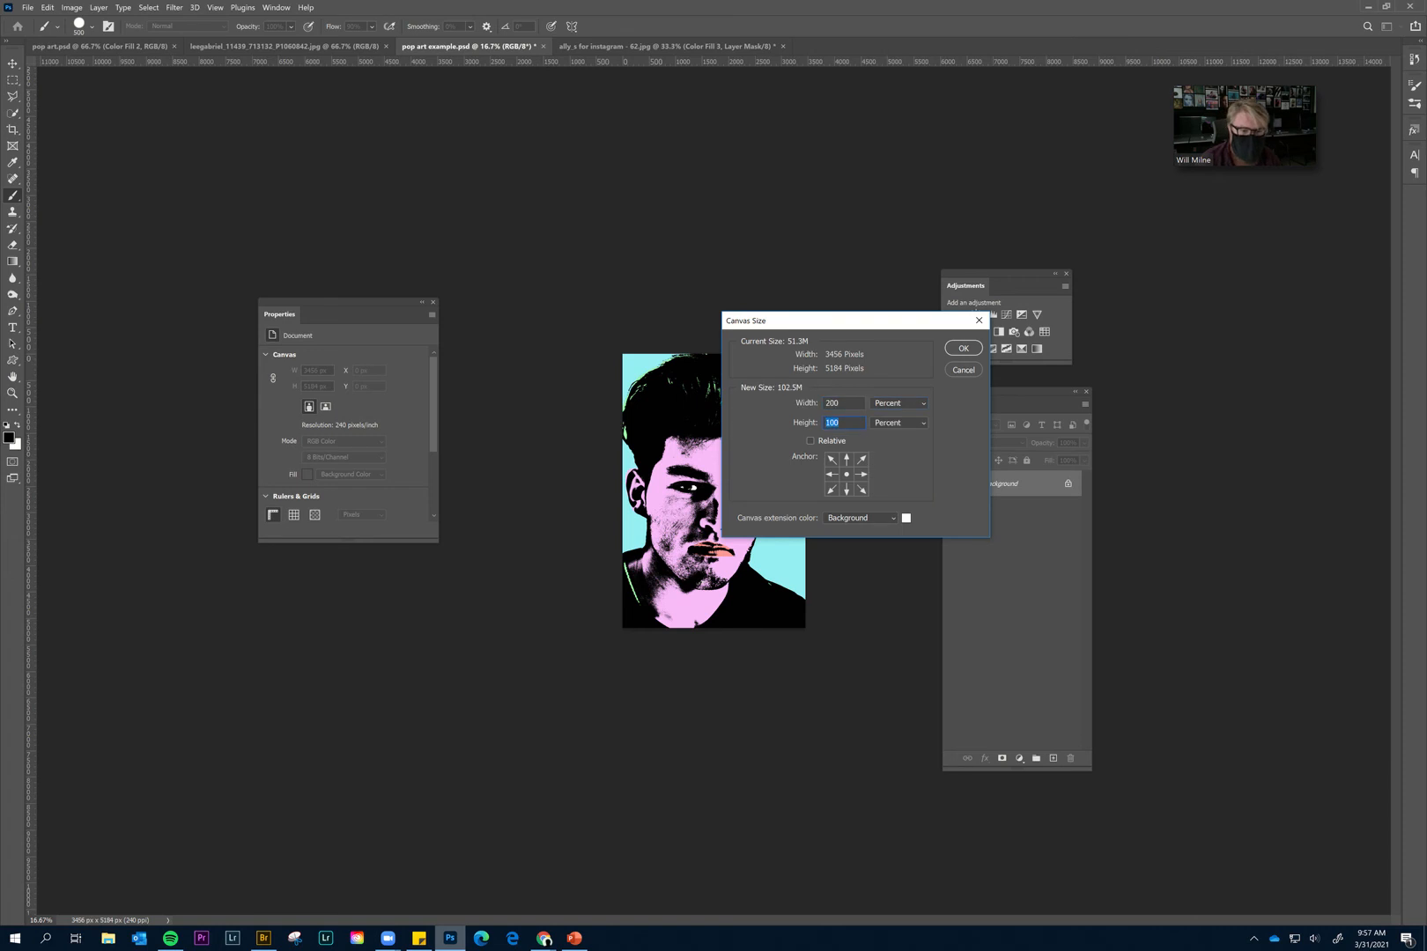
{"action": "key", "text": "Tab"}
{"action": "type", "text": "200"}
{"action": "key", "text": "Return"}
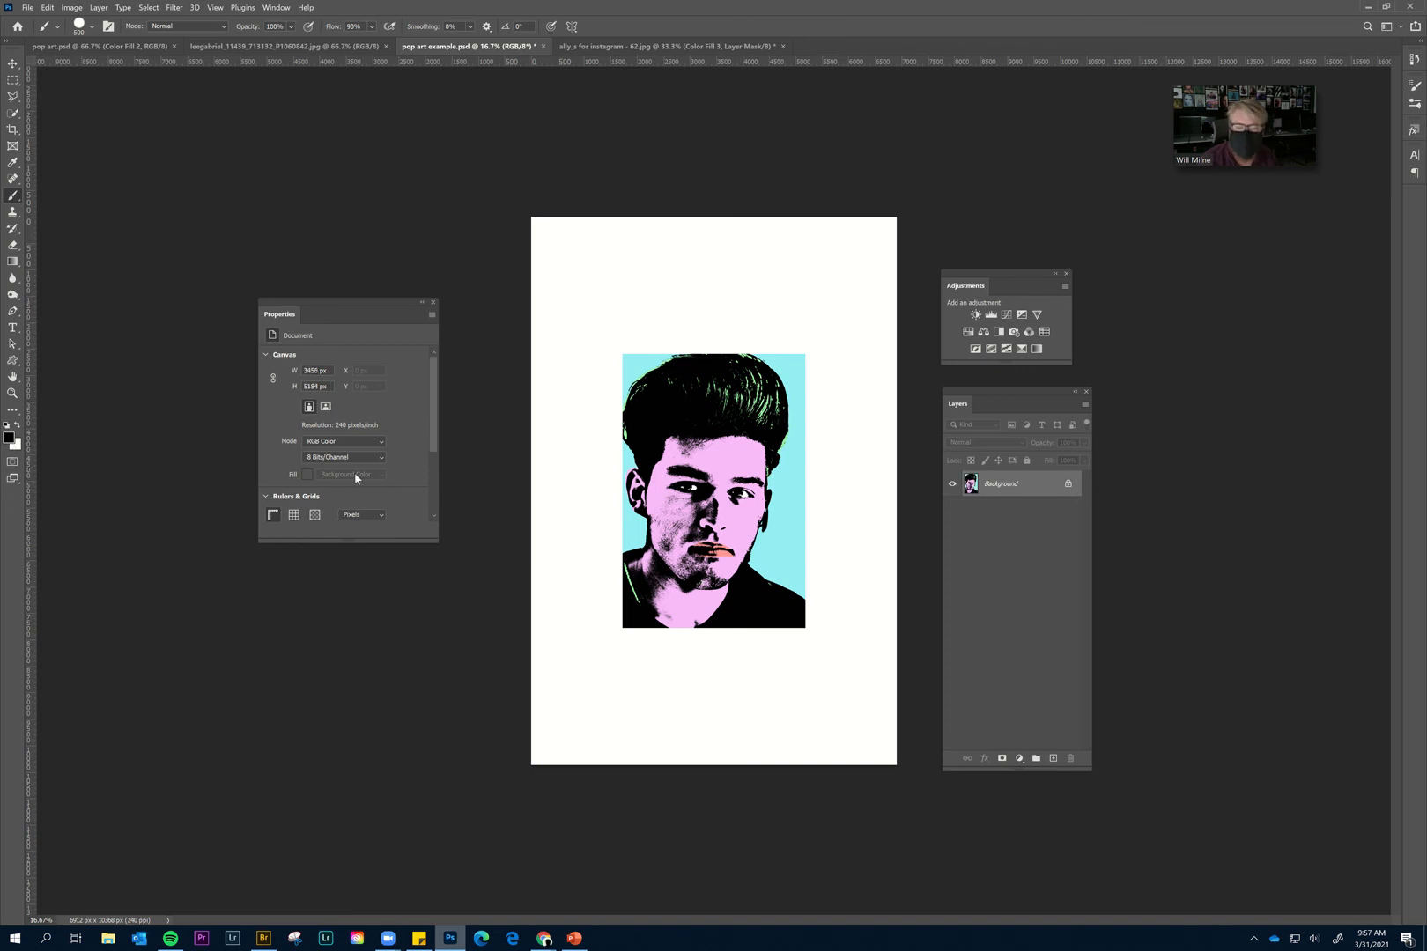
Undo the last canvas enlargement and unlock the Background layer.
{"action": "key", "text": "ctrl+z"}
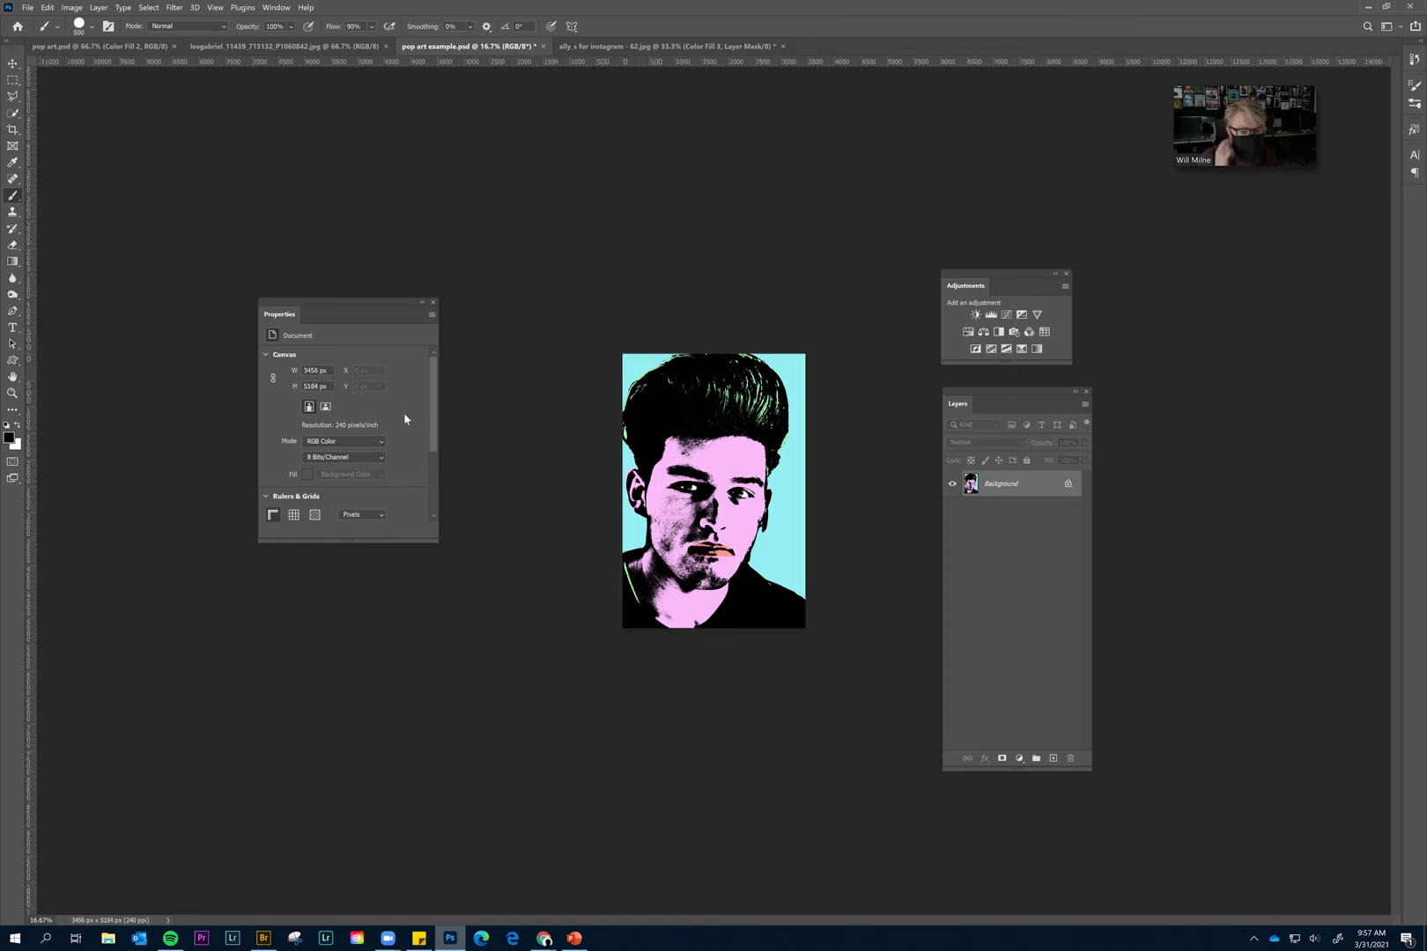
{"action": "left_click", "coordinate": [1066, 486]}
Enlarge the canvas to 200 percent in width and height, anchoring the portrait in the lower-left corner.
{"action": "left_click", "coordinate": [71, 7]}
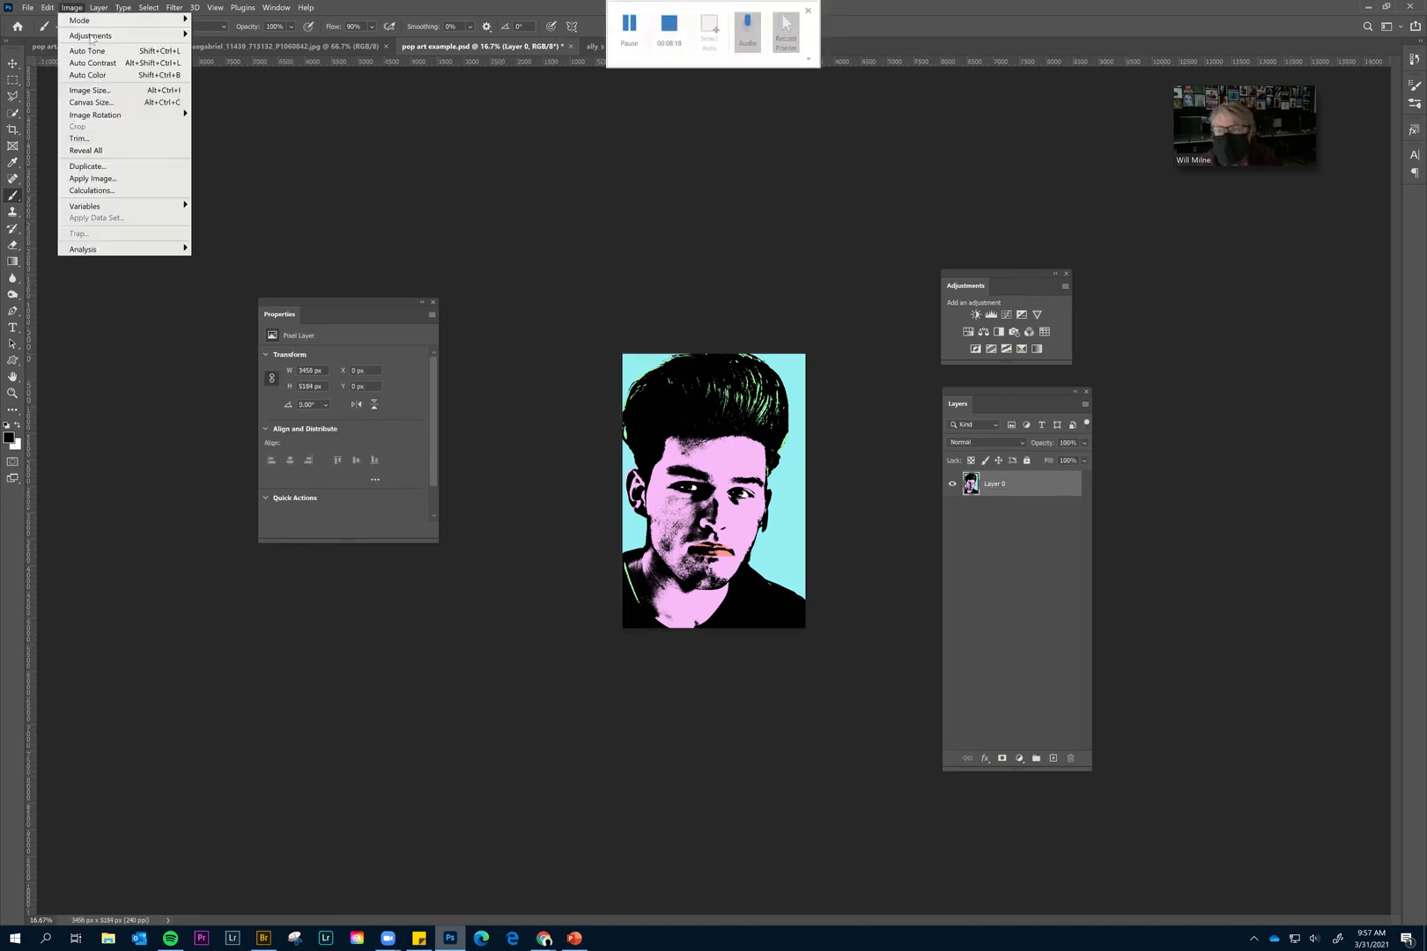
{"action": "left_click", "coordinate": [91, 102]}
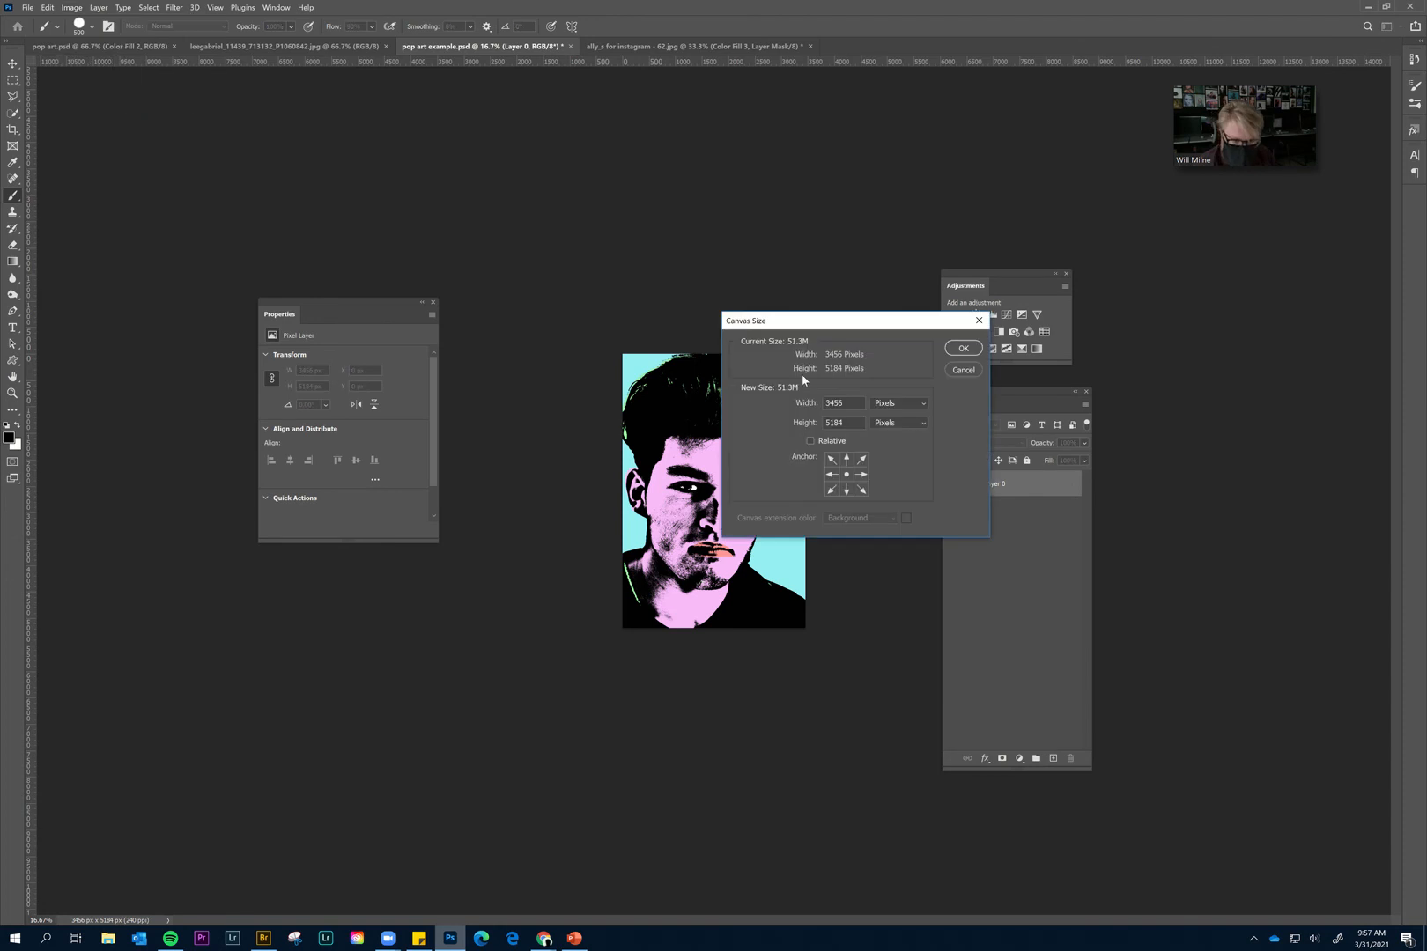
{"action": "left_click", "coordinate": [906, 423]}
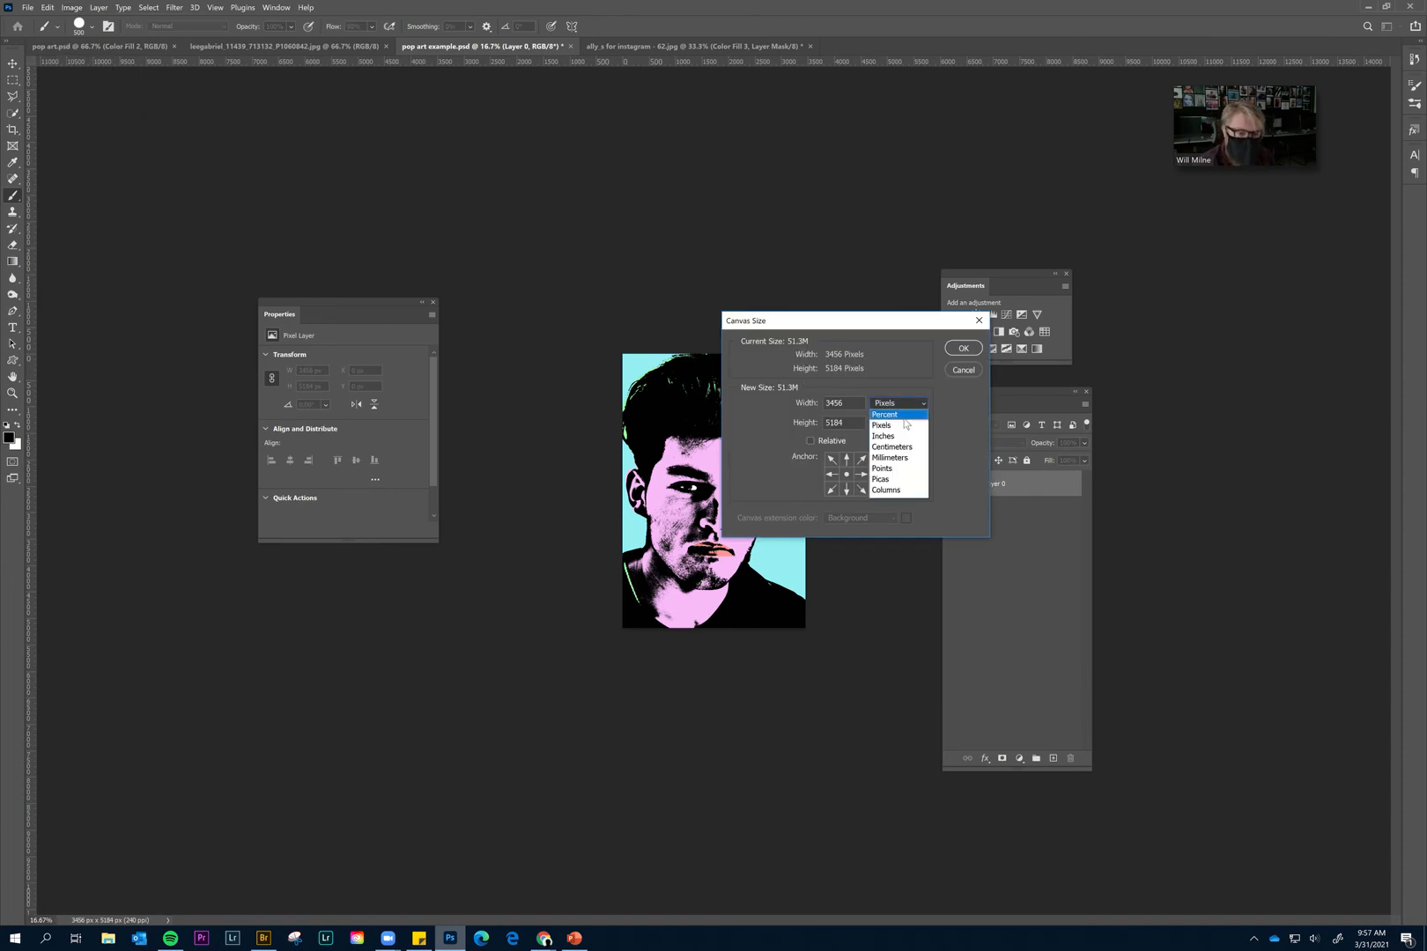
{"action": "left_click", "coordinate": [885, 414]}
{"action": "double_click", "coordinate": [839, 403]}
{"action": "type", "text": "200"}
{"action": "key", "text": "Tab"}
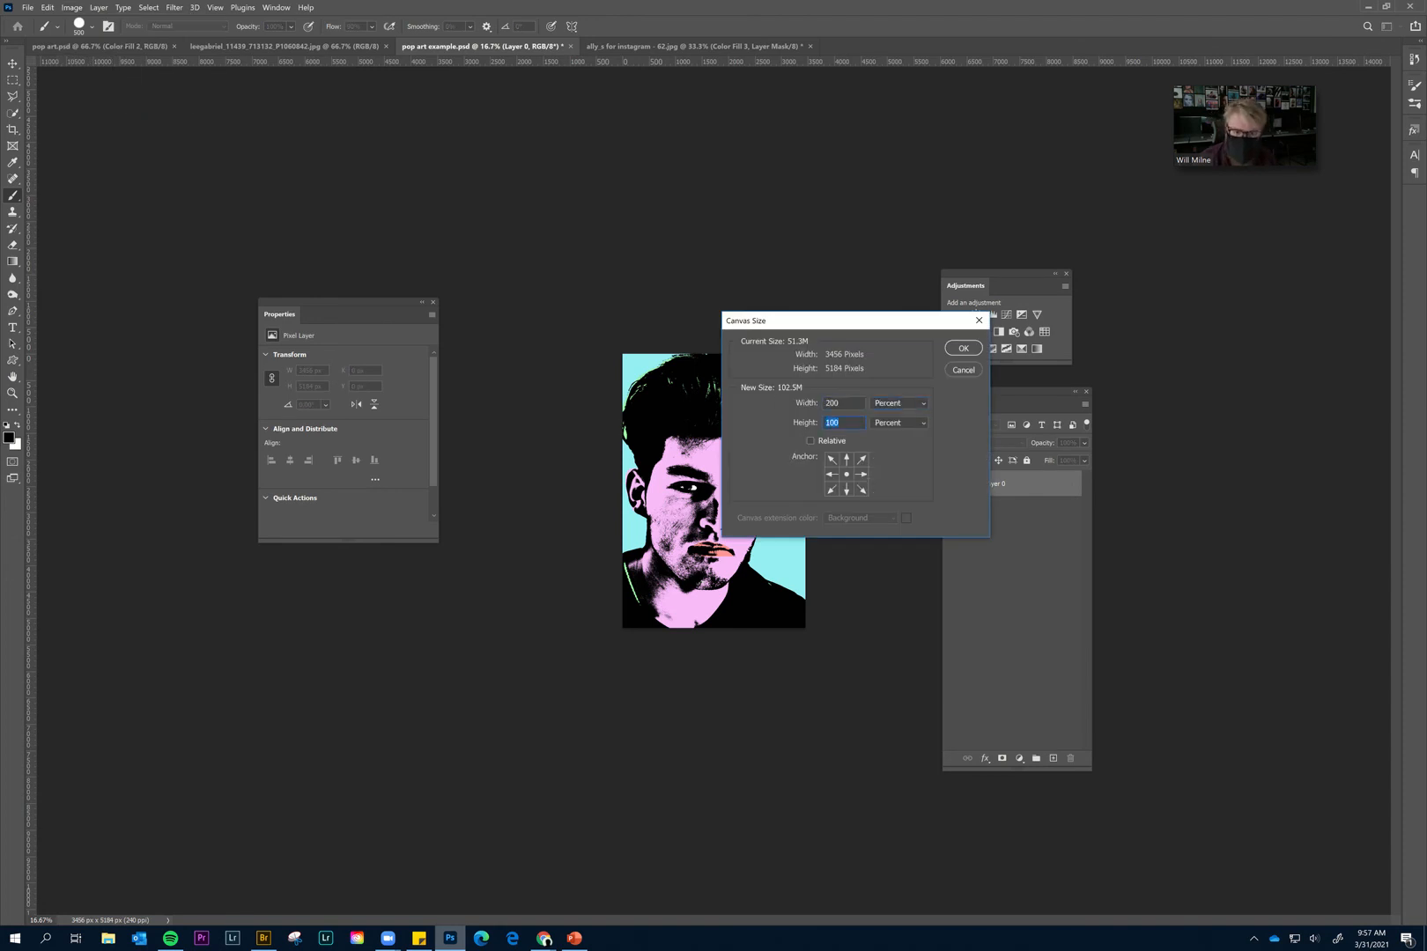
{"action": "type", "text": "200"}
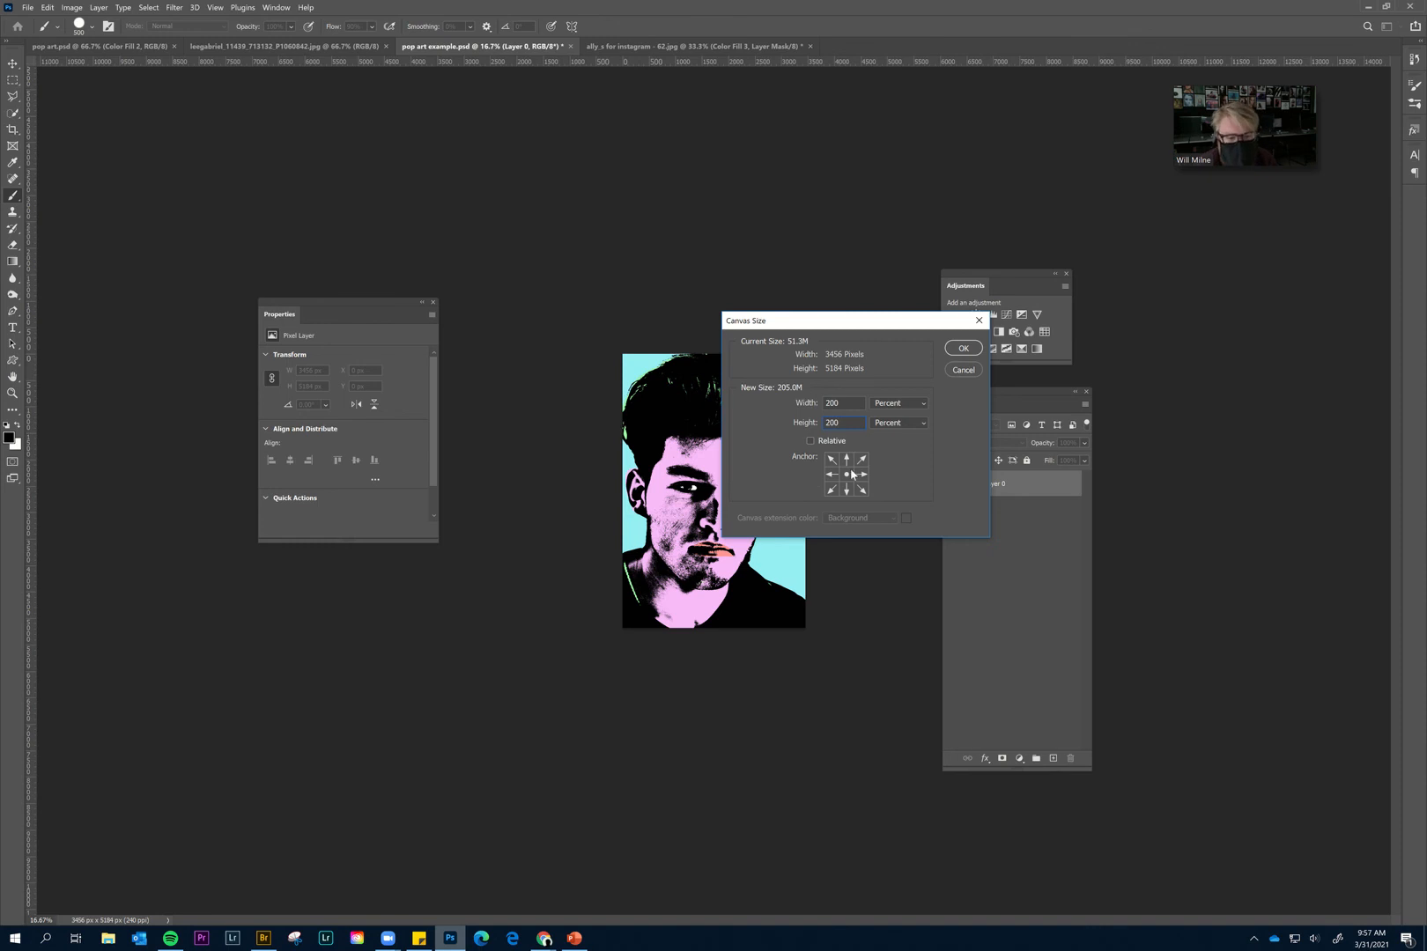
{"action": "left_click", "coordinate": [832, 490]}
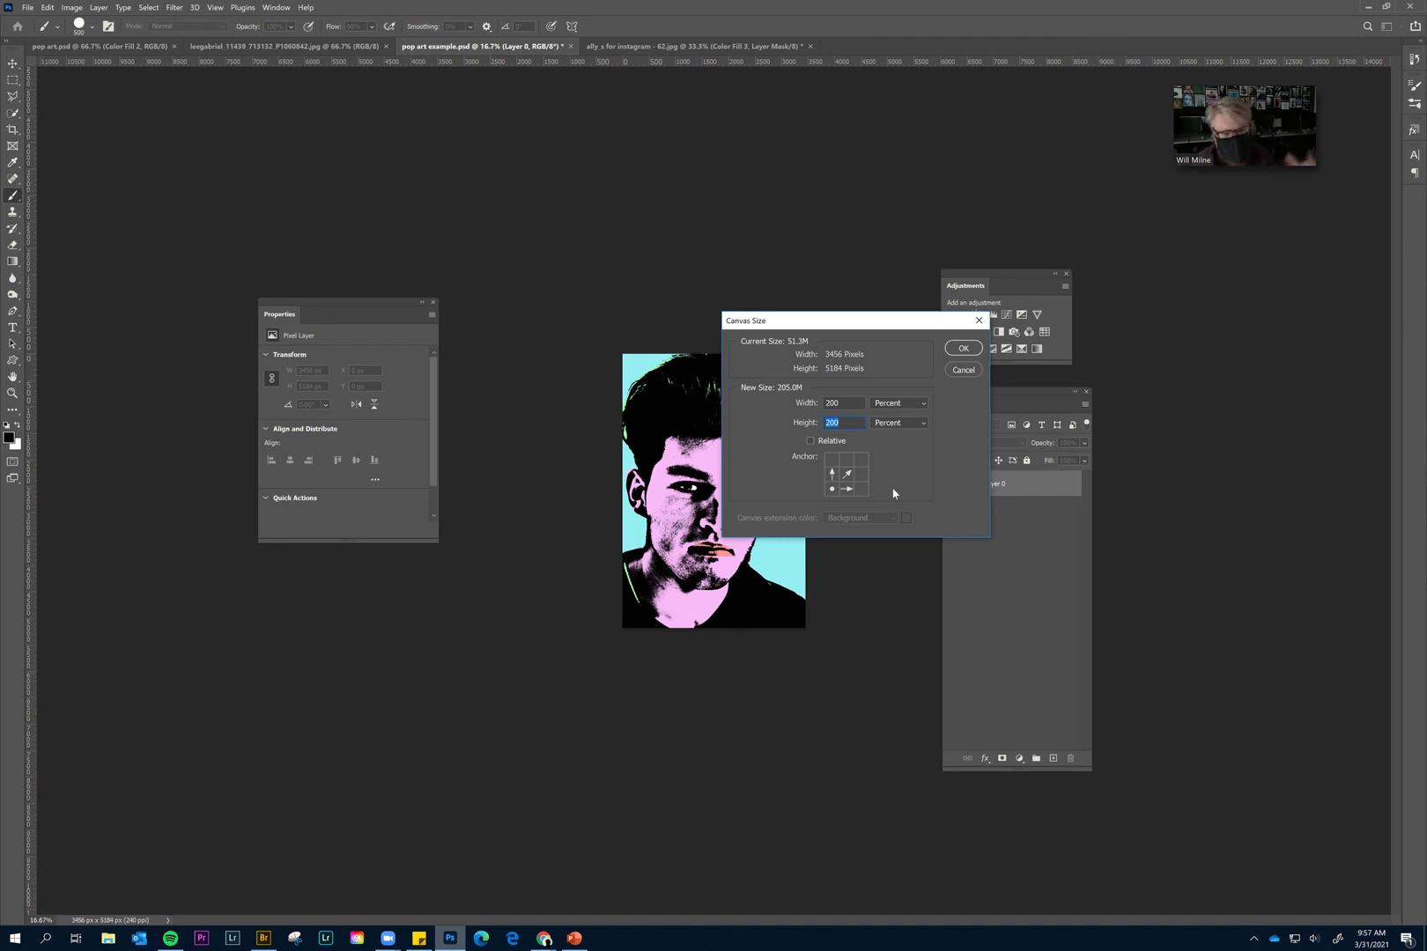
{"action": "left_click", "coordinate": [963, 352]}
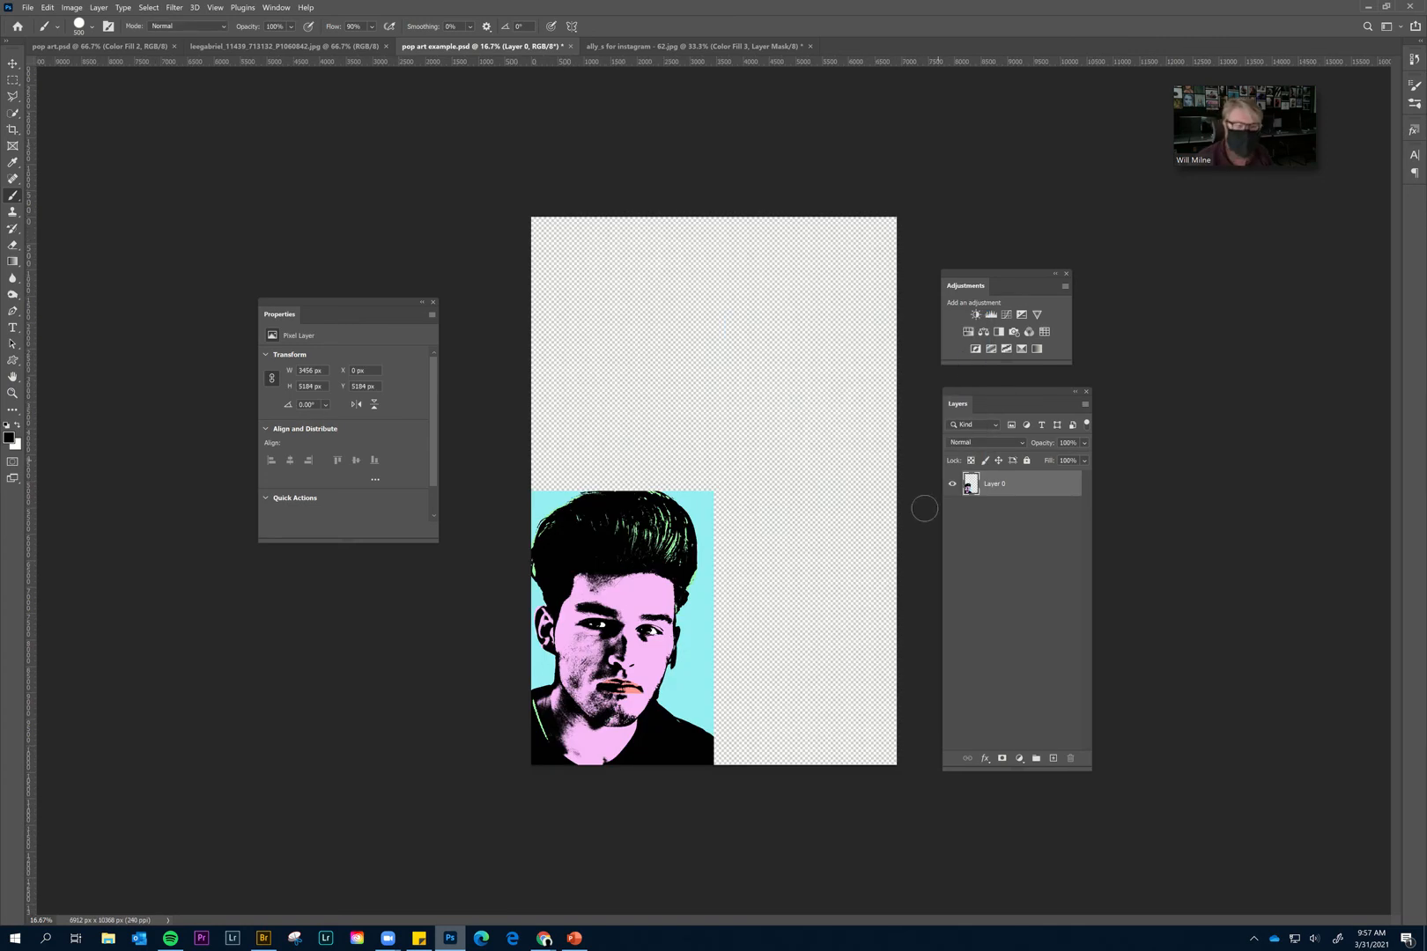
Duplicate the portrait layer three times and arrange the copies with the original into a two-by-two grid filling the canvas.
{"action": "key", "text": "ctrl+j"}
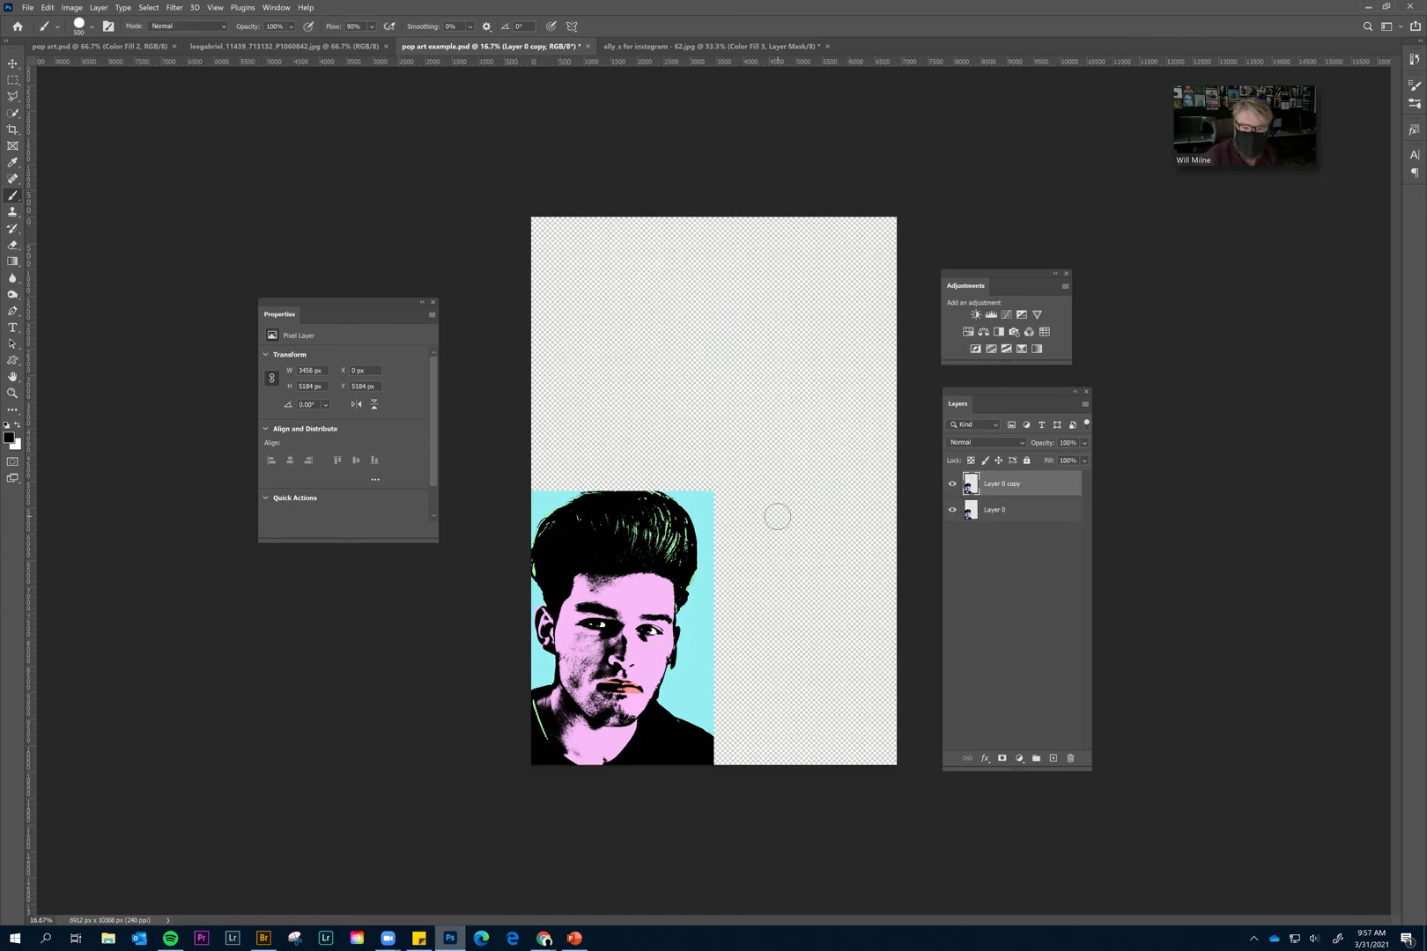
{"action": "key", "text": "v"}
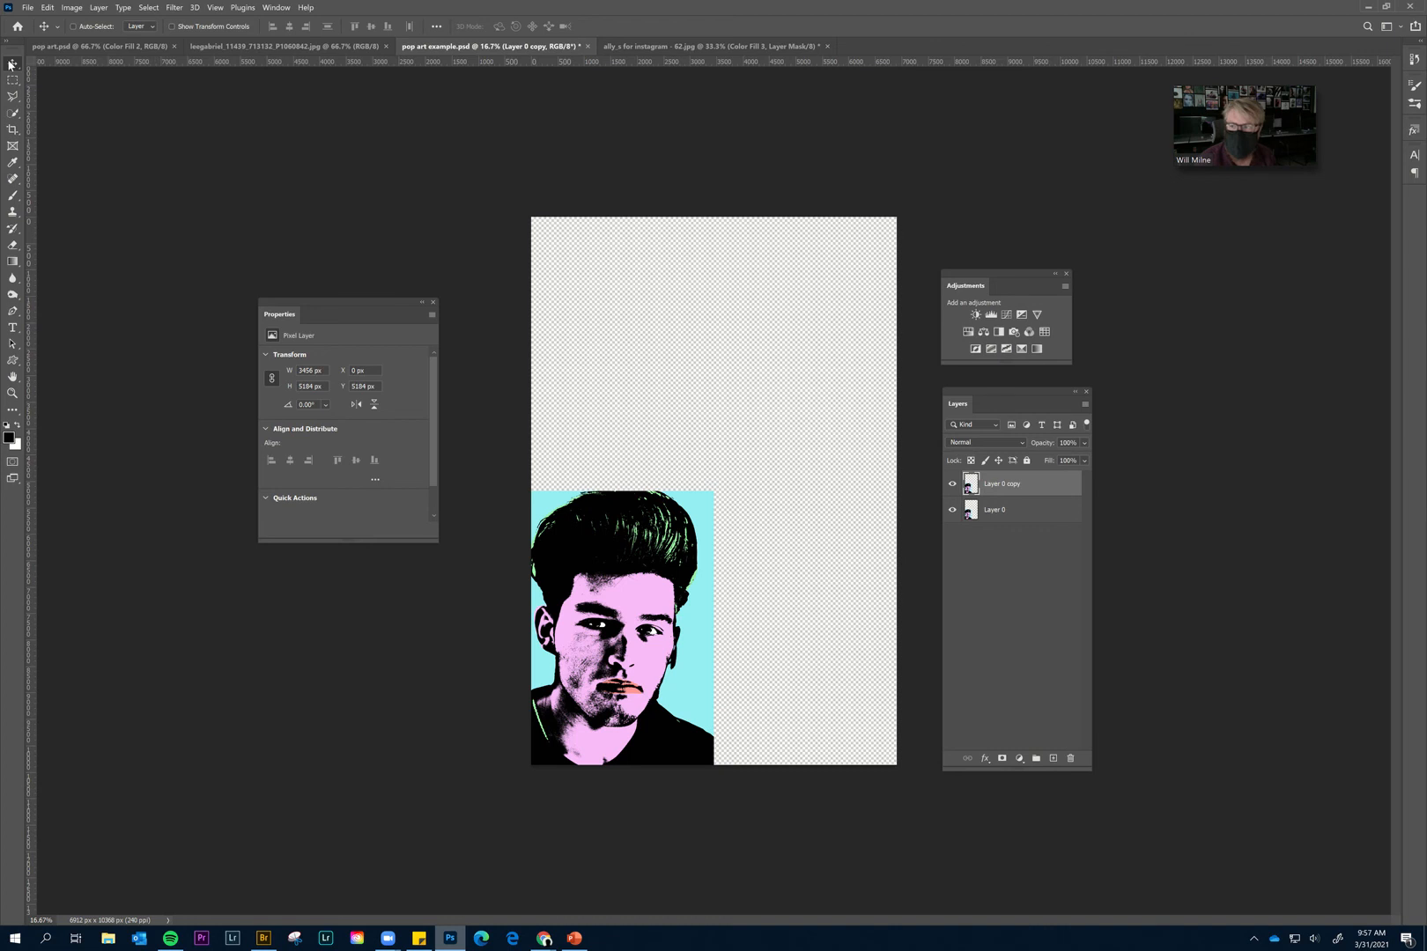
{"action": "left_click_drag", "start_coordinate": [623, 607], "coordinate": [629, 333]}
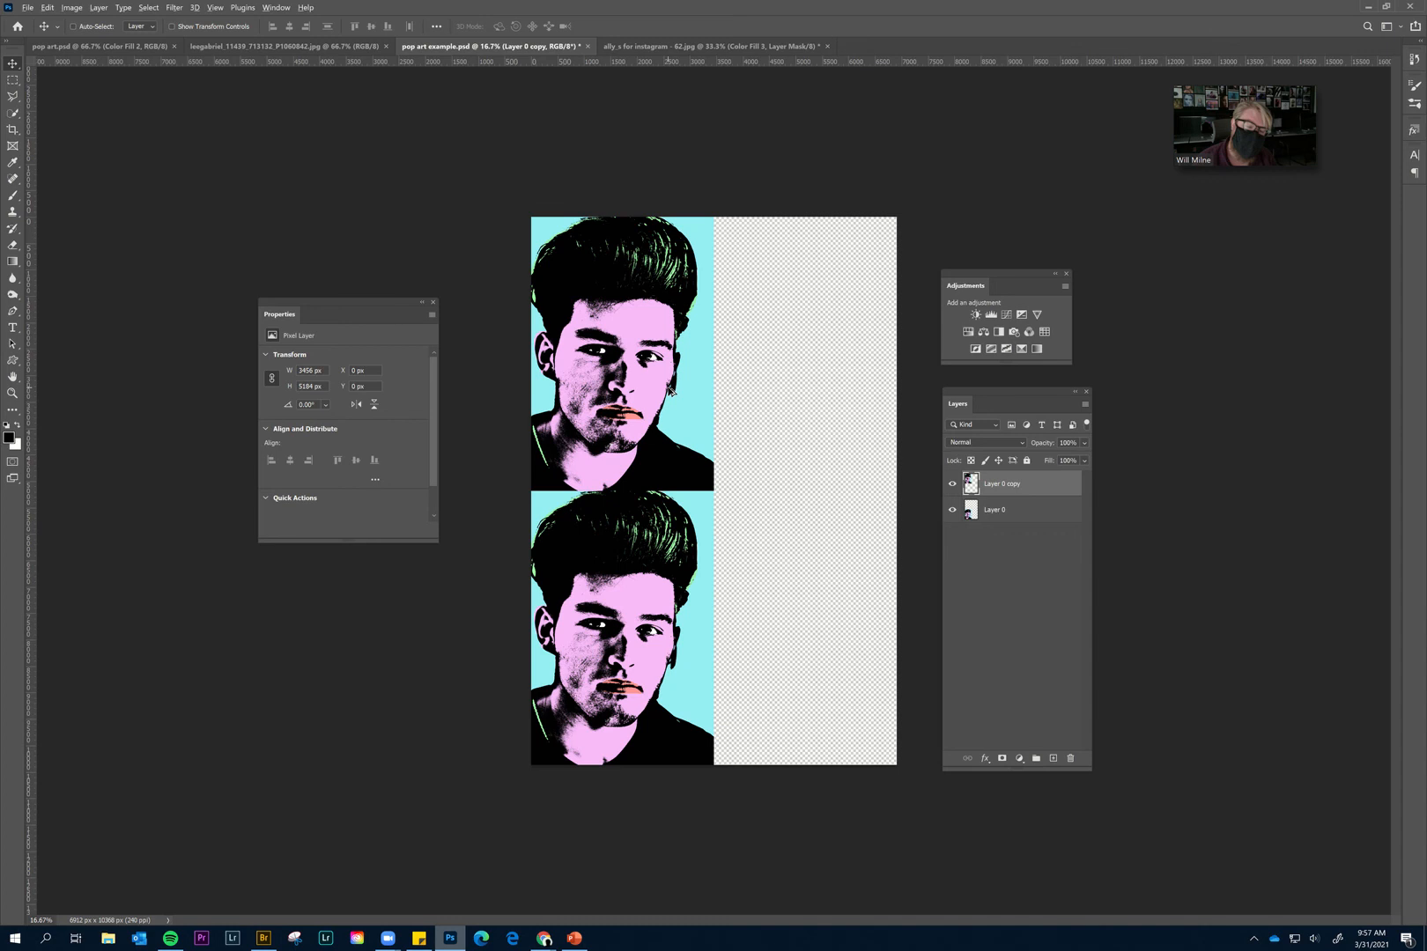
{"action": "left_click_drag", "start_coordinate": [673, 393], "coordinate": [849, 661]}
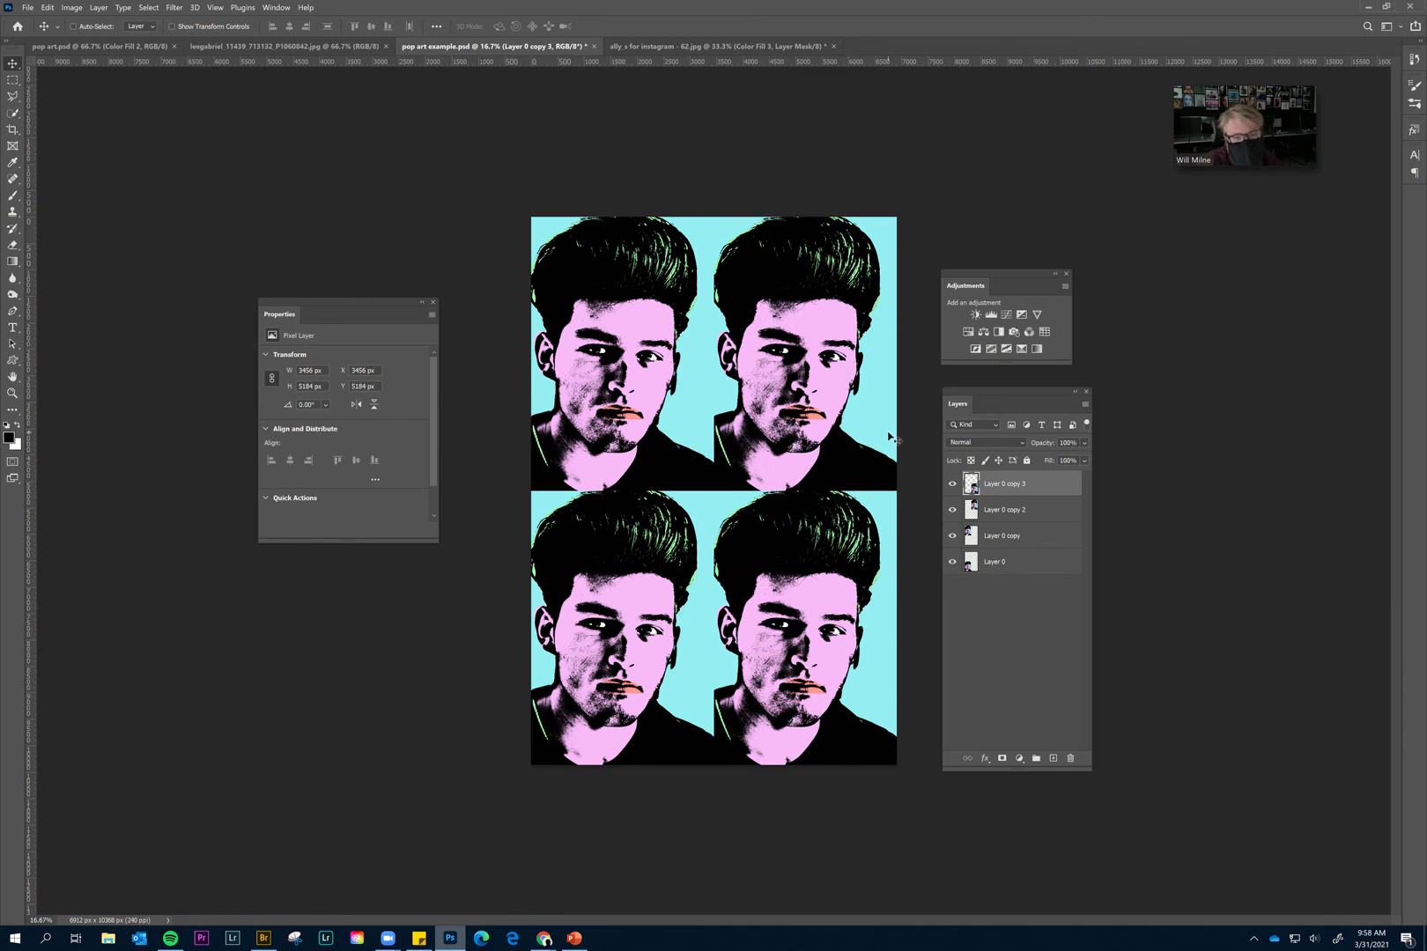
Add a Hue/Saturation adjustment layer clipped to Layer 0 copy 3, the lower-right portrait, with its hue at about -72.
{"action": "left_click", "coordinate": [968, 333]}
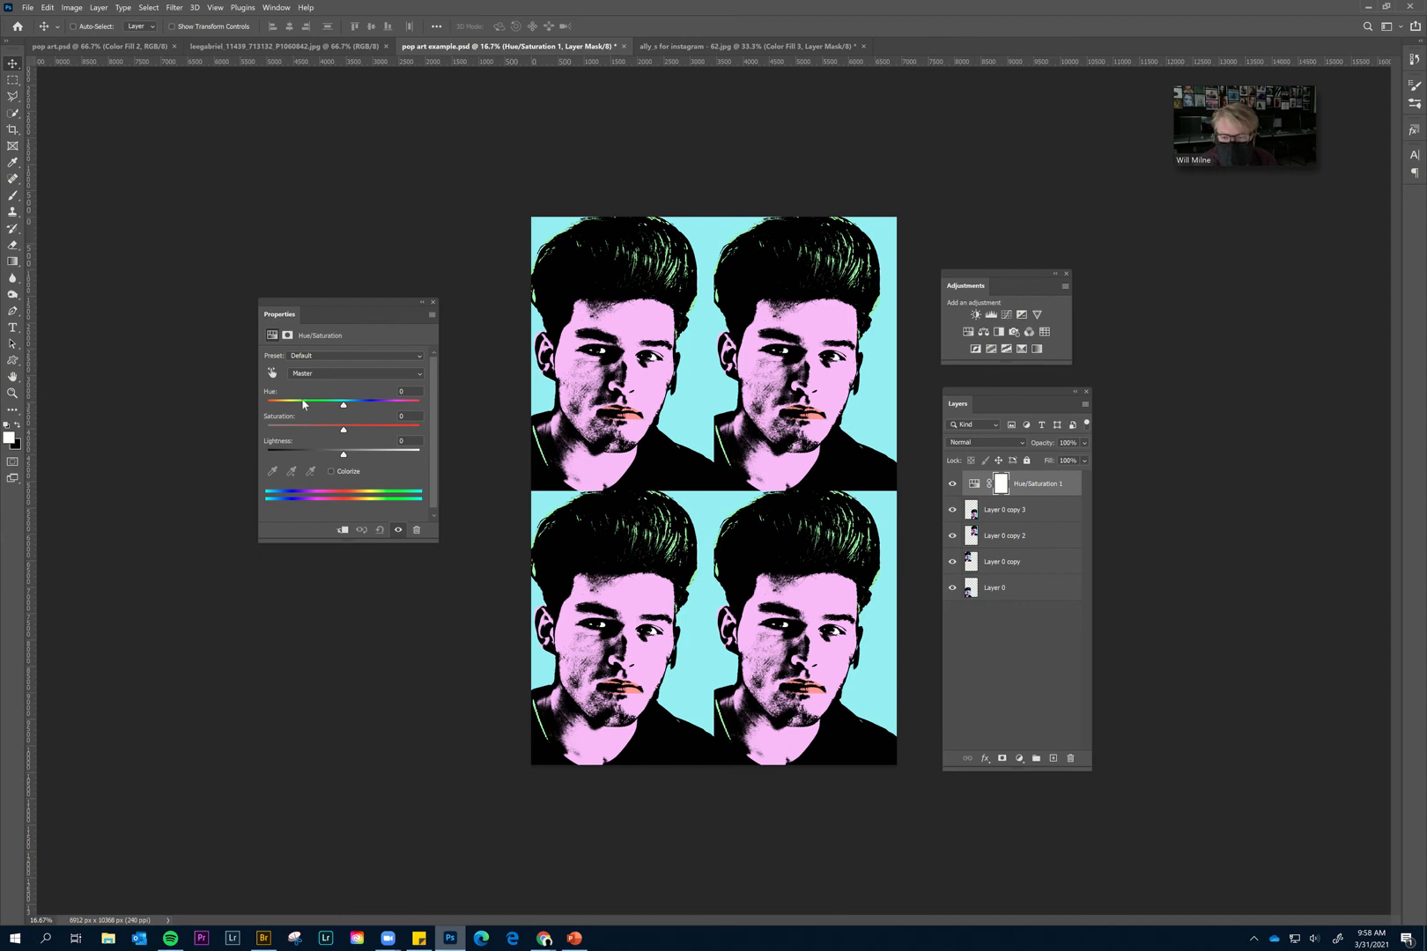
{"action": "left_click", "coordinate": [327, 406]}
{"action": "left_click_drag", "start_coordinate": [326, 407], "coordinate": [302, 409]}
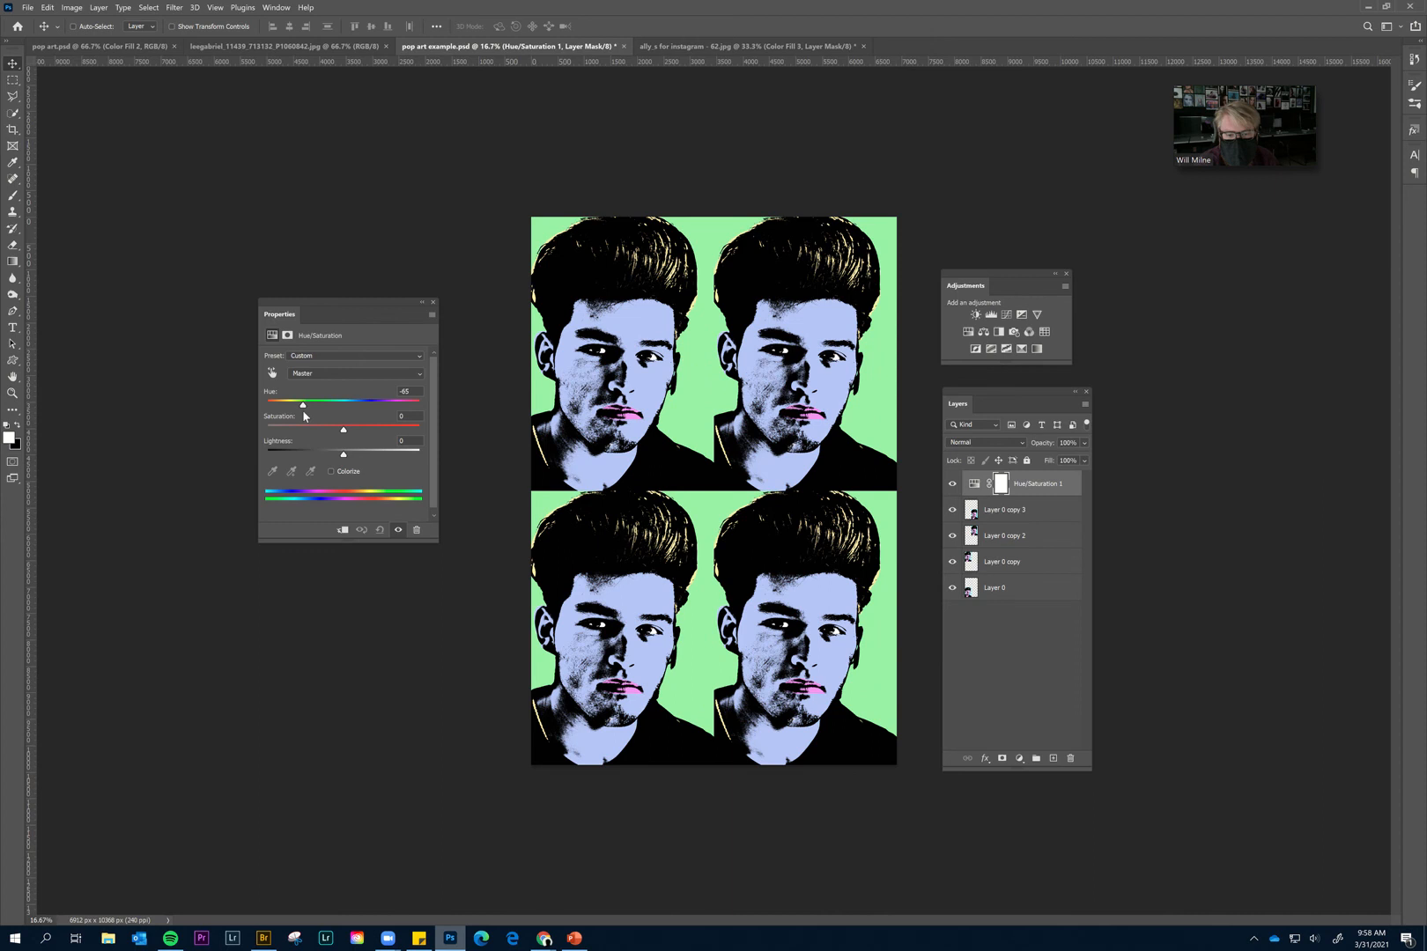
{"action": "right_click", "coordinate": [1057, 487]}
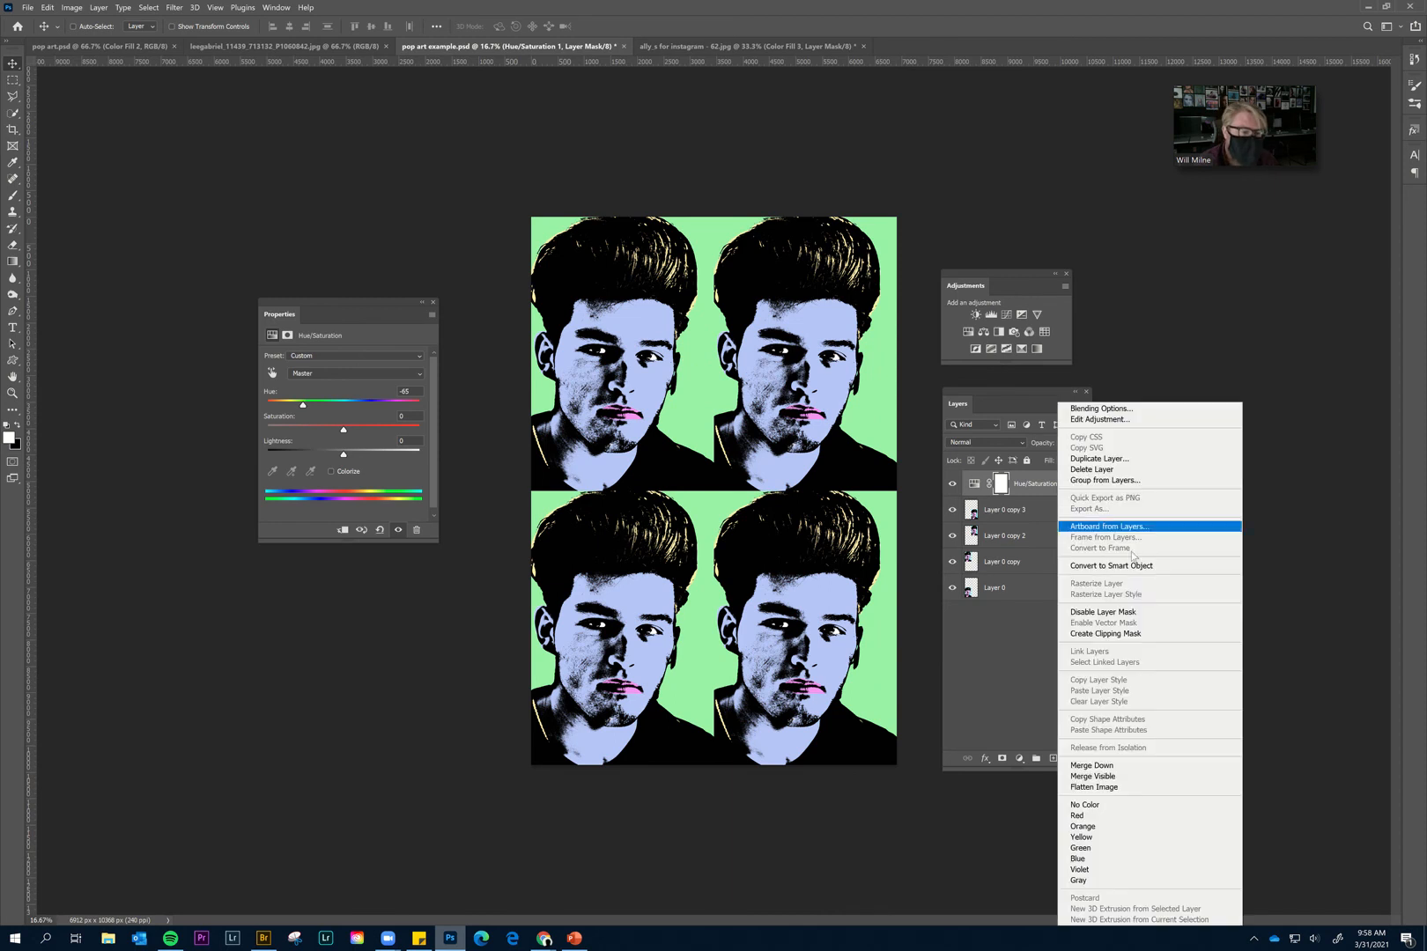
{"action": "left_click", "coordinate": [1136, 634]}
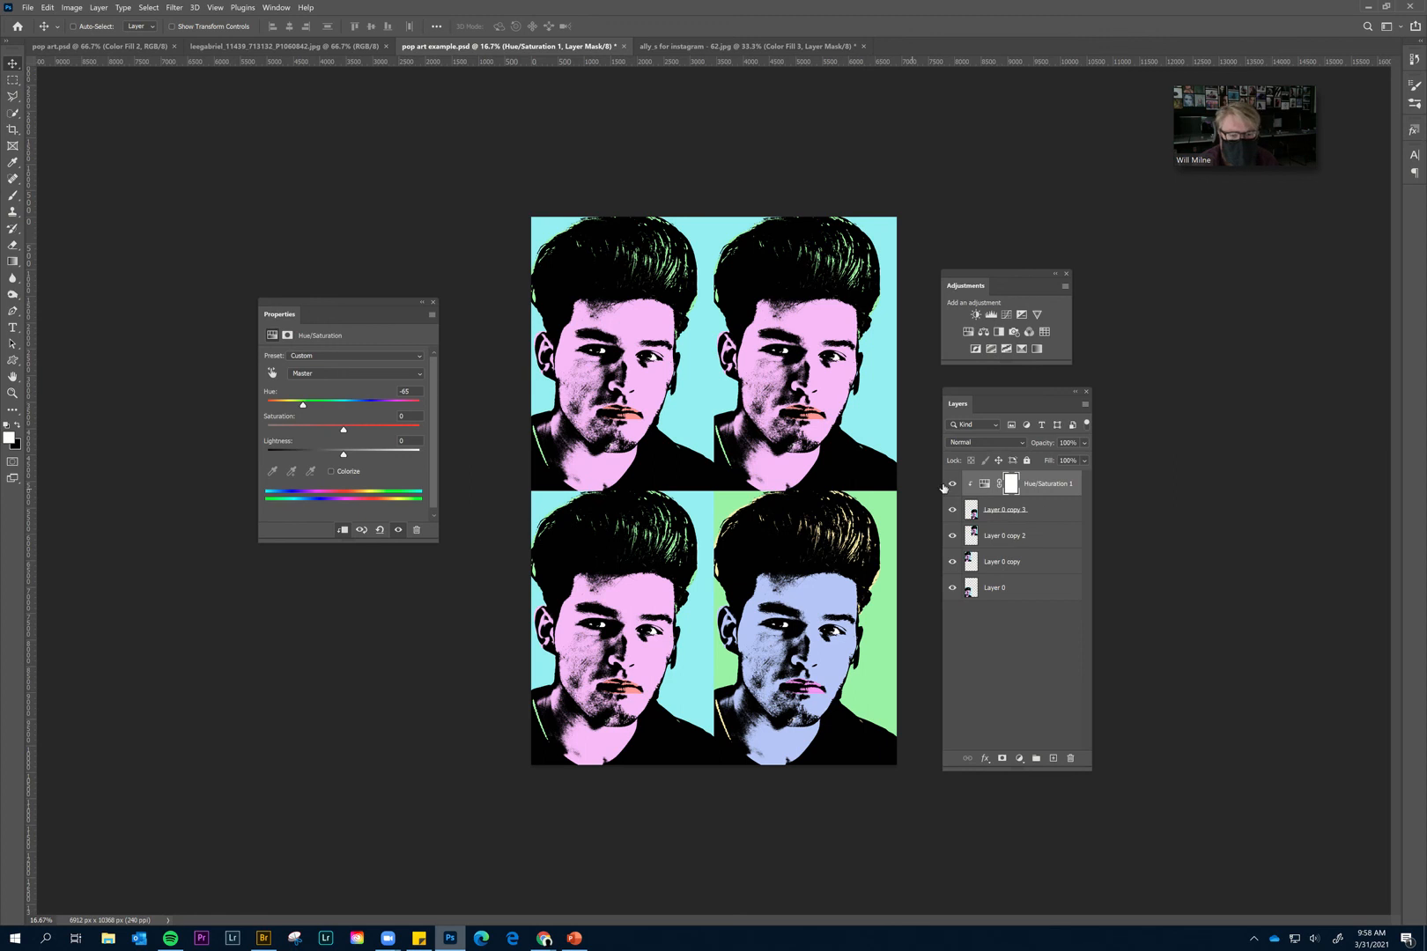
{"action": "mouse_move", "coordinate": [304, 406]}
{"action": "left_mouse_down"}
{"action": "mouse_move", "coordinate": [363, 402]}
{"action": "mouse_move", "coordinate": [330, 407]}
{"action": "left_mouse_up"}
{"action": "left_click", "coordinate": [302, 405]}
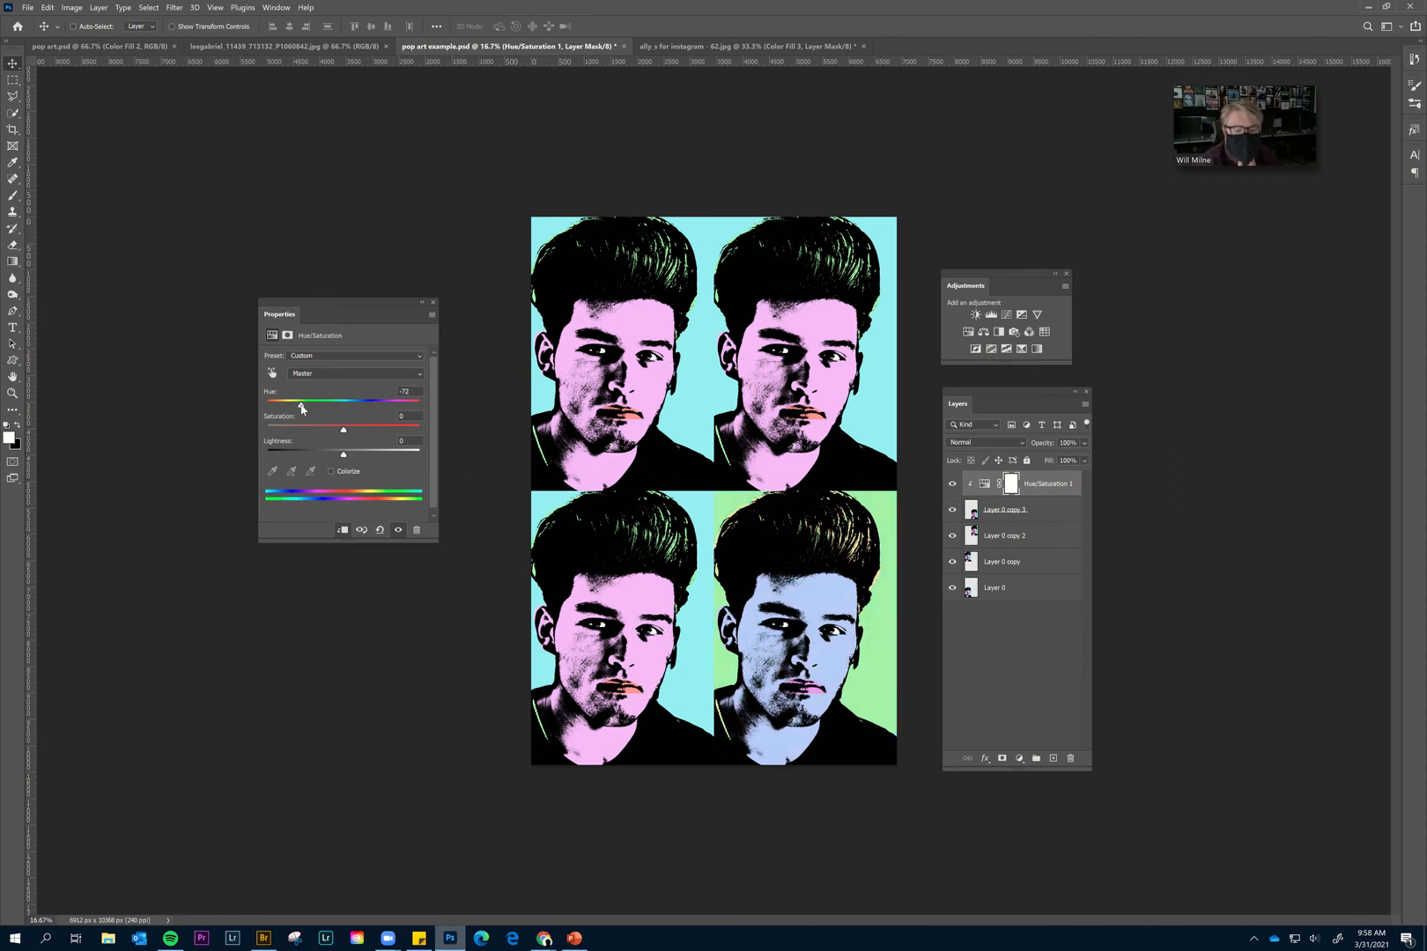
Apply a direct Hue/Saturation adjustment with a hue of +102 to Layer 0 copy 2, the upper-right portrait.
{"action": "left_click", "coordinate": [1041, 538]}
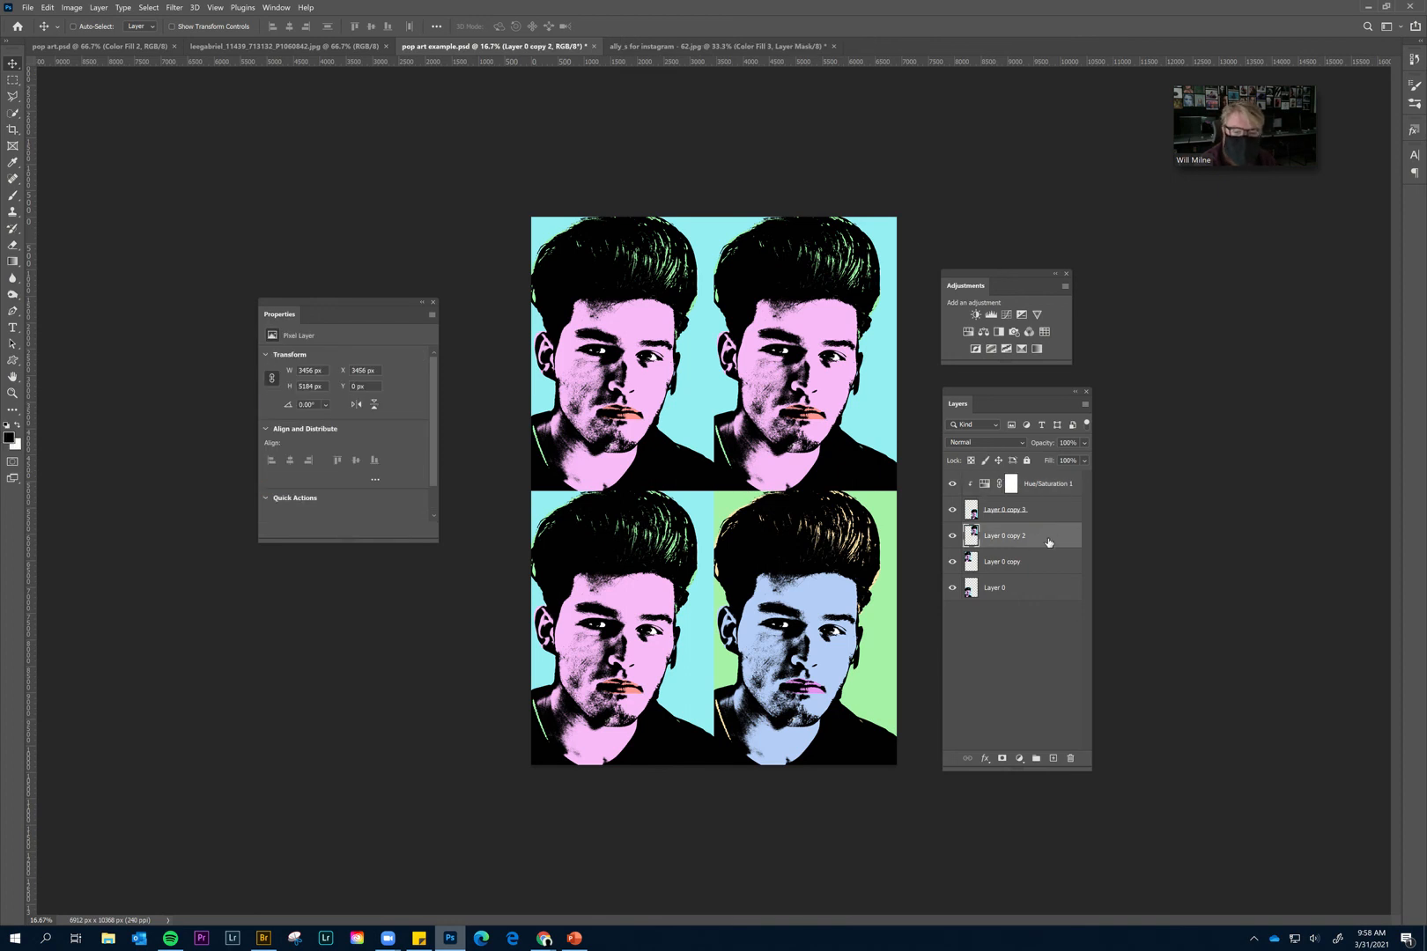
{"action": "left_click", "coordinate": [74, 8]}
{"action": "mouse_move", "coordinate": [97, 35]}
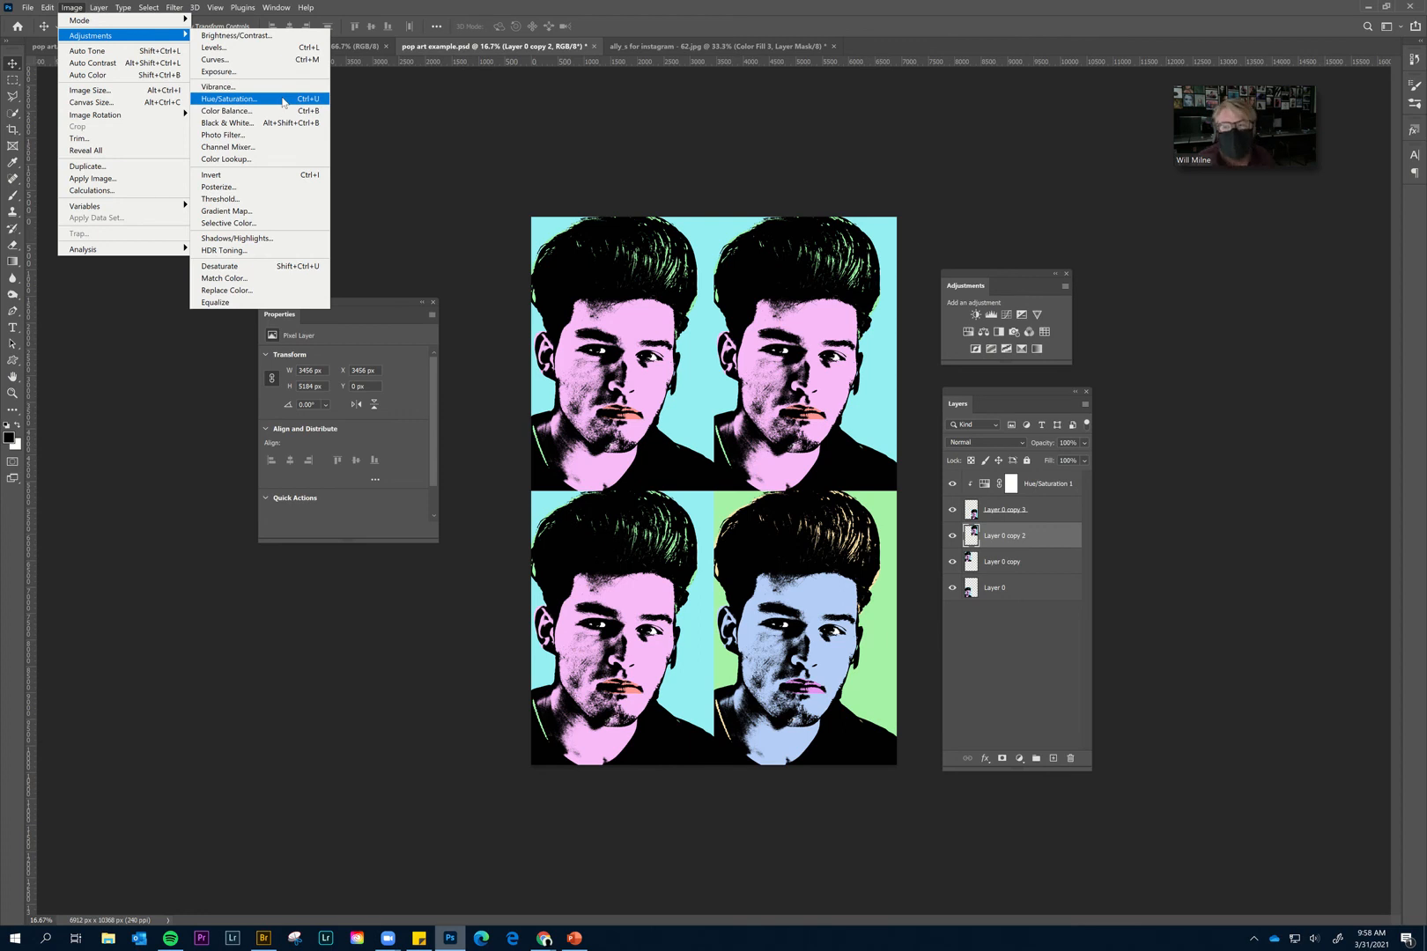
{"action": "left_click", "coordinate": [283, 101]}
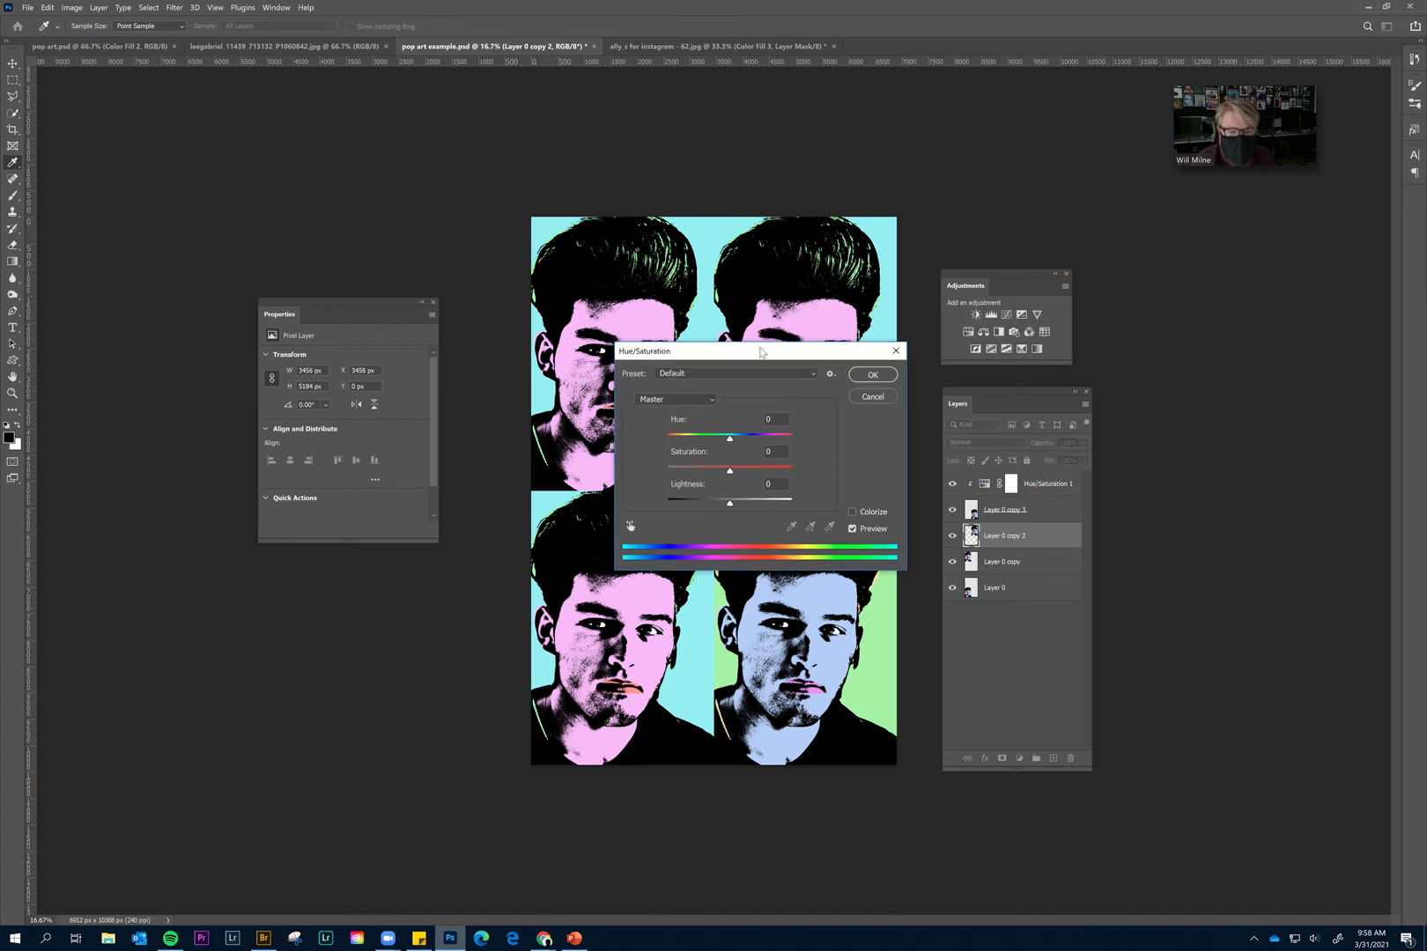
{"action": "left_click_drag", "start_coordinate": [757, 350], "coordinate": [904, 354]}
{"action": "mouse_move", "coordinate": [875, 440]}
{"action": "left_mouse_down"}
{"action": "mouse_move", "coordinate": [914, 441]}
{"action": "mouse_move", "coordinate": [853, 440]}
{"action": "left_mouse_up"}
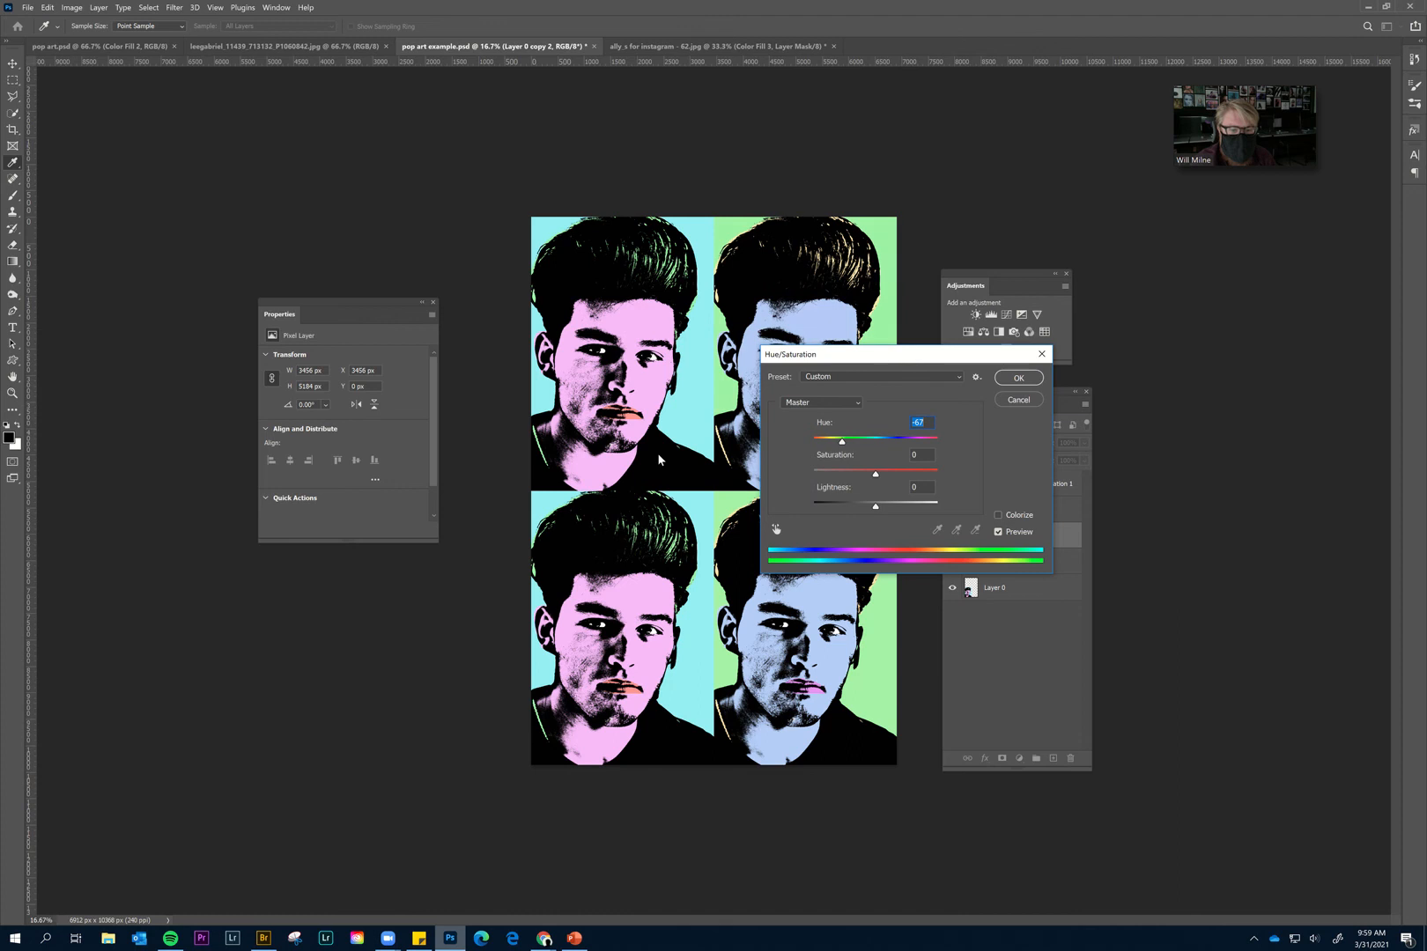
{"action": "left_click_drag", "start_coordinate": [868, 355], "coordinate": [510, 461]}
{"action": "left_click", "coordinate": [532, 546]}
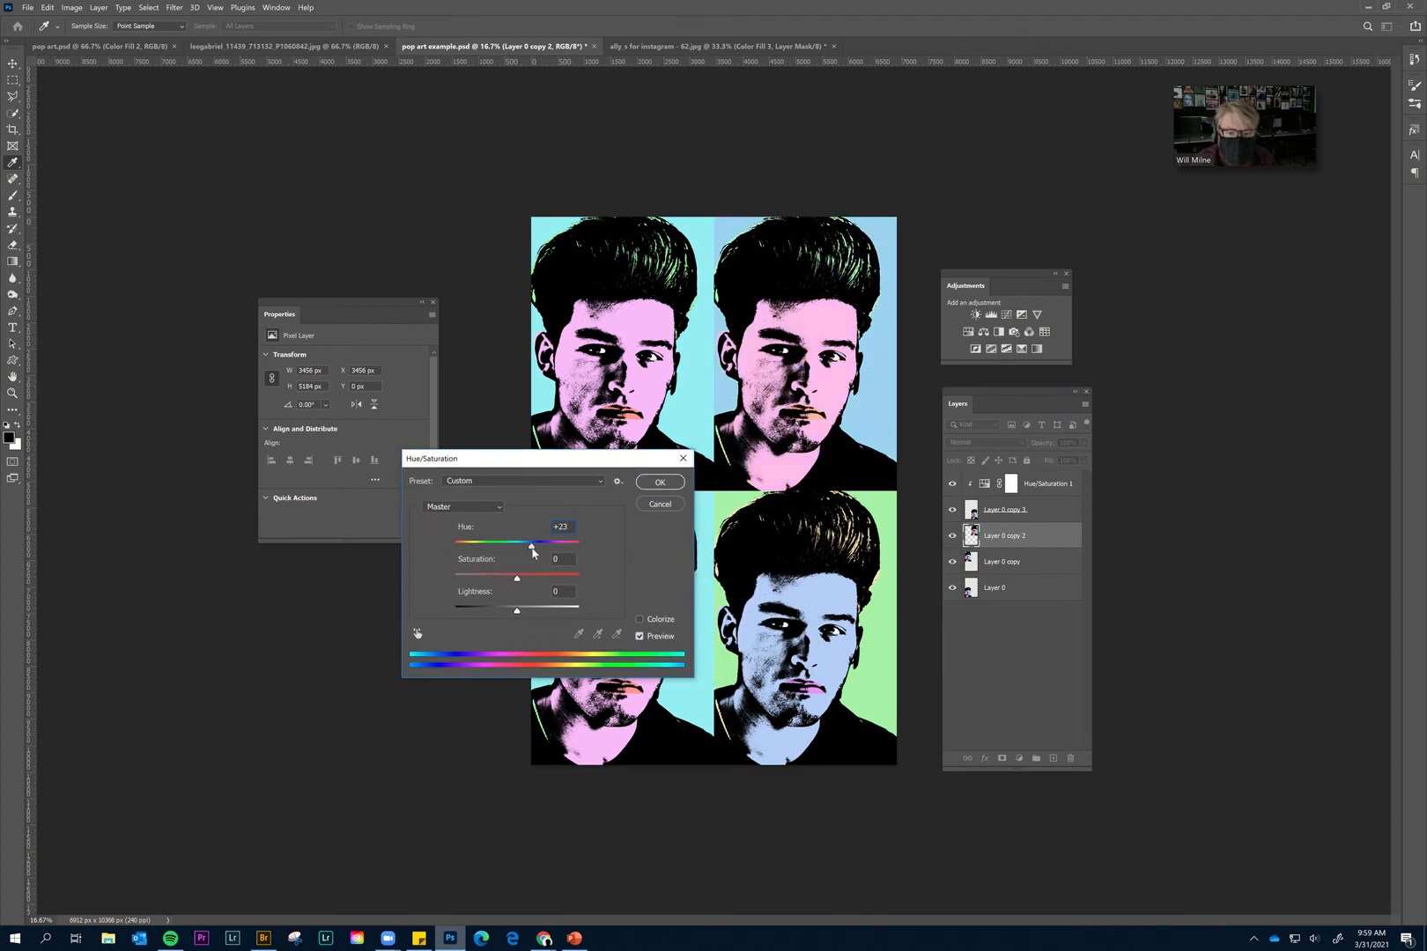
{"action": "left_click_drag", "start_coordinate": [533, 552], "coordinate": [560, 553]}
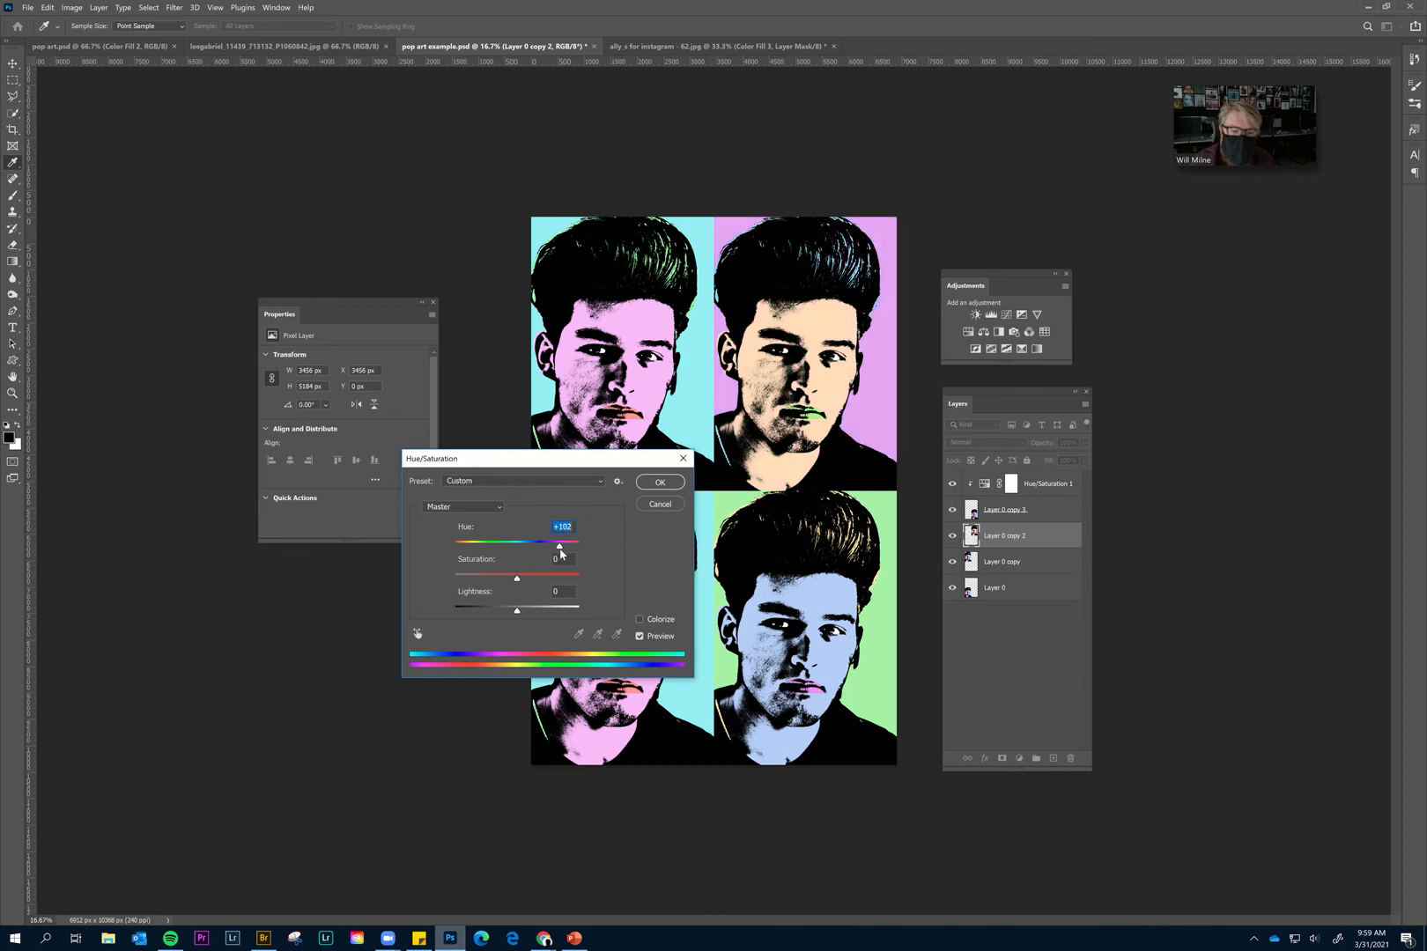
{"action": "left_click", "coordinate": [660, 481]}
Apply a direct Hue/Saturation adjustment with a hue of about -140 to Layer 0 copy, the upper-left portrait.
{"action": "left_click", "coordinate": [1029, 563]}
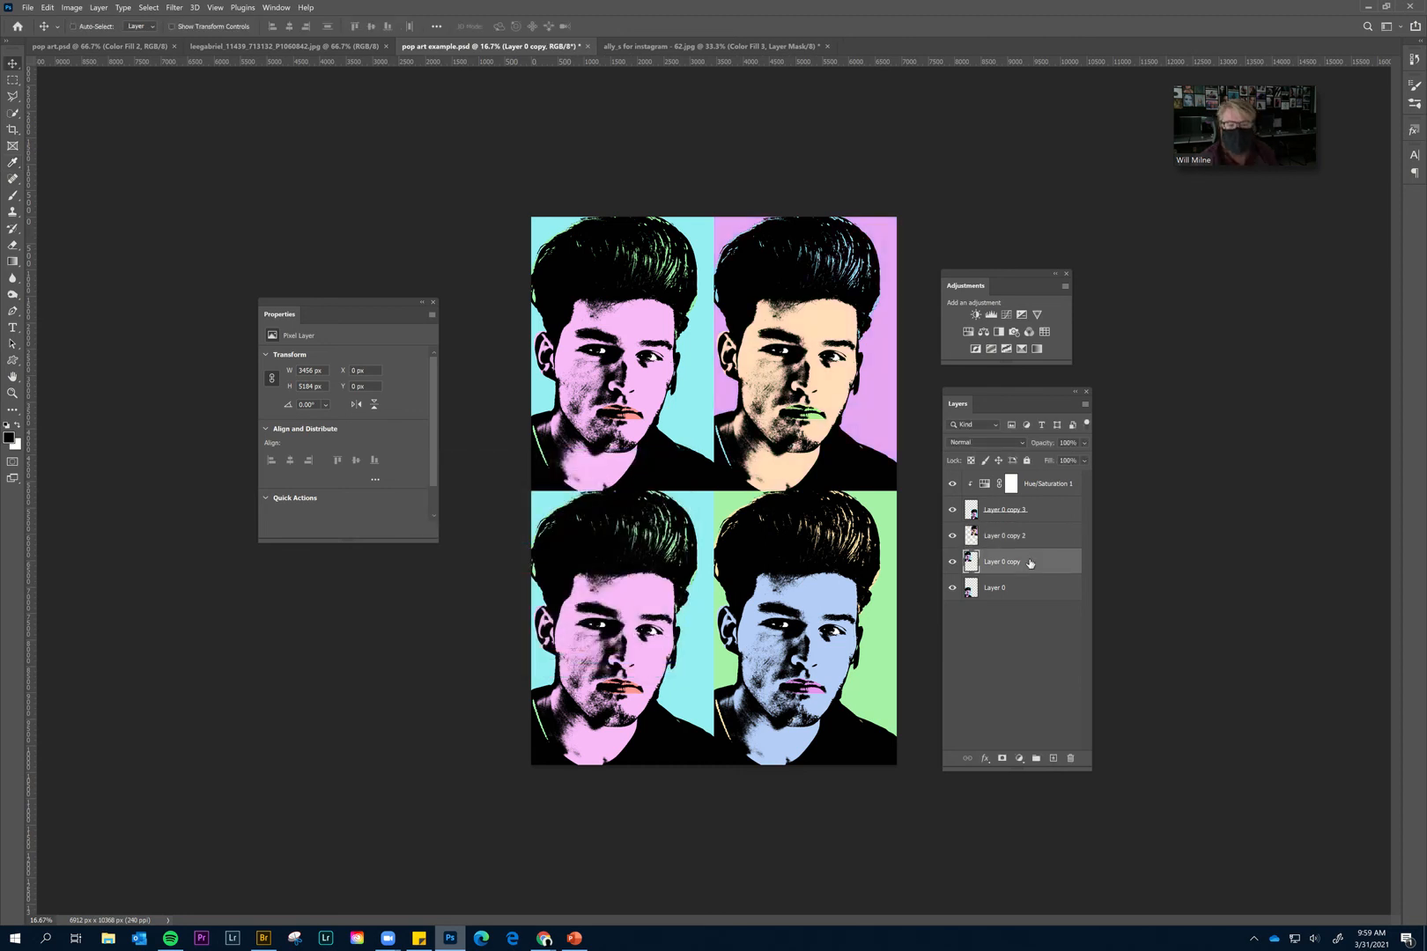
{"action": "left_click", "coordinate": [68, 9]}
{"action": "mouse_move", "coordinate": [97, 35]}
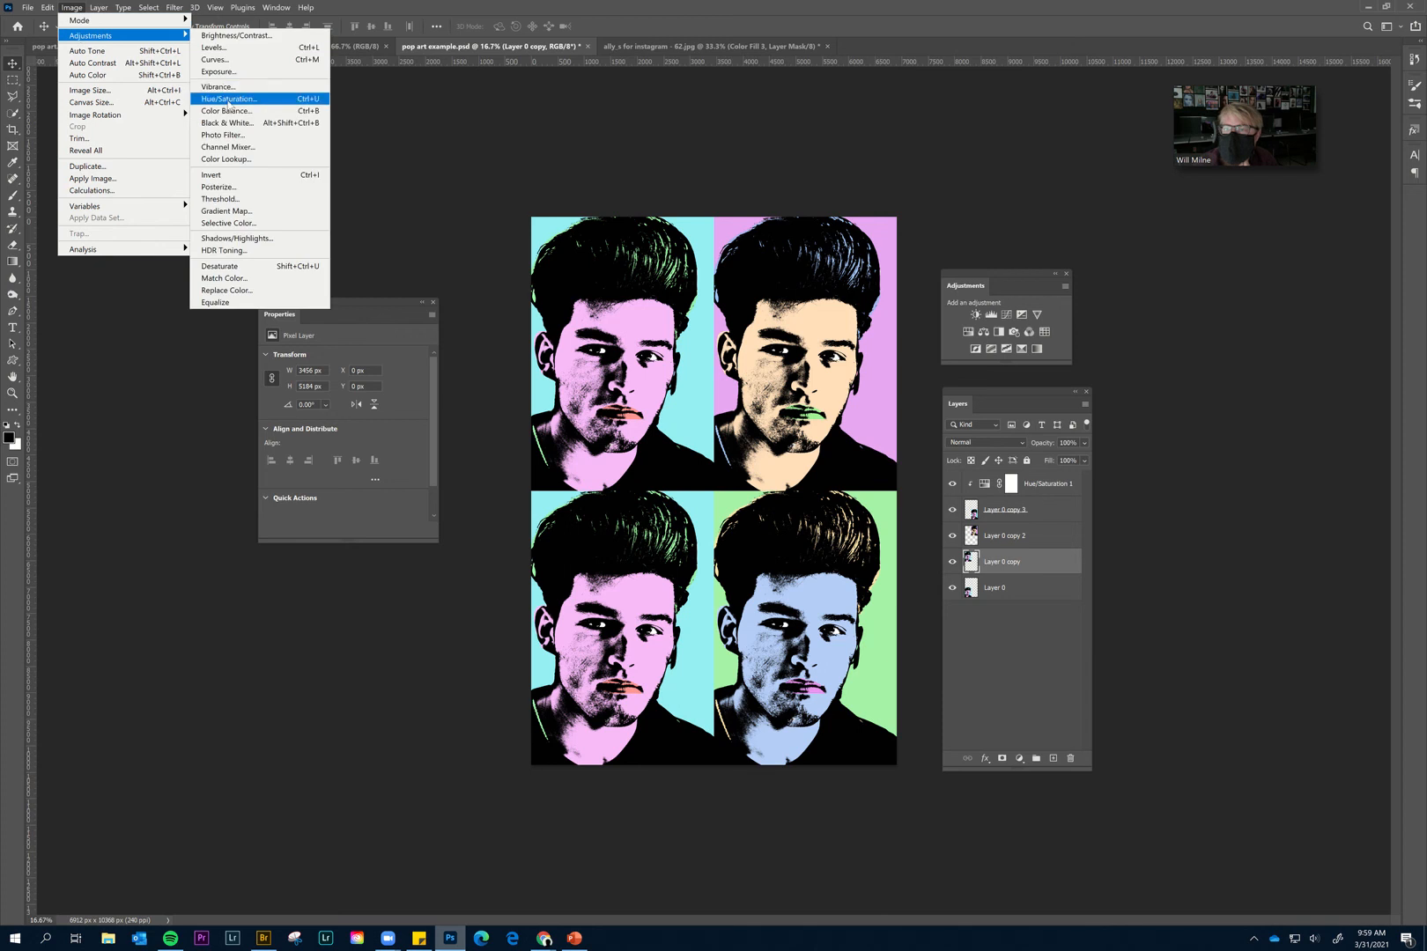
{"action": "left_click", "coordinate": [255, 101]}
{"action": "left_click_drag", "start_coordinate": [489, 547], "coordinate": [476, 548]}
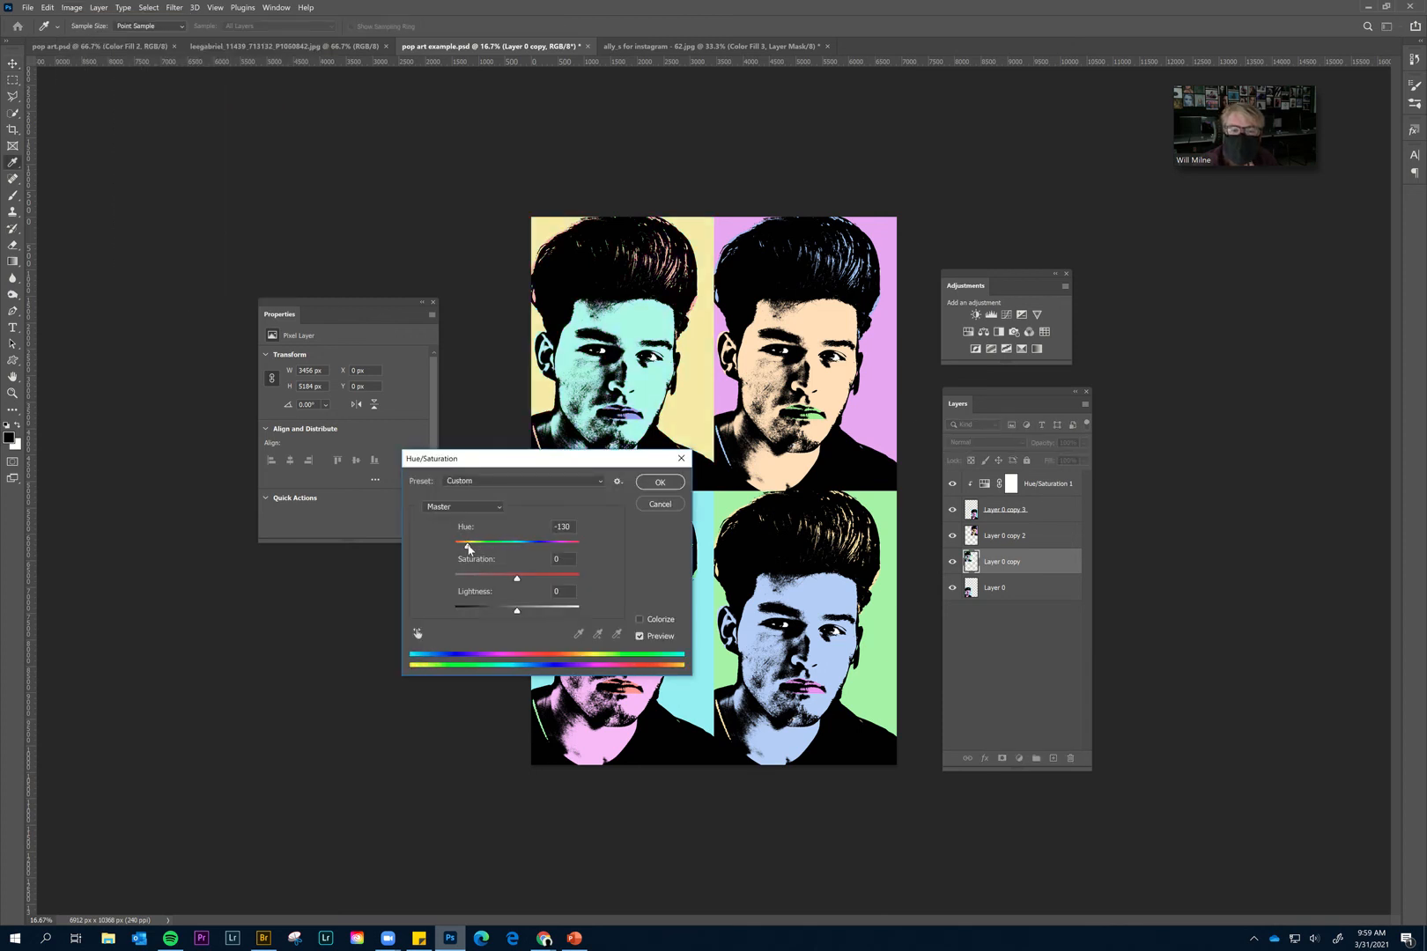
{"action": "left_click_drag", "start_coordinate": [468, 548], "coordinate": [466, 548]}
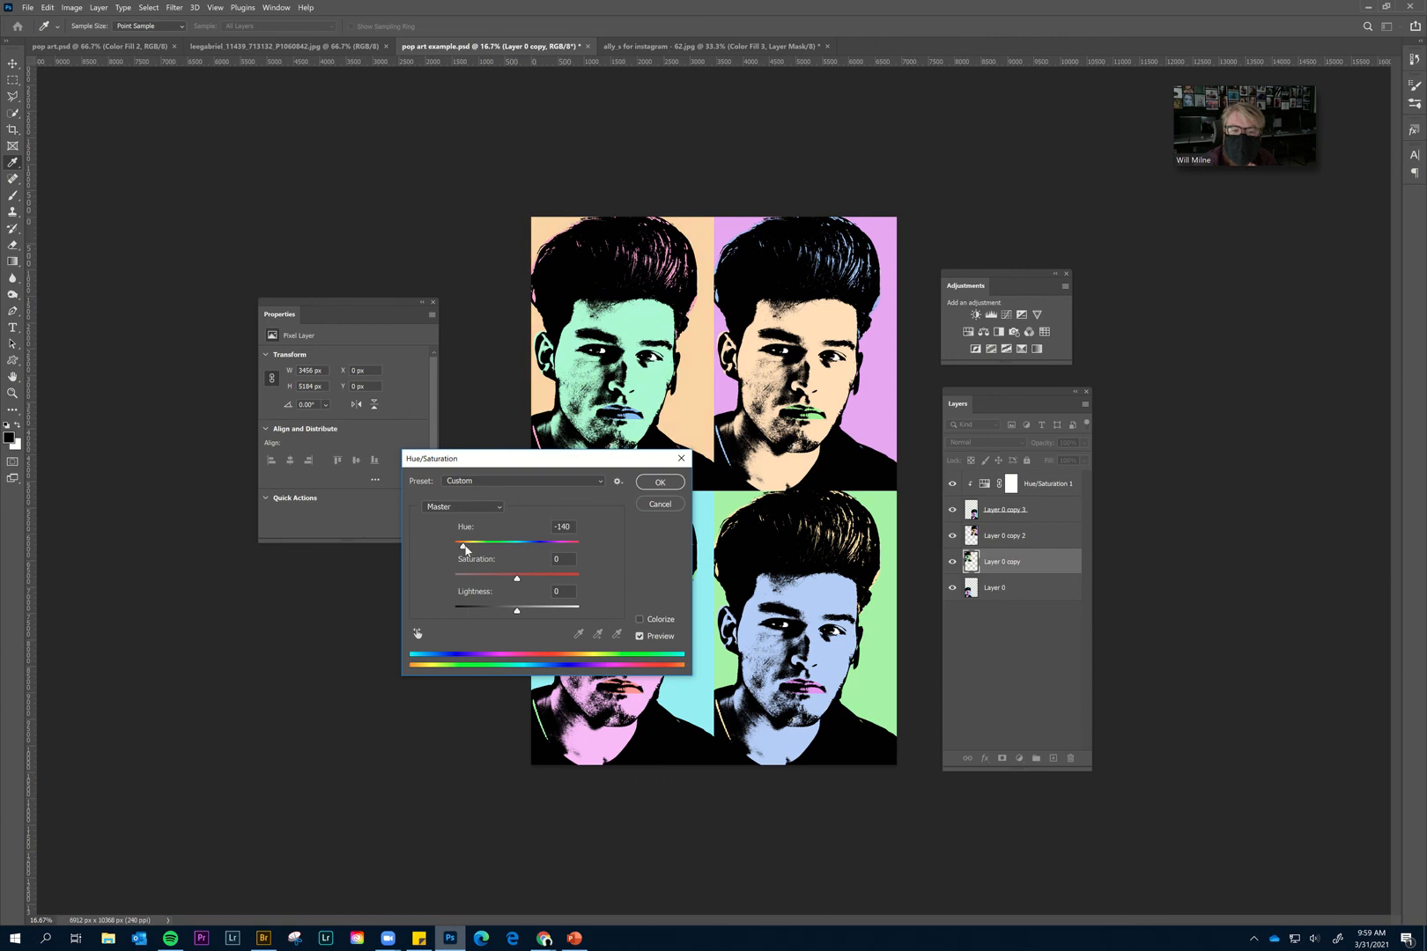
{"action": "left_click", "coordinate": [660, 483]}
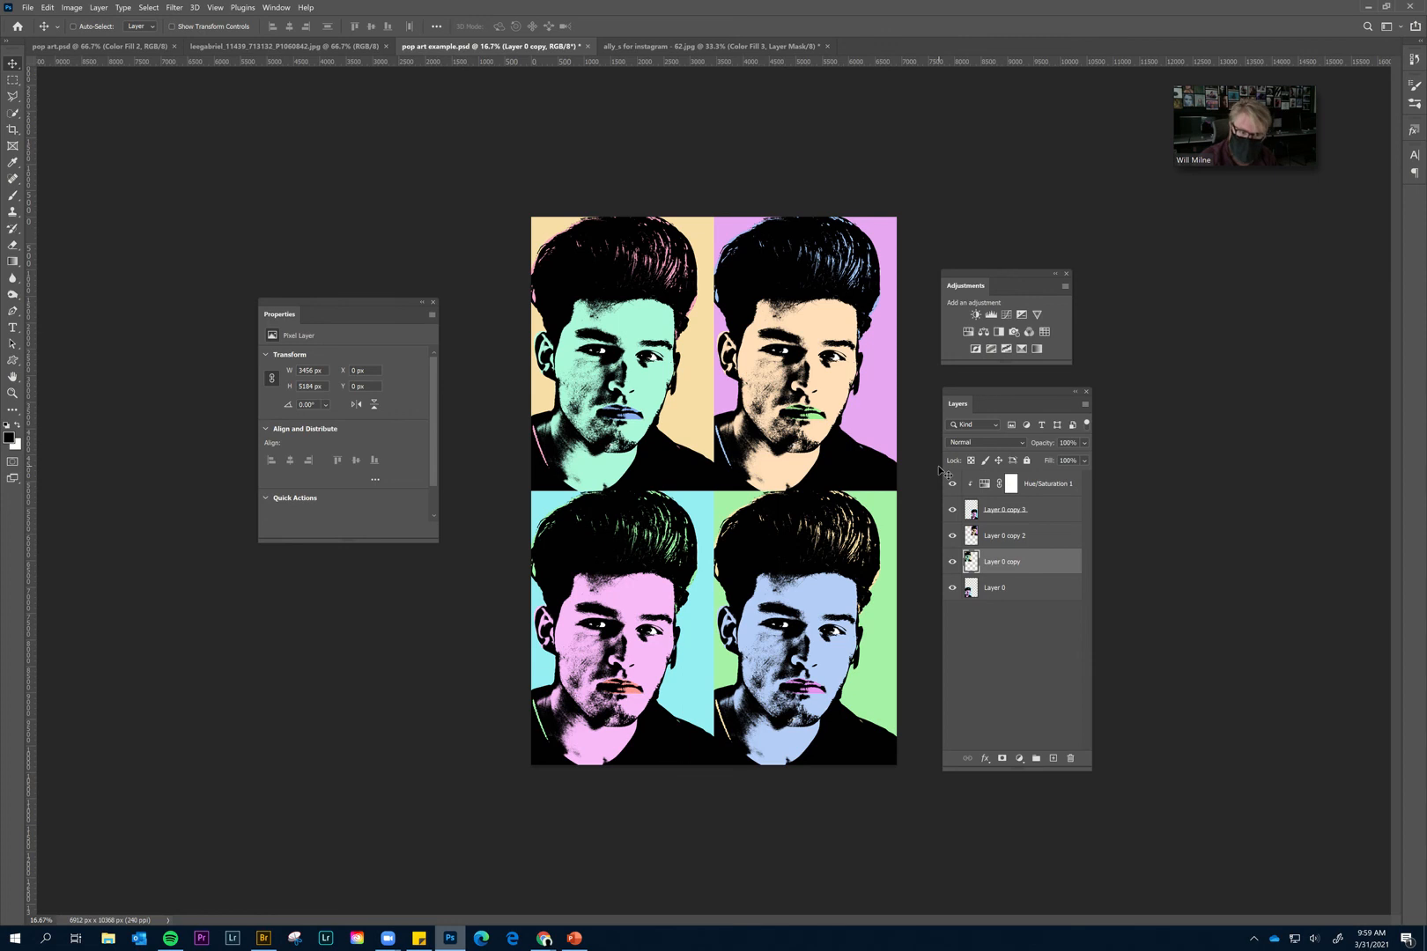
Select Layer 0, set up saving the artwork on the computer as a layered TIFF, and cancel the save.
{"action": "left_click", "coordinate": [1011, 596]}
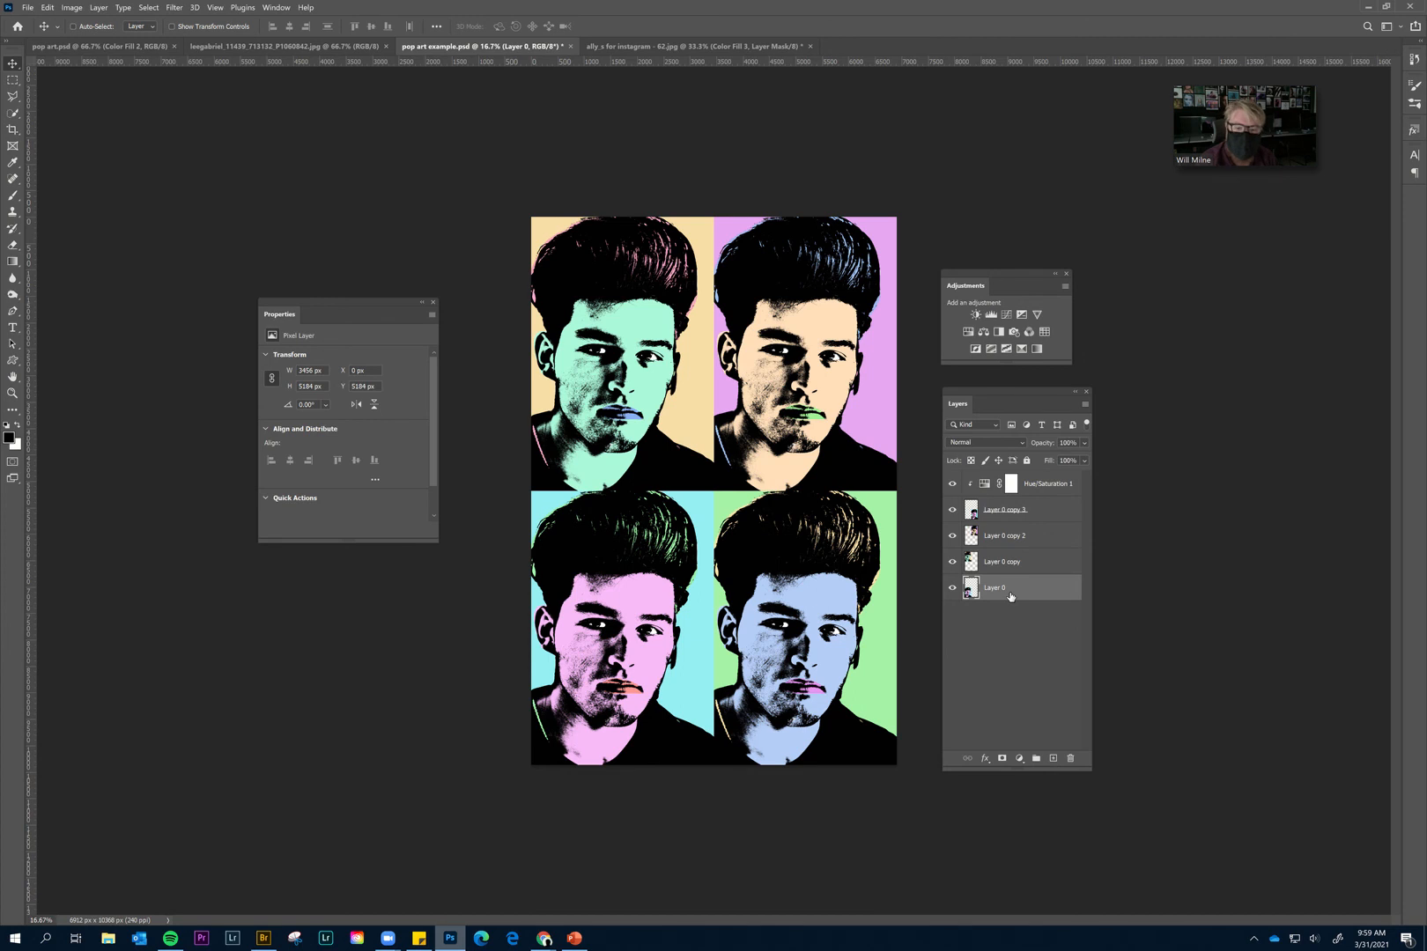
{"action": "left_click", "coordinate": [28, 7]}
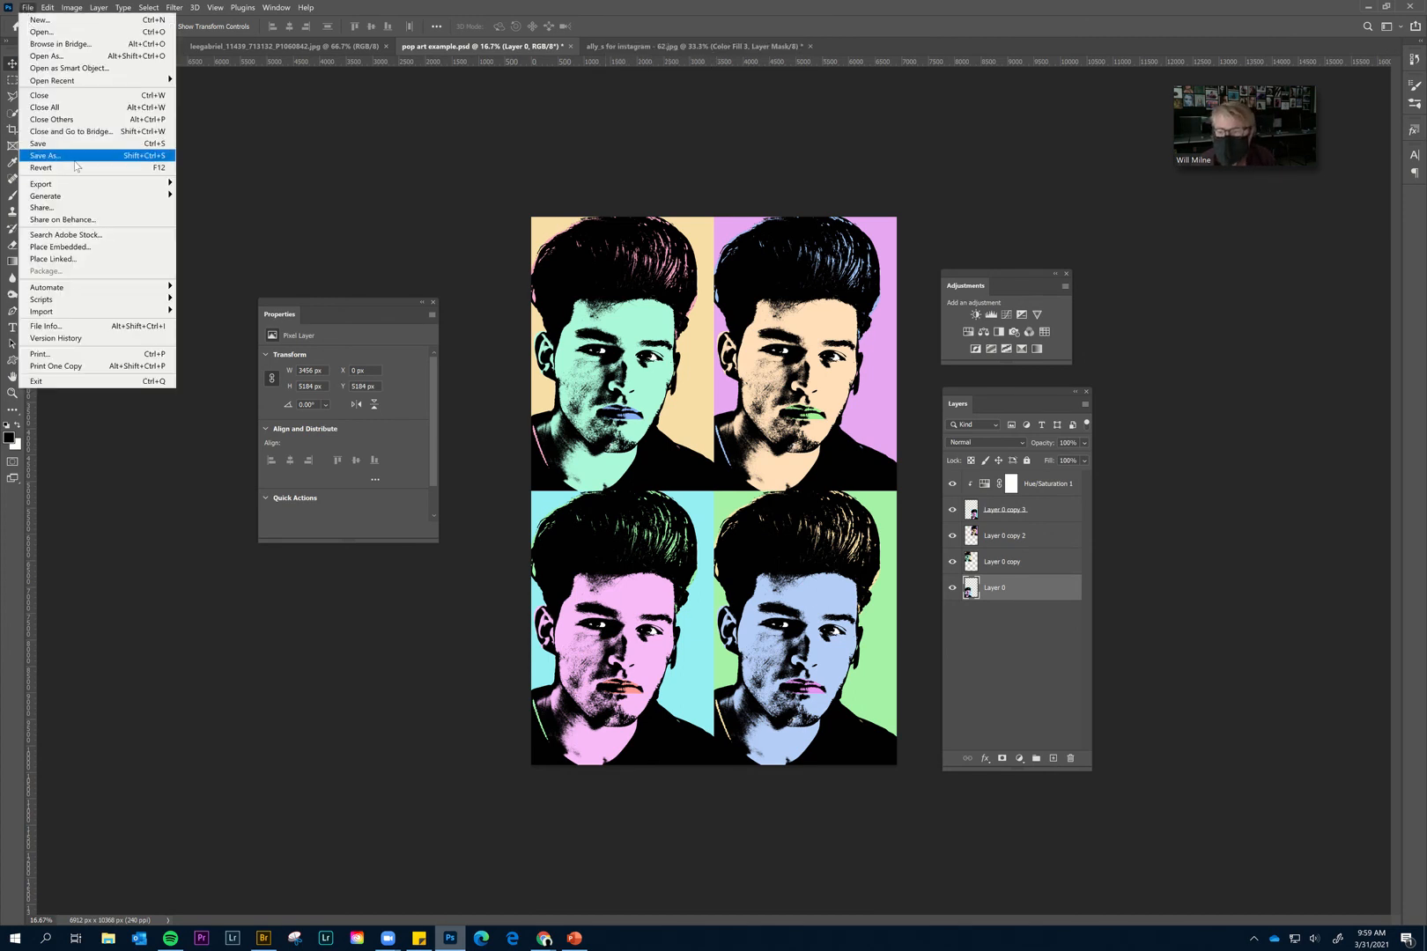
{"action": "left_click", "coordinate": [53, 155]}
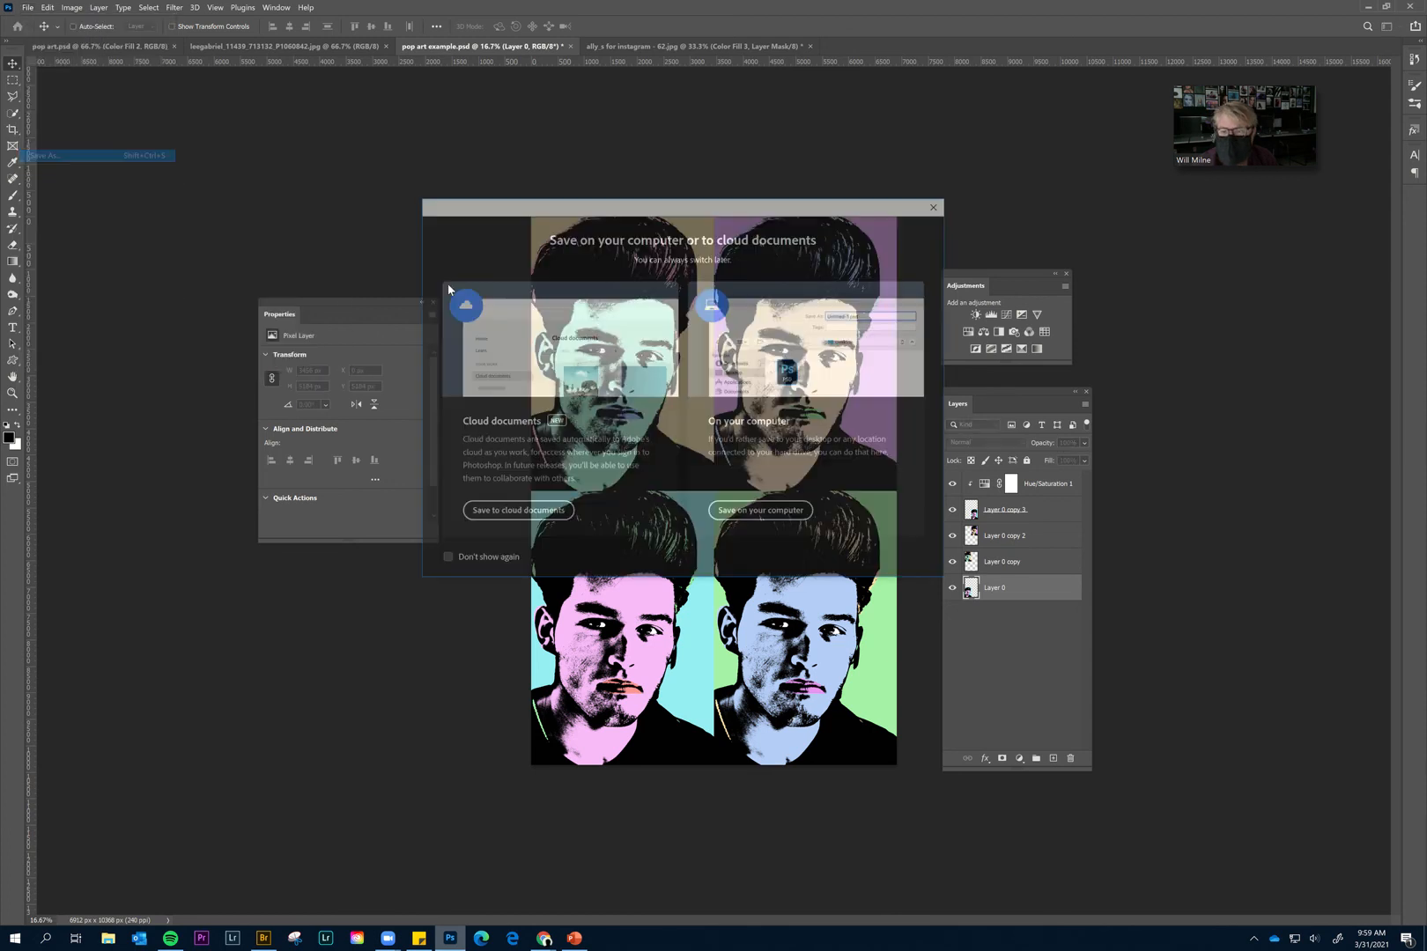
{"action": "left_click", "coordinate": [759, 509]}
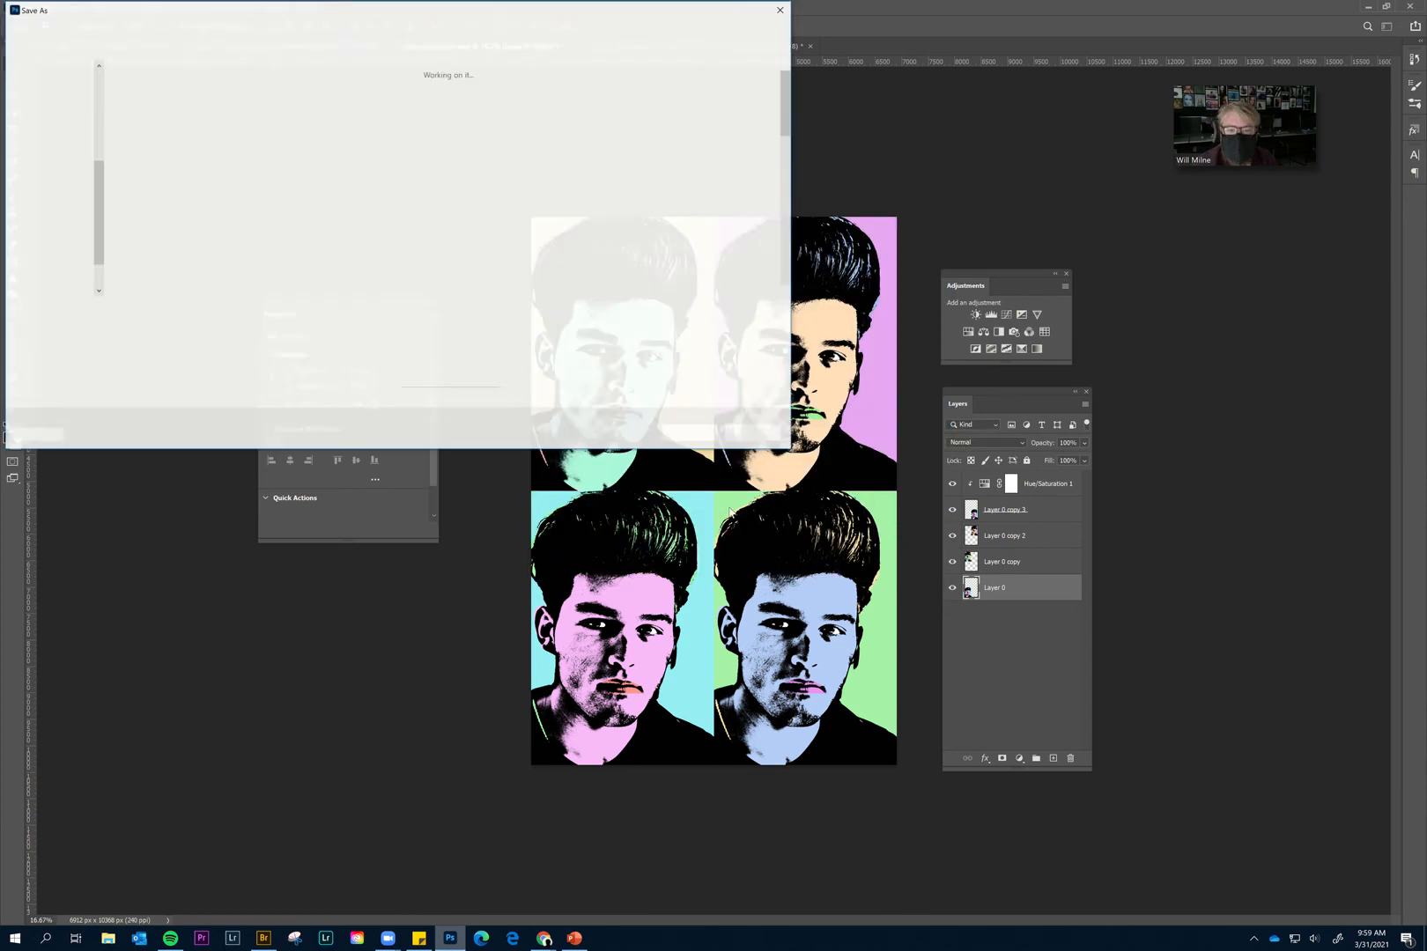
{"action": "left_click", "coordinate": [209, 324]}
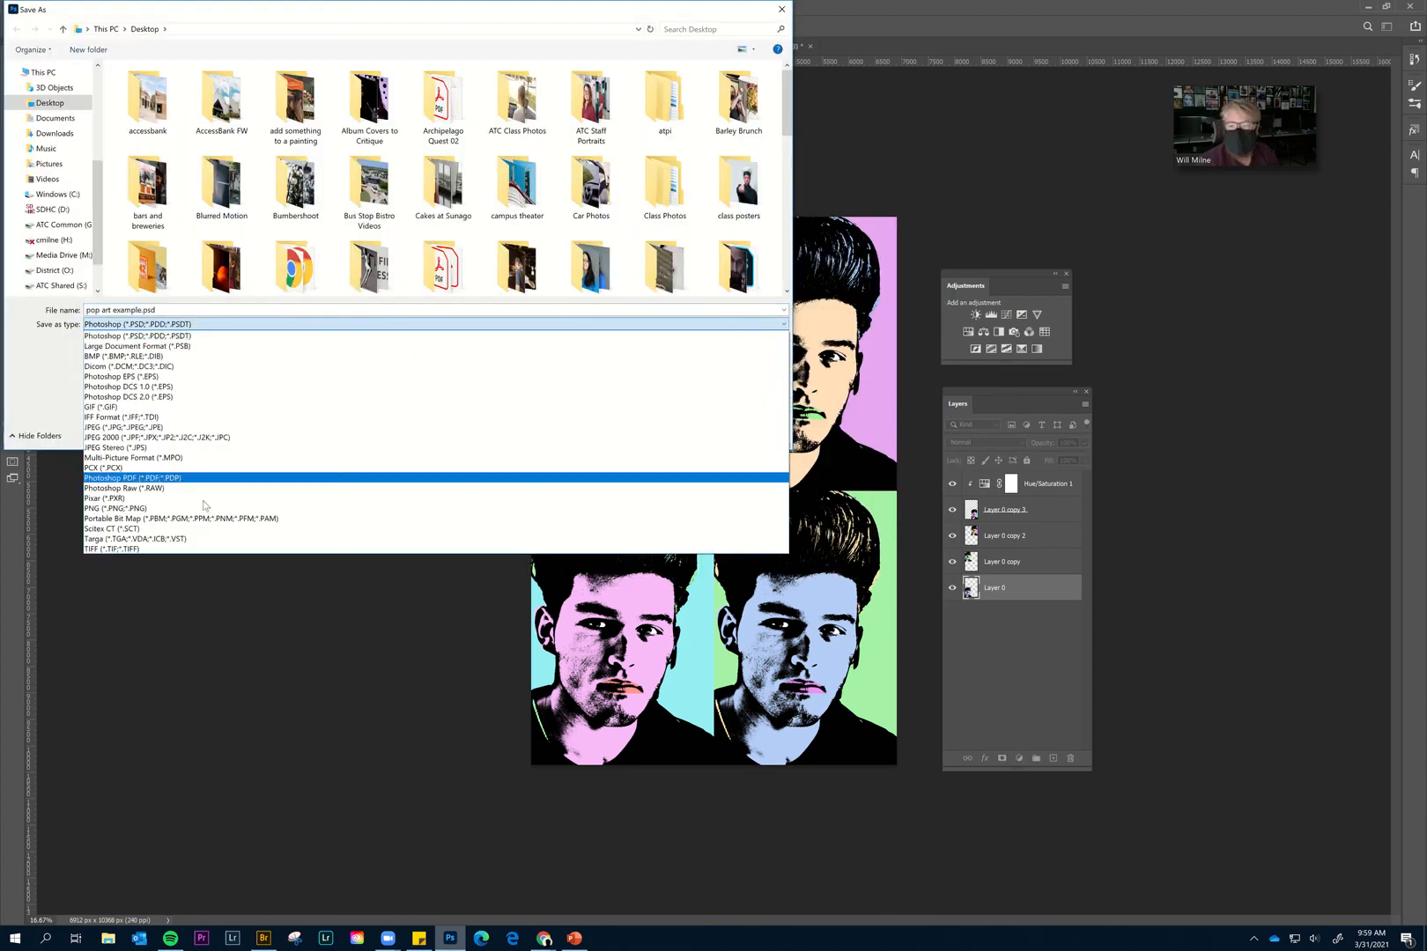
{"action": "left_click", "coordinate": [200, 548]}
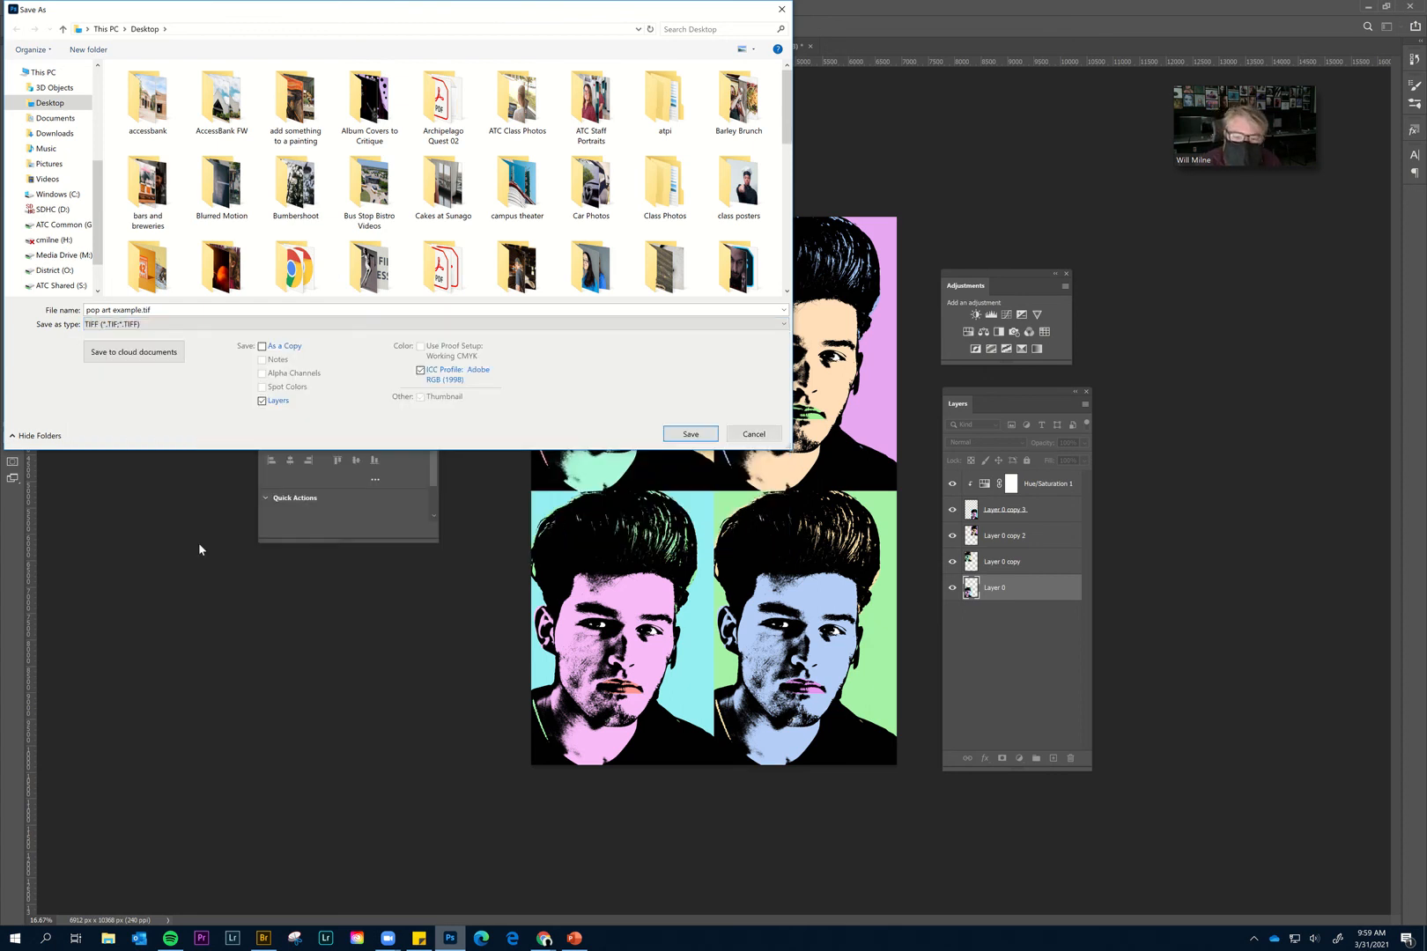
{"action": "left_click", "coordinate": [753, 434]}
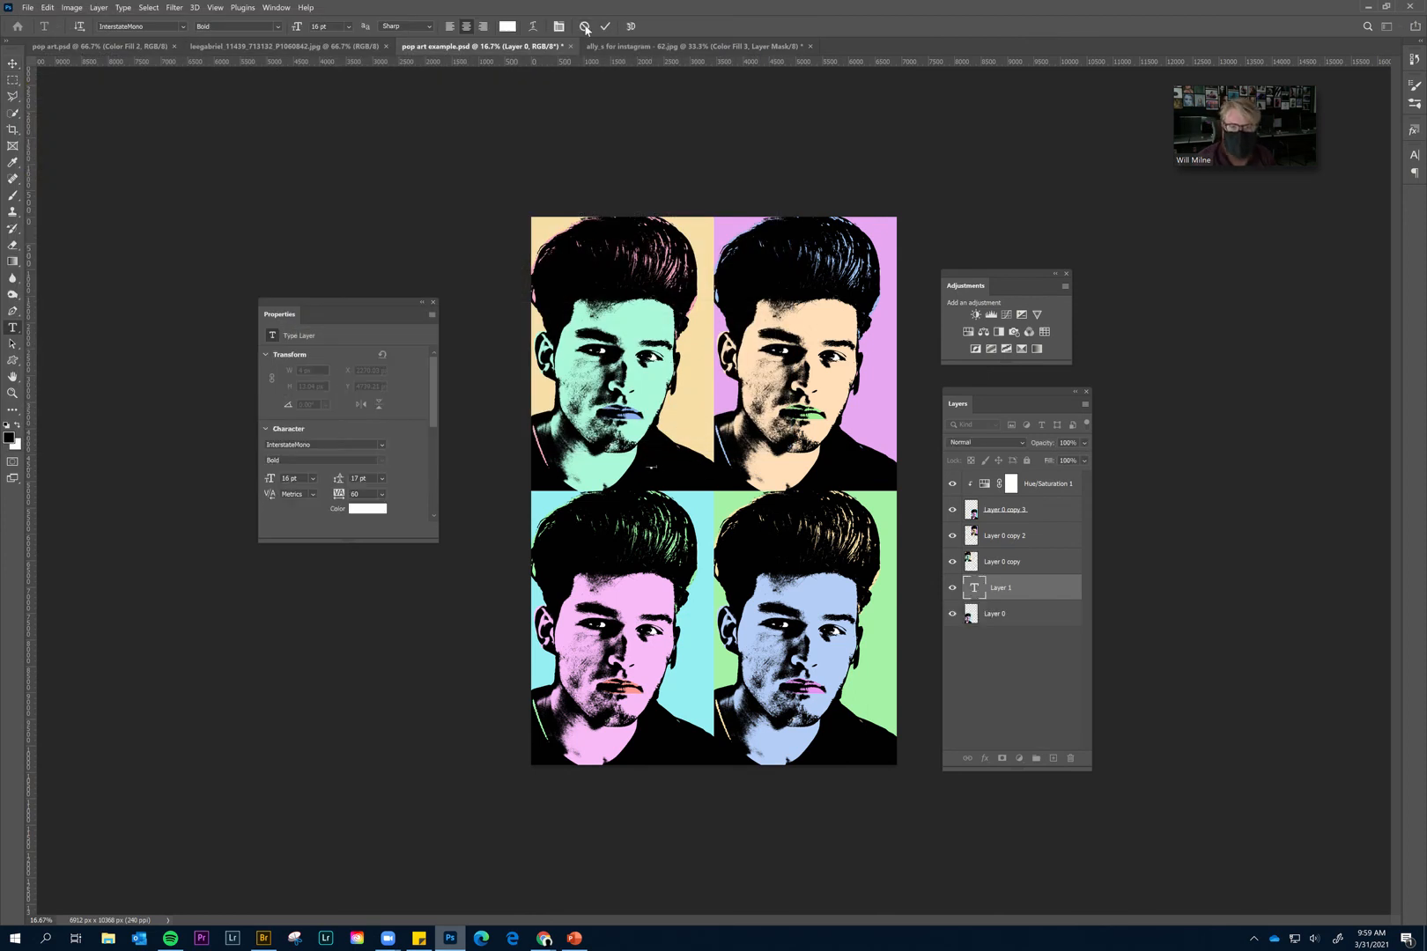
Add the text "raster" near the artwork's centre, enlarge it to about 137 pt, and bring its layer to the front.
{"action": "type", "text": "raster"}
{"action": "key", "text": "ctrl+t"}
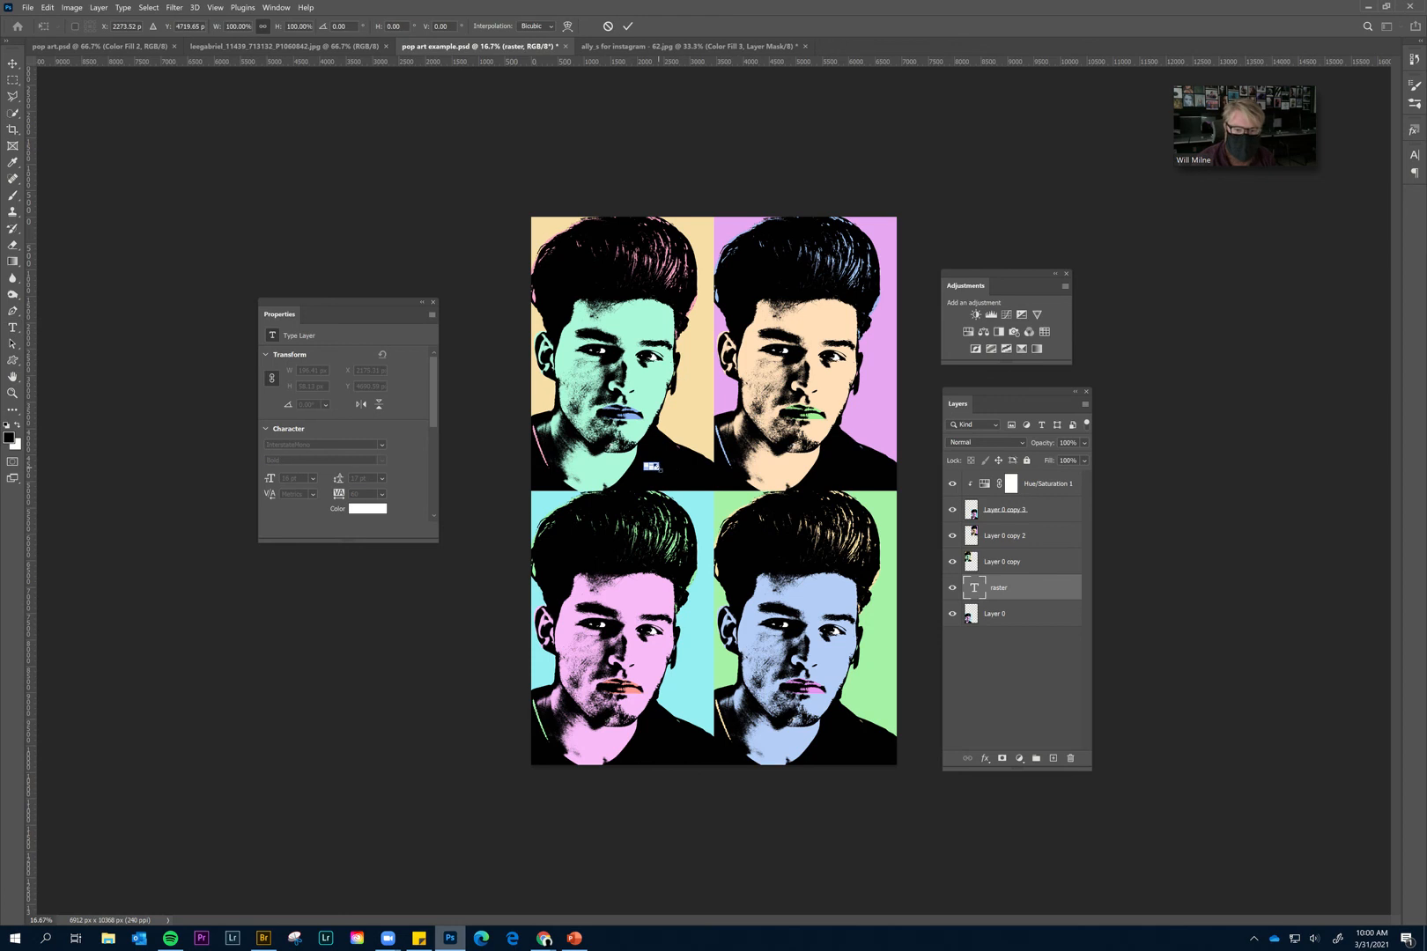
{"action": "left_click_drag", "start_coordinate": [656, 468], "coordinate": [731, 498]}
{"action": "key", "text": "Return"}
{"action": "key", "text": "ctrl+shift+bracketright"}
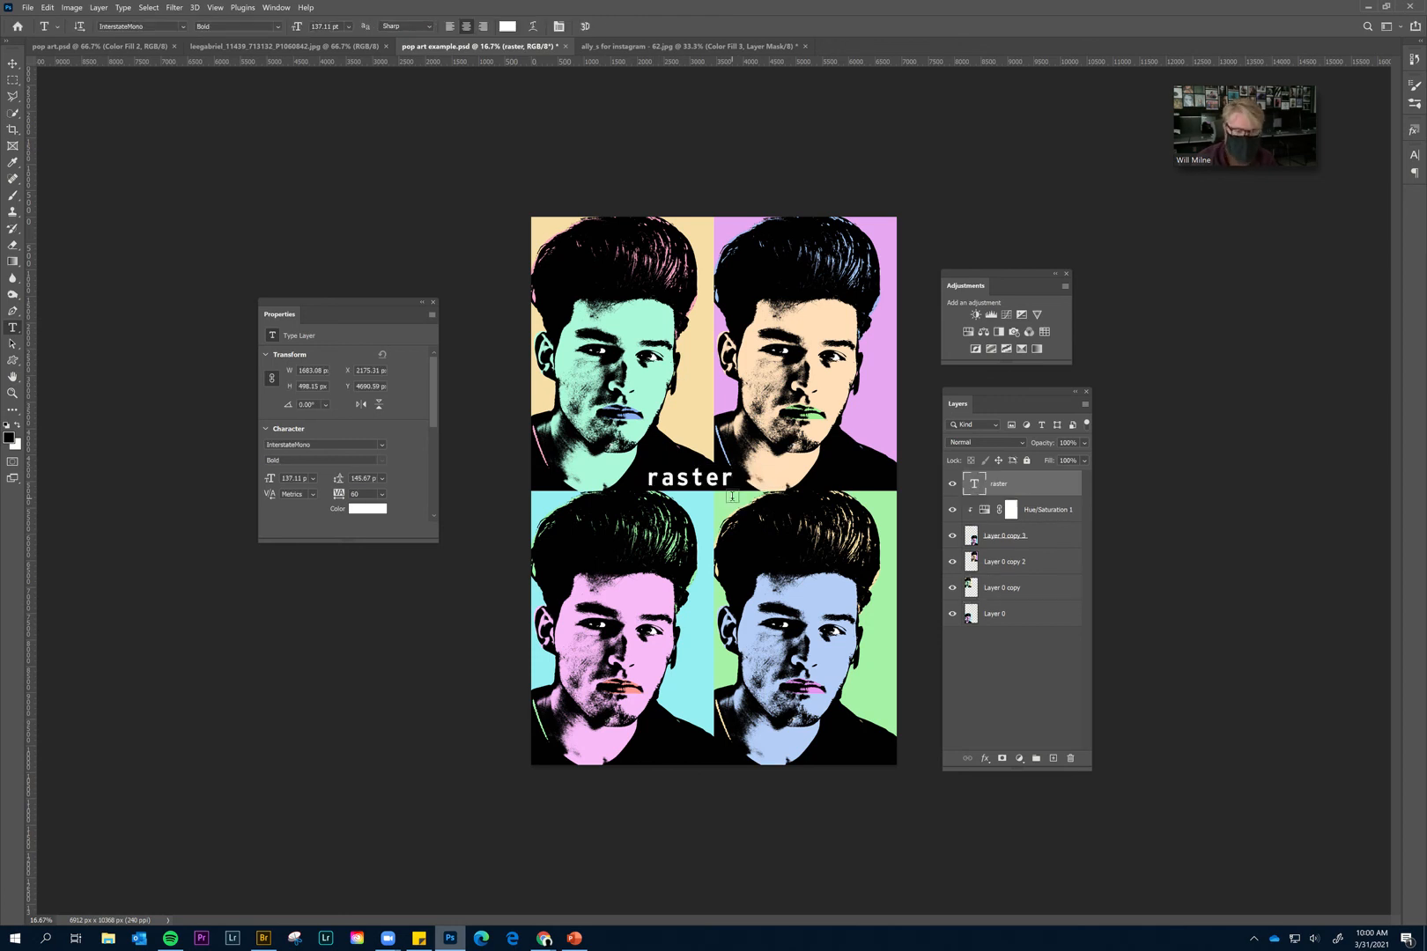
Examine the edges of the "raster" lettering up close, starting with its first letters.
{"action": "key", "text": "ctrl+plus"}
{"action": "key", "text": "ctrl+plus"}
{"action": "key", "text": "ctrl+plus"}
{"action": "key", "text": "ctrl+plus"}
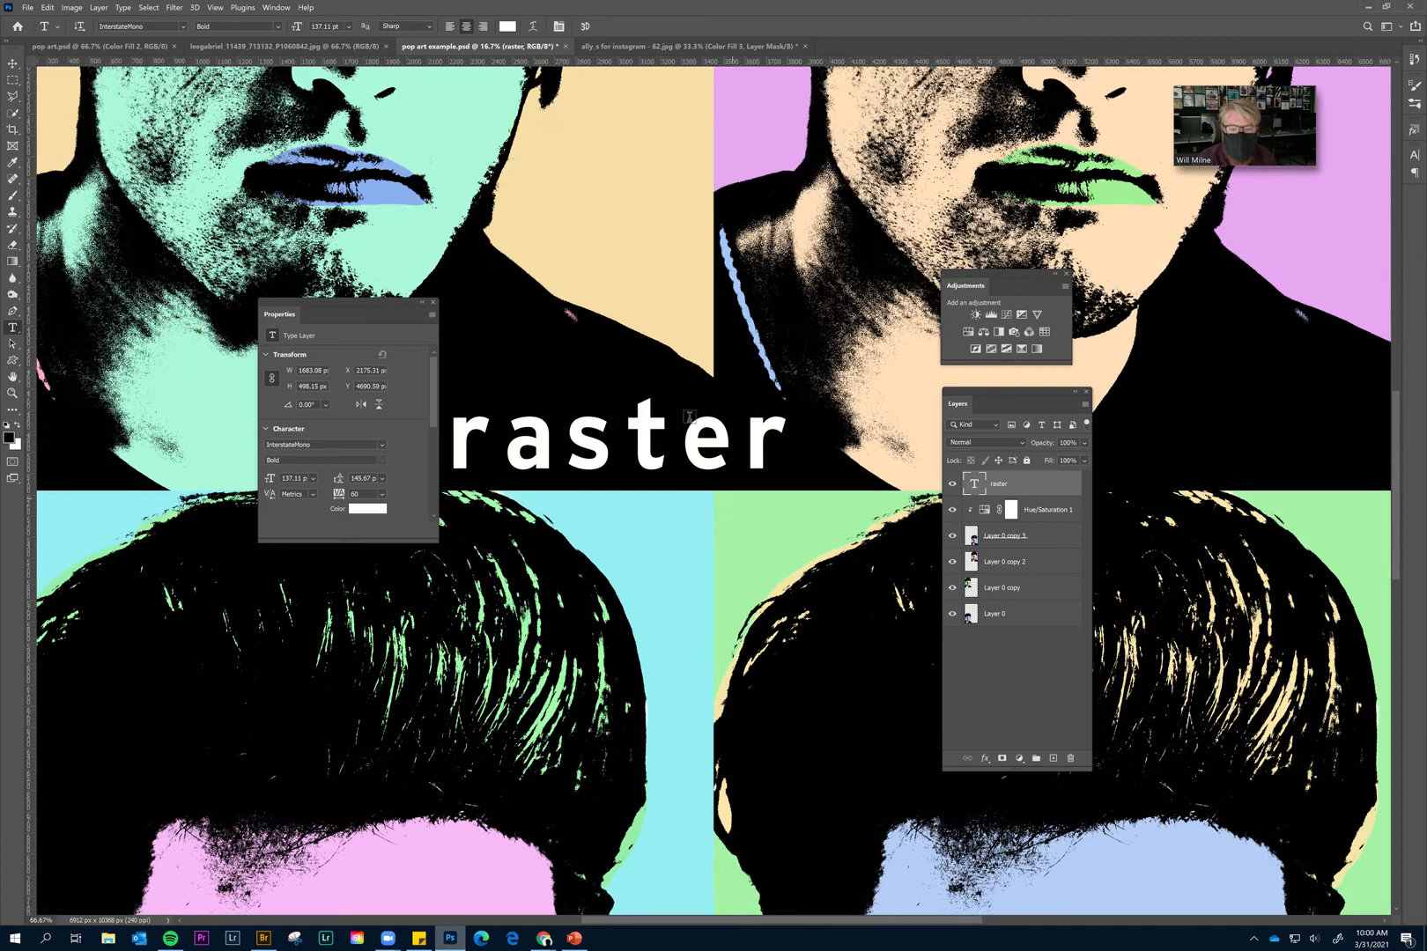
{"action": "left_click_drag", "start_coordinate": [262, 82], "coordinate": [753, 549]}
{"action": "left_click_drag", "start_coordinate": [1060, 855], "coordinate": [702, 427]}
{"action": "key", "text": "ctrl+plus"}
{"action": "key", "text": "ctrl+plus"}
{"action": "key", "text": "ctrl+plus"}
{"action": "key", "text": "ctrl+plus"}
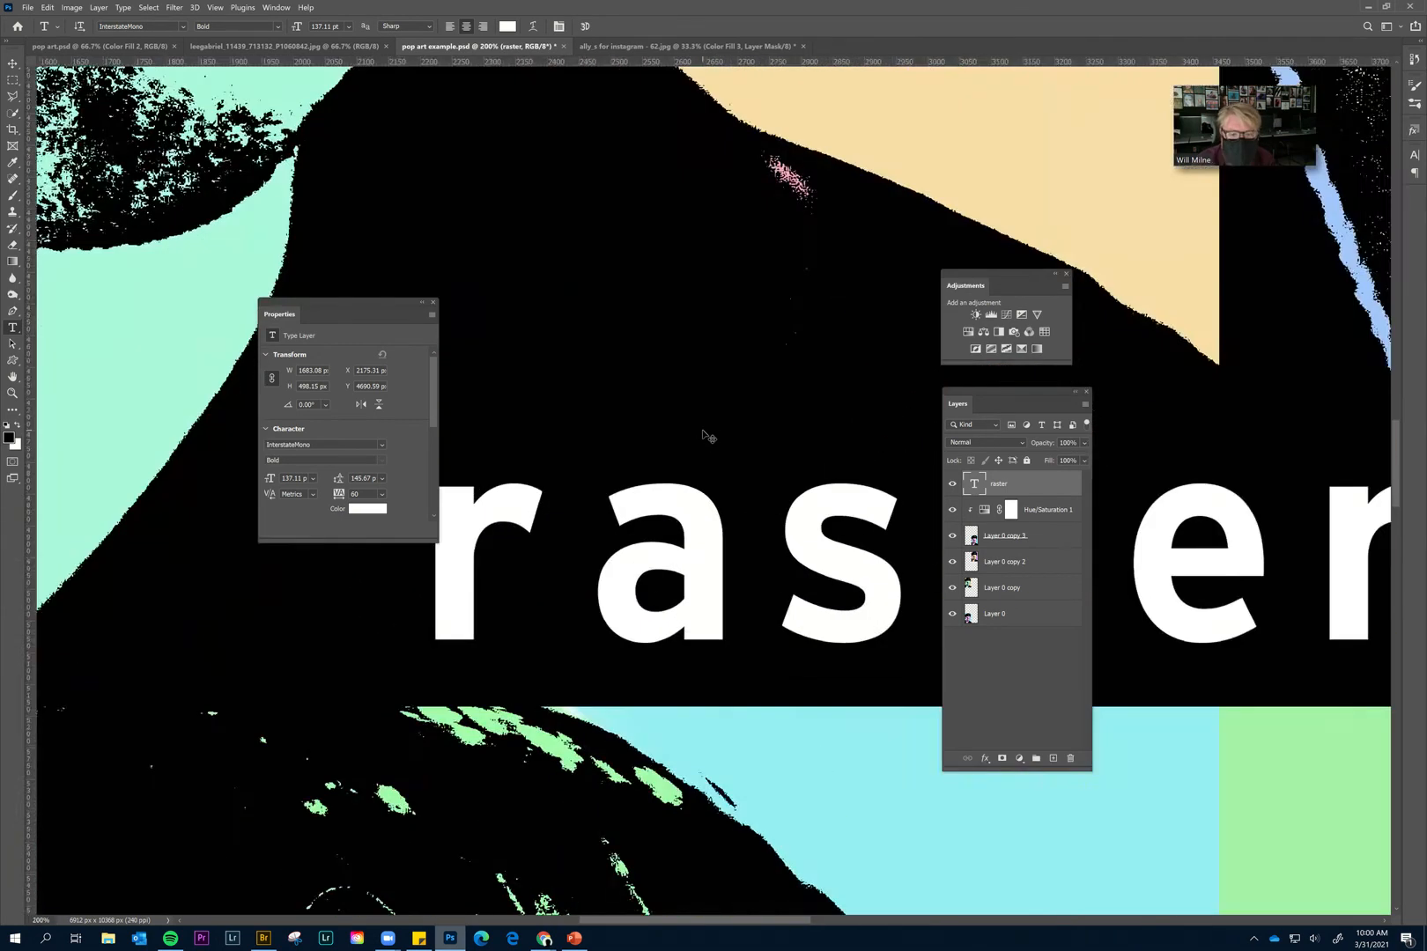
{"action": "scroll", "coordinate": [764, 500], "scroll_direction": "down", "scroll_amount": 2}
{"action": "scroll", "coordinate": [764, 500], "scroll_direction": "left", "scroll_amount": 5}
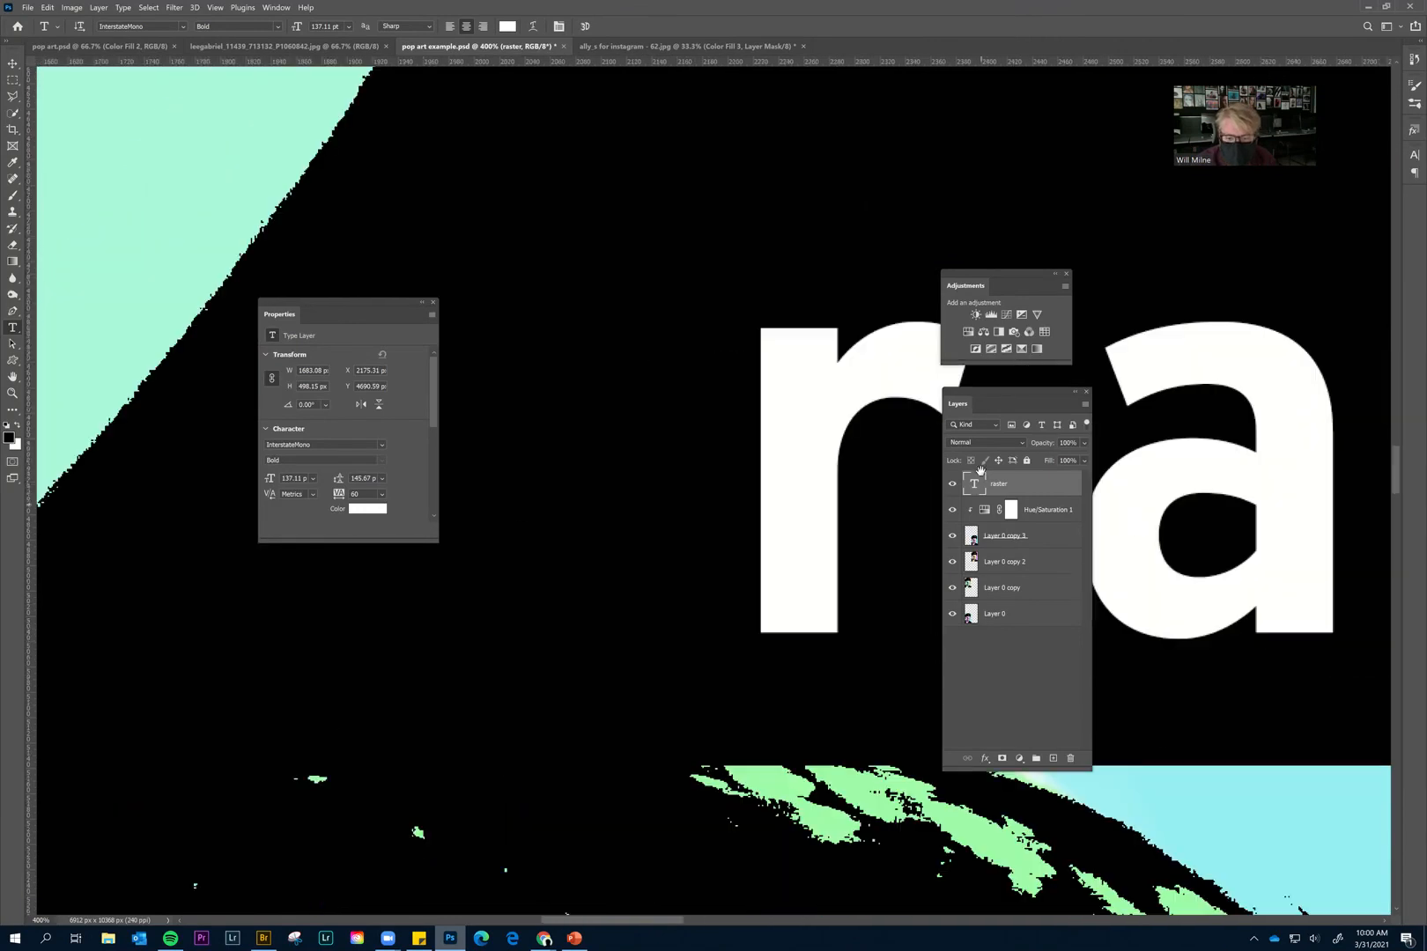
{"action": "key", "text": "ctrl+plus"}
{"action": "key", "text": "ctrl+plus"}
{"action": "key", "text": "ctrl+plus"}
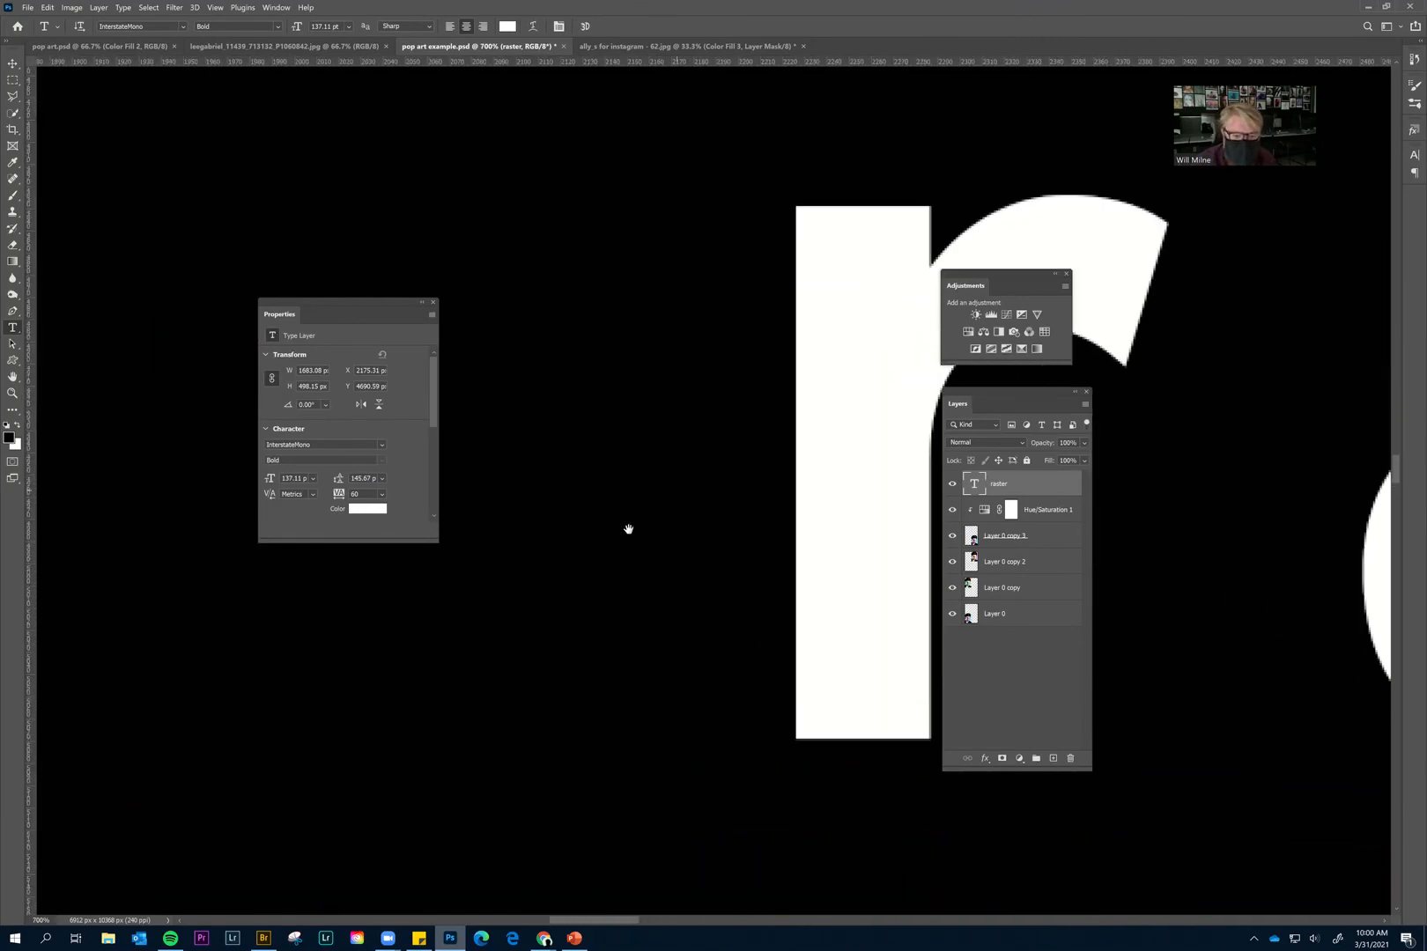
Examine the pixels of the green hair highlights below the lettering at 1600% magnification.
{"action": "left_click_drag", "start_coordinate": [627, 529], "coordinate": [680, 163]}
{"action": "key", "text": "ctrl+plus"}
{"action": "key", "text": "ctrl+plus"}
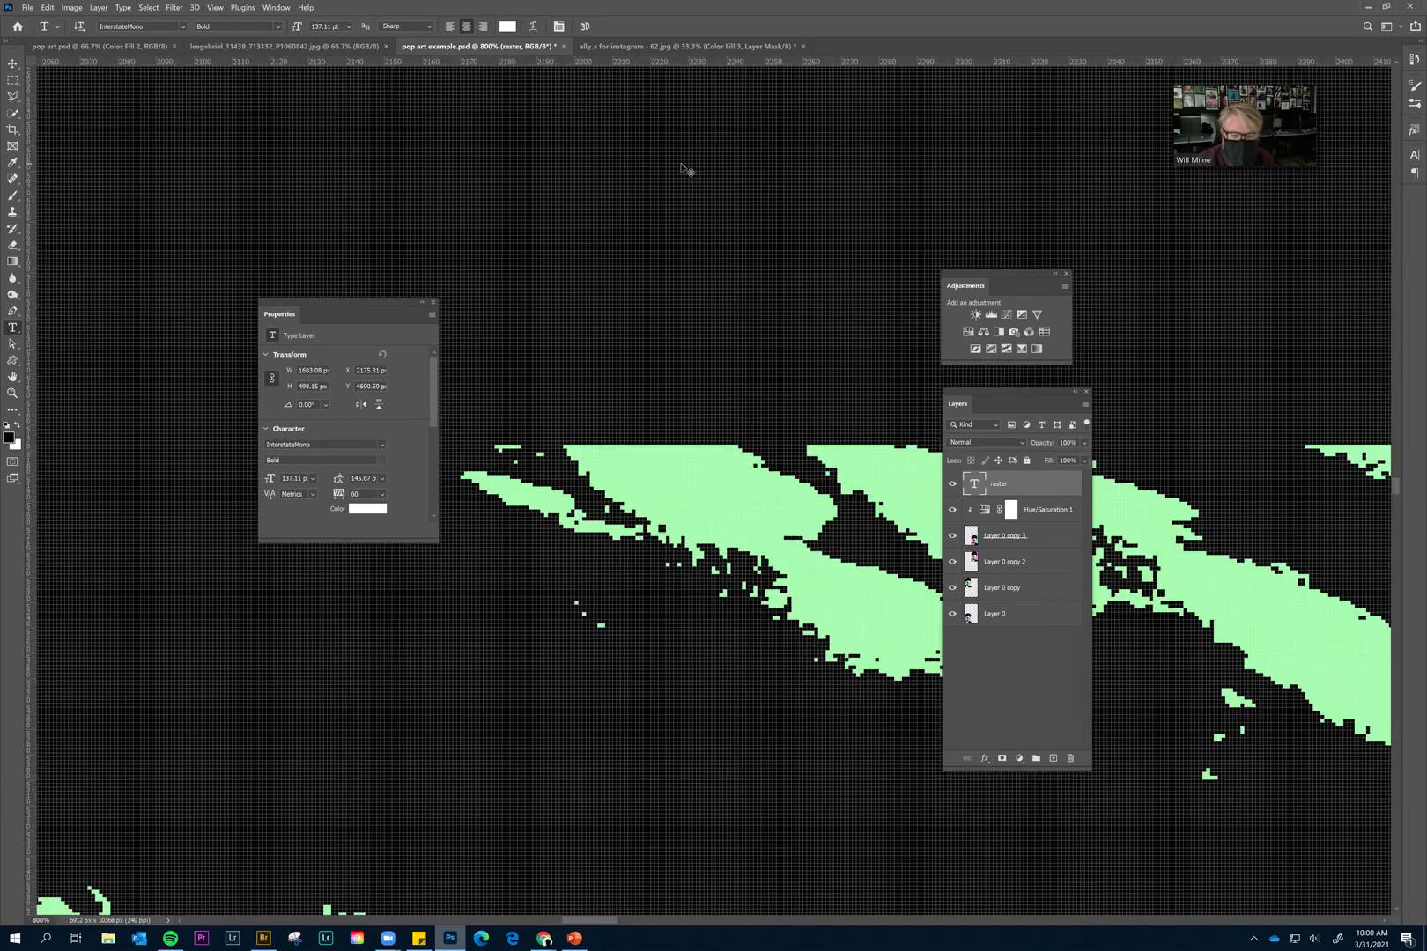
{"action": "key", "text": "ctrl+plus"}
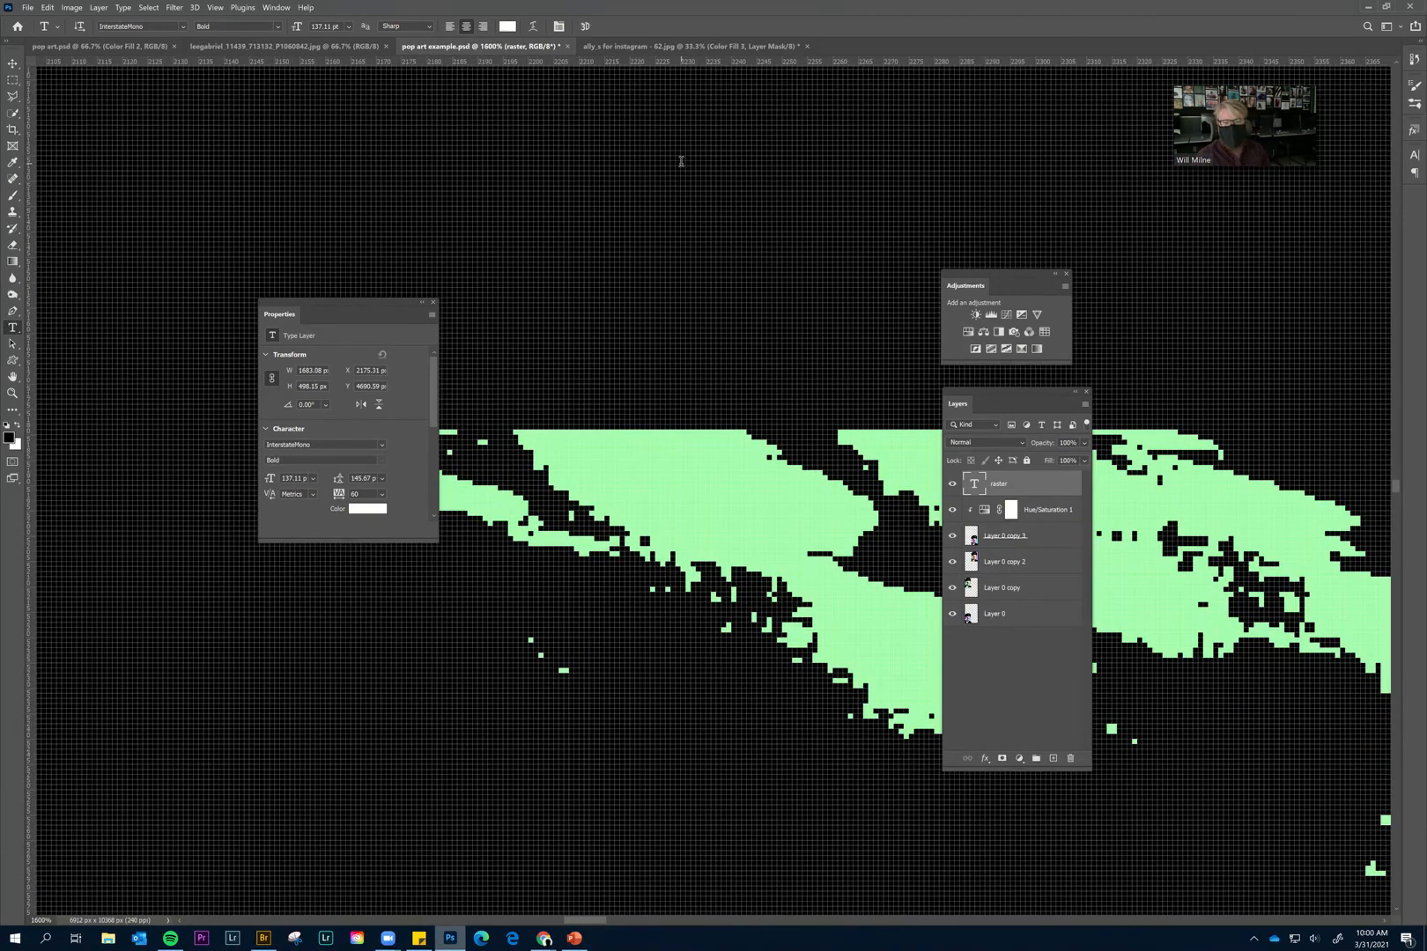
Start saving a version of the artwork on the computer's Desktop in TIFF format.
{"action": "left_click", "coordinate": [27, 8]}
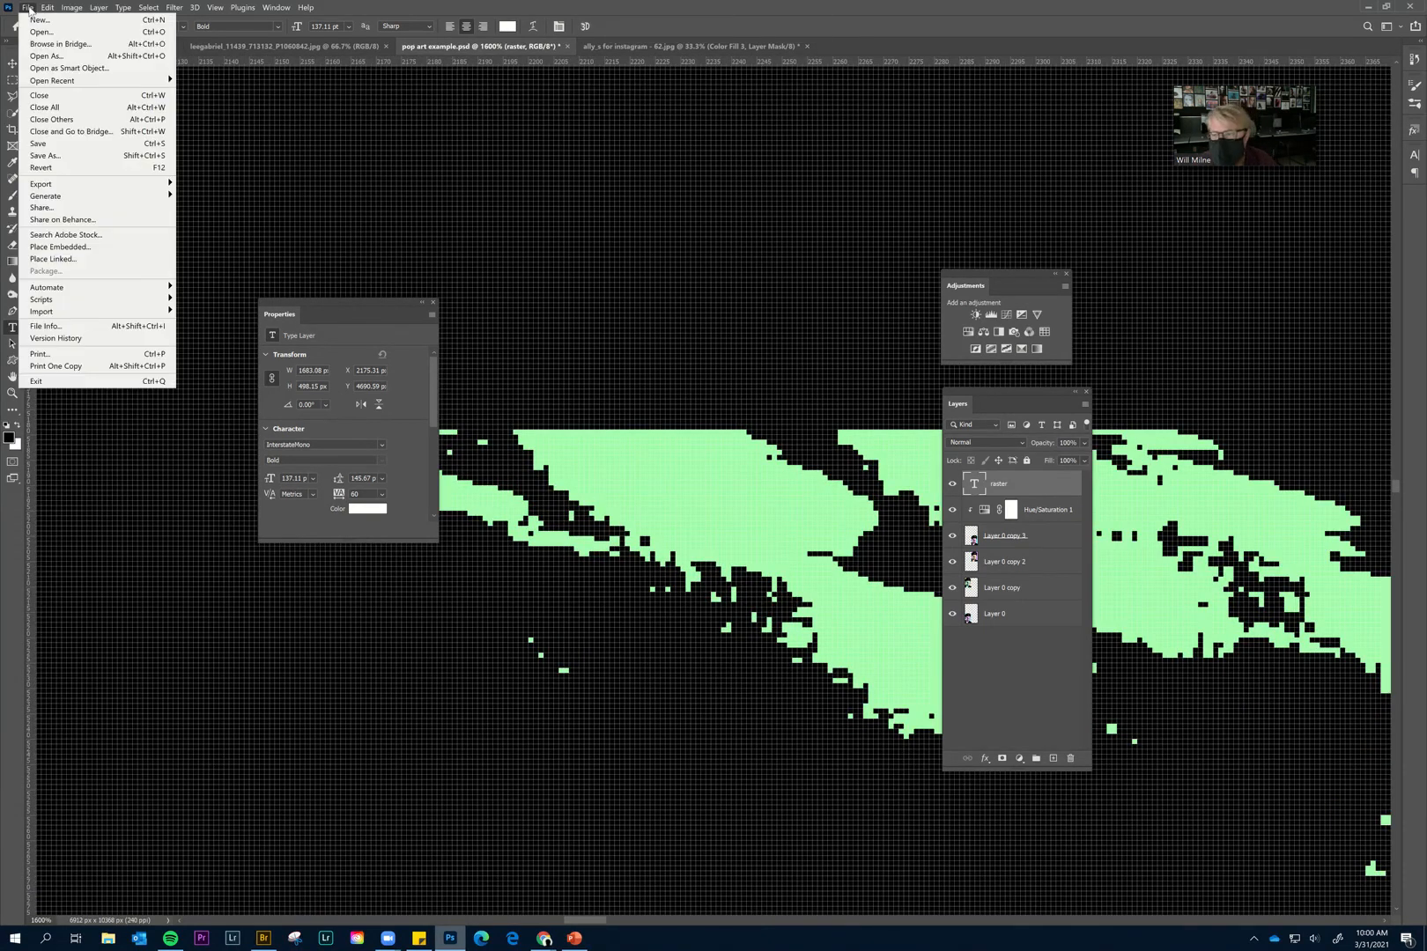
{"action": "left_click", "coordinate": [62, 156]}
{"action": "left_click", "coordinate": [783, 515]}
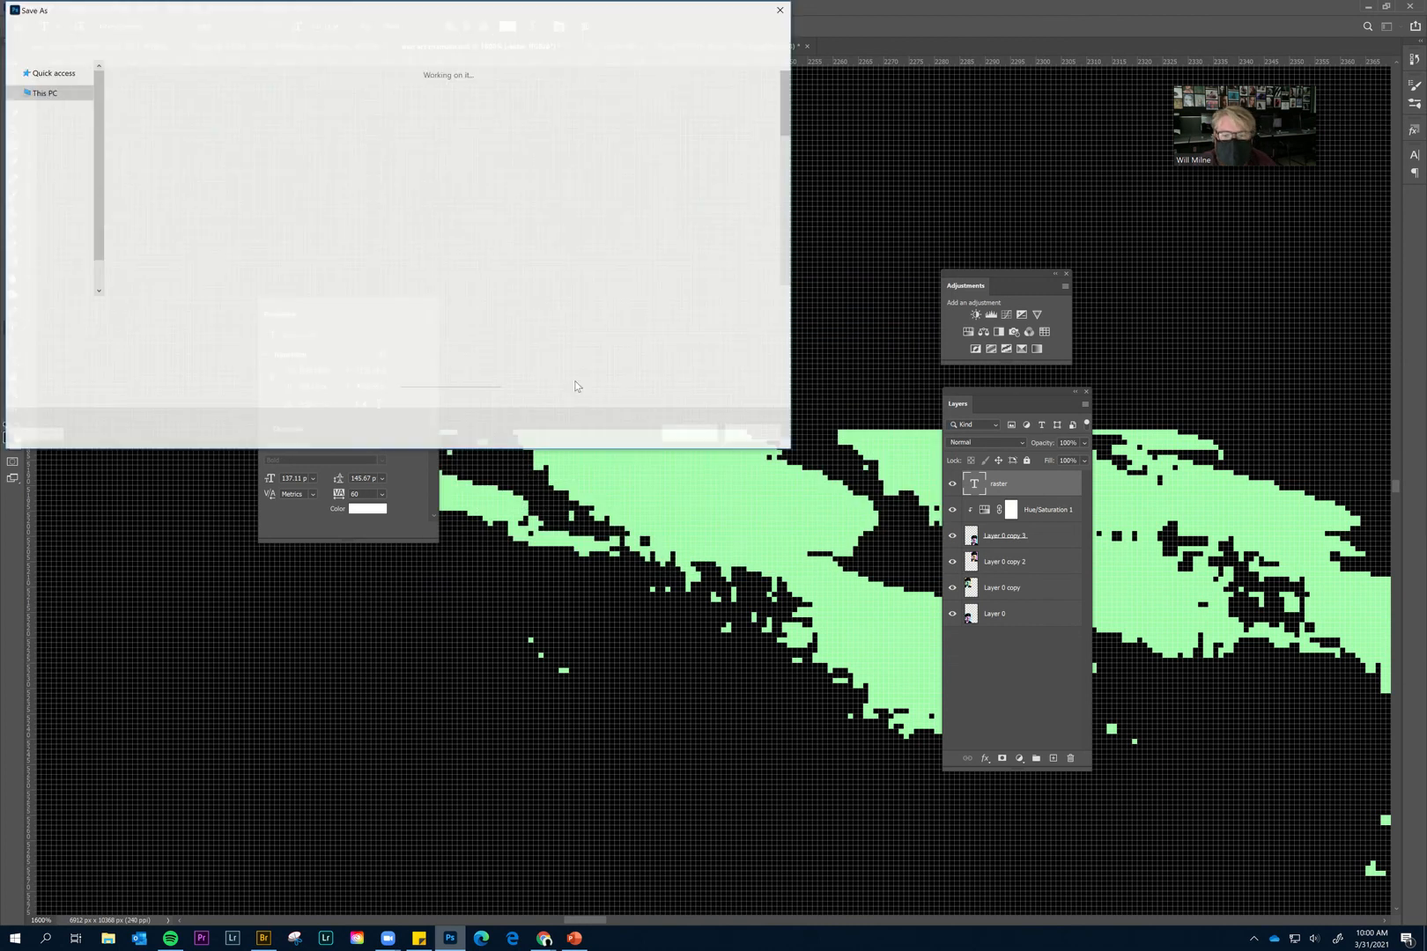
{"action": "left_click", "coordinate": [144, 325]}
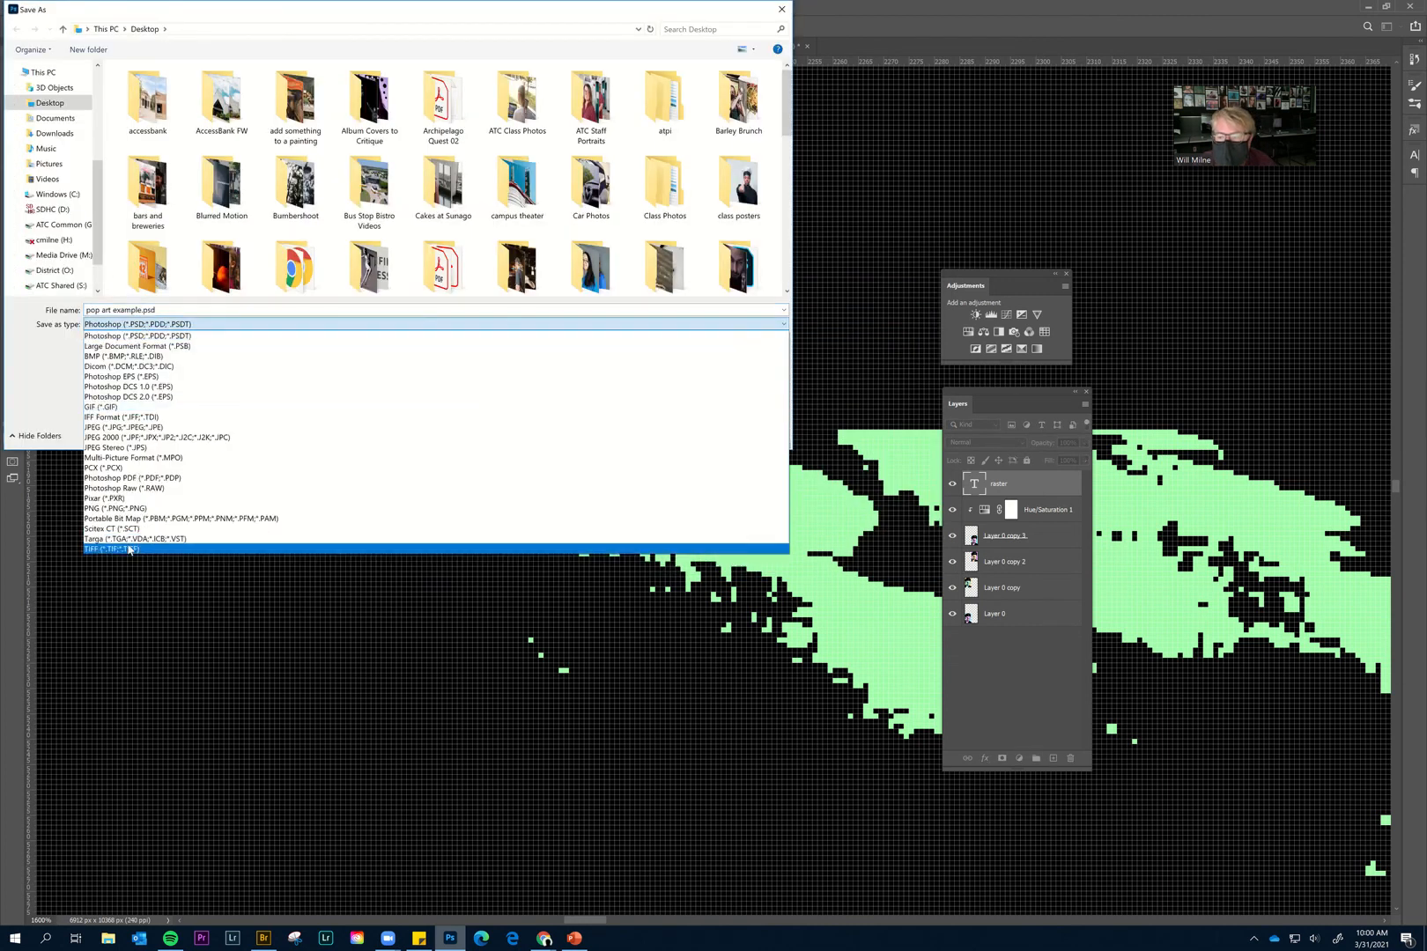
{"action": "left_click", "coordinate": [127, 543]}
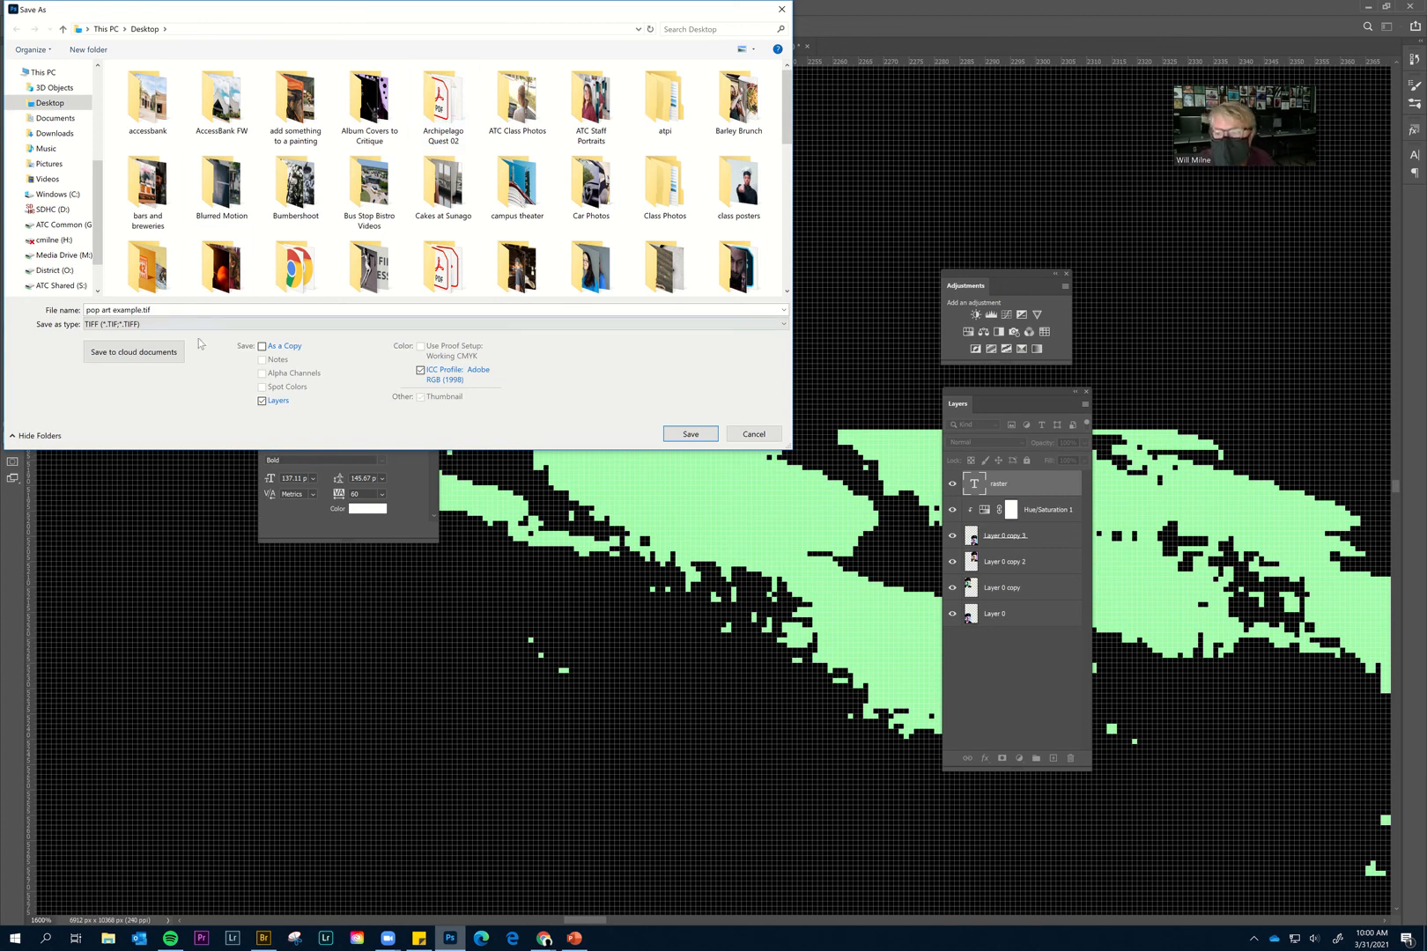
Set the file name to pop art example.psd, accept replacing the existing file, and bring up the TIFF options.
{"action": "left_click", "coordinate": [258, 310]}
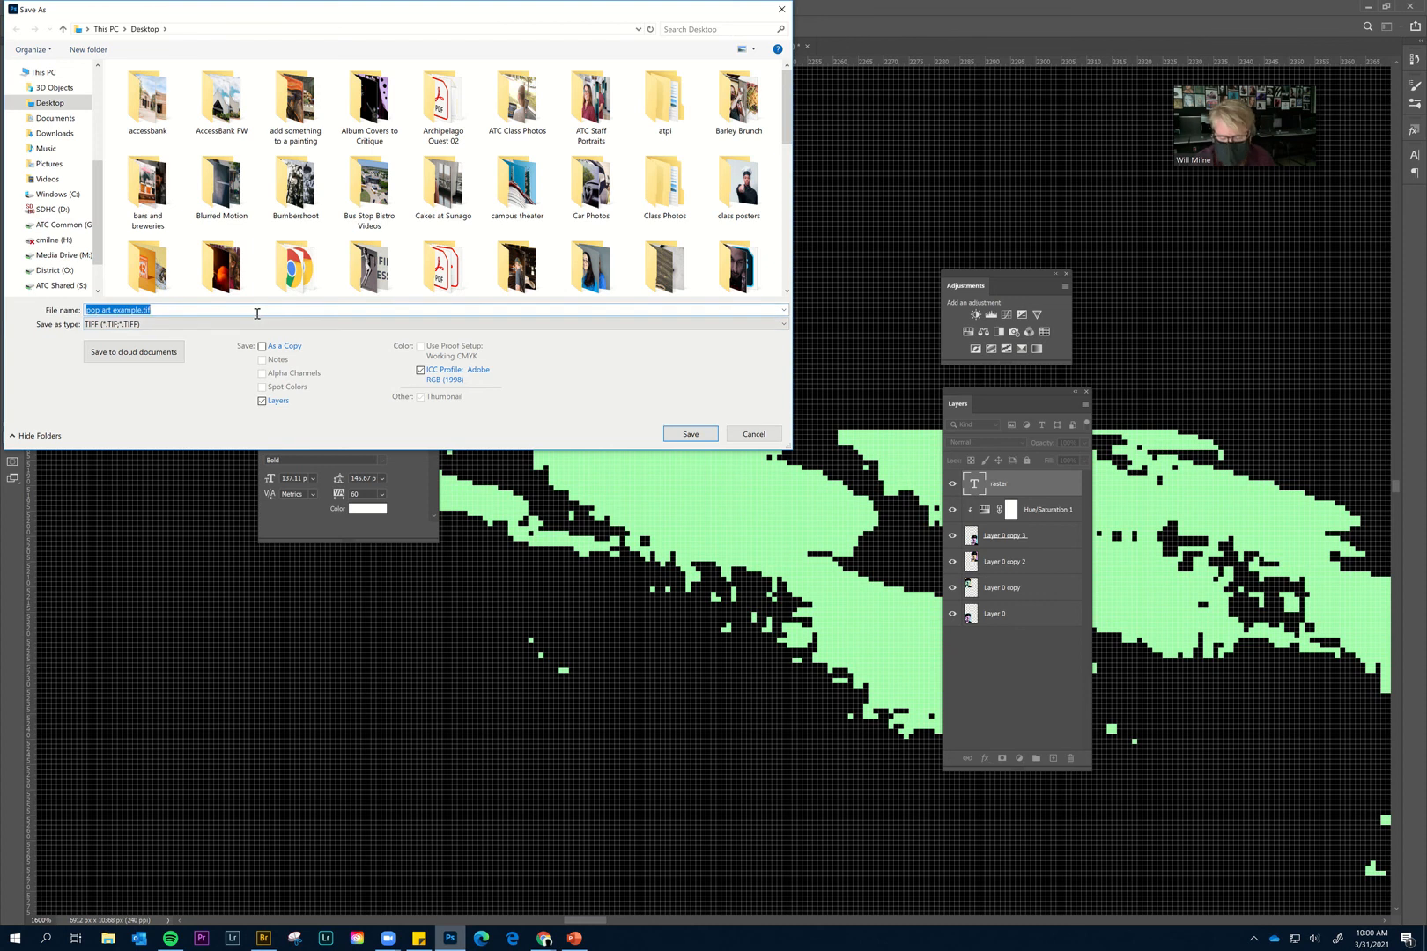
{"action": "type", "text": "pop art example."}
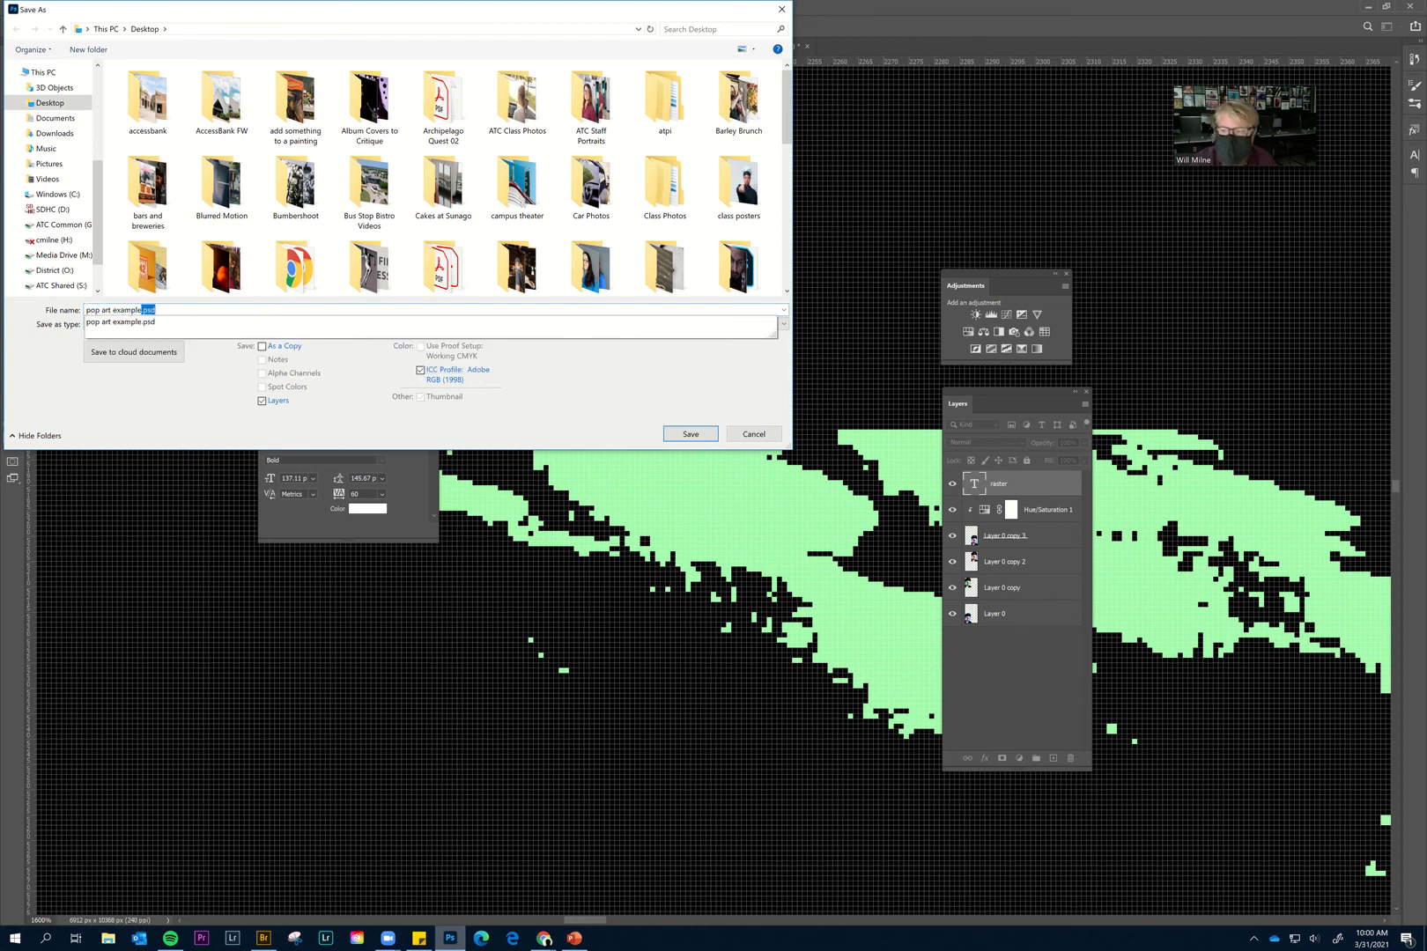
{"action": "type", "text": "psd"}
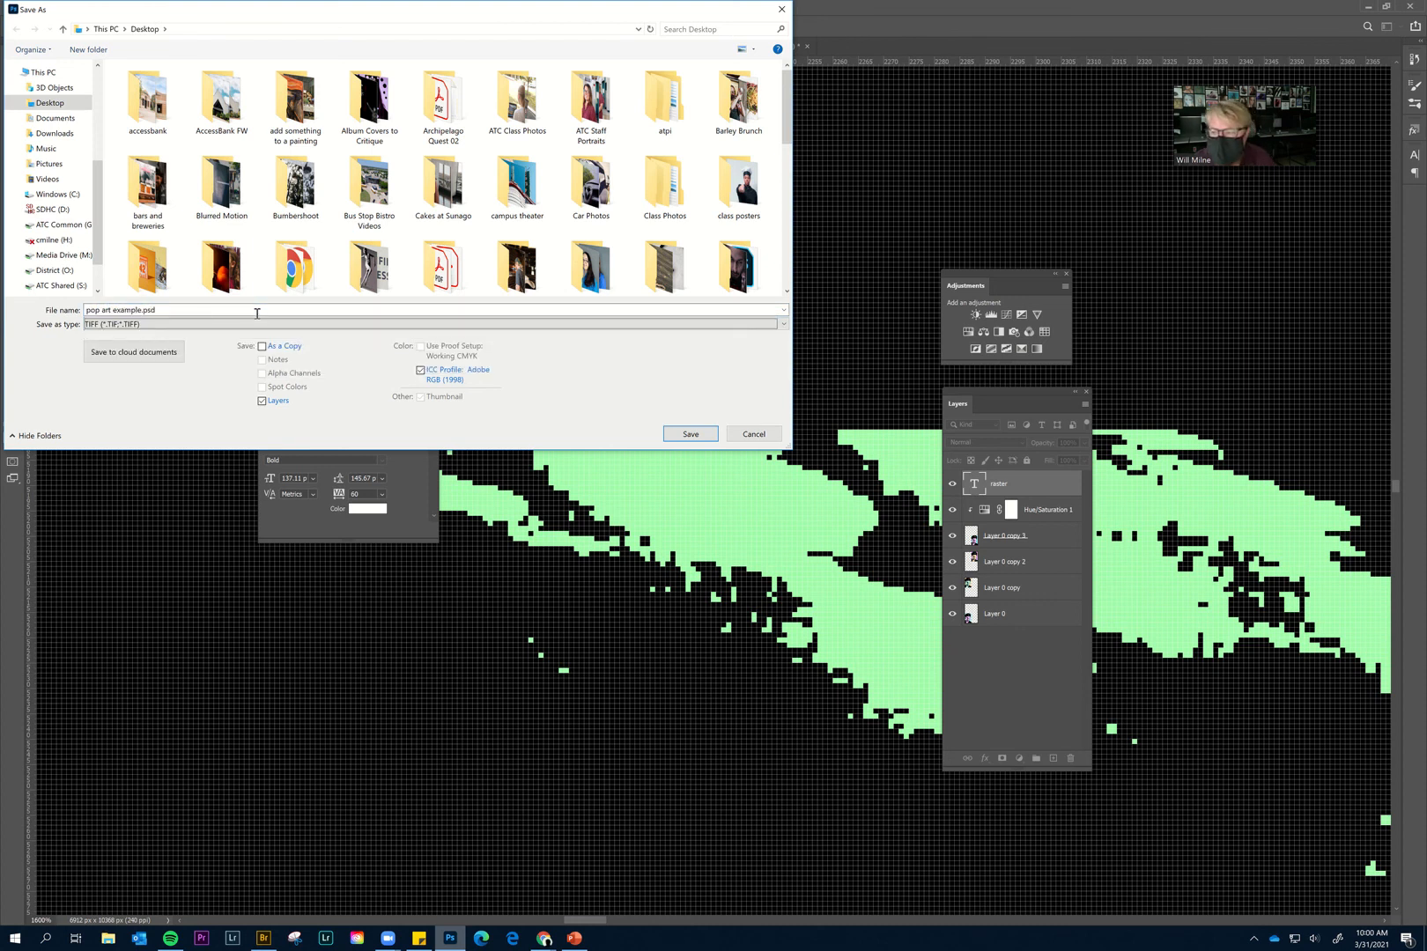
{"action": "left_click", "coordinate": [257, 310]}
{"action": "left_click", "coordinate": [257, 310]}
{"action": "key", "text": "BackSpace"}
{"action": "key", "text": "BackSpace"}
{"action": "key", "text": "BackSpace"}
{"action": "key", "text": "BackSpace"}
{"action": "key", "text": "BackSpace"}
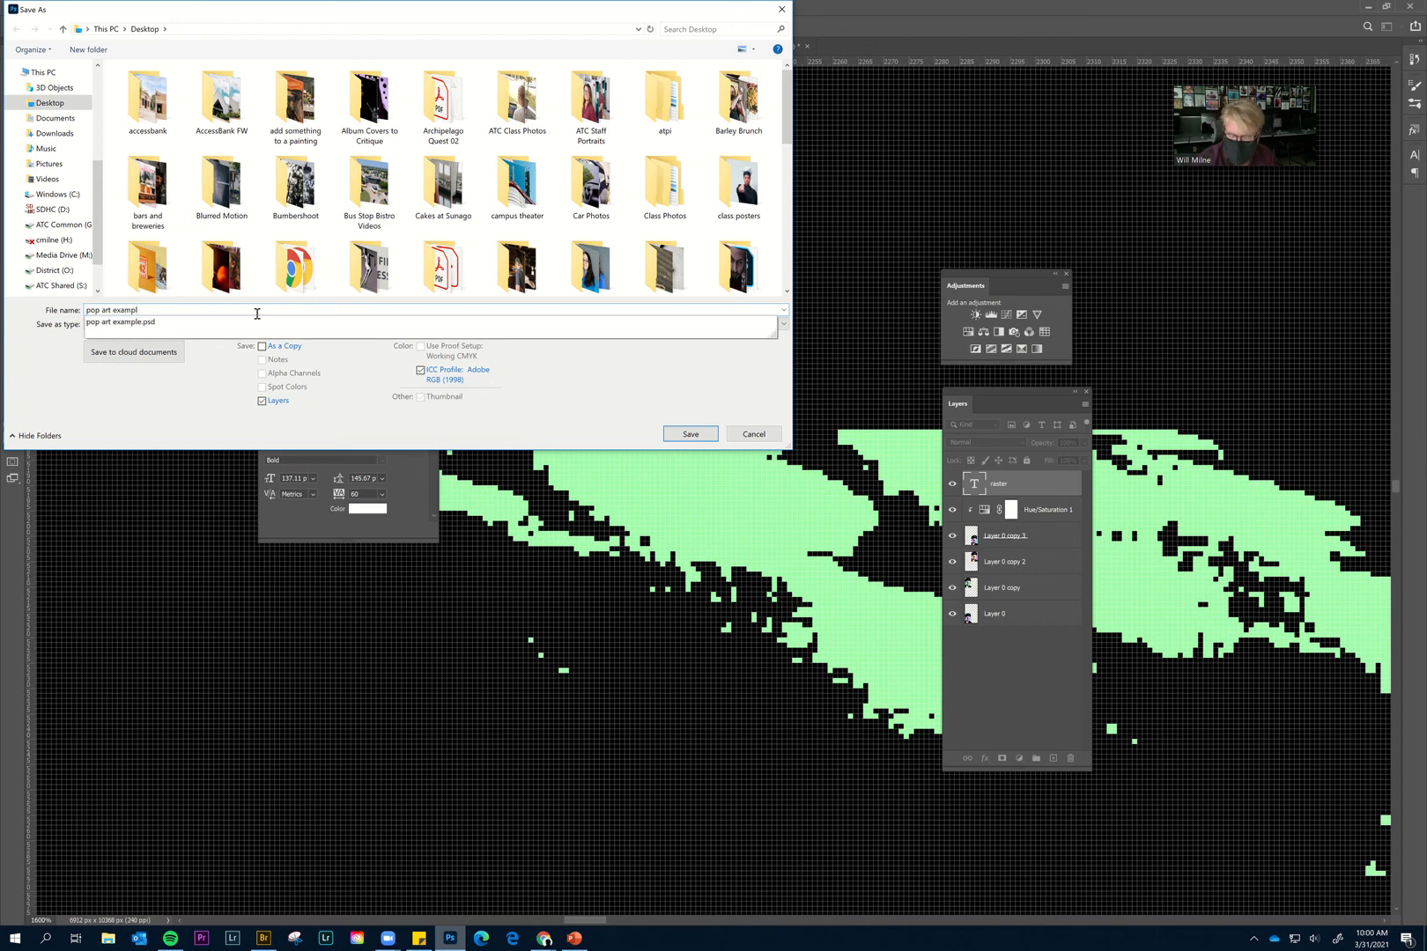
{"action": "key", "text": "Down"}
{"action": "left_click", "coordinate": [691, 433]}
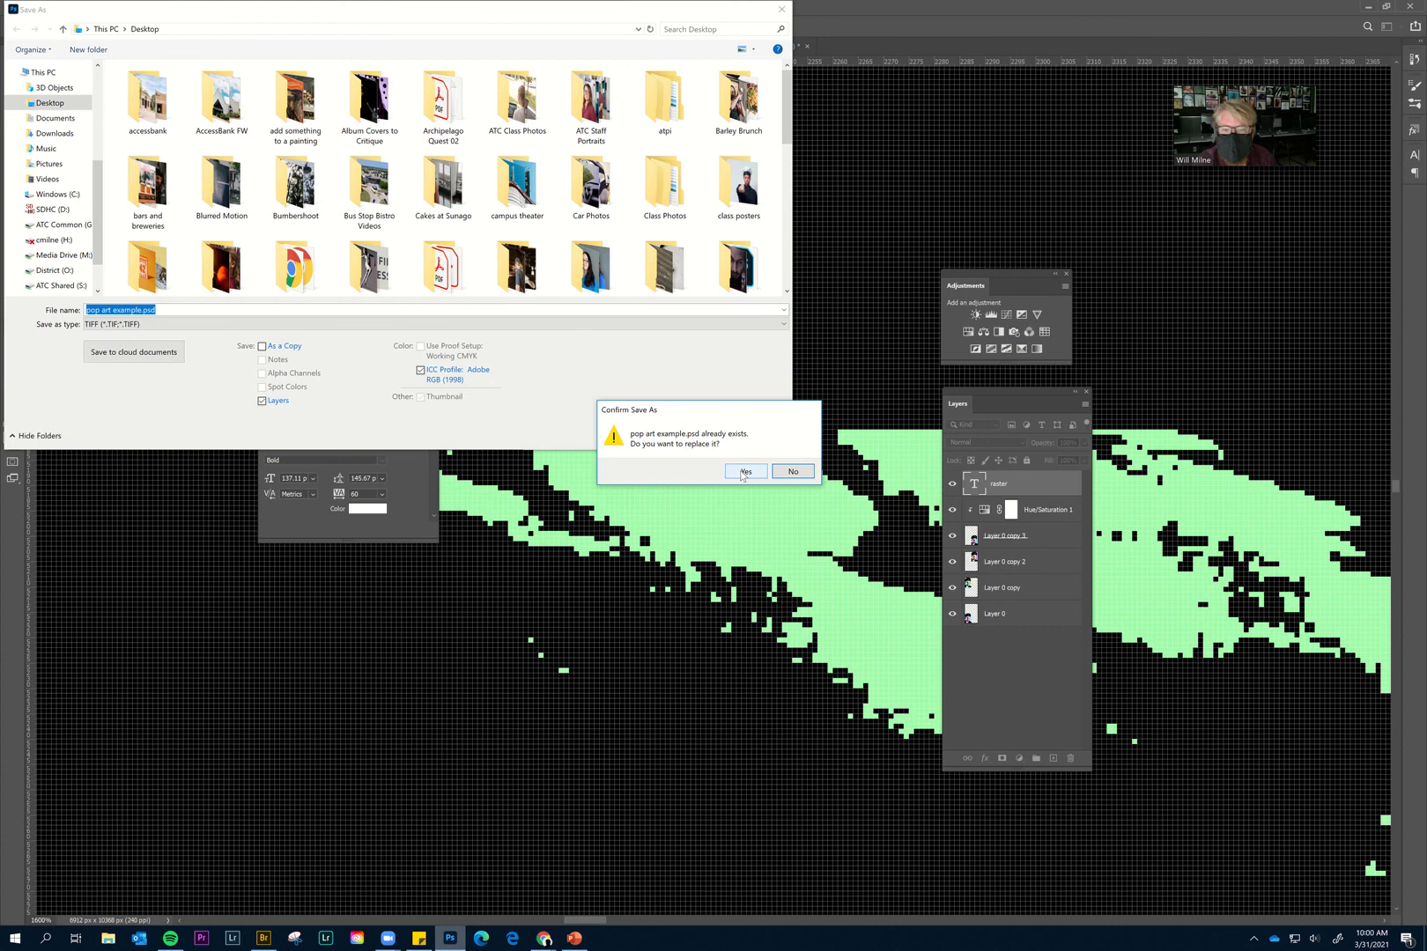
{"action": "left_click", "coordinate": [744, 471]}
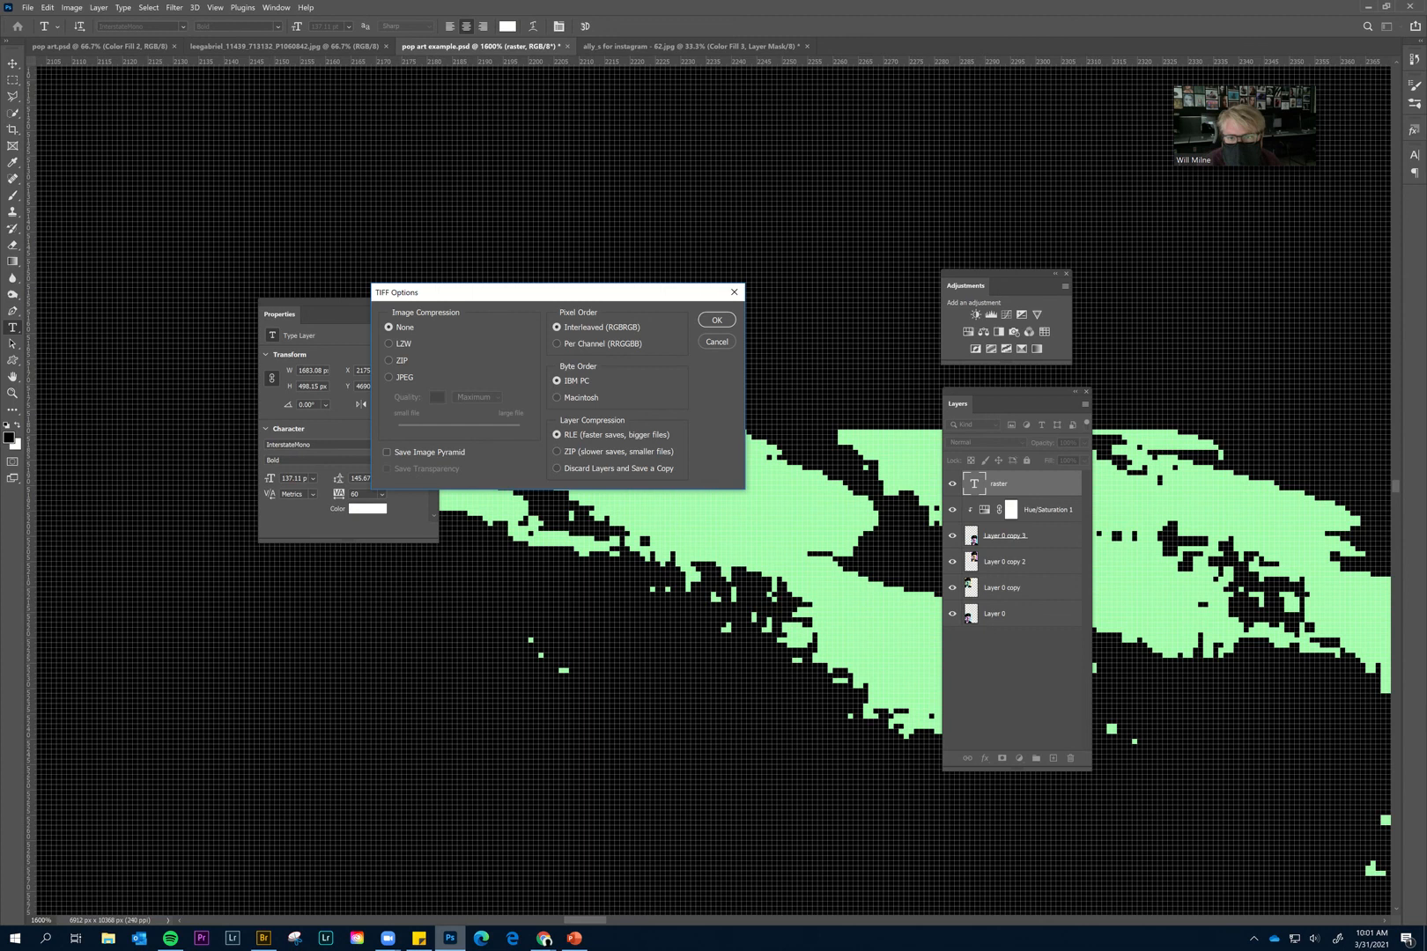
{"action": "mouse_move", "coordinate": [841, 5]}
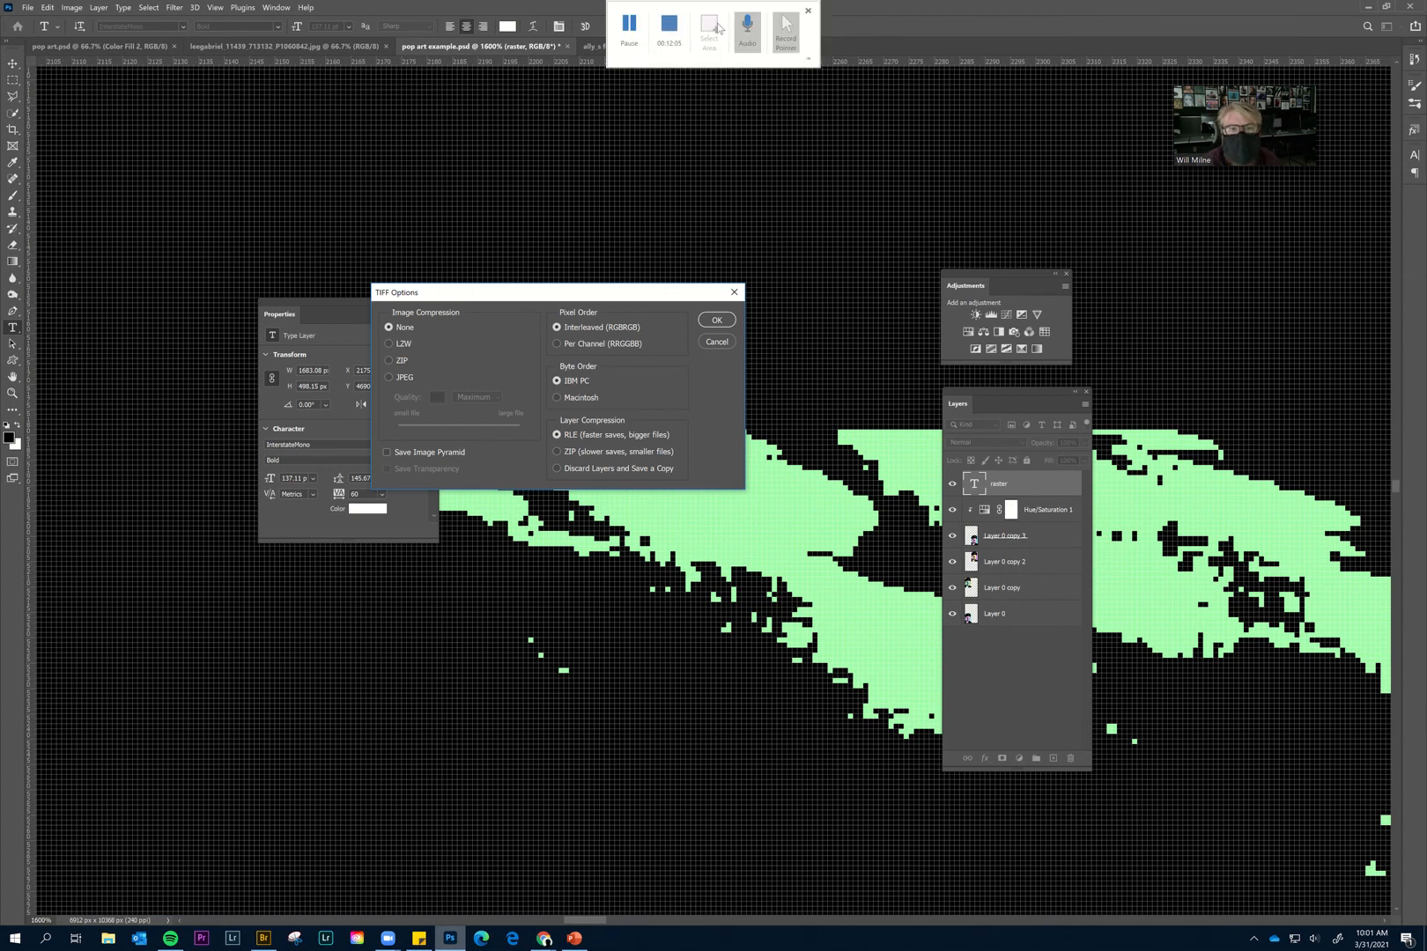